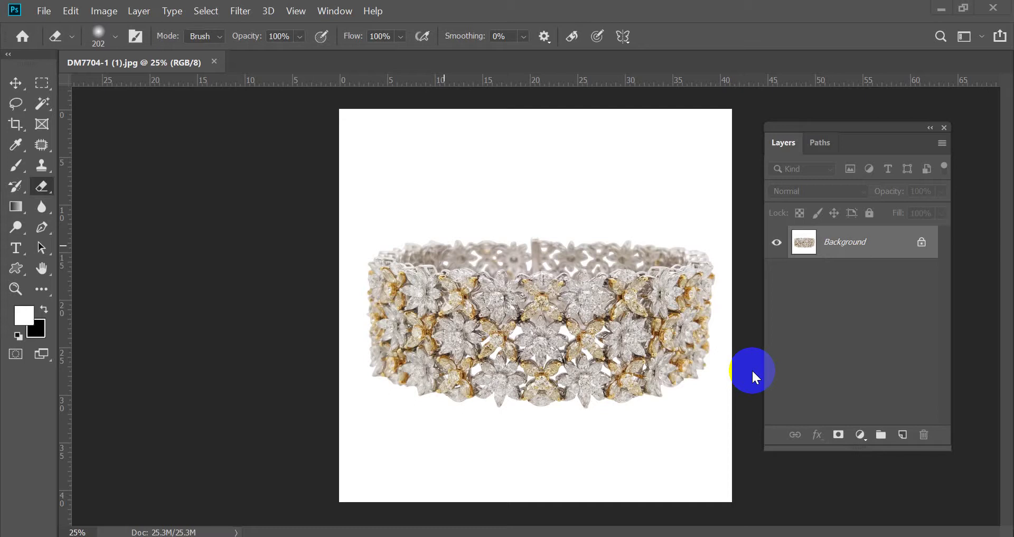
# Display Path 1 and examine how closely it follows the bracelet's outline and openings.
pyautogui.click(820, 141)
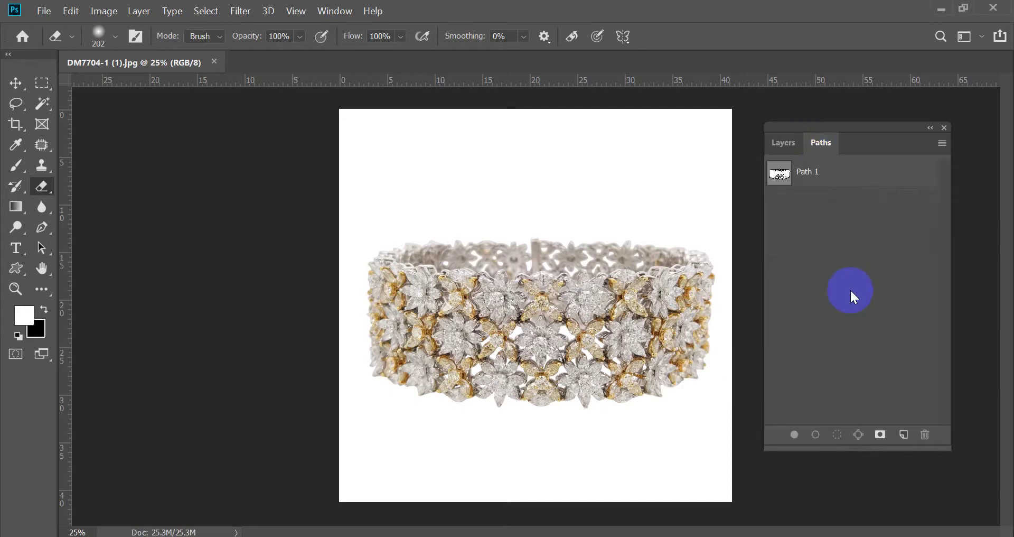
pyautogui.click(824, 180)
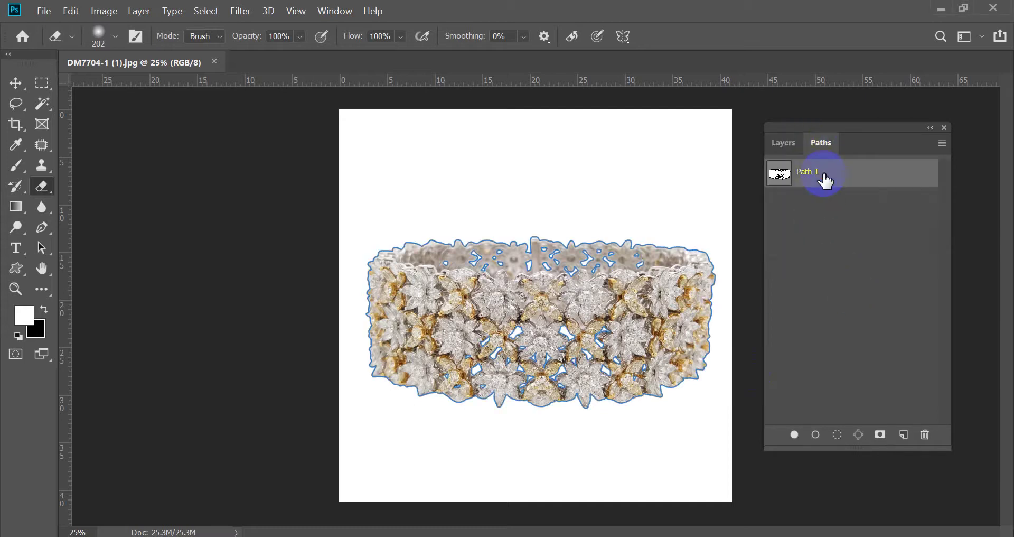
pyautogui.click(697, 424)
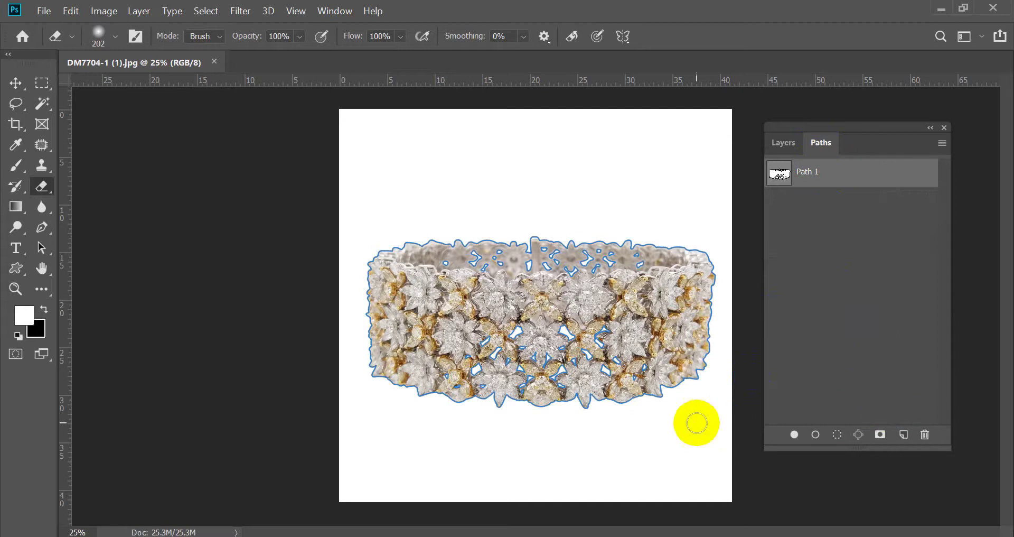
pyautogui.scroll(15, 396, 337)
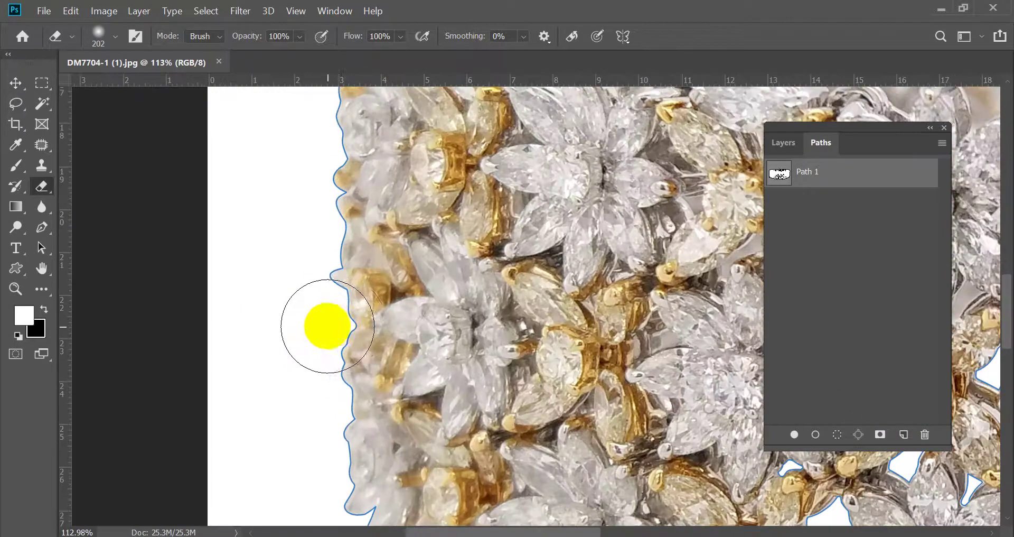
pyautogui.press('p')
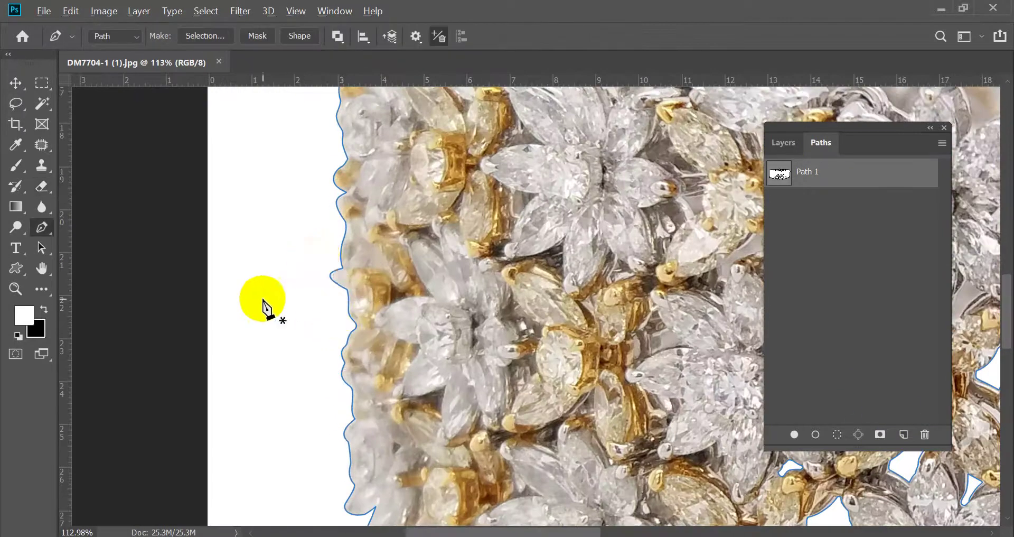
pyautogui.scroll(-8, 261, 303)
pyautogui.scroll(-2, 262, 303)
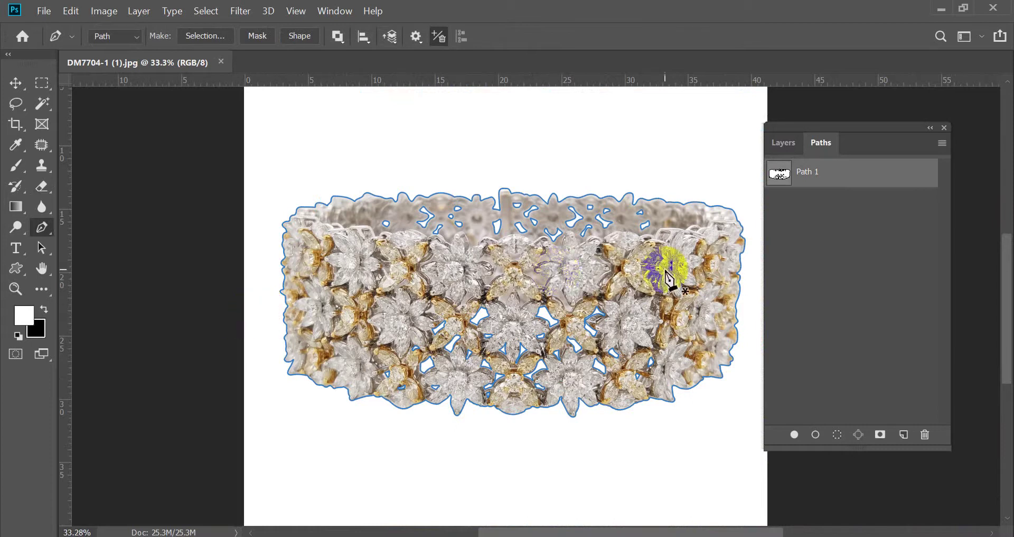
# Load Path 1 as a selection with a 0.3-pixel feather and copy the bracelet onto a new layer.
pyautogui.keyDown('ctrl'); pyautogui.click(780, 179); pyautogui.keyUp('ctrl')
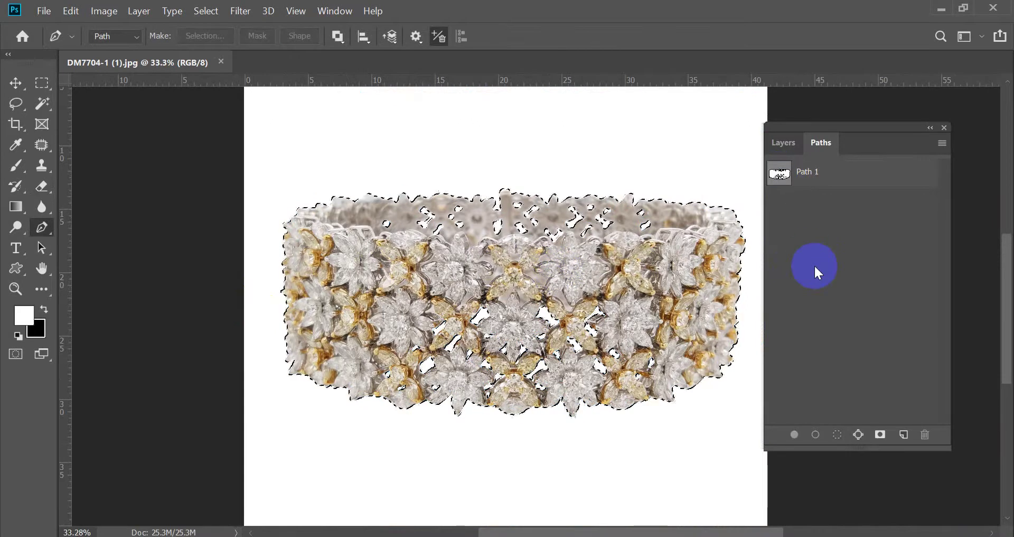
pyautogui.hotkey('shift', 'F6')
pyautogui.press('Return')
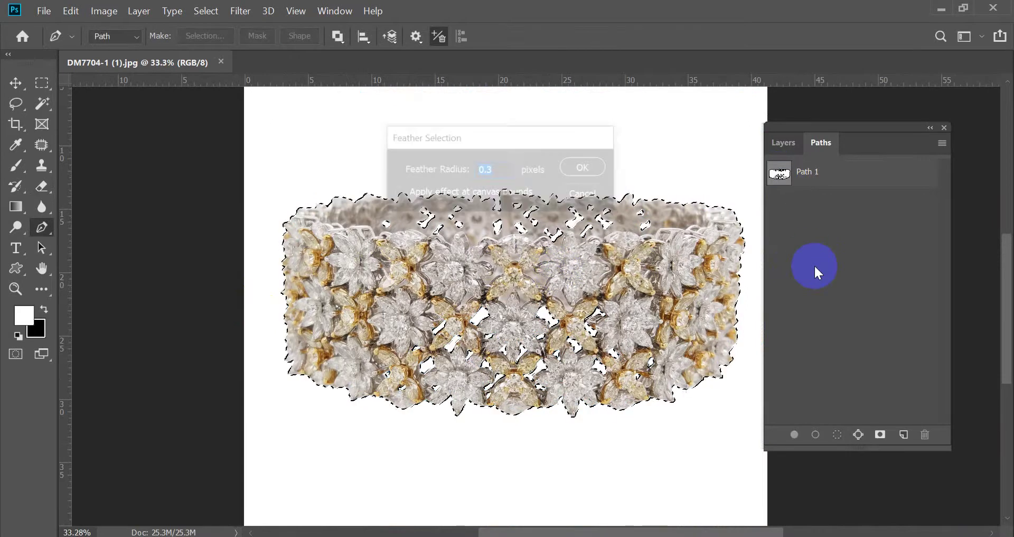
pyautogui.click(779, 142)
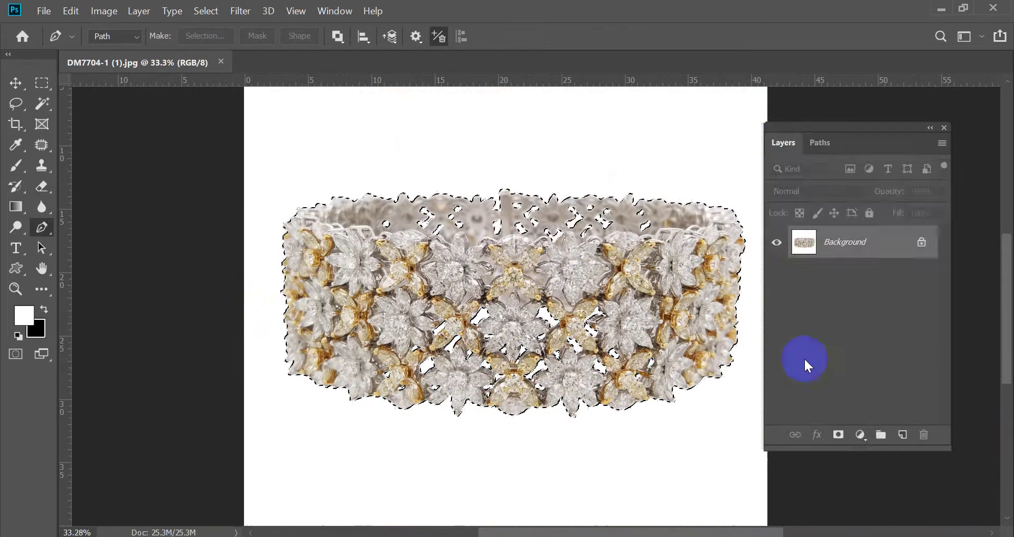
pyautogui.hotkey('ctrl', 'j')
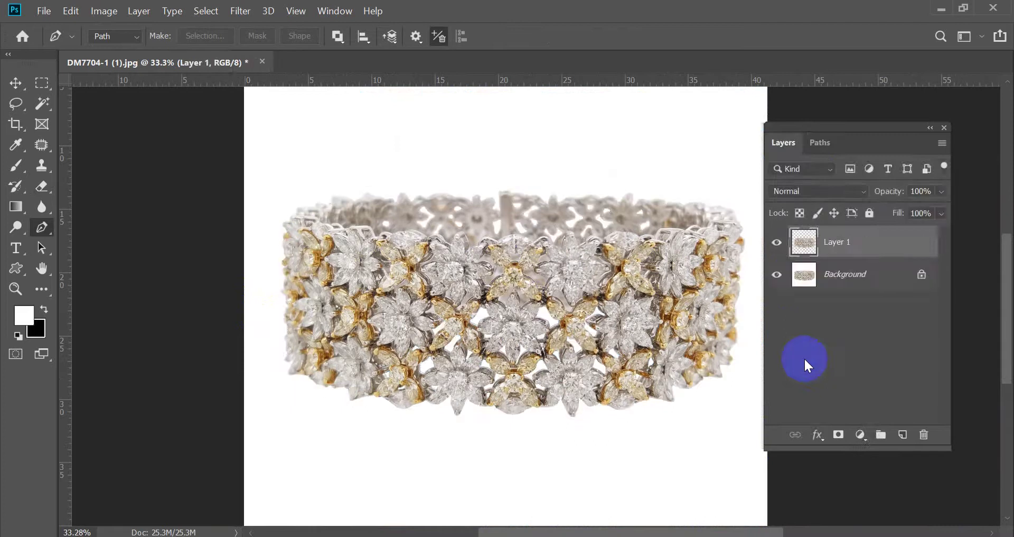
# Duplicate the cut-out bracelet layer, move the copy beneath it and fill that copy with white.
pyautogui.hotkey('ctrl', 'j')
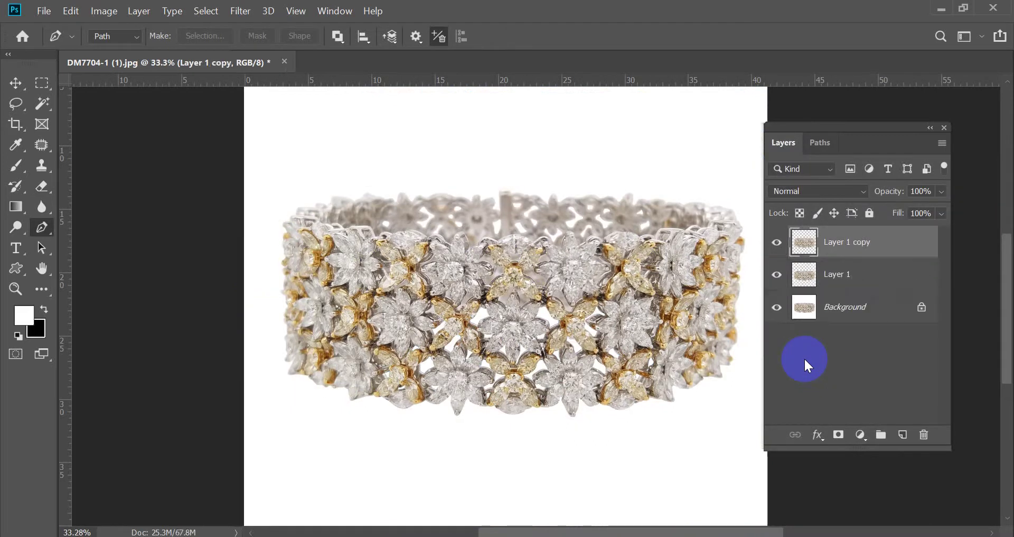
pyautogui.hotkey('ctrl', '[')
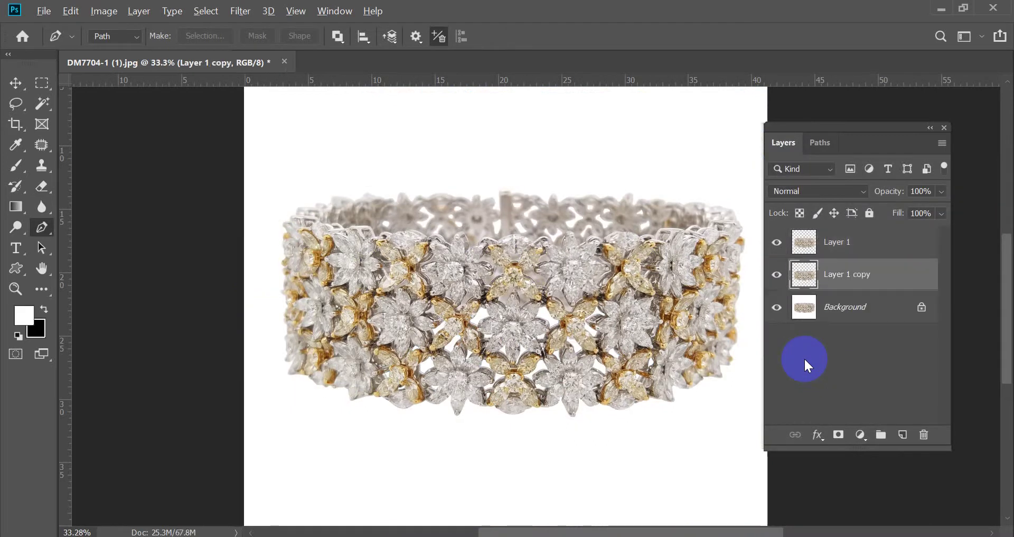
pyautogui.hotkey('alt', 'BackSpace')
pyautogui.hotkey('ctrl', '0')
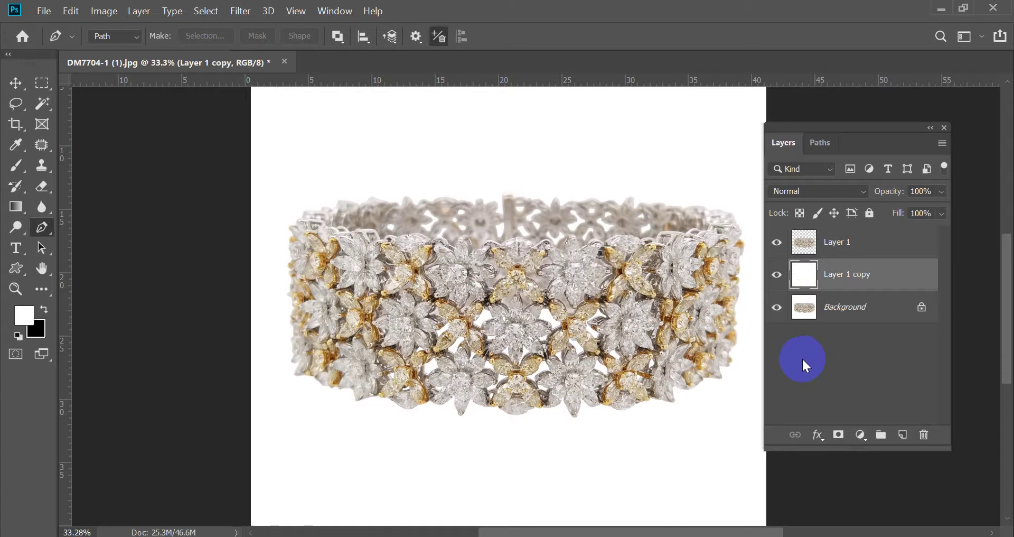
pyautogui.keyDown('alt'); pyautogui.click(776, 311); pyautogui.keyUp('alt')
pyautogui.keyDown('alt'); pyautogui.click(777, 311); pyautogui.keyUp('alt')
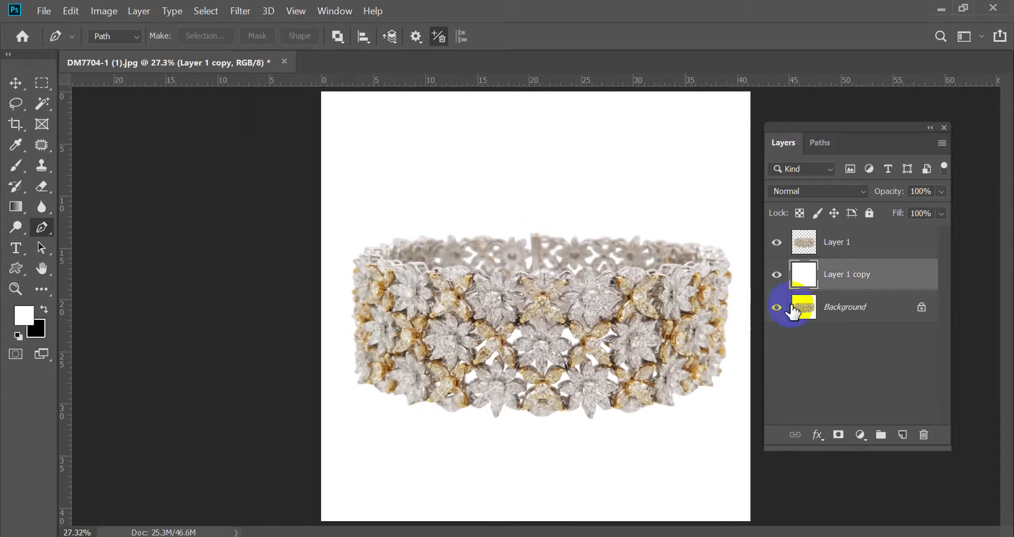
# Duplicate Layer 1 and convert the duplicate to black and white with the Default preset.
pyautogui.click(810, 245)
pyautogui.scroll(2, 554, 385)
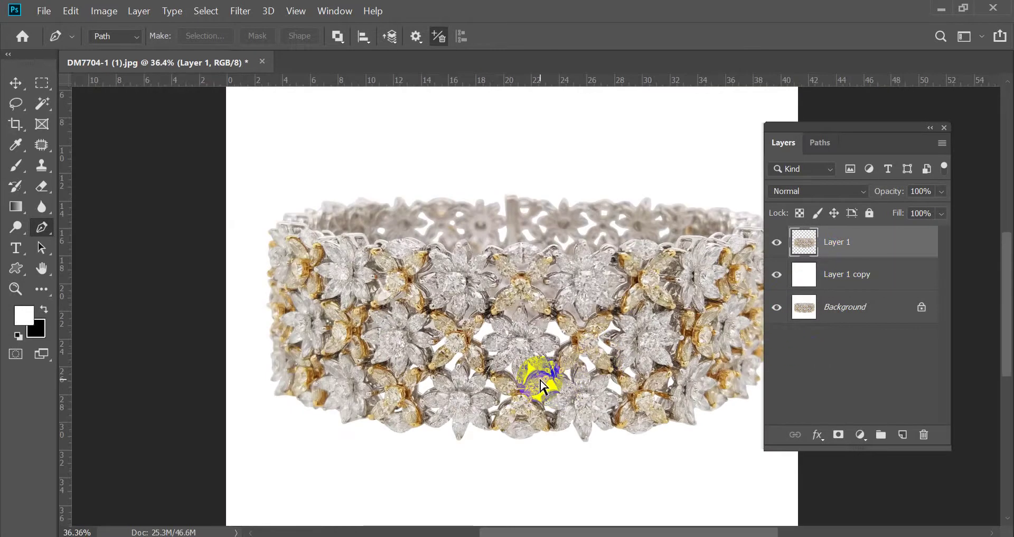
pyautogui.hotkey('ctrl', 'j')
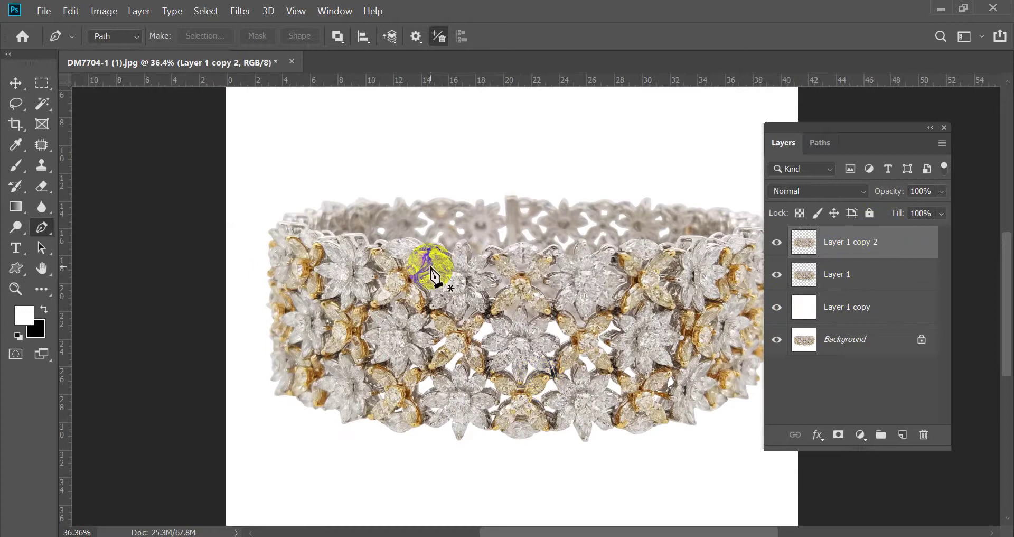
pyautogui.scroll(-3, 555, 345)
pyautogui.scroll(5, 642, 365)
pyautogui.scroll(-3, 271, 259)
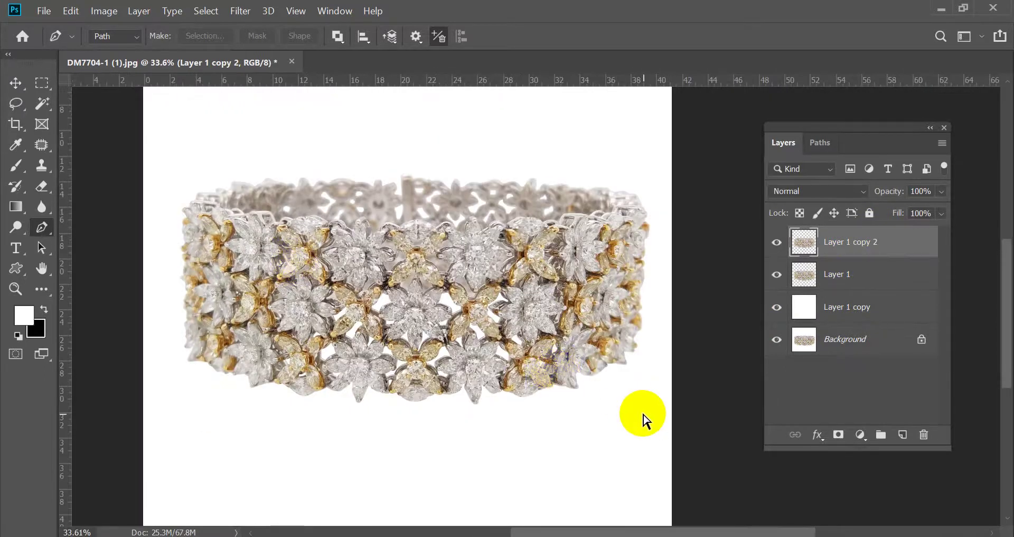
pyautogui.hotkey('ctrl', 'alt', 'shift', 'b')
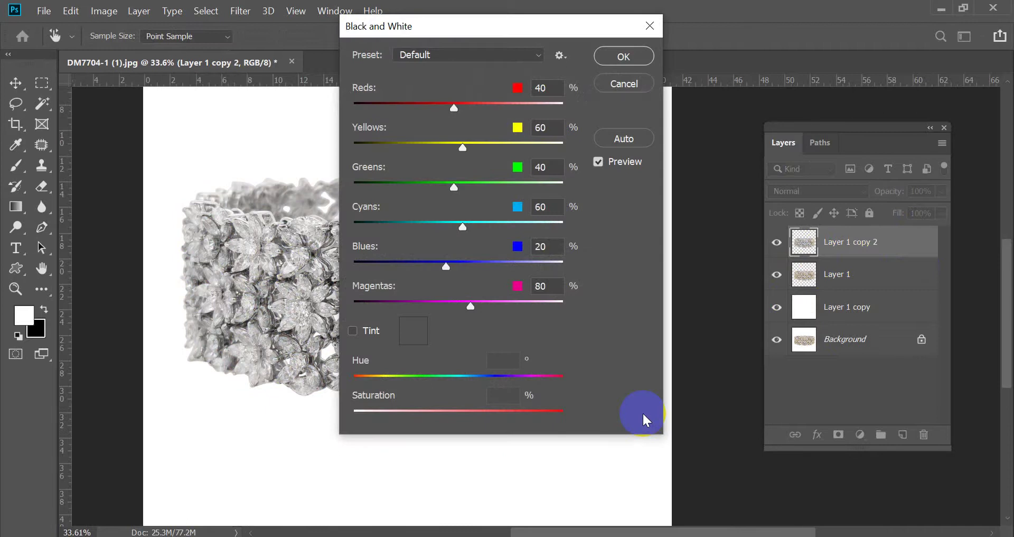
pyautogui.press('Return')
pyautogui.press('p')
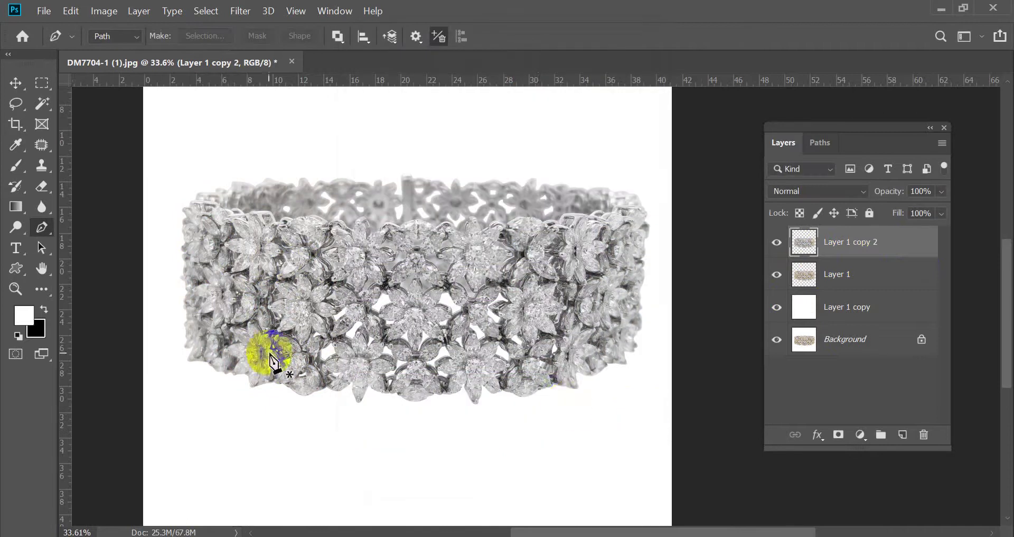
# Add a Brightness/Contrast adjustment with brightness 15 above the black-and-white bracelet and merge it into that layer.
pyautogui.scroll(1, 279, 348)
pyautogui.scroll(-2, 572, 407)
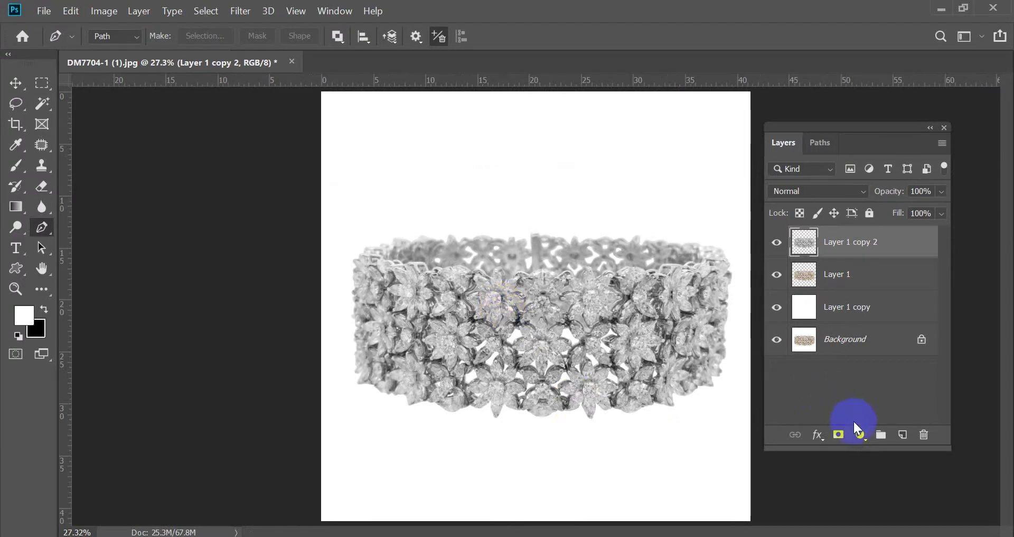
pyautogui.click(860, 435)
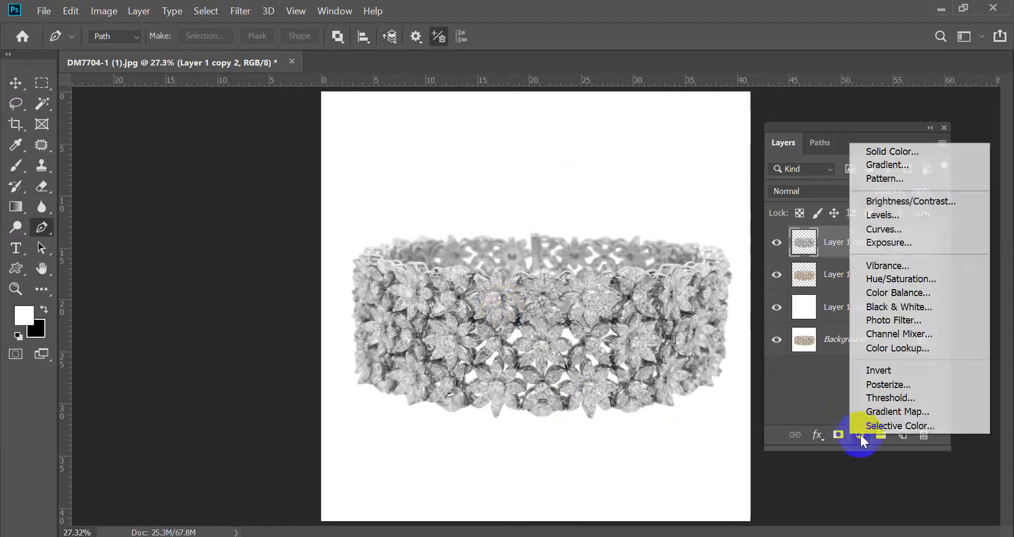
pyautogui.click(892, 200)
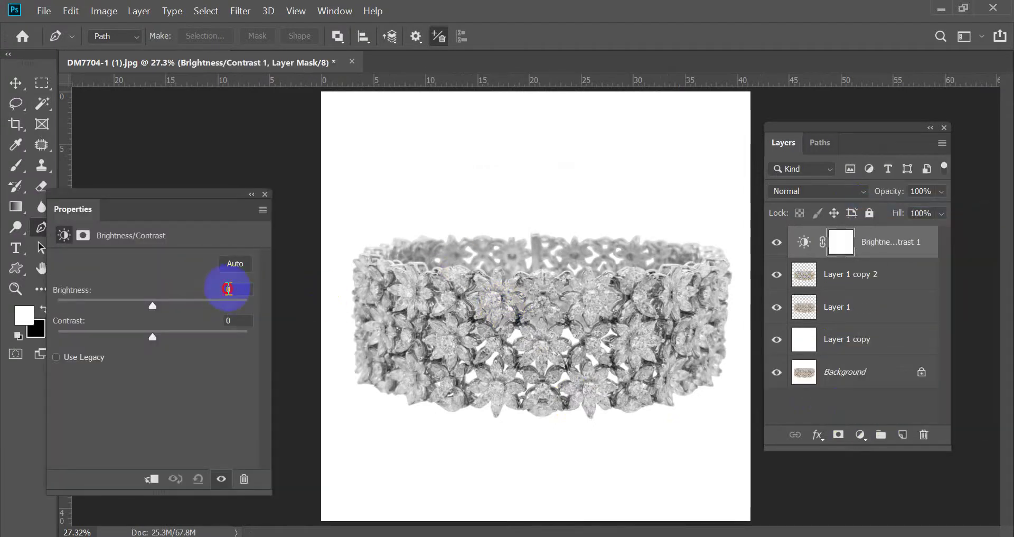
pyautogui.write('10')
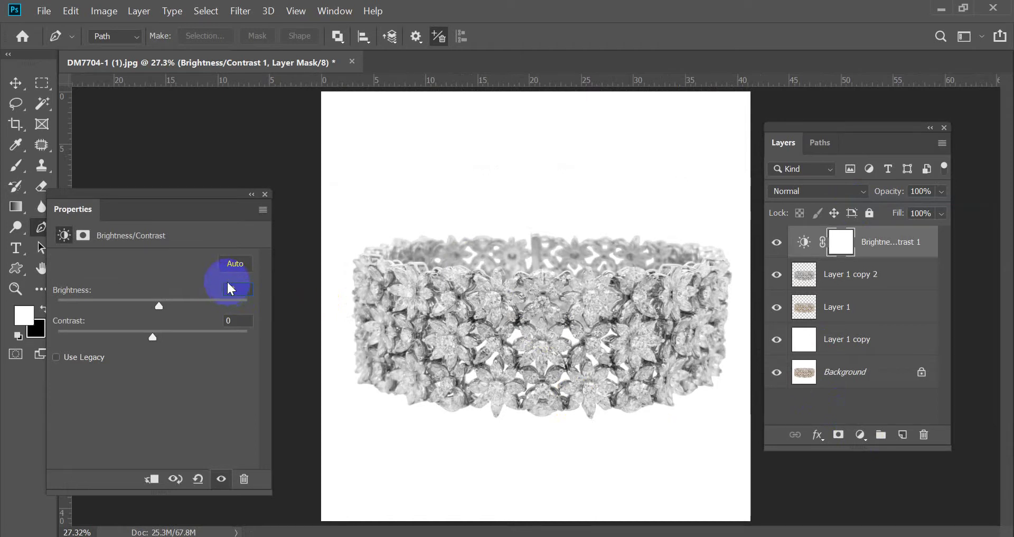
pyautogui.write('1')
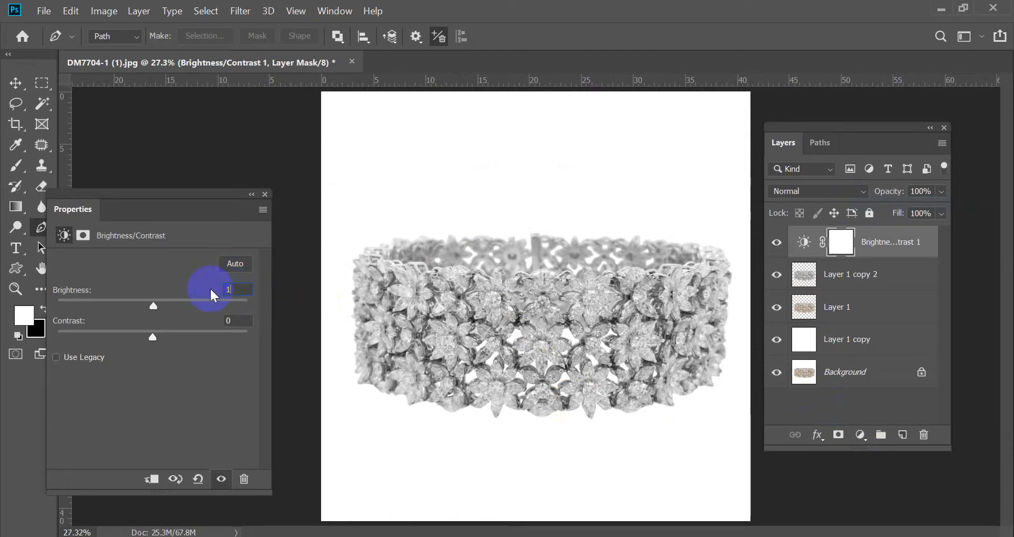
pyautogui.write('5')
pyautogui.click(265, 195)
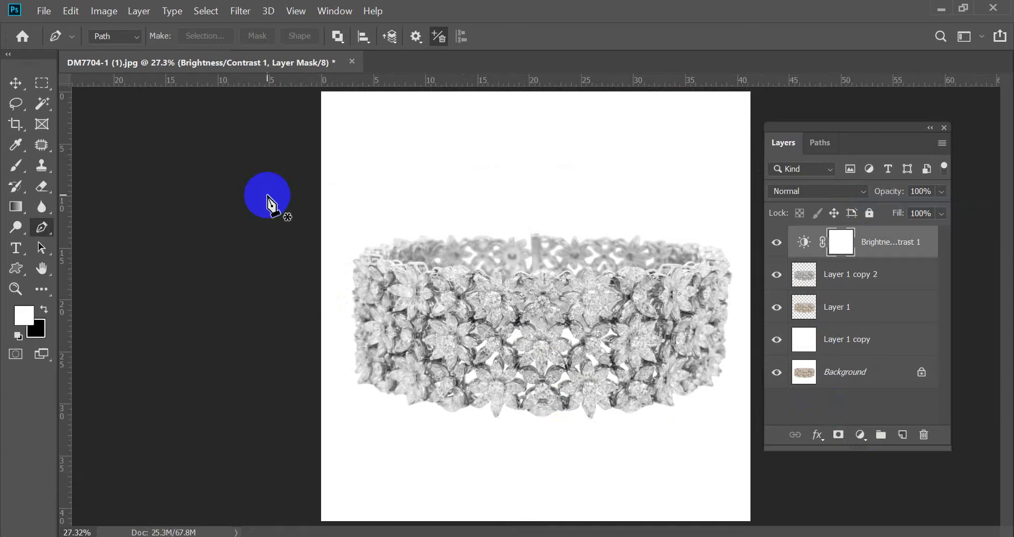
pyautogui.press('Delete')
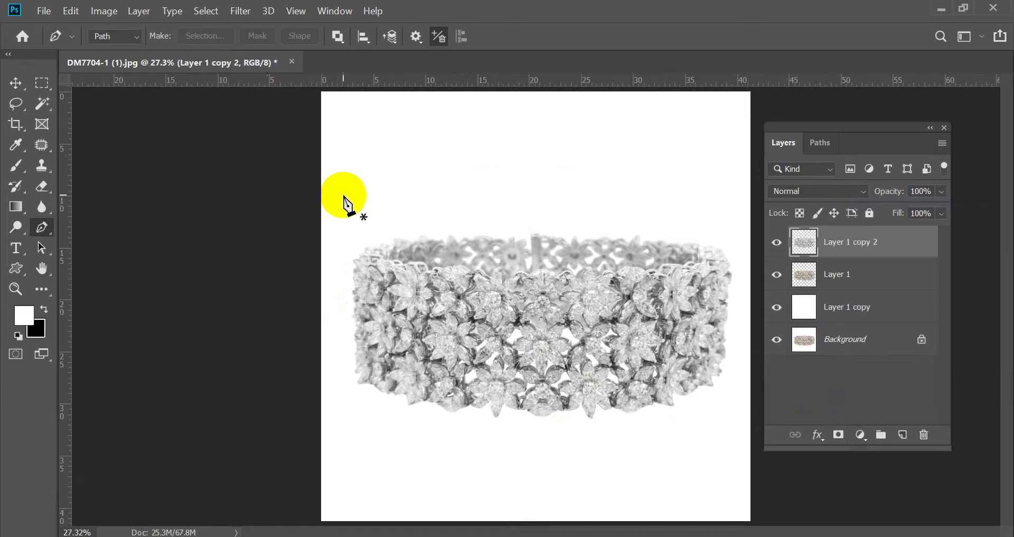
# Compare the black-and-white bracelet with the gold-toned original by toggling Layer 1 copy 2's visibility, examining the details up close.
pyautogui.click(777, 245)
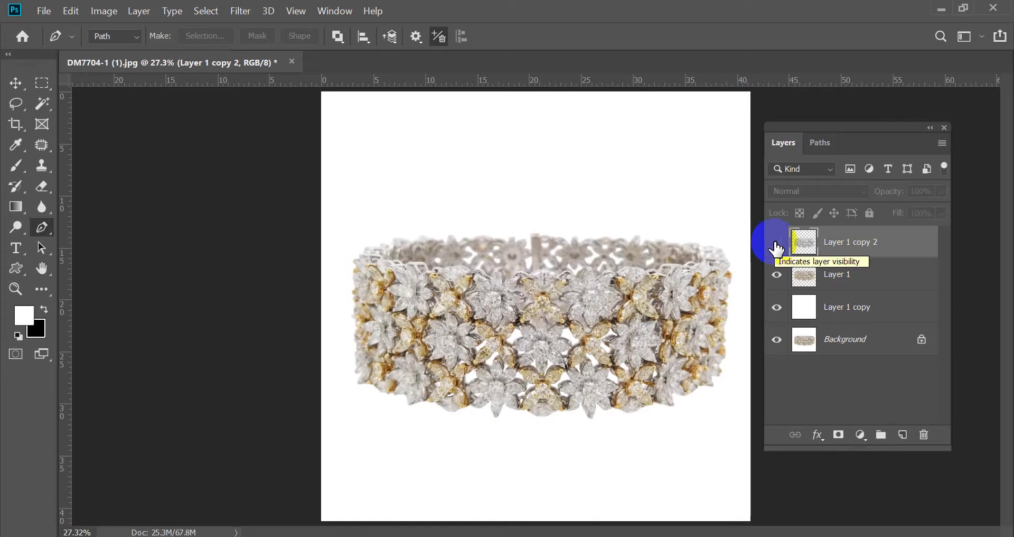
pyautogui.click(777, 244)
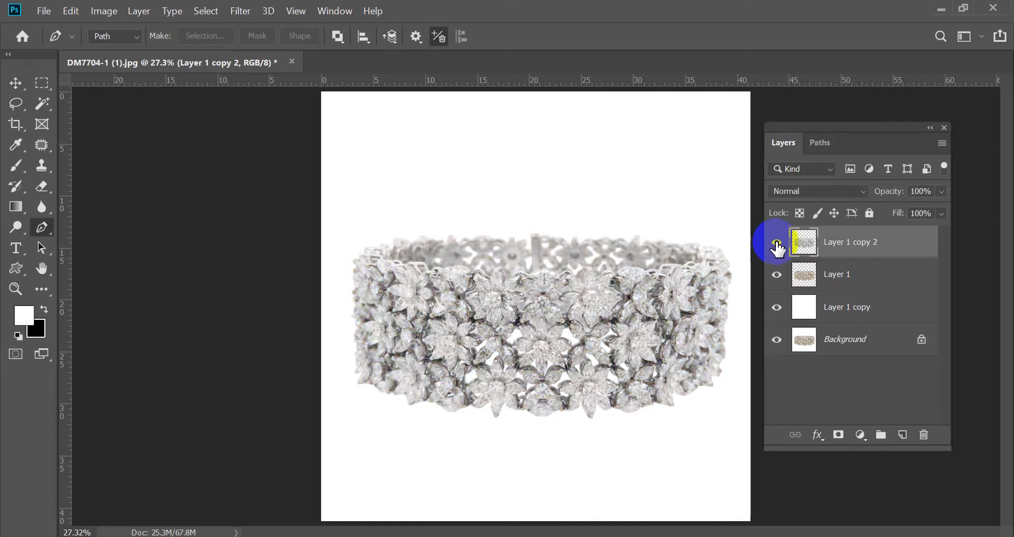
pyautogui.scroll(5, 446, 333)
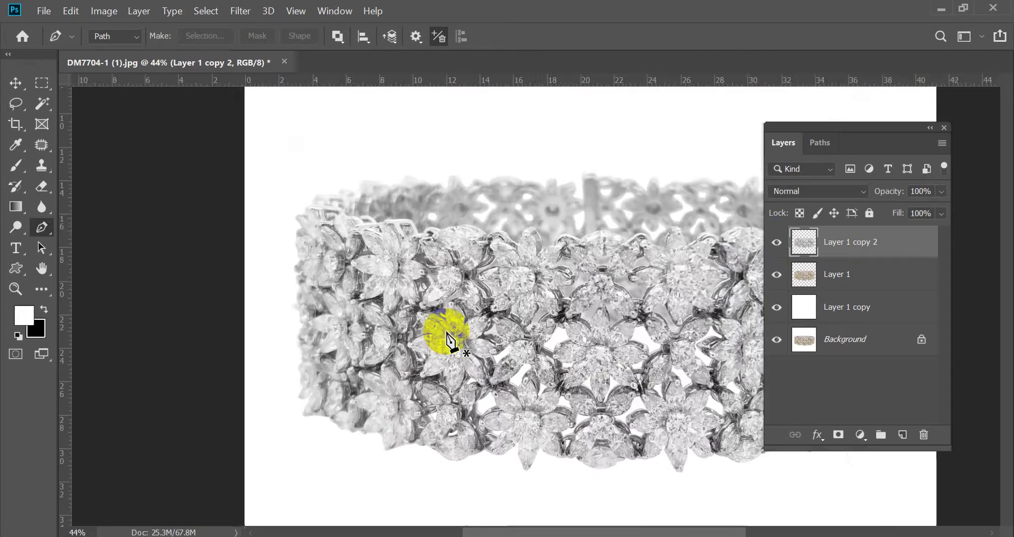
pyautogui.scroll(-4, 403, 285)
pyautogui.scroll(3, 335, 199)
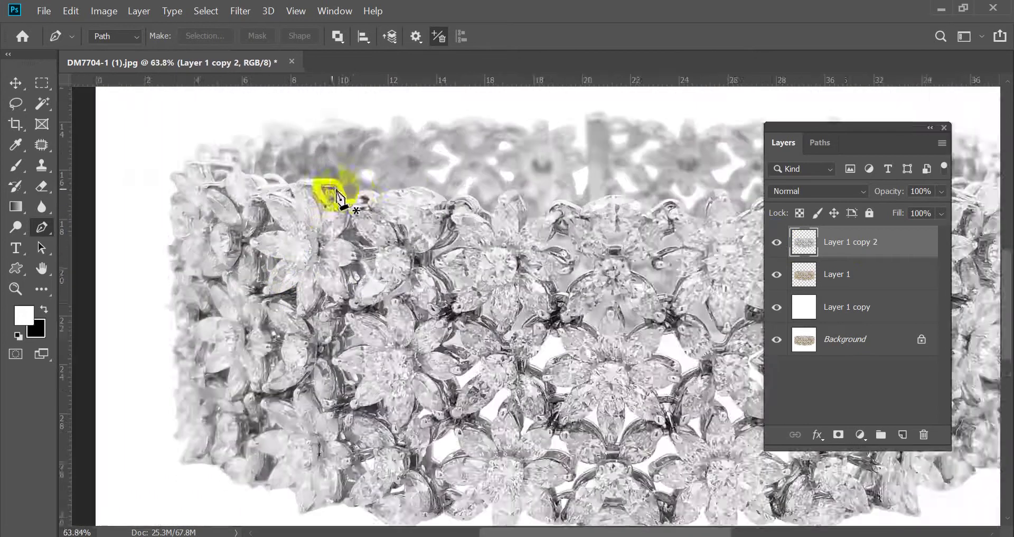
pyautogui.click(776, 242)
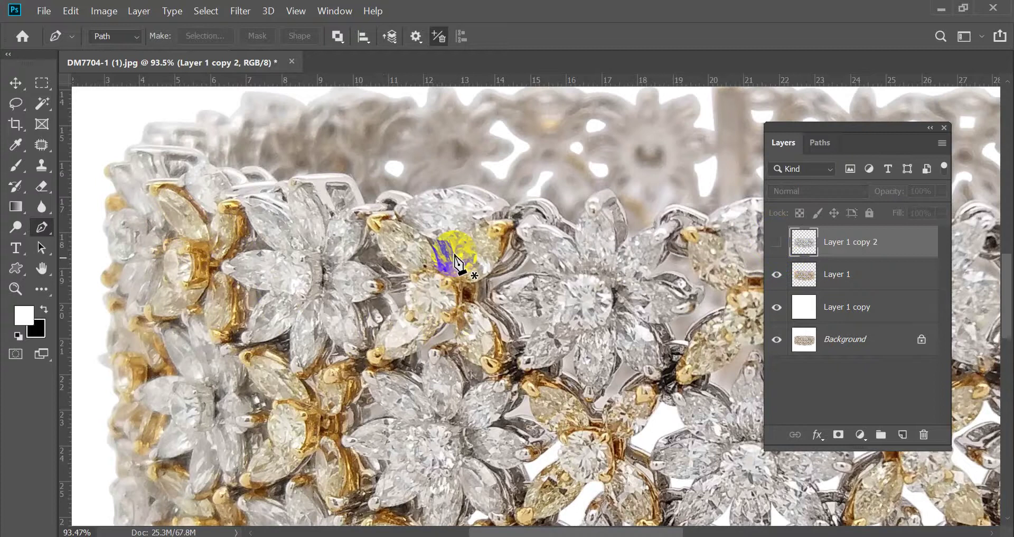
pyautogui.scroll(-2, 334, 239)
pyautogui.scroll(-3, 333, 239)
pyautogui.scroll(5, 724, 334)
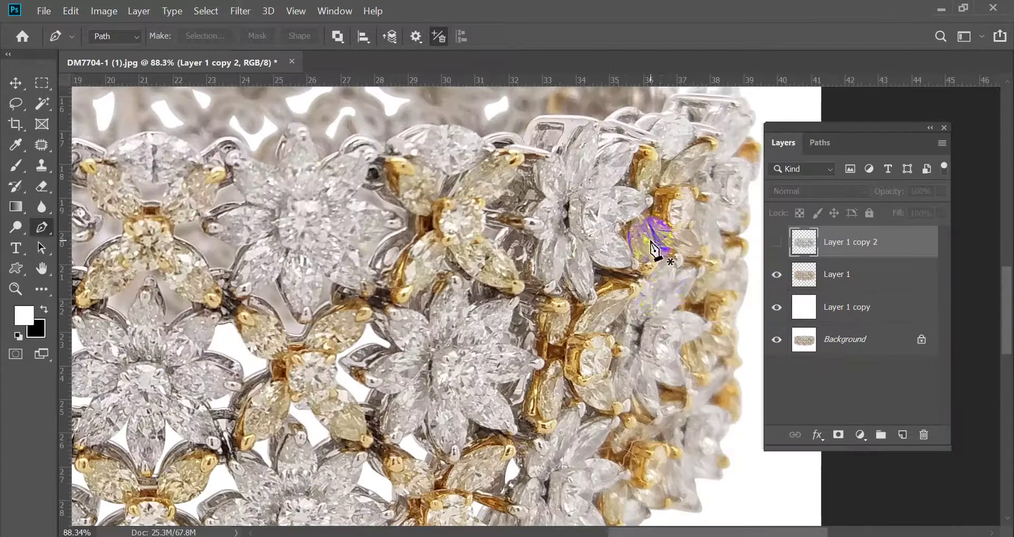
pyautogui.scroll(-3, 555, 283)
pyautogui.scroll(4, 158, 238)
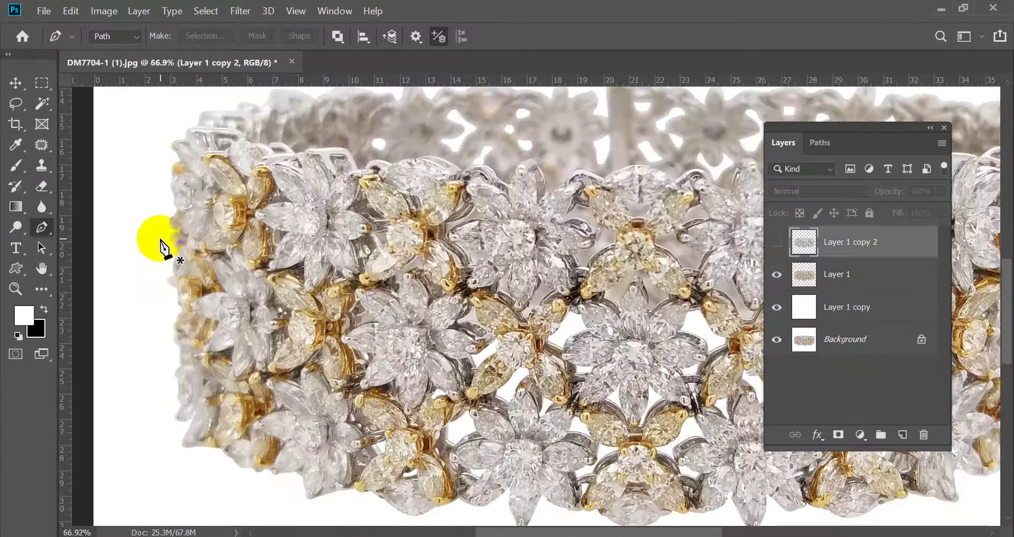
pyautogui.scroll(-3, 264, 199)
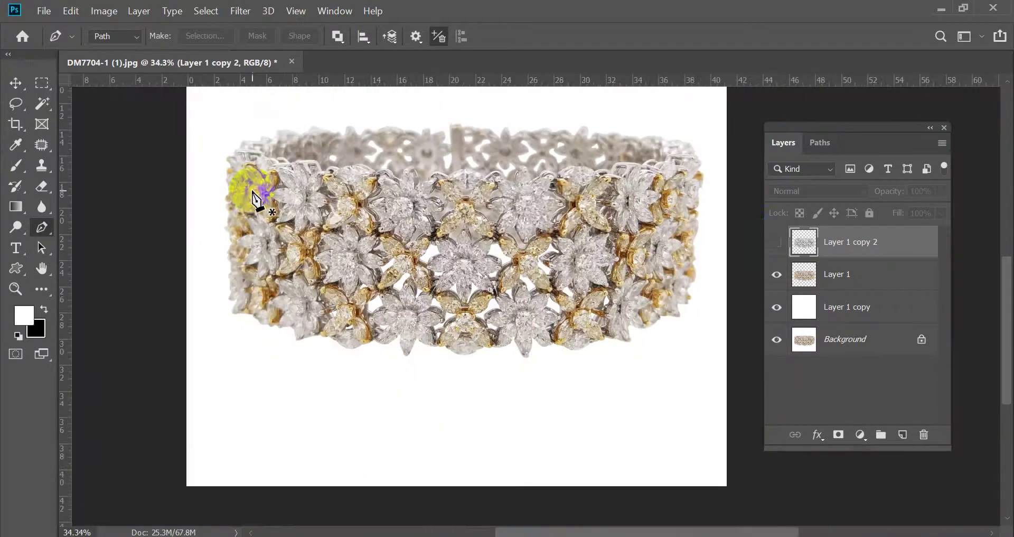
pyautogui.click(777, 241)
pyautogui.click(777, 242)
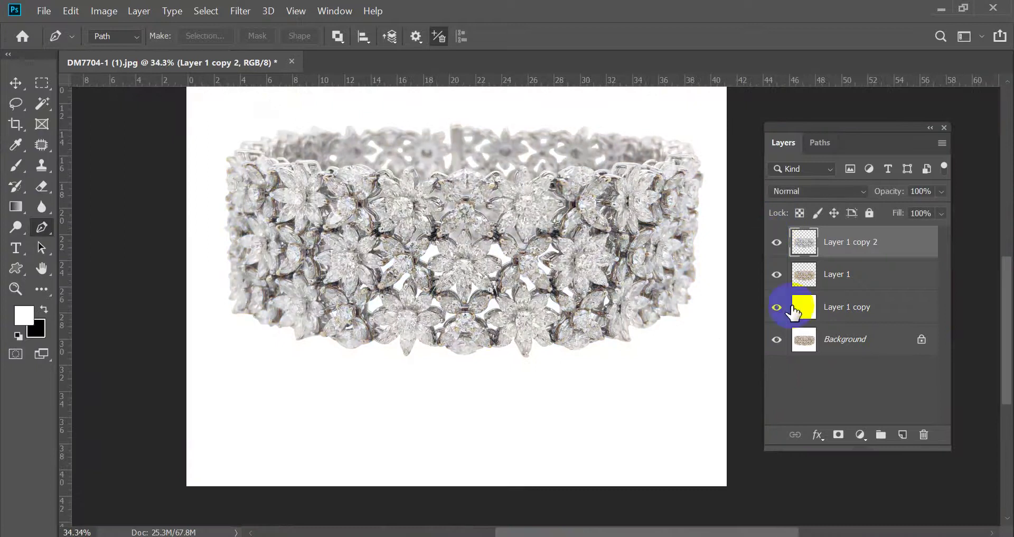
pyautogui.click(838, 434)
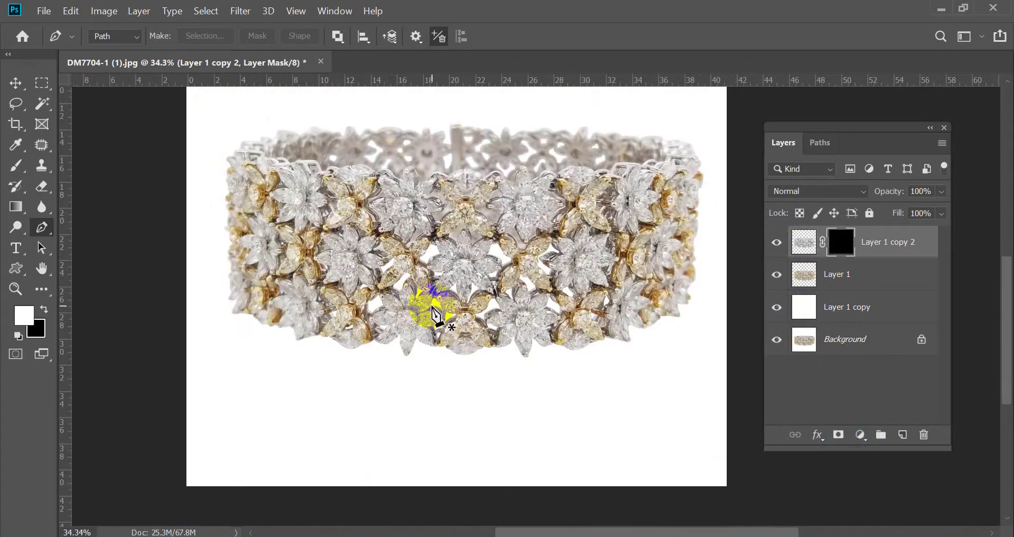
pyautogui.press('b')
pyautogui.scroll(8, 235, 161)
pyautogui.moveTo(281, 191)
pyautogui.mouseDown()
pyautogui.moveTo(296, 194)
pyautogui.moveTo(260, 163)
pyautogui.mouseUp()
pyautogui.scroll(-3, 261, 164)
pyautogui.scroll(2, 272, 186)
pyautogui.moveTo(342, 196)
pyautogui.mouseDown()
pyautogui.moveTo(355, 206)
pyautogui.moveTo(301, 159)
pyautogui.moveTo(294, 176)
pyautogui.moveTo(277, 163)
pyautogui.moveTo(276, 265)
pyautogui.moveTo(323, 295)
pyautogui.moveTo(366, 289)
pyautogui.moveTo(358, 210)
pyautogui.moveTo(301, 147)
pyautogui.mouseUp()
pyautogui.scroll(-3, 220, 238)
pyautogui.scroll(2, 370, 226)
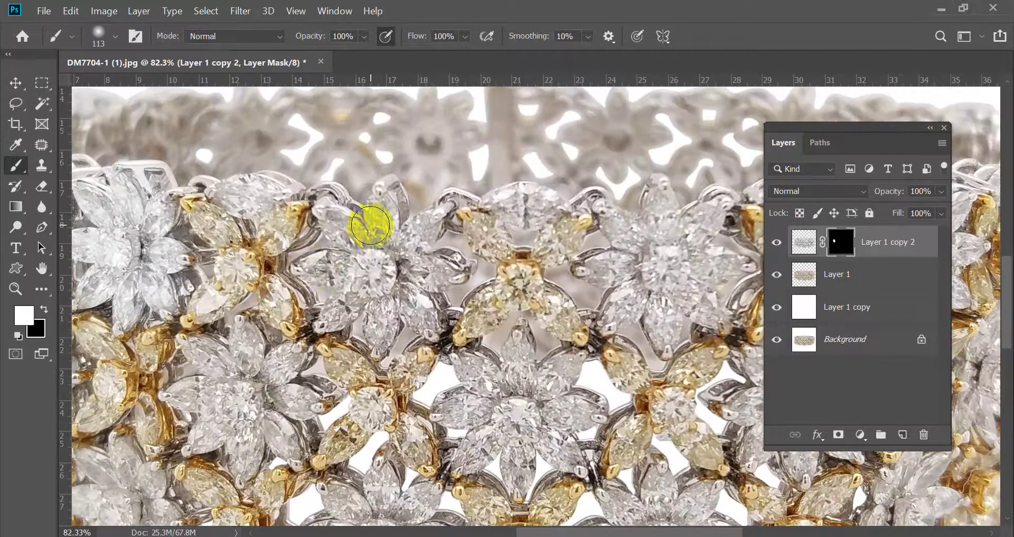
pyautogui.moveTo(370, 225)
pyautogui.mouseDown()
pyautogui.moveTo(313, 265)
pyautogui.moveTo(400, 324)
pyautogui.moveTo(390, 215)
pyautogui.mouseUp()
pyautogui.scroll(-3, 321, 233)
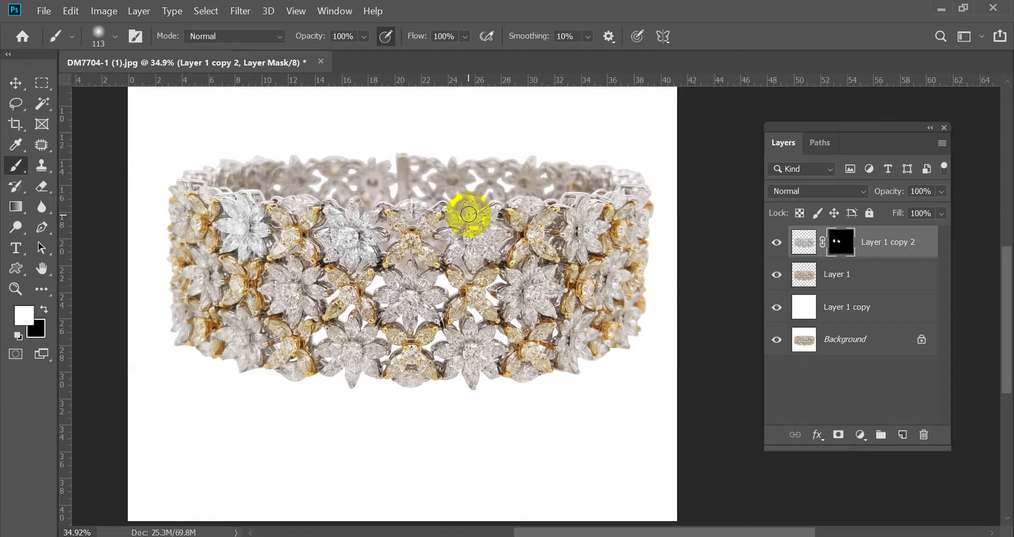
pyautogui.hotkey('ctrl', 'z')
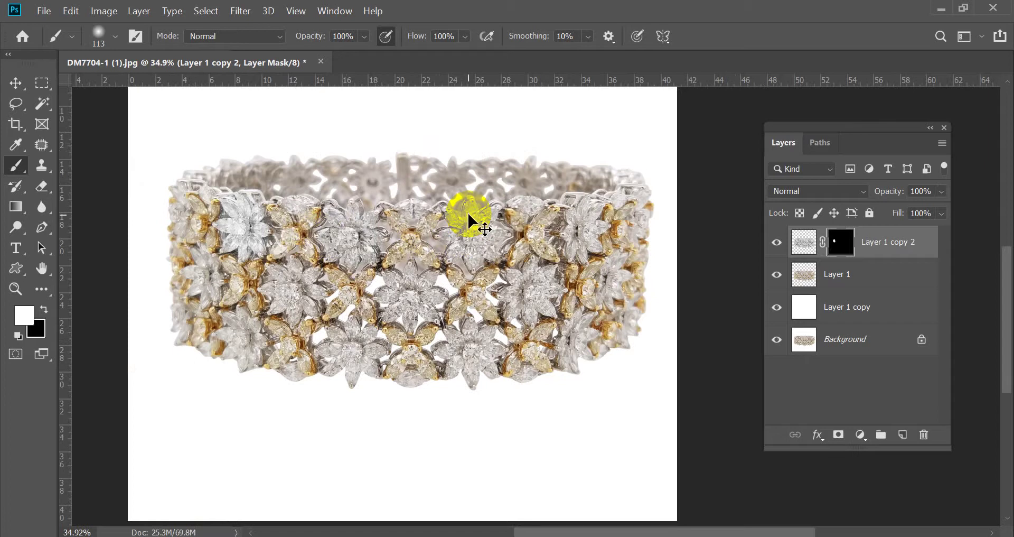
pyautogui.hotkey('ctrl', 'z')
pyautogui.hotkey('ctrl', 'z')
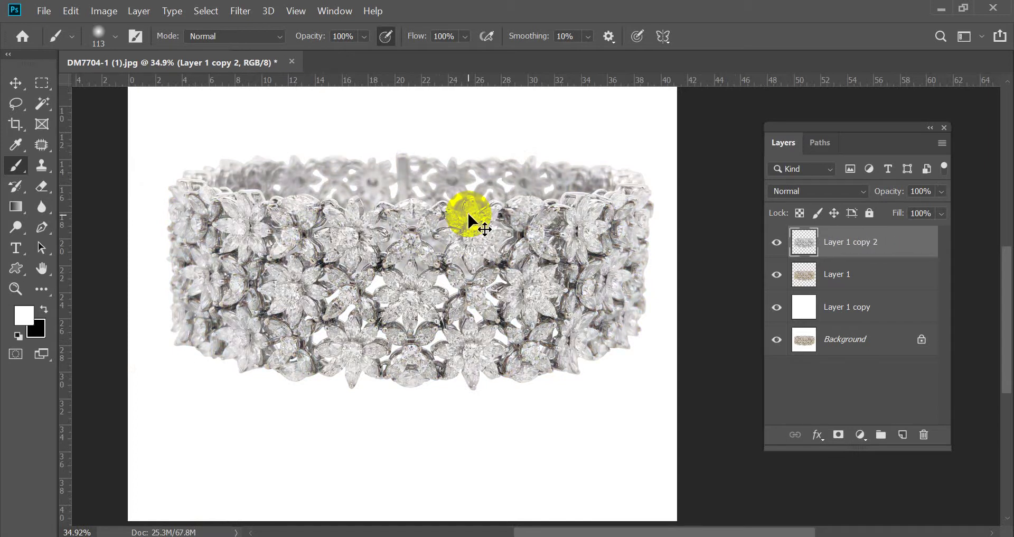
# Erase Layer 1 copy 2 over the upper-left gold flower setting with the Eraser Tool at size 69, revealing its upper petals and centre.
pyautogui.press('e')
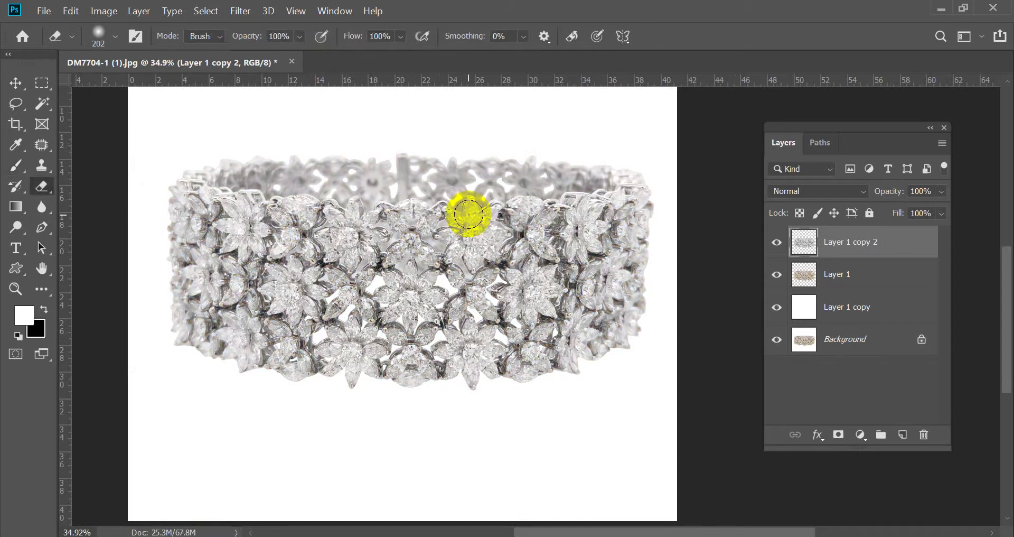
pyautogui.rightClick(42, 187)
pyautogui.click(102, 186)
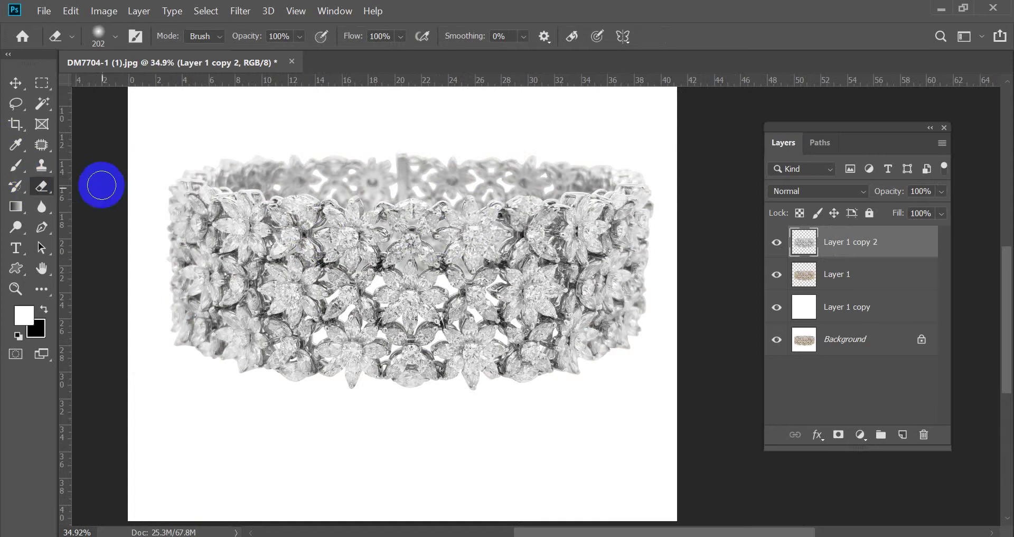
pyautogui.scroll(4, 163, 181)
pyautogui.scroll(3, 210, 222)
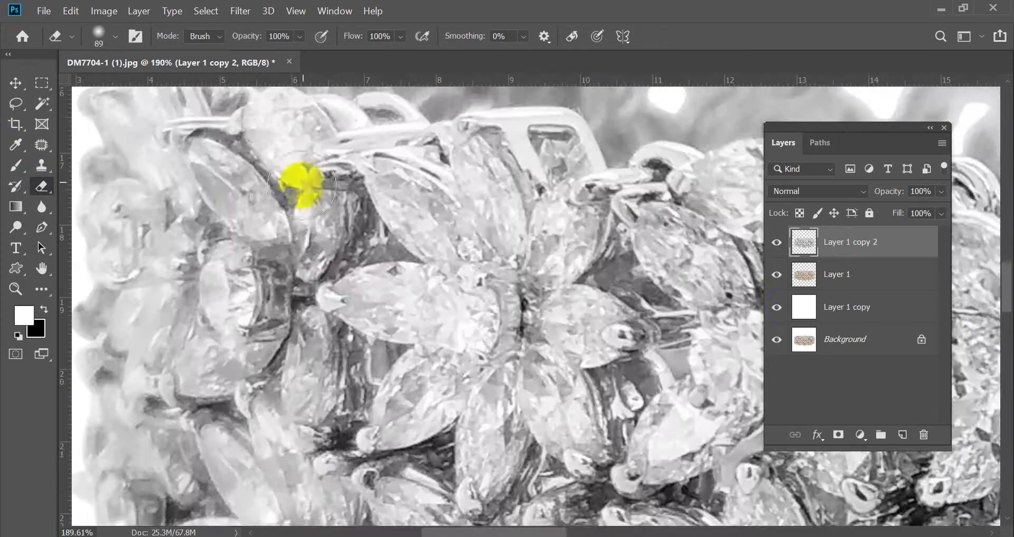
pyautogui.click(776, 242)
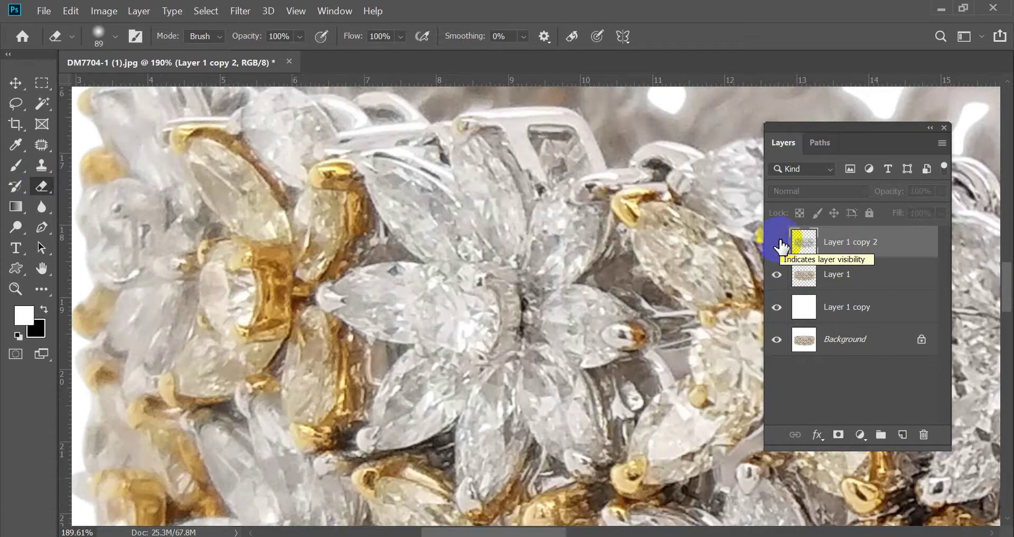
pyautogui.click(776, 242)
pyautogui.keyDown('alt'); pyautogui.rightClick(211, 193); pyautogui.keyUp('alt')
pyautogui.scroll(2, 179, 148)
pyautogui.moveTo(286, 253)
pyautogui.mouseDown()
pyautogui.moveTo(211, 152)
pyautogui.moveTo(295, 351)
pyautogui.moveTo(355, 220)
pyautogui.moveTo(360, 303)
pyautogui.moveTo(224, 174)
pyautogui.moveTo(272, 420)
pyautogui.moveTo(285, 284)
pyautogui.moveTo(204, 276)
pyautogui.moveTo(261, 276)
pyautogui.moveTo(340, 238)
pyautogui.moveTo(383, 287)
pyautogui.moveTo(370, 348)
pyautogui.mouseUp()
pyautogui.moveTo(318, 202); pyautogui.dragTo(289, 362)
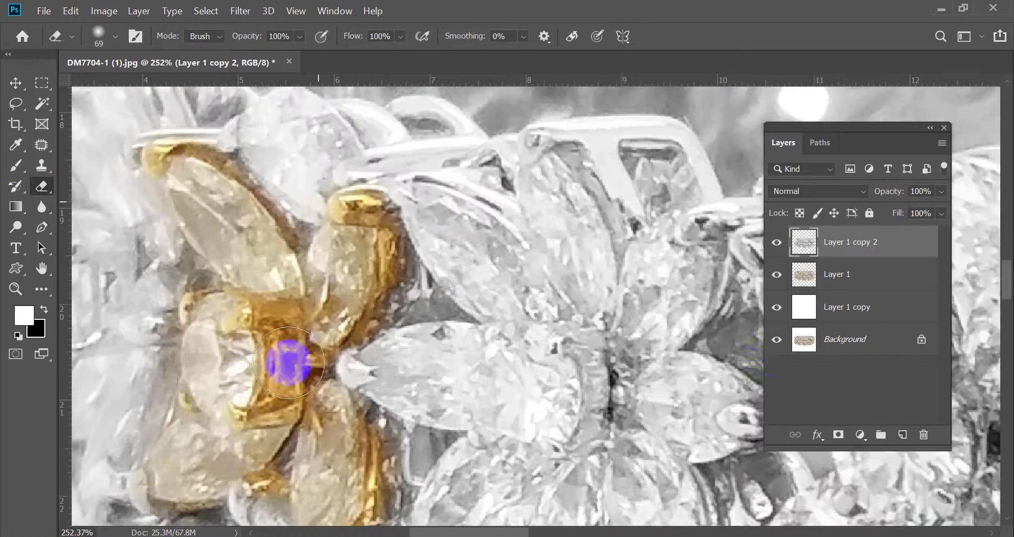
# Erase the black-and-white layer along the rest of that gold setting with a size 53 eraser, comparing against the Background layer.
pyautogui.keyDown('alt'); pyautogui.click(776, 341); pyautogui.keyUp('alt')
pyautogui.keyDown('alt'); pyautogui.click(776, 340); pyautogui.keyUp('alt')
pyautogui.moveTo(283, 268)
pyautogui.mouseDown()
pyautogui.moveTo(174, 175)
pyautogui.moveTo(213, 178)
pyautogui.moveTo(273, 243)
pyautogui.moveTo(343, 229)
pyautogui.moveTo(382, 244)
pyautogui.moveTo(357, 325)
pyautogui.moveTo(317, 298)
pyautogui.moveTo(314, 343)
pyautogui.mouseUp()
pyautogui.scroll(-2, 314, 342)
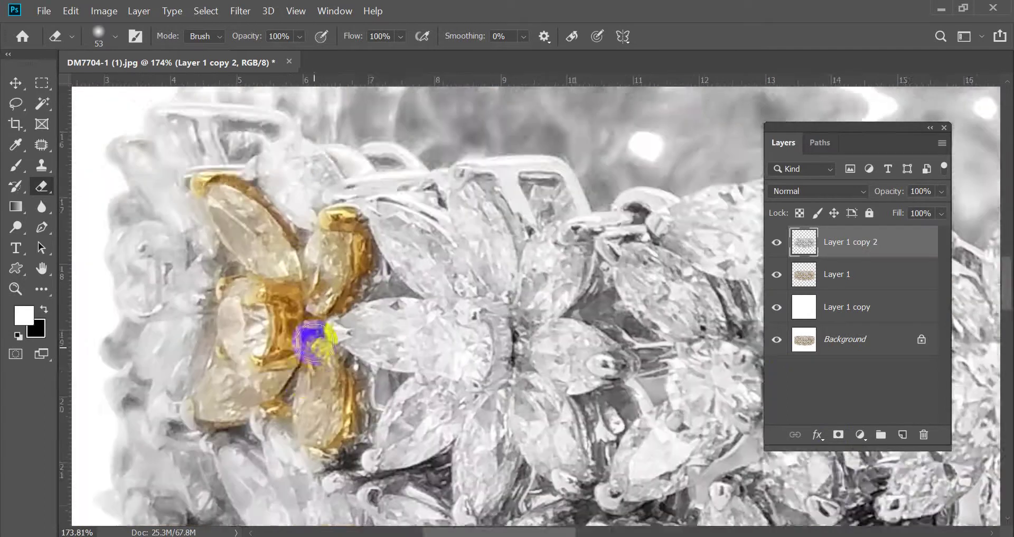
pyautogui.scroll(3, 314, 342)
pyautogui.moveTo(310, 245)
pyautogui.mouseDown()
pyautogui.moveTo(343, 271)
pyautogui.moveTo(341, 361)
pyautogui.moveTo(252, 328)
pyautogui.moveTo(247, 343)
pyautogui.moveTo(267, 340)
pyautogui.mouseUp()
pyautogui.scroll(-4, 275, 306)
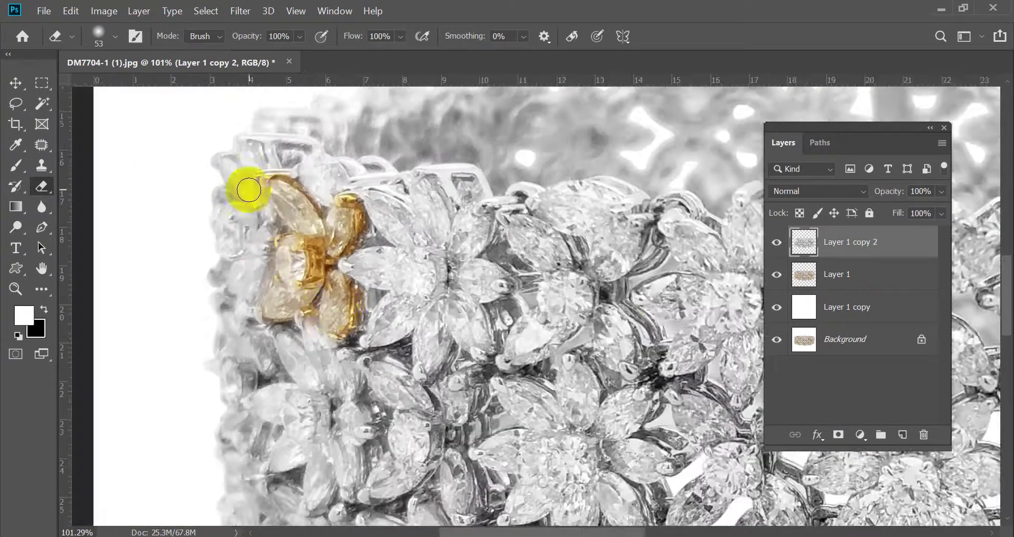
# Reveal the gold prong on the bracelet's outer left edge, beside the upper setting, using a size 41 eraser.
pyautogui.scroll(2, 248, 190)
pyautogui.keyDown('alt'); pyautogui.click(777, 339); pyautogui.keyUp('alt')
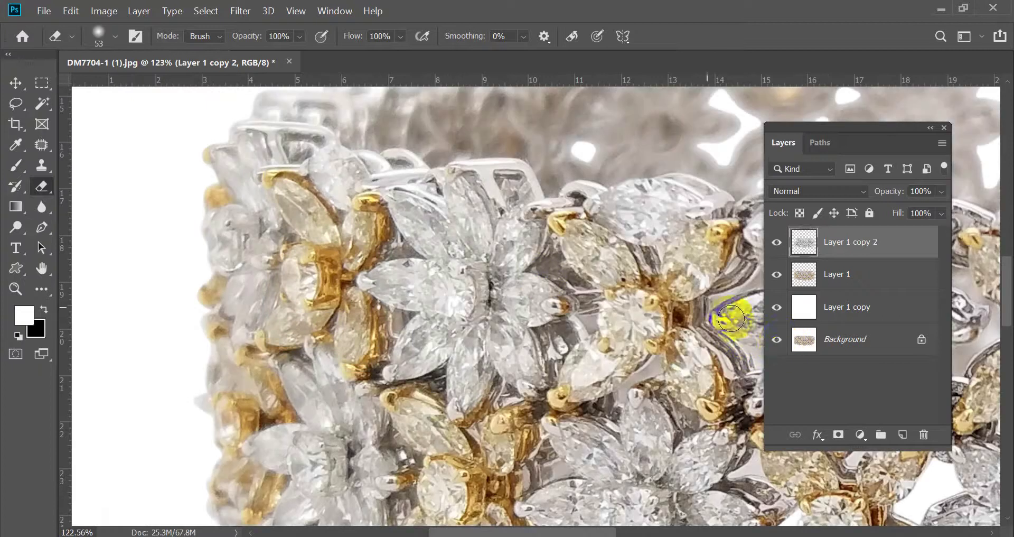
pyautogui.scroll(5, 190, 127)
pyautogui.keyDown('alt'); pyautogui.rightClick(215, 164); pyautogui.keyUp('alt')
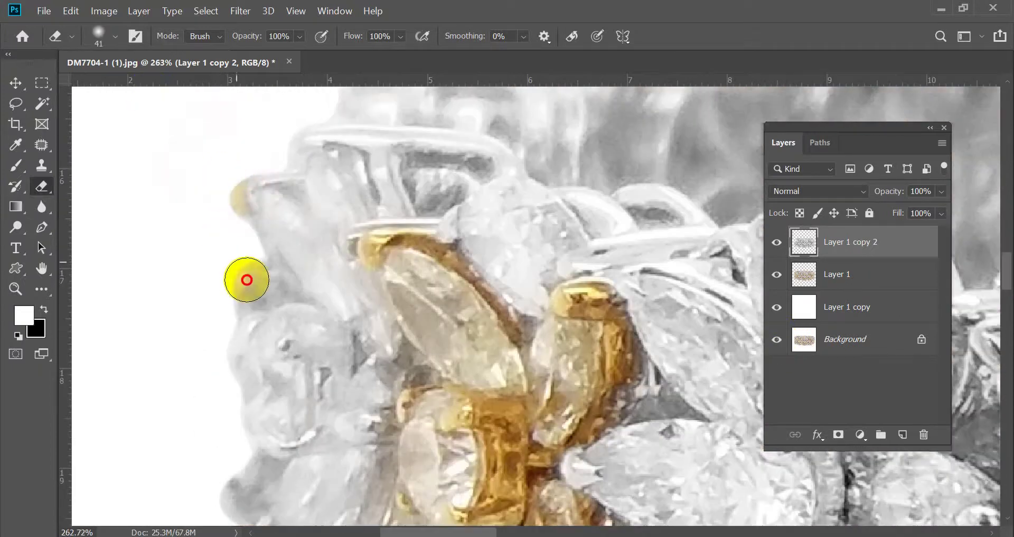
pyautogui.moveTo(246, 280)
pyautogui.mouseDown()
pyautogui.moveTo(267, 287)
pyautogui.moveTo(204, 256)
pyautogui.mouseUp()
pyautogui.scroll(-3, 301, 199)
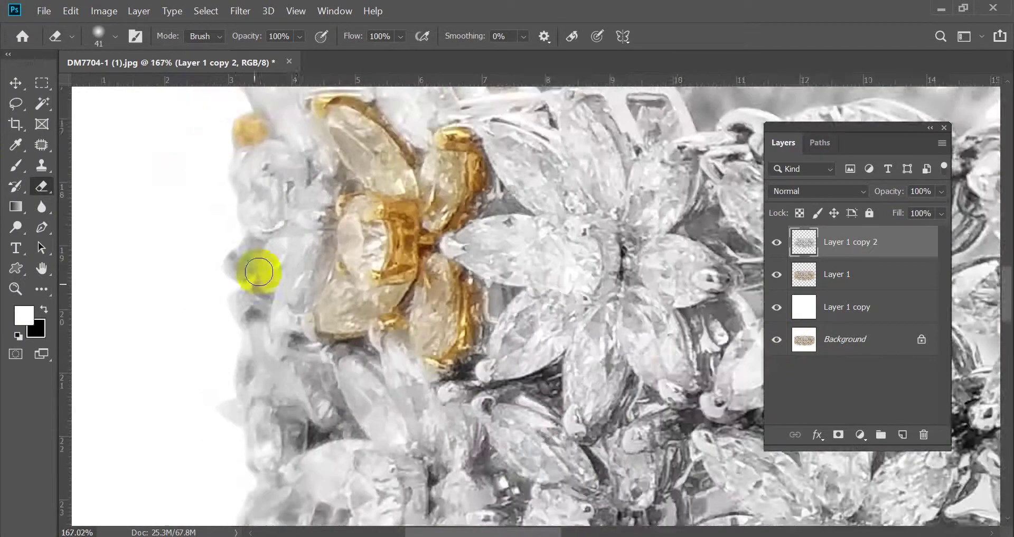
# Check the Background layer and erase over the next gold prong down the bracelet's left edge at eraser size 41.
pyautogui.scroll(2, 259, 271)
pyautogui.keyDown('alt'); pyautogui.click(776, 339); pyautogui.keyUp('alt')
pyautogui.keyDown('alt'); pyautogui.click(776, 339); pyautogui.keyUp('alt')
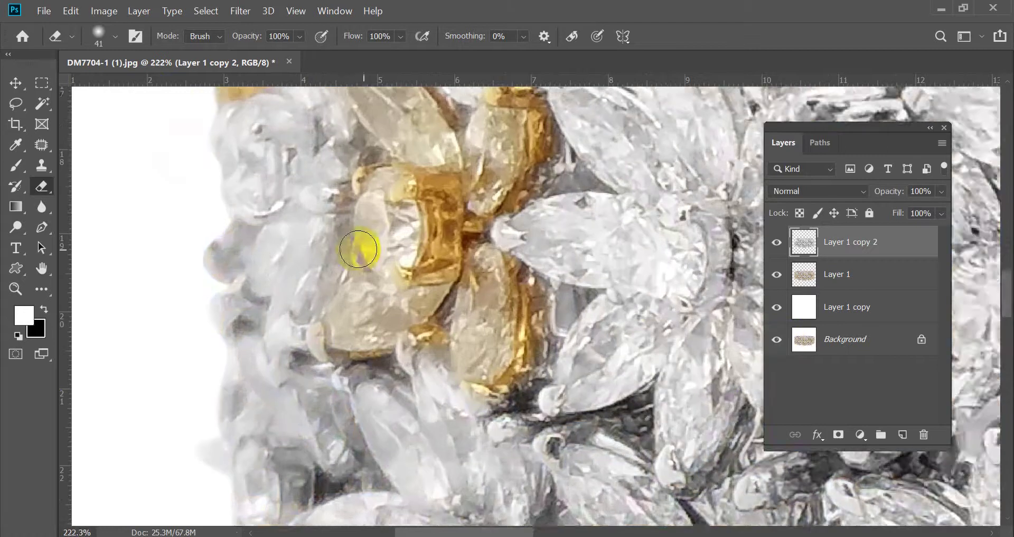
pyautogui.scroll(1, 313, 246)
pyautogui.moveTo(231, 237)
pyautogui.mouseDown()
pyautogui.moveTo(197, 251)
pyautogui.moveTo(214, 274)
pyautogui.mouseUp()
pyautogui.moveTo(215, 360); pyautogui.dragTo(259, 230)
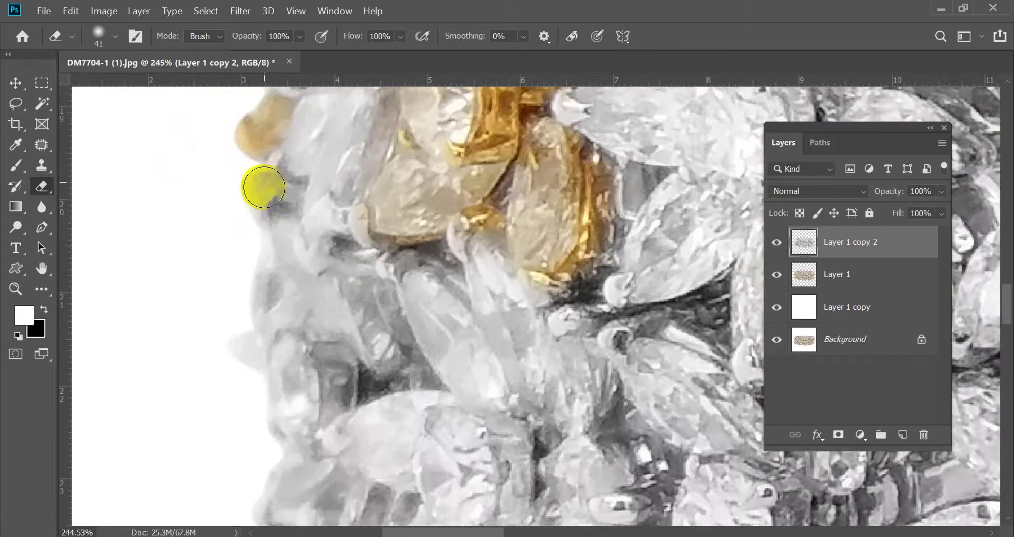
pyautogui.moveTo(264, 187)
pyautogui.mouseDown()
pyautogui.moveTo(264, 164)
pyautogui.moveTo(236, 183)
pyautogui.mouseUp()
pyautogui.scroll(-4, 237, 184)
pyautogui.scroll(2, 327, 382)
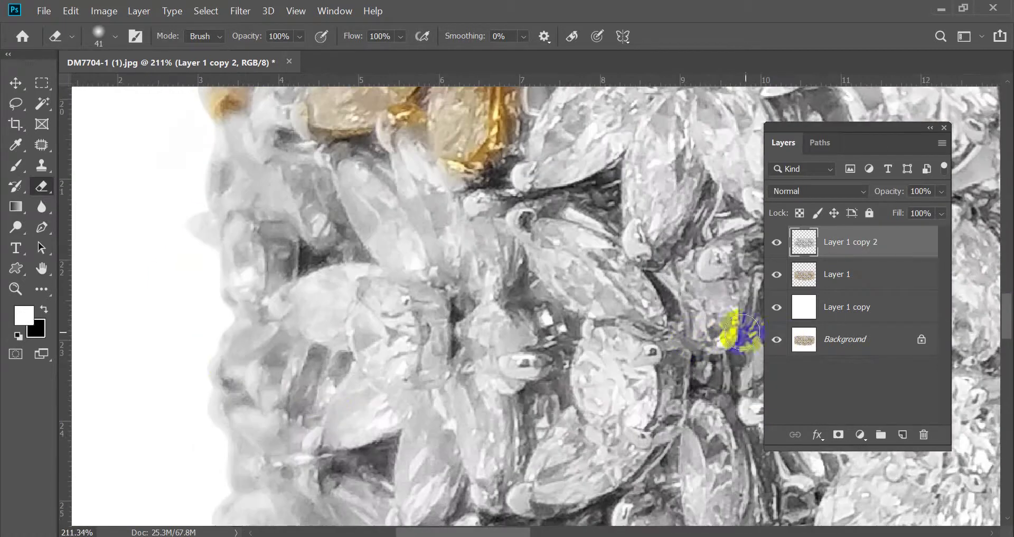
# Enlarge the eraser to 51 and reveal the gold setting and petals at the left end of the bracelet's middle row.
pyautogui.keyDown('alt'); pyautogui.click(777, 339); pyautogui.keyUp('alt')
pyautogui.keyDown('alt'); pyautogui.click(776, 339); pyautogui.keyUp('alt')
pyautogui.press(']')
pyautogui.scroll(-2, 303, 206)
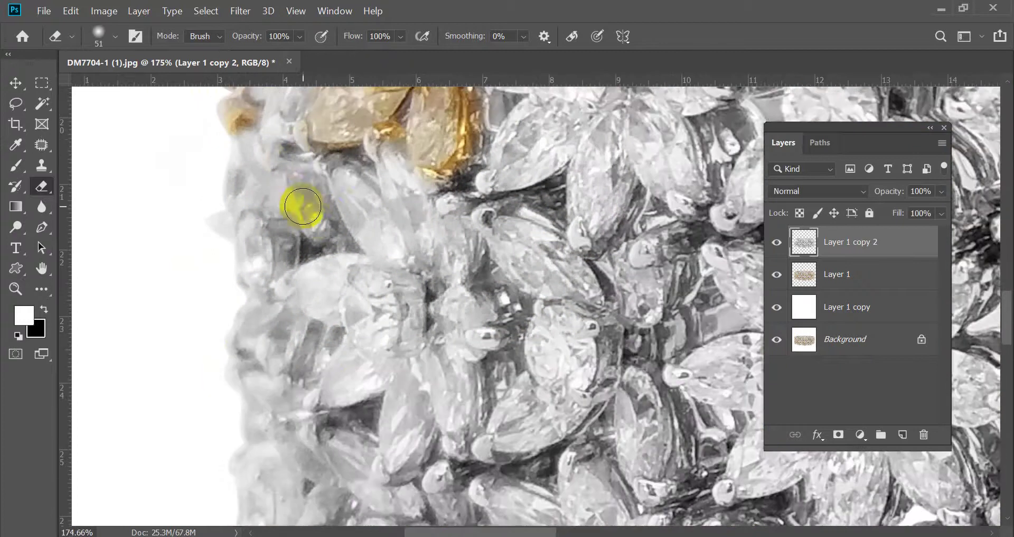
pyautogui.moveTo(302, 206)
pyautogui.mouseDown()
pyautogui.moveTo(291, 156)
pyautogui.moveTo(339, 247)
pyautogui.moveTo(257, 223)
pyautogui.moveTo(246, 262)
pyautogui.moveTo(287, 240)
pyautogui.mouseUp()
pyautogui.keyDown('alt'); pyautogui.click(778, 341); pyautogui.keyUp('alt')
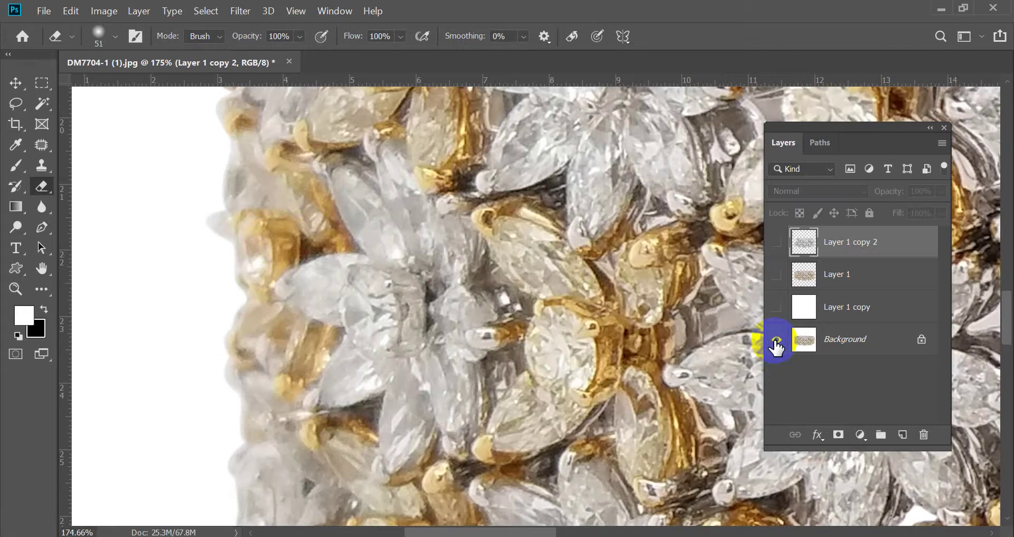
pyautogui.keyDown('alt'); pyautogui.click(777, 344); pyautogui.keyUp('alt')
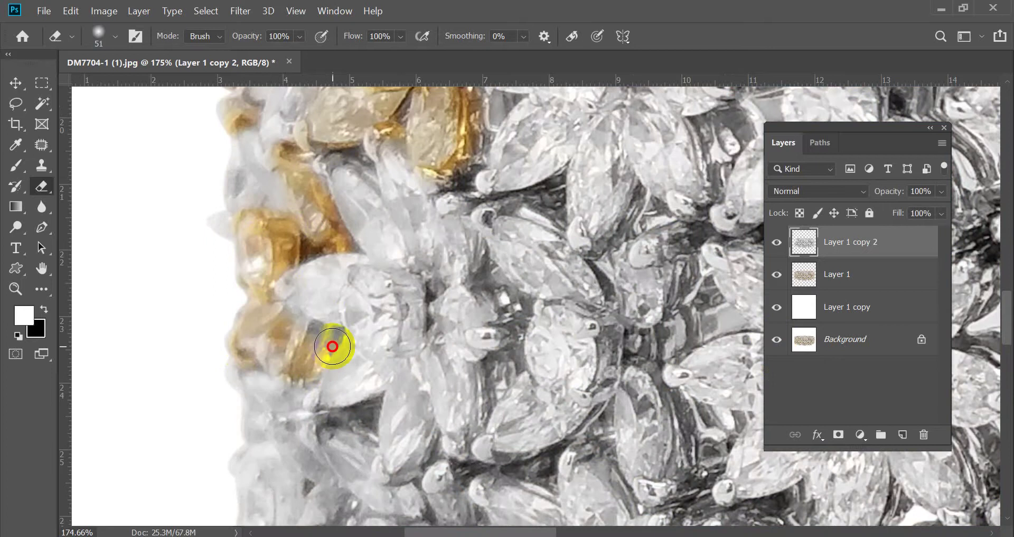
pyautogui.moveTo(295, 369); pyautogui.dragTo(176, 278)
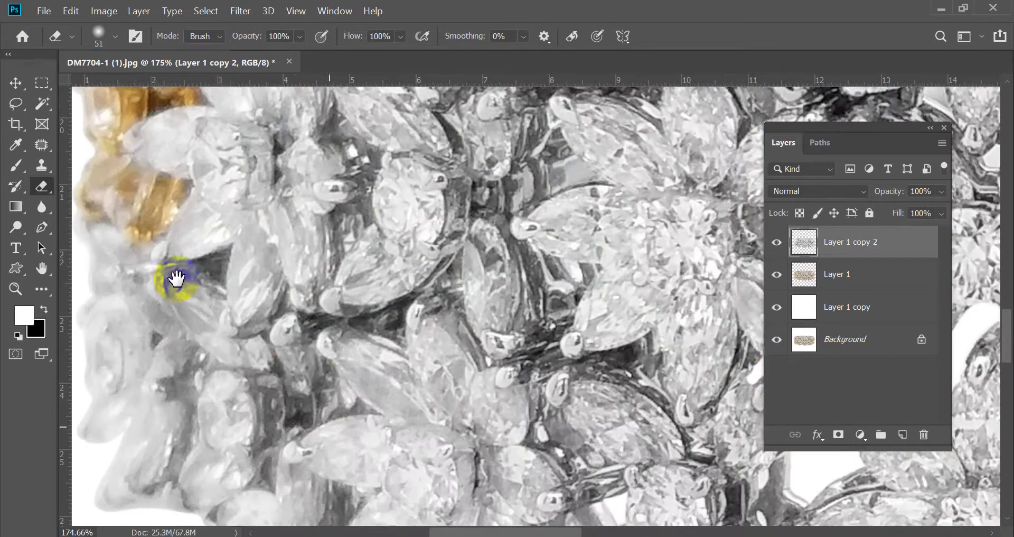
# Erase over the gold prong and petal edge just below the middle-row setting, using the Background layer as reference.
pyautogui.keyDown('alt'); pyautogui.click(771, 341); pyautogui.keyUp('alt')
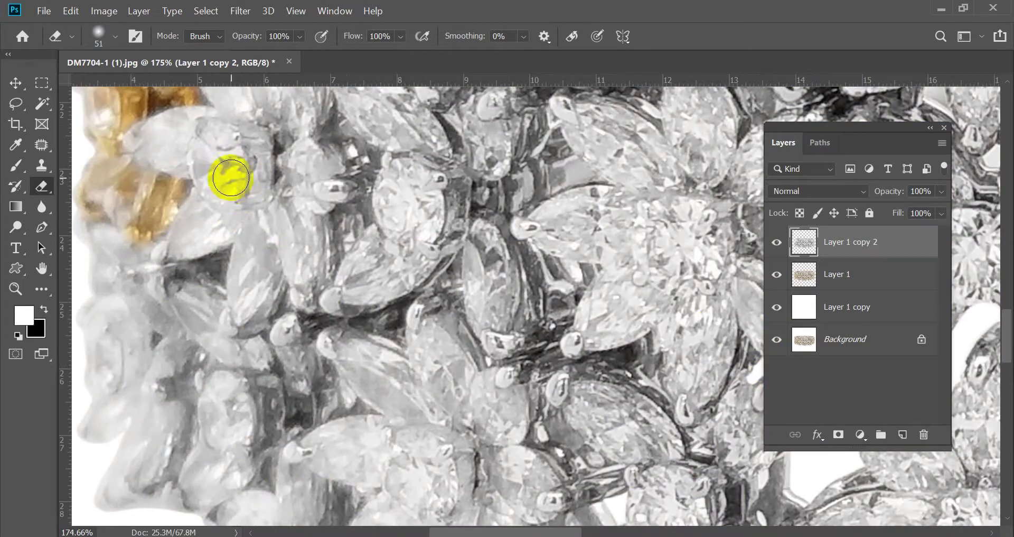
pyautogui.moveTo(232, 179); pyautogui.dragTo(263, 274)
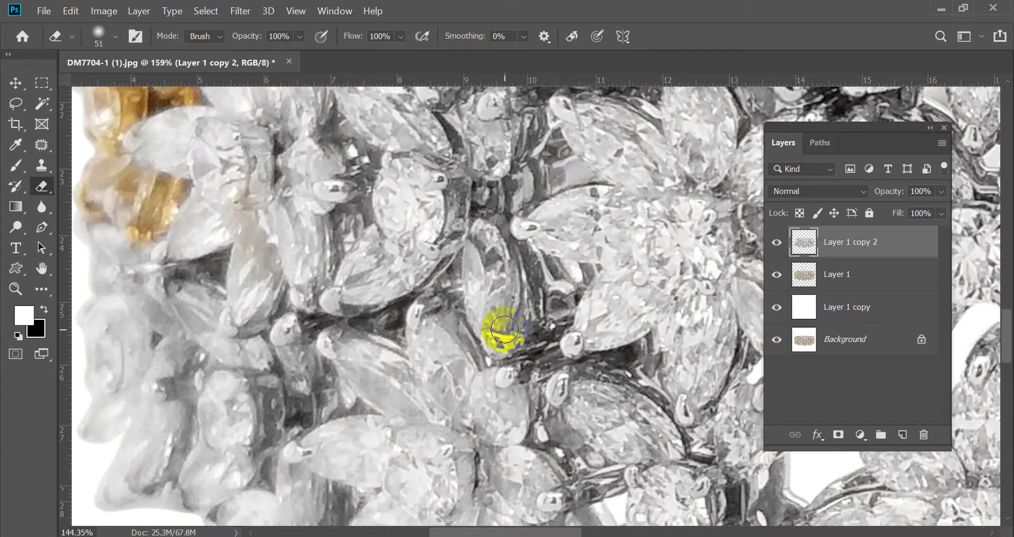
pyautogui.scroll(-5, 504, 329)
pyautogui.scroll(5, 399, 308)
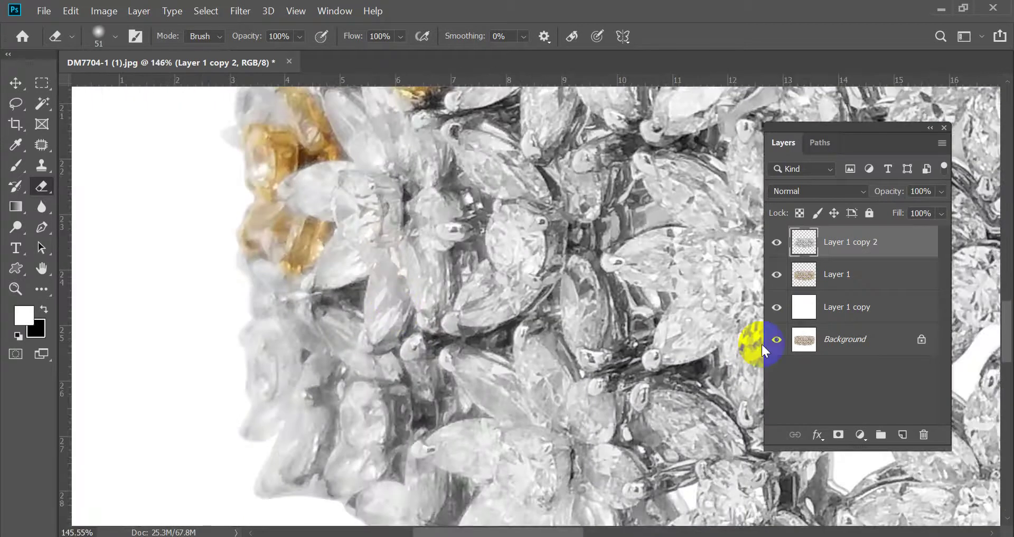
pyautogui.keyDown('alt'); pyautogui.click(777, 339); pyautogui.keyUp('alt')
pyautogui.keyDown('alt'); pyautogui.click(777, 340); pyautogui.keyUp('alt')
pyautogui.scroll(2, 253, 313)
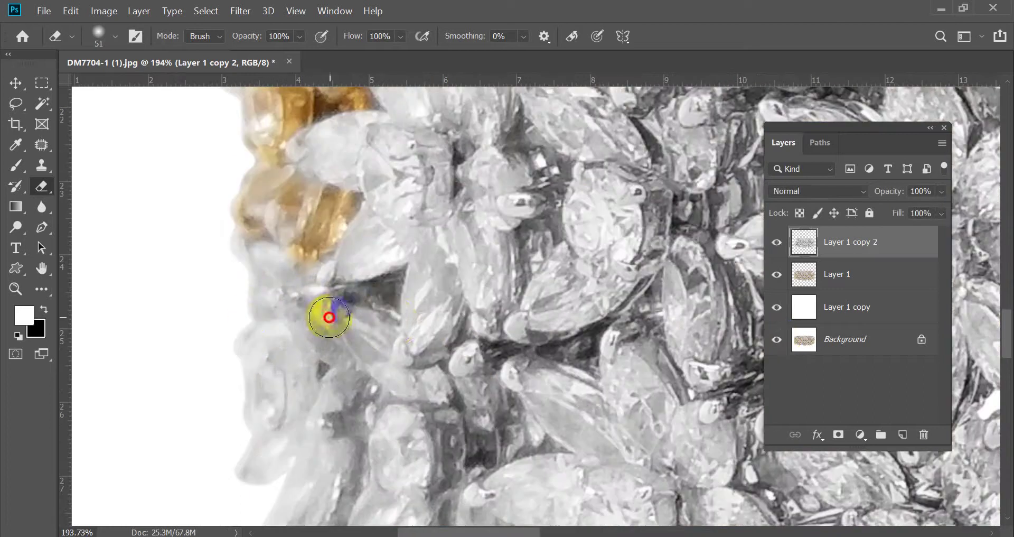
pyautogui.moveTo(324, 316)
pyautogui.mouseDown()
pyautogui.moveTo(334, 297)
pyautogui.moveTo(395, 322)
pyautogui.moveTo(316, 298)
pyautogui.mouseUp()
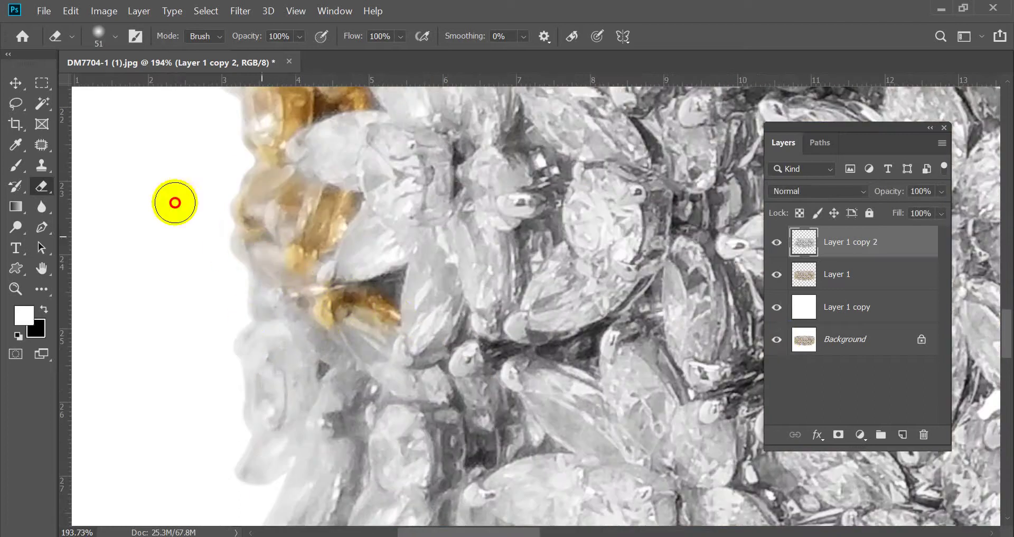
# Reveal the gold square setting and its upper prongs at the left end of the bracelet's lower row, using an eraser up to size 87.
pyautogui.scroll(-6, 164, 211)
pyautogui.scroll(4, 199, 391)
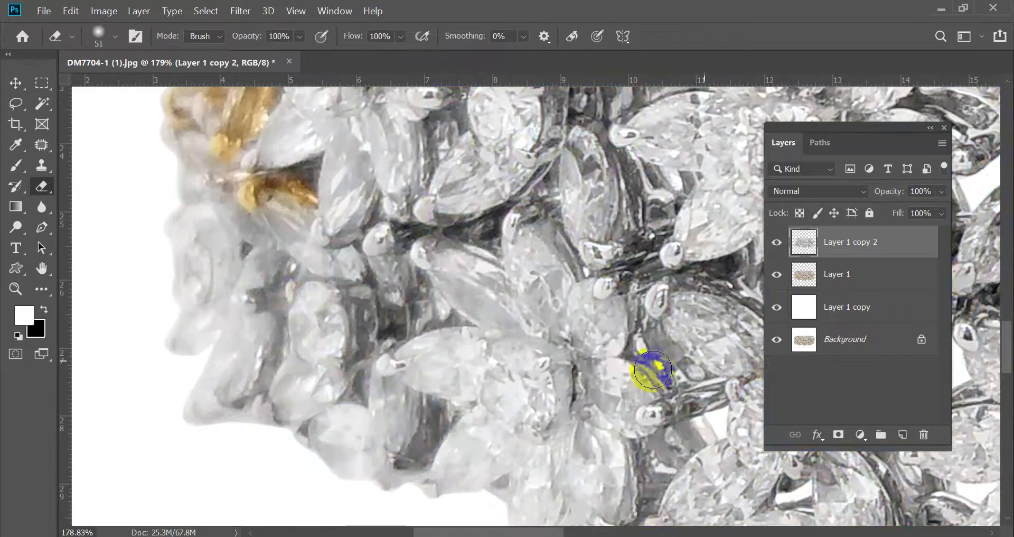
pyautogui.keyDown('alt'); pyautogui.click(777, 341); pyautogui.keyUp('alt')
pyautogui.keyDown('alt'); pyautogui.click(777, 341); pyautogui.keyUp('alt')
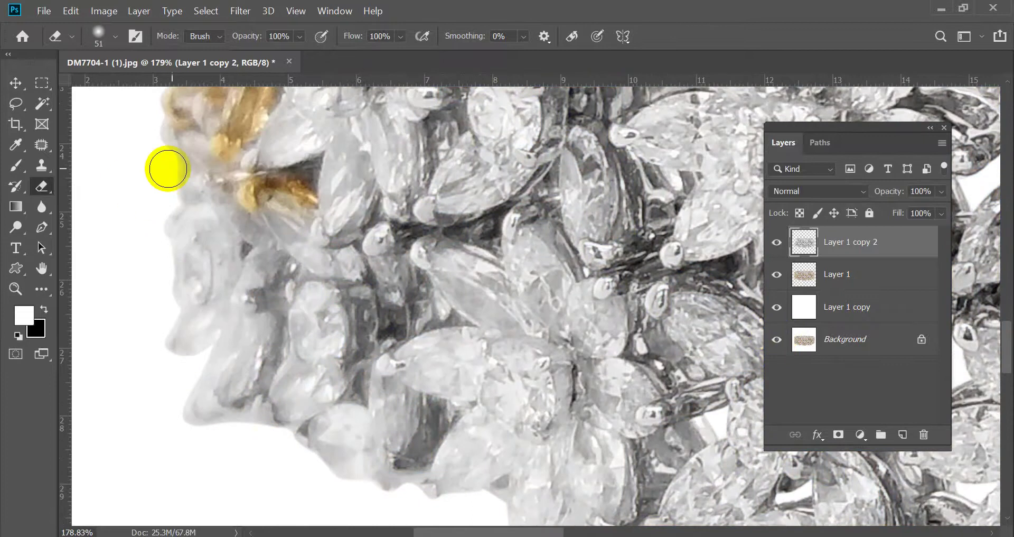
pyautogui.keyDown('alt'); pyautogui.click(777, 341); pyautogui.keyUp('alt')
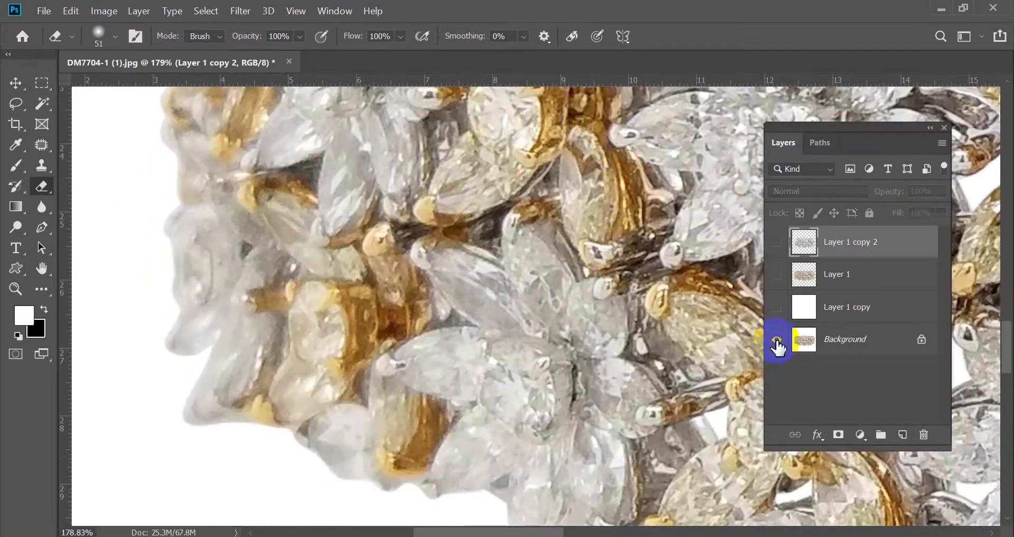
pyautogui.keyDown('alt'); pyautogui.click(777, 340); pyautogui.keyUp('alt')
pyautogui.moveTo(328, 297); pyautogui.dragTo(359, 297)
pyautogui.moveTo(378, 244)
pyautogui.mouseDown()
pyautogui.moveTo(381, 306)
pyautogui.moveTo(312, 287)
pyautogui.moveTo(360, 301)
pyautogui.mouseUp()
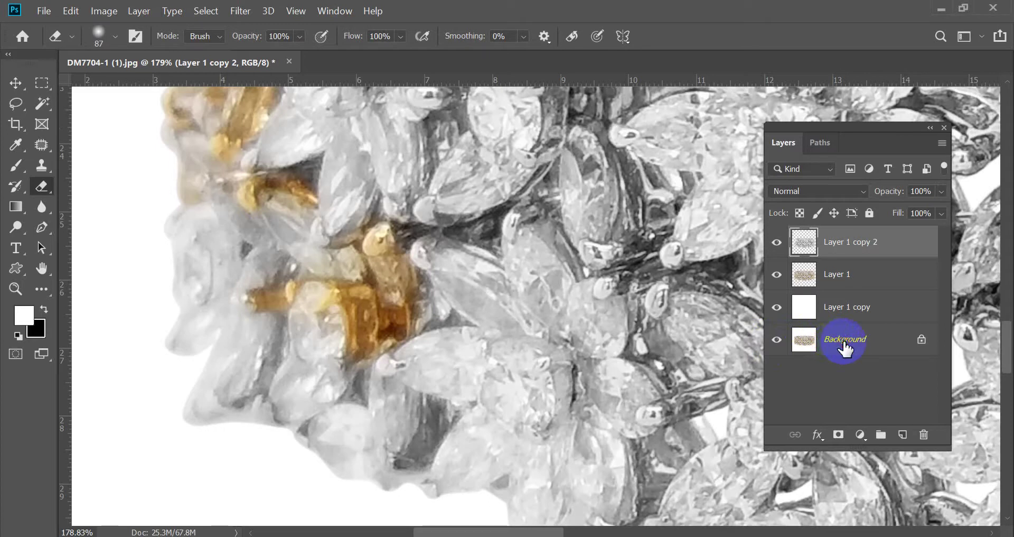
# Erase over the gold petal at the lower-left edge and the lower part of the adjoining setting with a size 55 eraser.
pyautogui.keyDown('alt'); pyautogui.click(778, 342); pyautogui.keyUp('alt')
pyautogui.keyDown('alt'); pyautogui.click(778, 340); pyautogui.keyUp('alt')
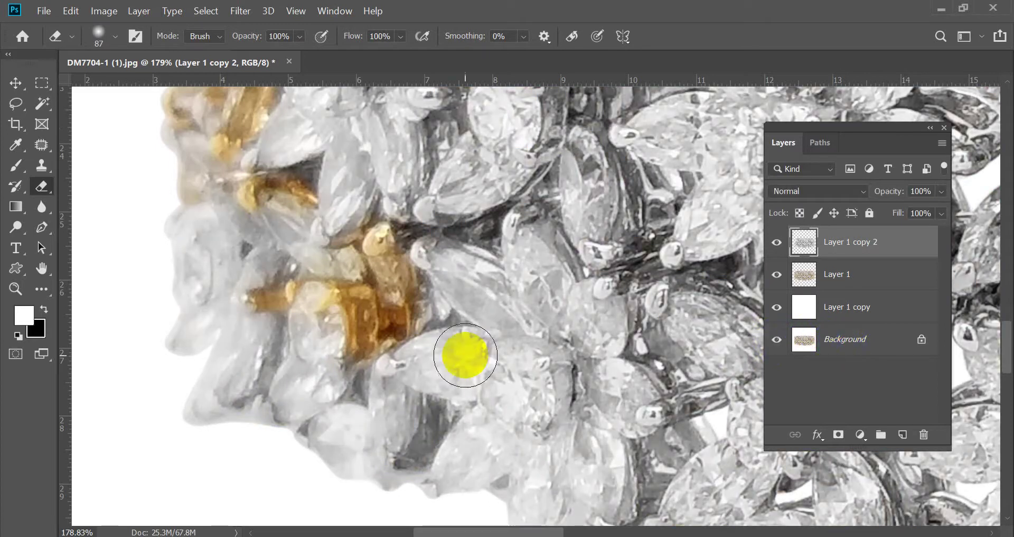
pyautogui.scroll(2, 416, 410)
pyautogui.moveTo(417, 411)
pyautogui.mouseDown()
pyautogui.moveTo(396, 418)
pyautogui.moveTo(380, 396)
pyautogui.mouseUp()
pyautogui.scroll(-2, 386, 399)
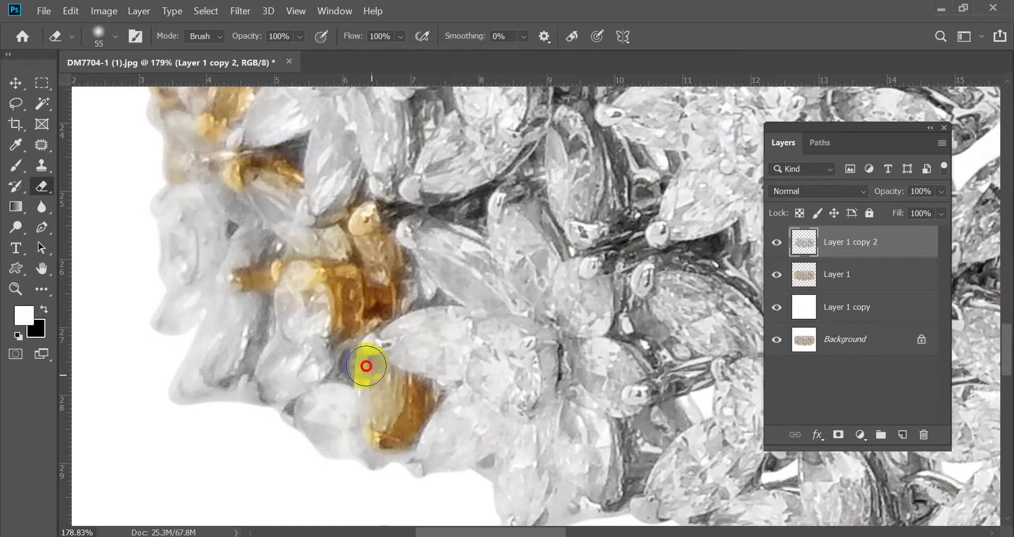
pyautogui.moveTo(345, 365); pyautogui.dragTo(348, 364)
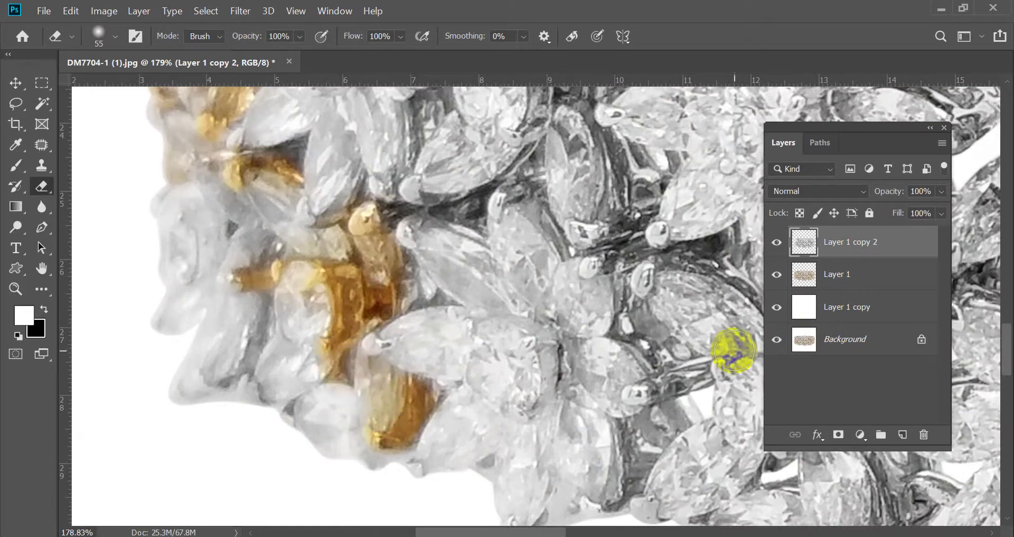
pyautogui.keyDown('alt'); pyautogui.click(777, 343); pyautogui.keyUp('alt')
pyautogui.keyDown('alt'); pyautogui.click(776, 341); pyautogui.keyUp('alt')
pyautogui.moveTo(244, 274); pyautogui.dragTo(237, 278)
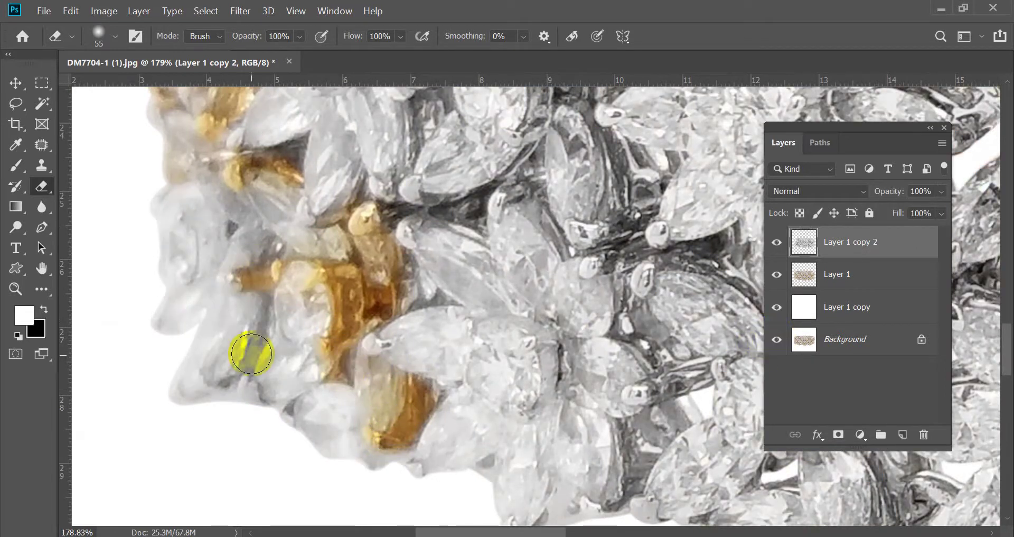
# Erase over the gold prong and petal at the outer lower-left tip of the bracelet's lower row, comparing with the Background layer.
pyautogui.moveTo(237, 372); pyautogui.dragTo(255, 313)
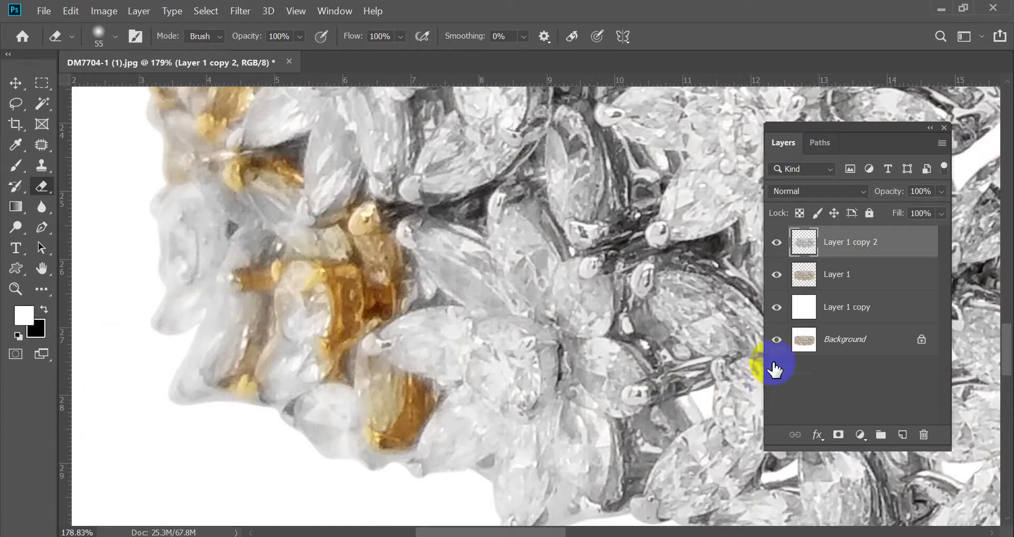
pyautogui.keyDown('alt'); pyautogui.click(776, 340); pyautogui.keyUp('alt')
pyautogui.scroll(-5, 283, 340)
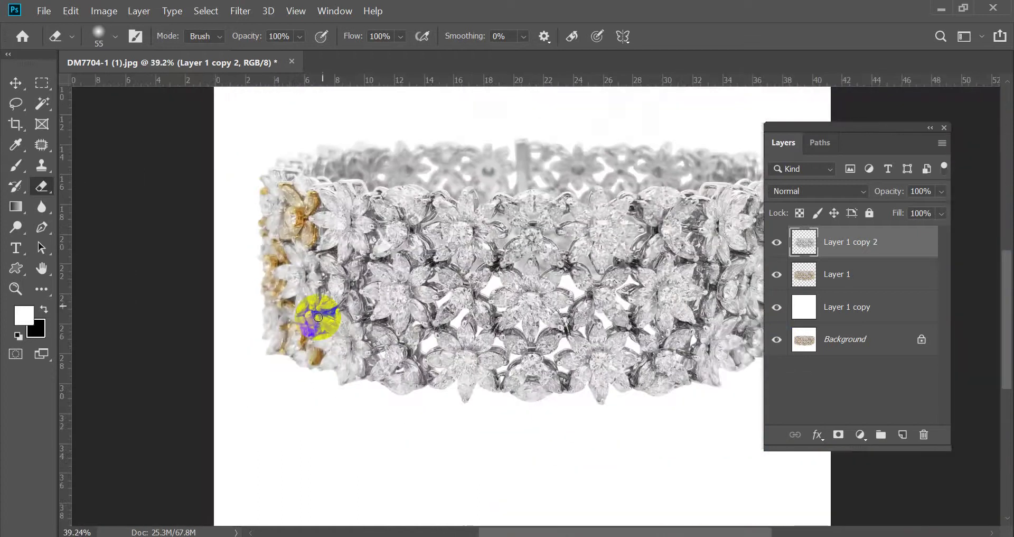
# Set the eraser to 74 and reveal the left petals and center stone of the upper row's second gold cluster.
pyautogui.scroll(3, 306, 181)
pyautogui.moveTo(308, 198); pyautogui.dragTo(325, 198)
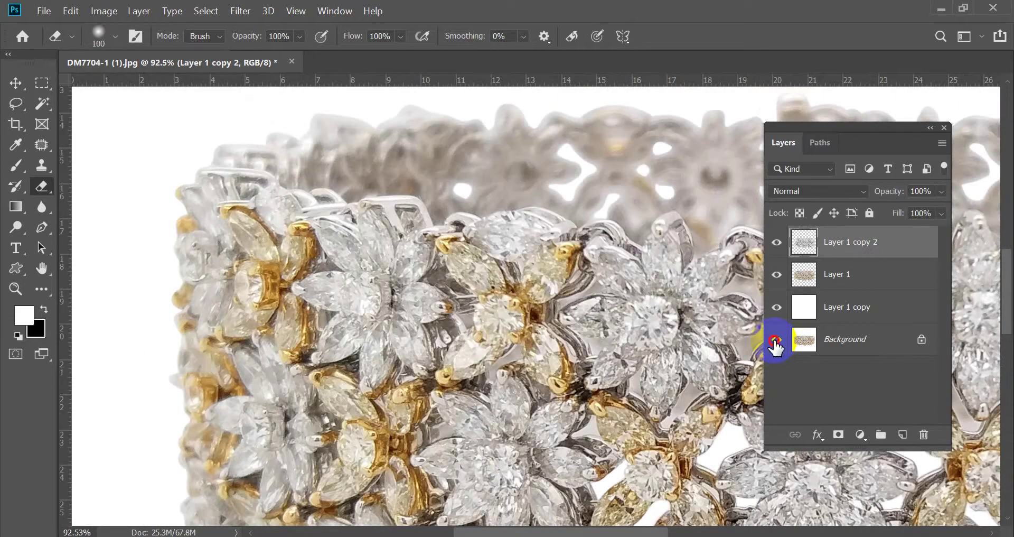
pyautogui.scroll(2, 464, 249)
pyautogui.moveTo(464, 249); pyautogui.dragTo(452, 233)
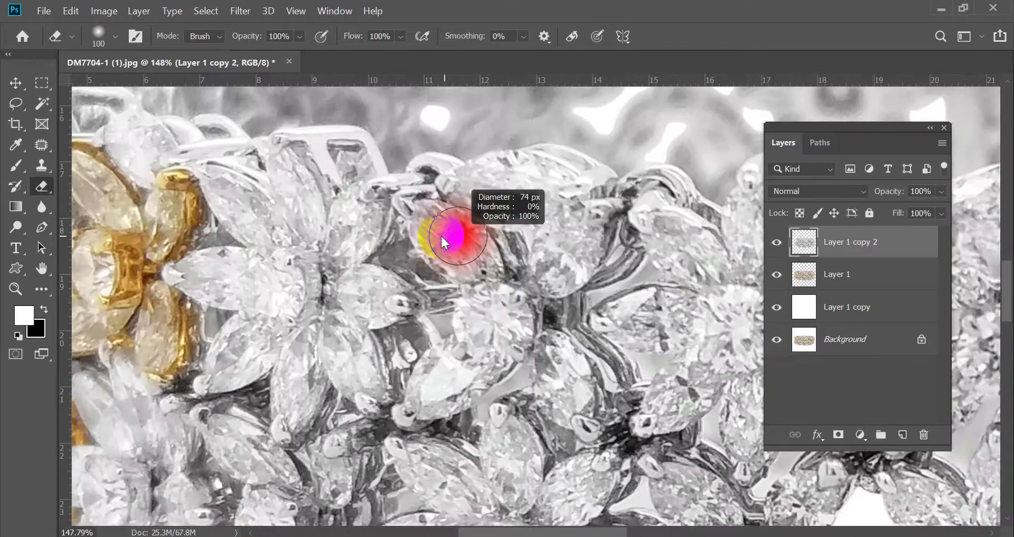
pyautogui.scroll(1, 396, 199)
pyautogui.moveTo(415, 193)
pyautogui.mouseDown()
pyautogui.moveTo(496, 281)
pyautogui.moveTo(424, 223)
pyautogui.moveTo(537, 369)
pyautogui.moveTo(503, 284)
pyautogui.moveTo(493, 372)
pyautogui.moveTo(448, 449)
pyautogui.moveTo(408, 465)
pyautogui.moveTo(470, 387)
pyautogui.moveTo(462, 439)
pyautogui.mouseUp()
pyautogui.scroll(-3, 462, 335)
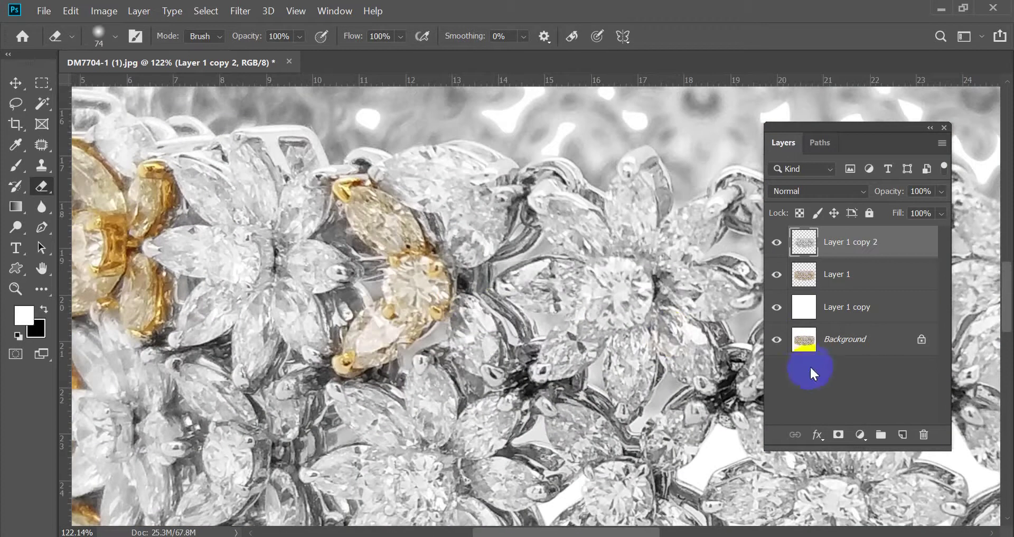
# Erase over the right petals, prongs and gold link of the upper row's second cluster, using the Background layer as reference.
pyautogui.keyDown('alt'); pyautogui.click(776, 340); pyautogui.keyUp('alt')
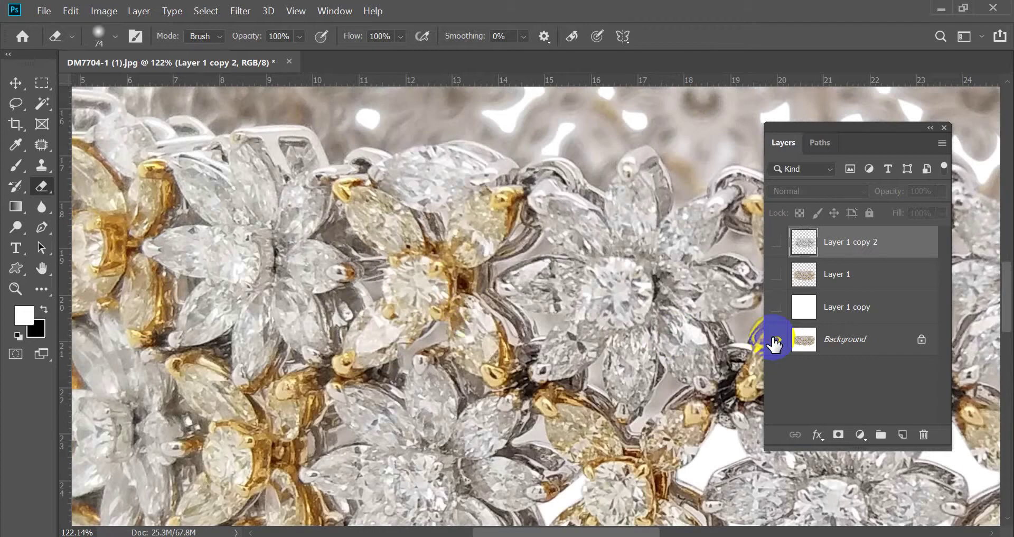
pyautogui.keyDown('alt'); pyautogui.click(776, 340); pyautogui.keyUp('alt')
pyautogui.scroll(3, 500, 228)
pyautogui.moveTo(389, 231)
pyautogui.mouseDown()
pyautogui.moveTo(405, 254)
pyautogui.moveTo(489, 195)
pyautogui.moveTo(445, 238)
pyautogui.moveTo(452, 329)
pyautogui.moveTo(491, 418)
pyautogui.moveTo(453, 381)
pyautogui.moveTo(452, 313)
pyautogui.mouseUp()
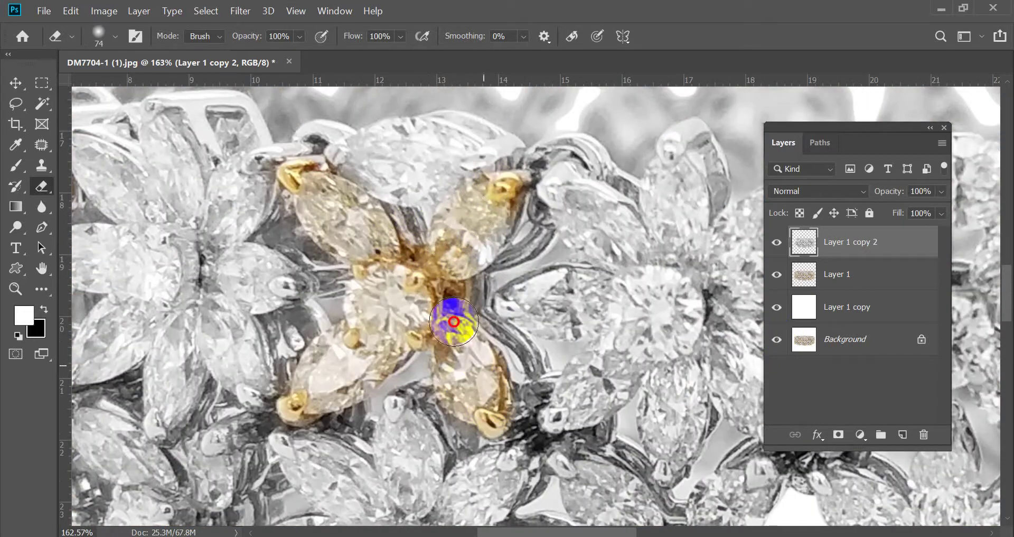
pyautogui.keyDown('alt'); pyautogui.click(776, 340); pyautogui.keyUp('alt')
pyautogui.keyDown('alt'); pyautogui.click(776, 340); pyautogui.keyUp('alt')
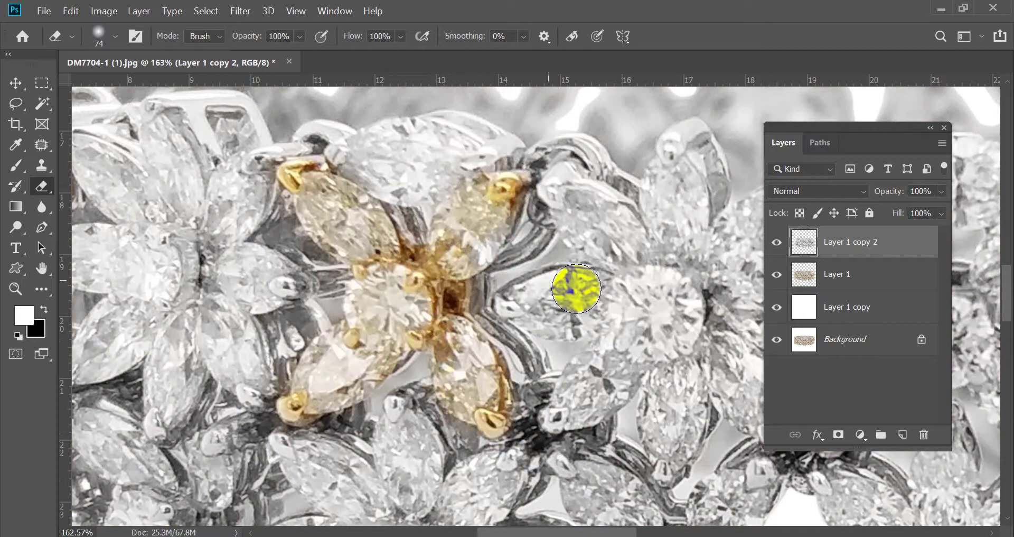
pyautogui.moveTo(577, 287)
pyautogui.mouseDown()
pyautogui.moveTo(503, 259)
pyautogui.moveTo(492, 213)
pyautogui.moveTo(503, 198)
pyautogui.moveTo(449, 259)
pyautogui.moveTo(519, 202)
pyautogui.moveTo(514, 186)
pyautogui.moveTo(480, 245)
pyautogui.moveTo(419, 277)
pyautogui.mouseUp()
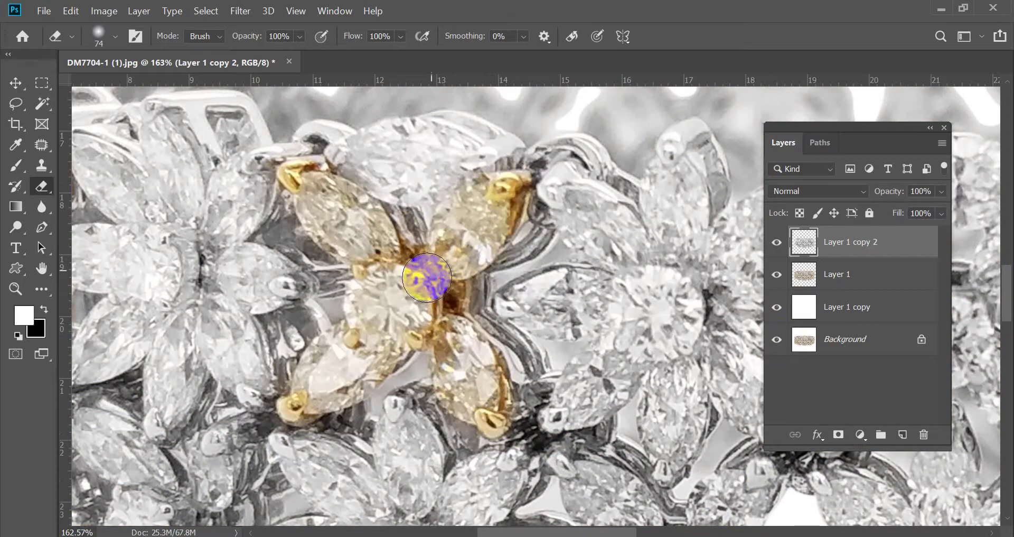
# Reveal the four gold petals, round setting and connecting link of the middle row's gold cluster beside the leftmost white flower.
pyautogui.scroll(-4, 419, 276)
pyautogui.scroll(5, 680, 316)
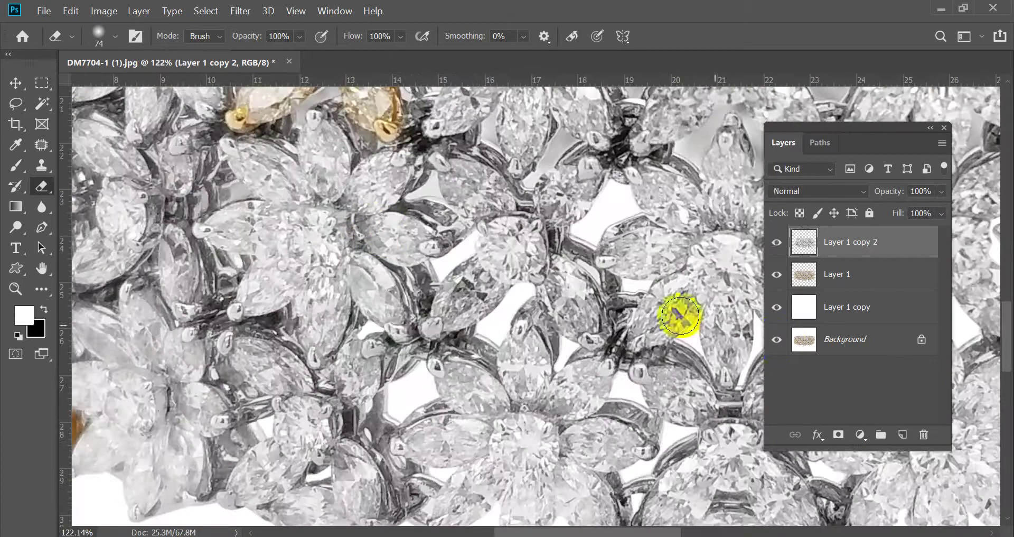
pyautogui.keyDown('alt'); pyautogui.click(776, 340); pyautogui.keyUp('alt')
pyautogui.keyDown('alt'); pyautogui.click(776, 341); pyautogui.keyUp('alt')
pyautogui.scroll(2, 425, 260)
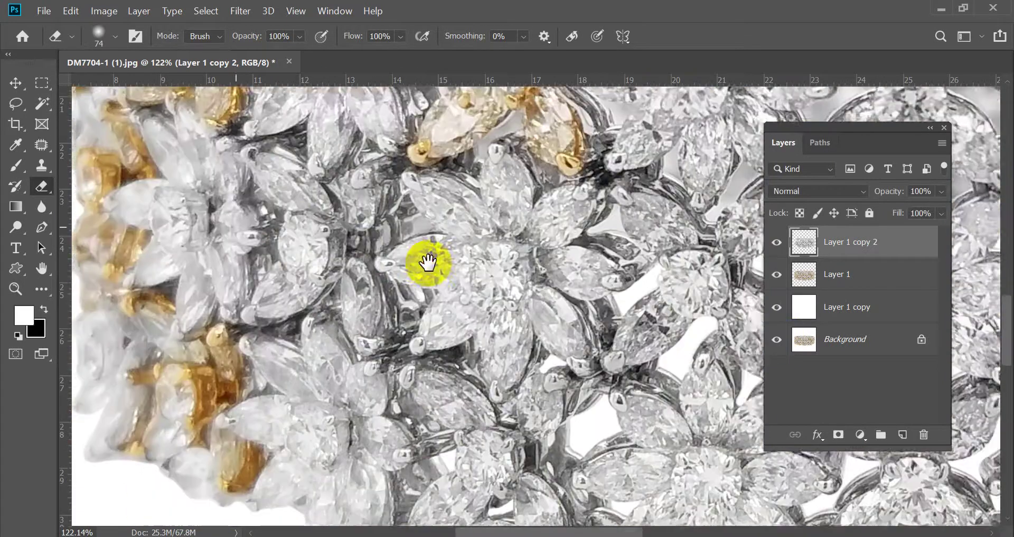
pyautogui.moveTo(277, 170)
pyautogui.mouseDown()
pyautogui.moveTo(302, 185)
pyautogui.moveTo(353, 257)
pyautogui.moveTo(285, 170)
pyautogui.moveTo(302, 293)
pyautogui.moveTo(265, 322)
pyautogui.moveTo(292, 314)
pyautogui.moveTo(312, 257)
pyautogui.moveTo(342, 262)
pyautogui.moveTo(374, 286)
pyautogui.moveTo(404, 350)
pyautogui.moveTo(377, 253)
pyautogui.moveTo(372, 344)
pyautogui.mouseUp()
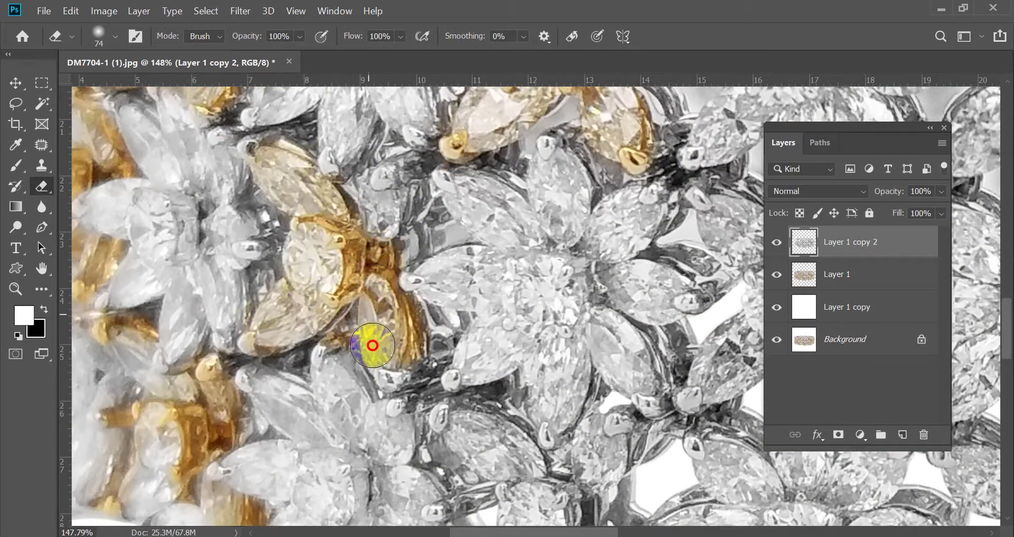
pyautogui.moveTo(356, 227)
pyautogui.mouseDown()
pyautogui.moveTo(382, 169)
pyautogui.moveTo(403, 213)
pyautogui.moveTo(402, 177)
pyautogui.moveTo(413, 220)
pyautogui.moveTo(413, 162)
pyautogui.moveTo(381, 143)
pyautogui.moveTo(362, 236)
pyautogui.moveTo(328, 235)
pyautogui.moveTo(291, 176)
pyautogui.moveTo(261, 153)
pyautogui.mouseUp()
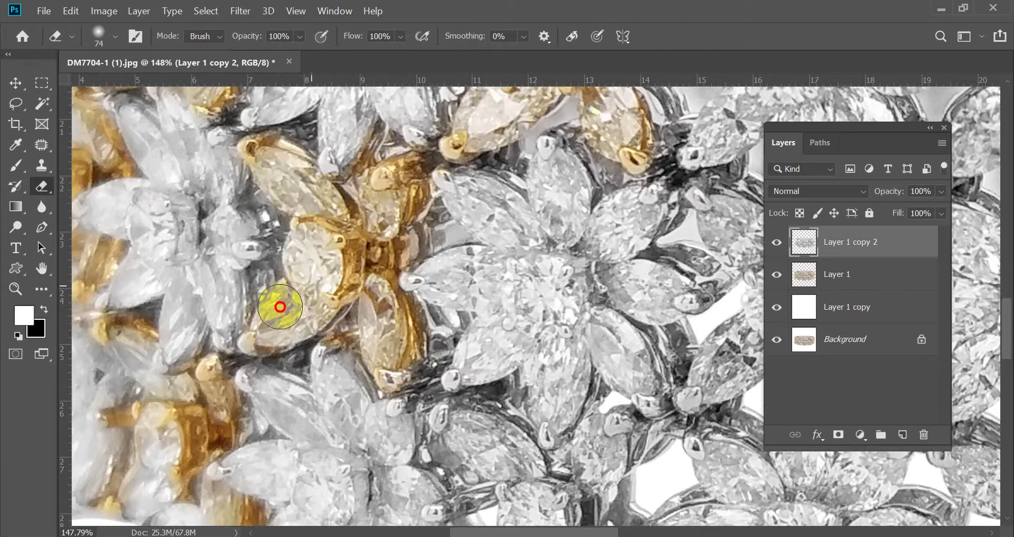
pyautogui.moveTo(280, 306)
pyautogui.mouseDown()
pyautogui.moveTo(302, 323)
pyautogui.moveTo(376, 343)
pyautogui.mouseUp()
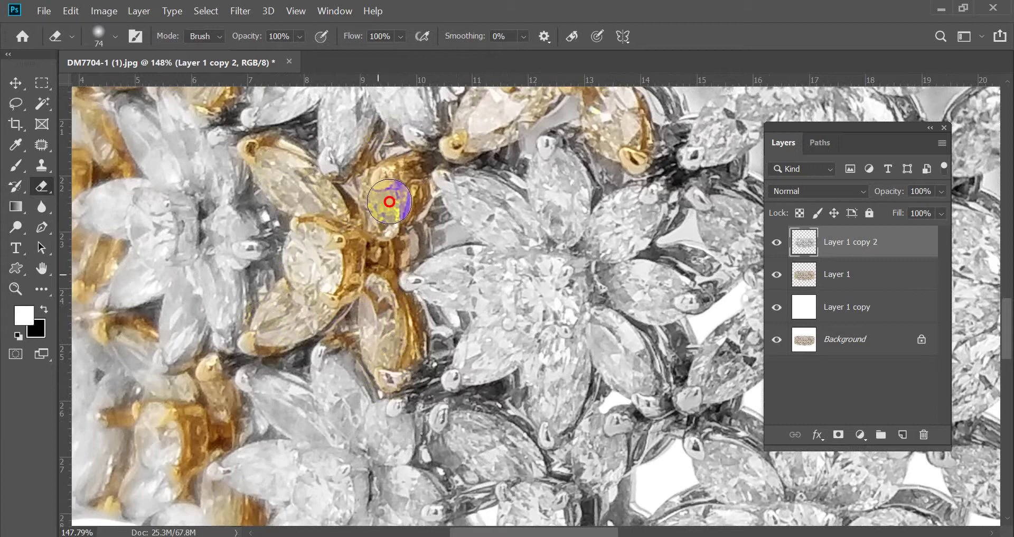
# Reveal the gold petals, round setting and side link of the lower row's second cluster, checking against the Background layer.
pyautogui.scroll(-5, 338, 211)
pyautogui.scroll(5, 385, 369)
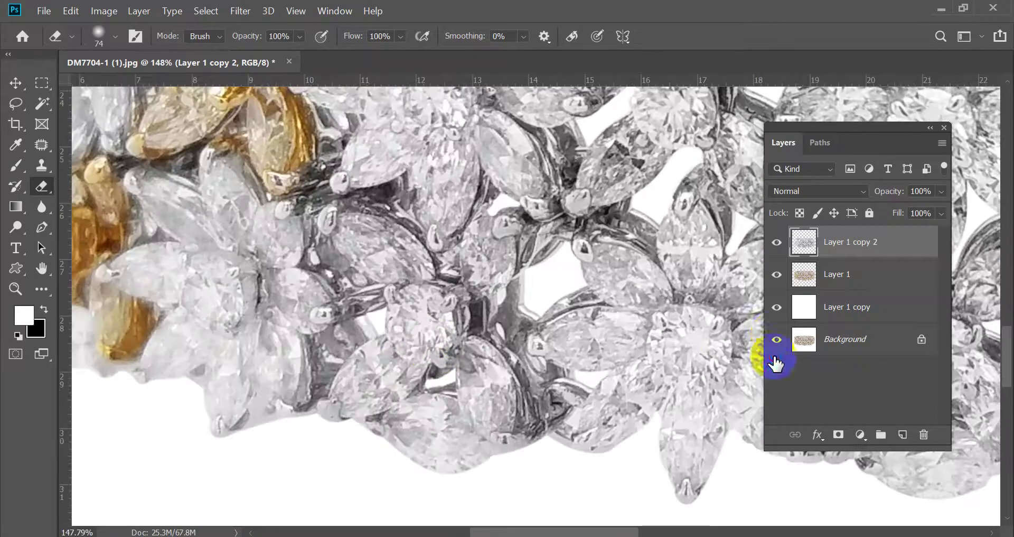
pyautogui.keyDown('alt'); pyautogui.click(774, 336); pyautogui.keyUp('alt')
pyautogui.keyDown('alt'); pyautogui.click(775, 337); pyautogui.keyUp('alt')
pyautogui.moveTo(304, 225)
pyautogui.mouseDown()
pyautogui.moveTo(363, 235)
pyautogui.moveTo(349, 206)
pyautogui.moveTo(453, 312)
pyautogui.moveTo(363, 262)
pyautogui.mouseUp()
pyautogui.moveTo(452, 280)
pyautogui.mouseDown()
pyautogui.moveTo(436, 360)
pyautogui.moveTo(474, 252)
pyautogui.moveTo(506, 220)
pyautogui.mouseUp()
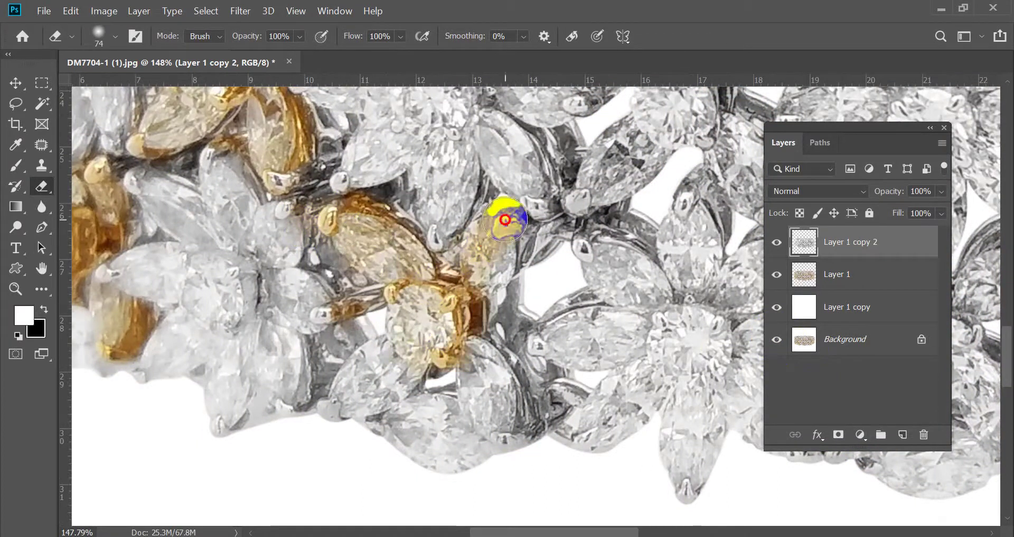
pyautogui.moveTo(463, 348)
pyautogui.mouseDown()
pyautogui.moveTo(499, 423)
pyautogui.moveTo(466, 332)
pyautogui.moveTo(414, 349)
pyautogui.moveTo(340, 397)
pyautogui.moveTo(420, 347)
pyautogui.moveTo(427, 366)
pyautogui.moveTo(440, 303)
pyautogui.moveTo(481, 357)
pyautogui.moveTo(477, 277)
pyautogui.mouseUp()
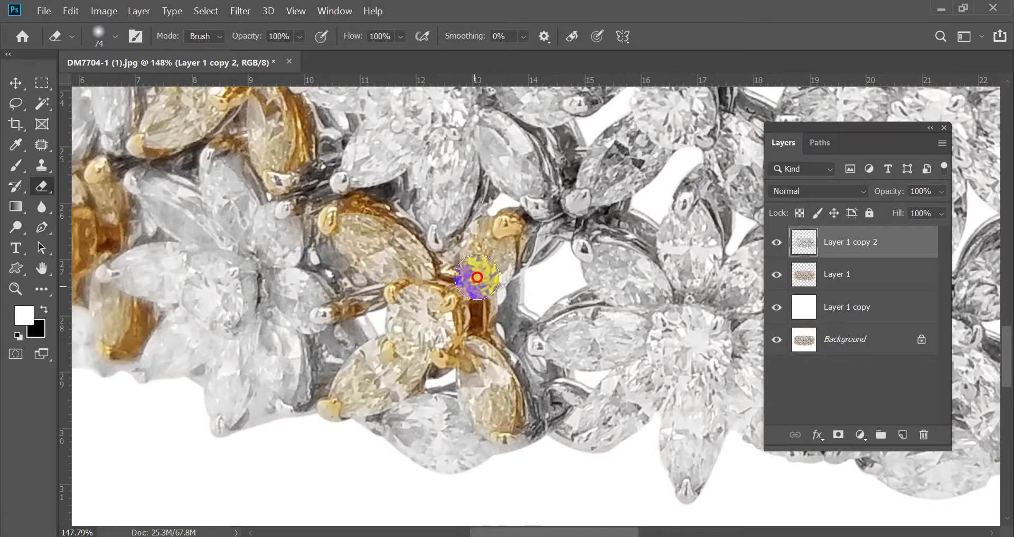
pyautogui.keyDown('alt'); pyautogui.click(774, 343); pyautogui.keyUp('alt')
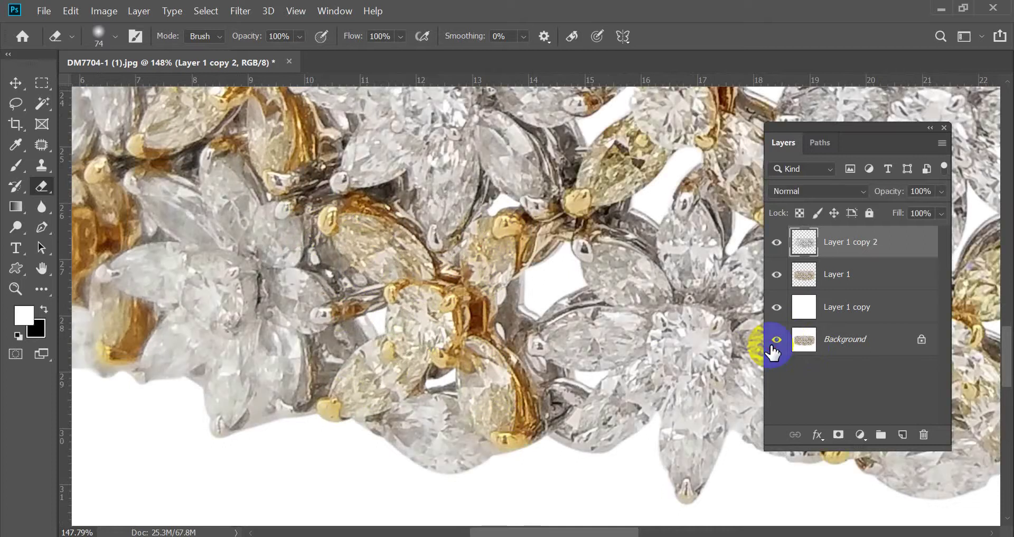
pyautogui.moveTo(503, 231)
pyautogui.mouseDown()
pyautogui.moveTo(316, 341)
pyautogui.moveTo(403, 247)
pyautogui.moveTo(401, 281)
pyautogui.moveTo(418, 273)
pyautogui.moveTo(469, 324)
pyautogui.mouseUp()
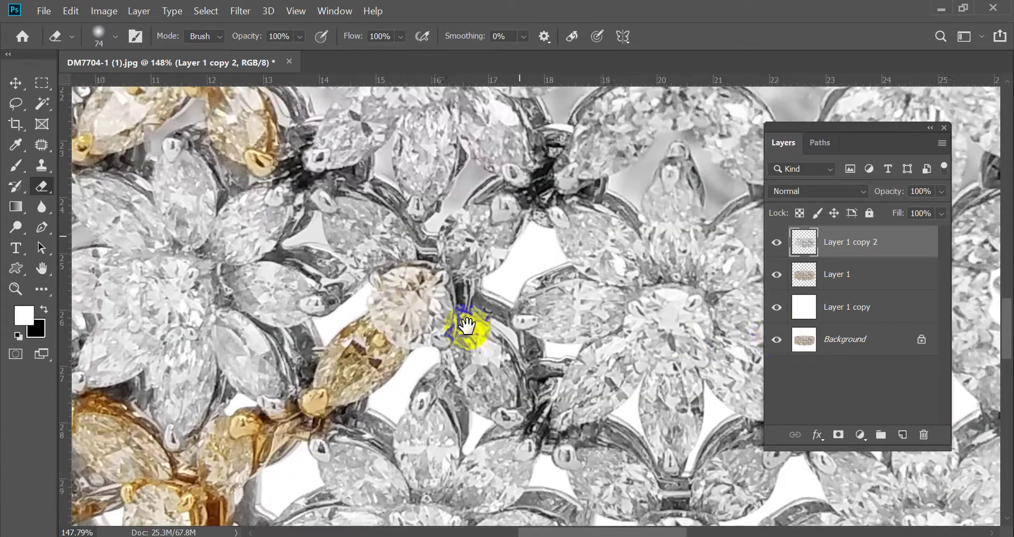
pyautogui.keyDown('alt'); pyautogui.click(778, 341); pyautogui.keyUp('alt')
pyautogui.hotkey('ctrl', 'z')
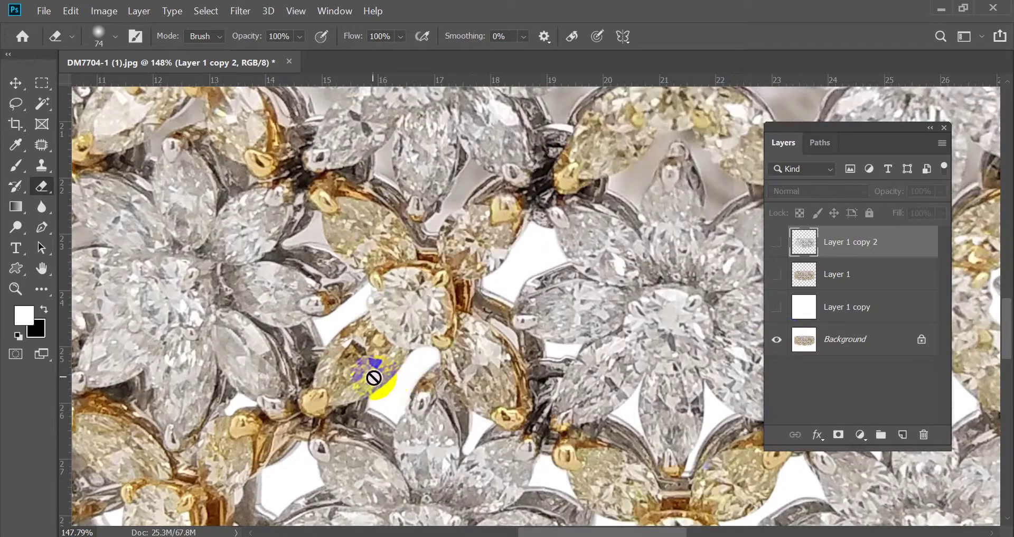
pyautogui.hotkey('ctrl', 'z')
pyautogui.hotkey('ctrl', 'z')
# Erase over the four gold petals and vertical link of the middle row's cluster left of center, leaving its round diamond neutral.
pyautogui.moveTo(375, 373)
pyautogui.mouseDown()
pyautogui.moveTo(310, 390)
pyautogui.moveTo(351, 342)
pyautogui.mouseUp()
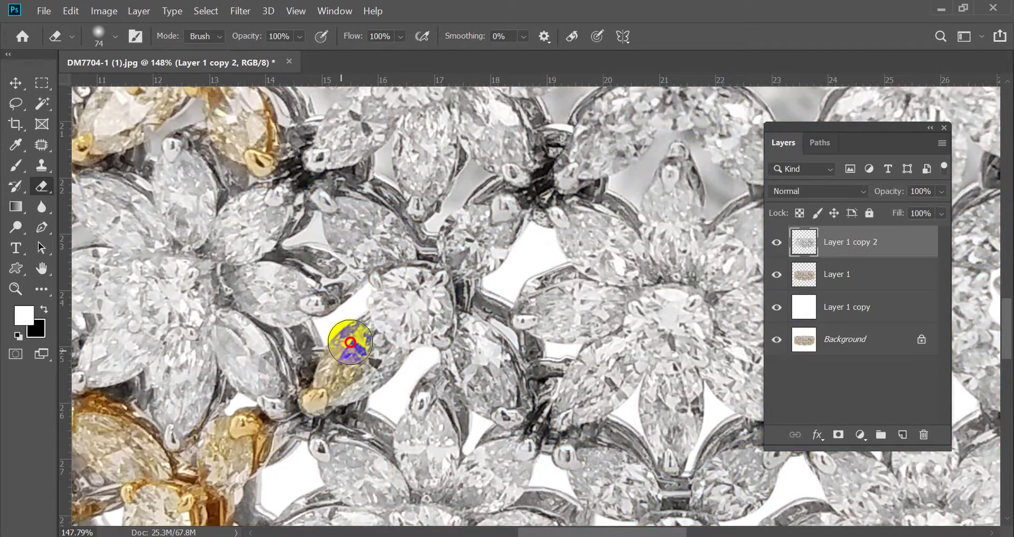
pyautogui.moveTo(341, 213)
pyautogui.mouseDown()
pyautogui.moveTo(383, 239)
pyautogui.moveTo(347, 235)
pyautogui.moveTo(339, 216)
pyautogui.moveTo(450, 214)
pyautogui.moveTo(461, 204)
pyautogui.moveTo(483, 251)
pyautogui.moveTo(504, 216)
pyautogui.mouseUp()
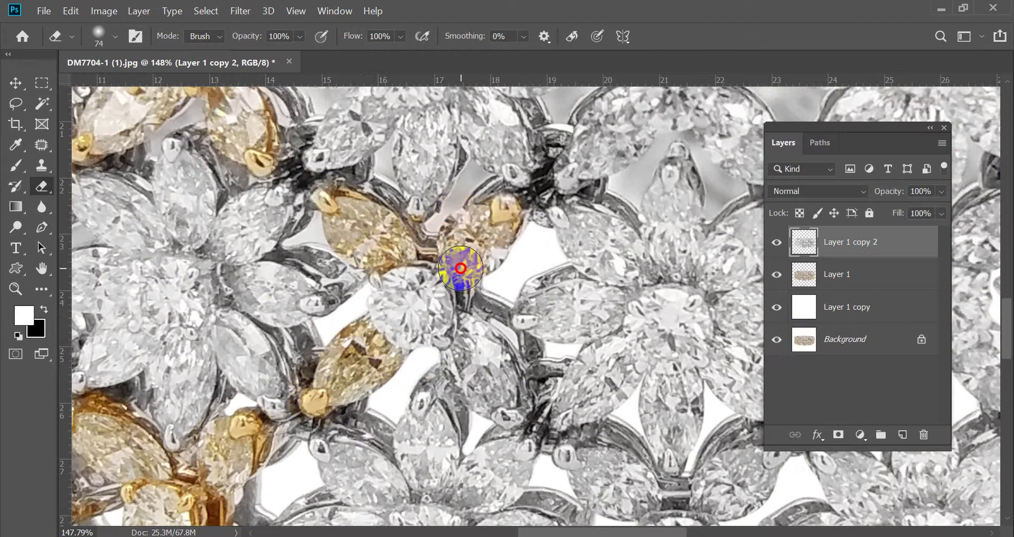
pyautogui.scroll(-6, 460, 268)
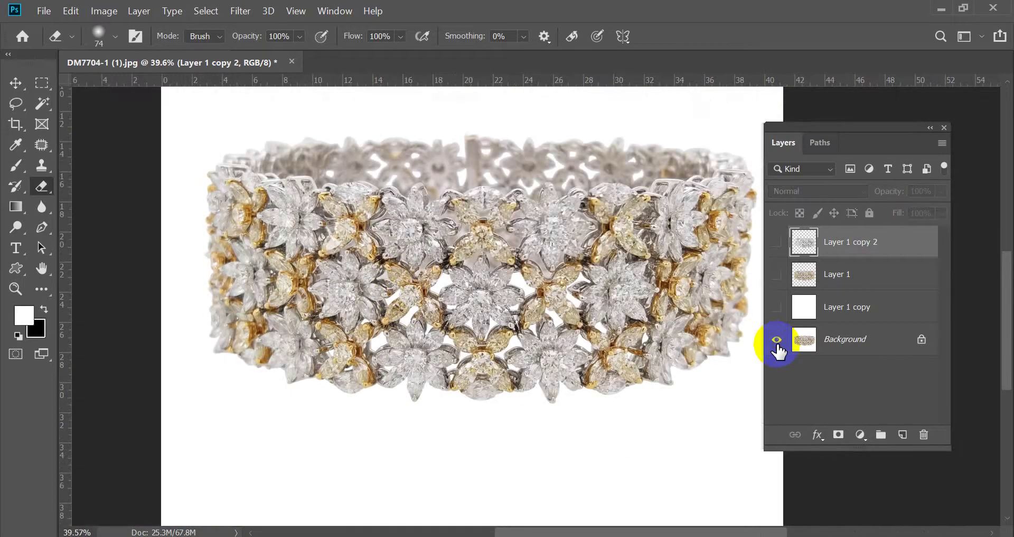
pyautogui.keyDown('alt'); pyautogui.click(776, 340); pyautogui.keyUp('alt')
pyautogui.scroll(5, 414, 290)
pyautogui.moveTo(424, 289); pyautogui.dragTo(462, 362)
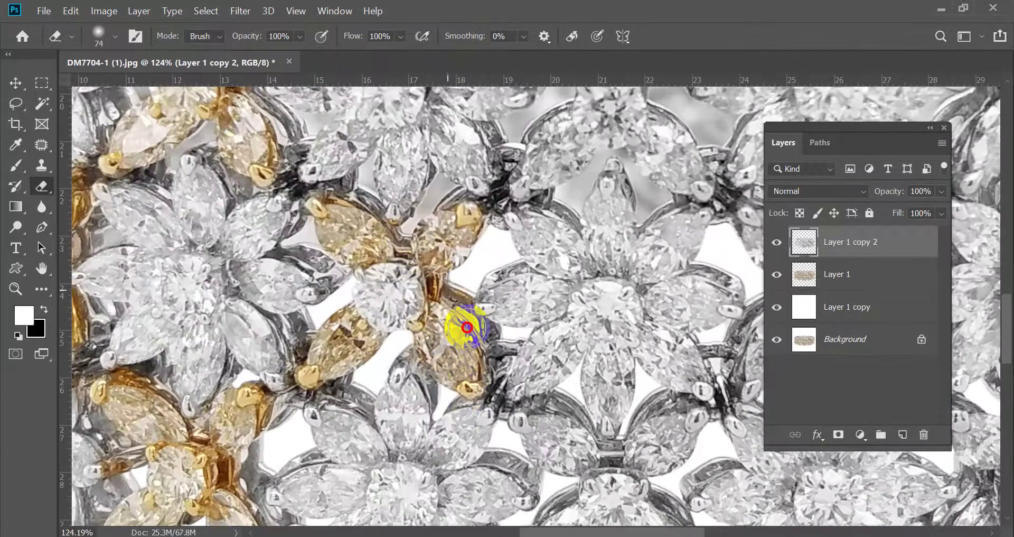
# Reveal the gold petals, link and round setting of the lower row's center cluster, using the Background layer as reference.
pyautogui.scroll(-5, 464, 376)
pyautogui.scroll(5, 529, 276)
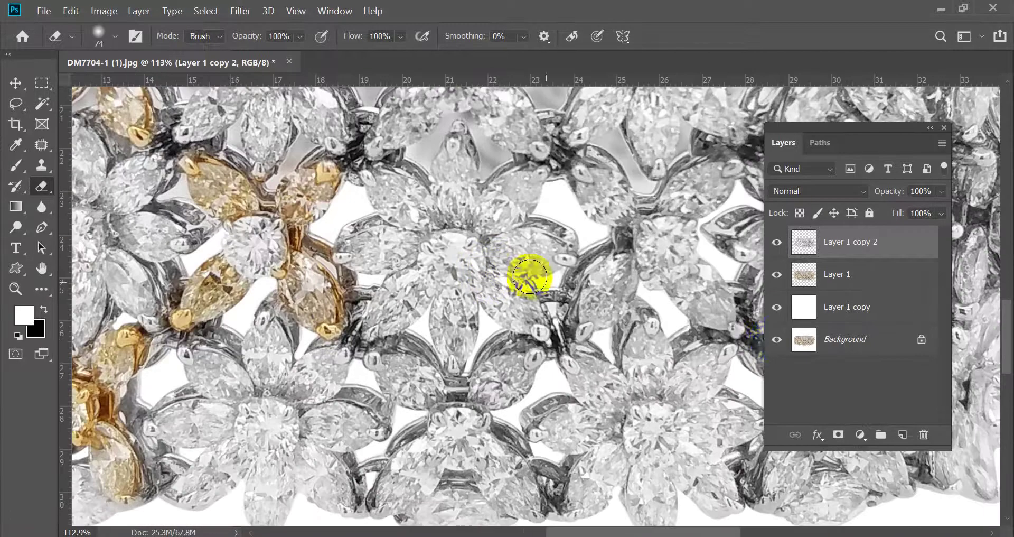
pyautogui.keyDown('alt'); pyautogui.click(776, 341); pyautogui.keyUp('alt')
pyautogui.keyDown('alt'); pyautogui.click(771, 342); pyautogui.keyUp('alt')
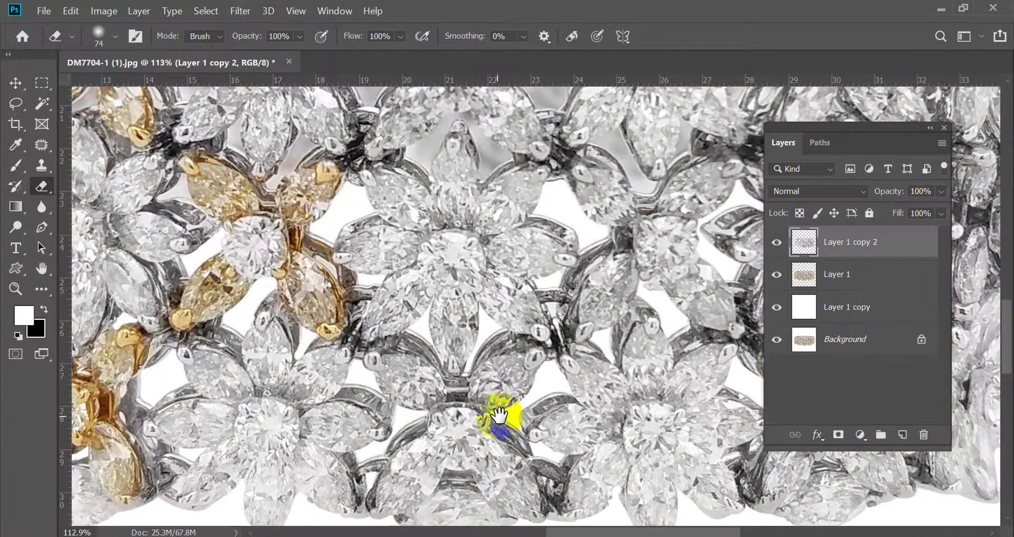
pyautogui.scroll(4, 465, 279)
pyautogui.moveTo(503, 298)
pyautogui.mouseDown()
pyautogui.moveTo(604, 189)
pyautogui.moveTo(633, 241)
pyautogui.moveTo(607, 241)
pyautogui.moveTo(537, 335)
pyautogui.moveTo(511, 307)
pyautogui.moveTo(549, 316)
pyautogui.moveTo(641, 447)
pyautogui.mouseUp()
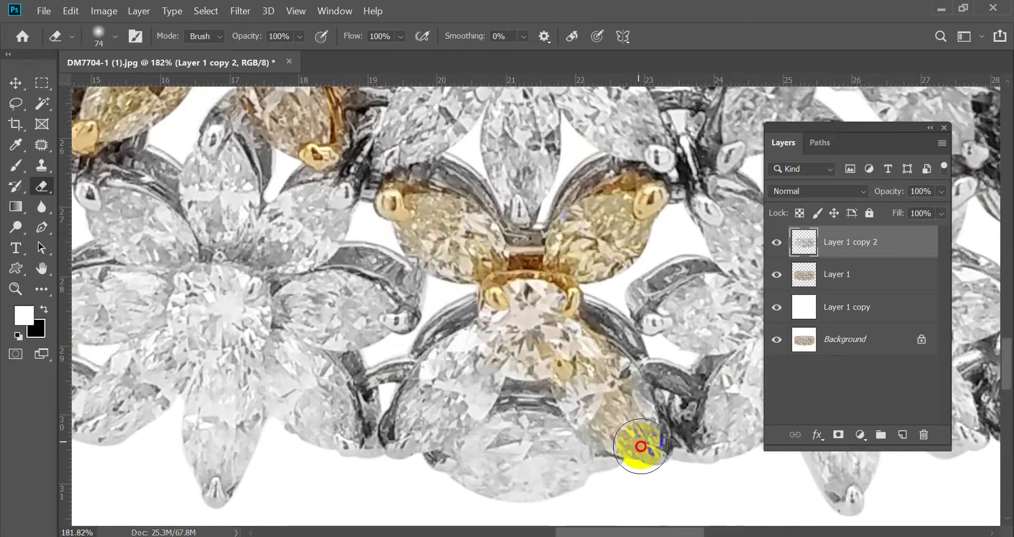
pyautogui.moveTo(560, 378)
pyautogui.mouseDown()
pyautogui.moveTo(484, 343)
pyautogui.moveTo(440, 408)
pyautogui.moveTo(403, 430)
pyautogui.moveTo(478, 333)
pyautogui.moveTo(476, 321)
pyautogui.moveTo(510, 292)
pyautogui.moveTo(637, 404)
pyautogui.moveTo(485, 376)
pyautogui.moveTo(548, 384)
pyautogui.moveTo(480, 340)
pyautogui.mouseUp()
pyautogui.scroll(-5, 527, 386)
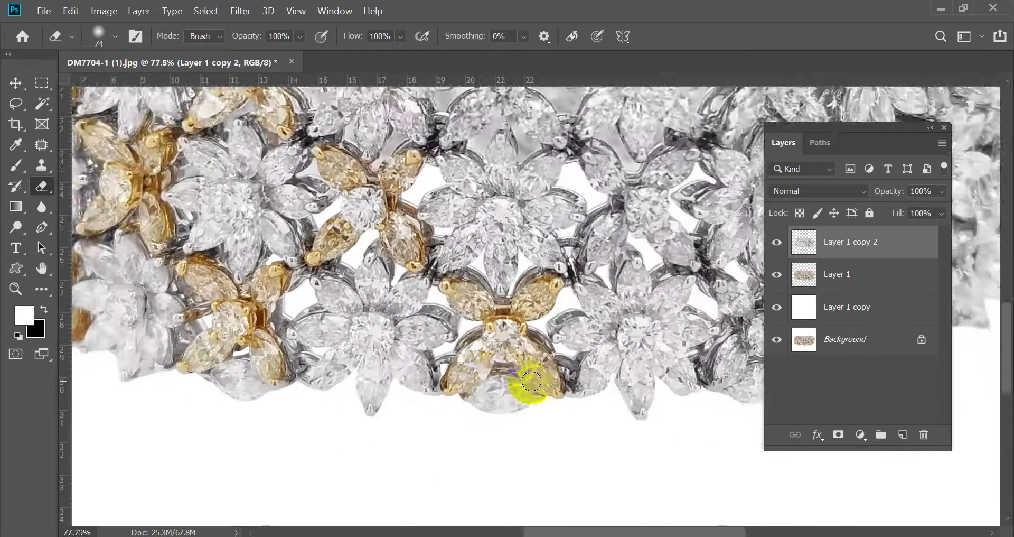
# Save the layered document as the Photoshop file DM7704-1 (1) with Maximize Compatibility on.
pyautogui.scroll(2, 523, 199)
pyautogui.hotkey('ctrl', 'shift', 's')
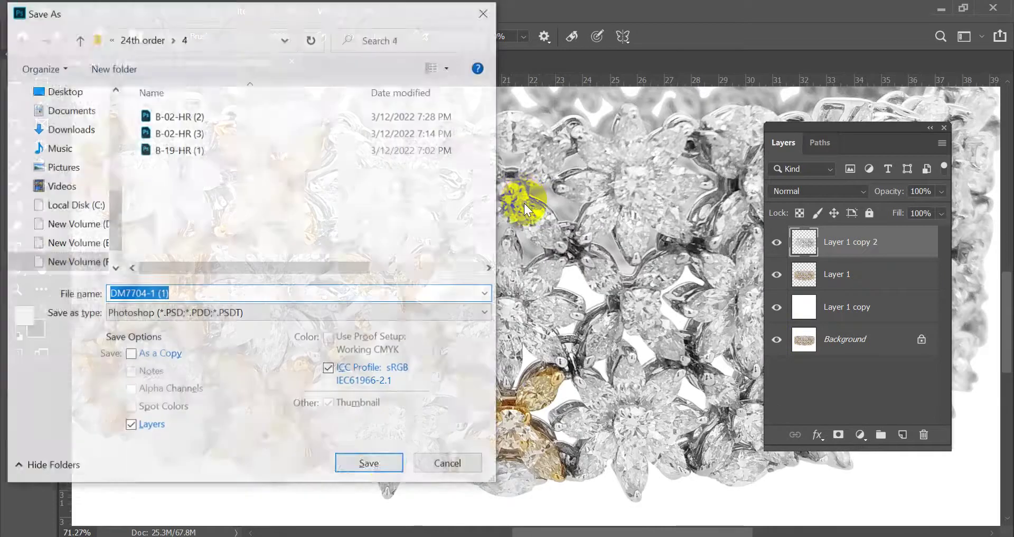
pyautogui.click(378, 465)
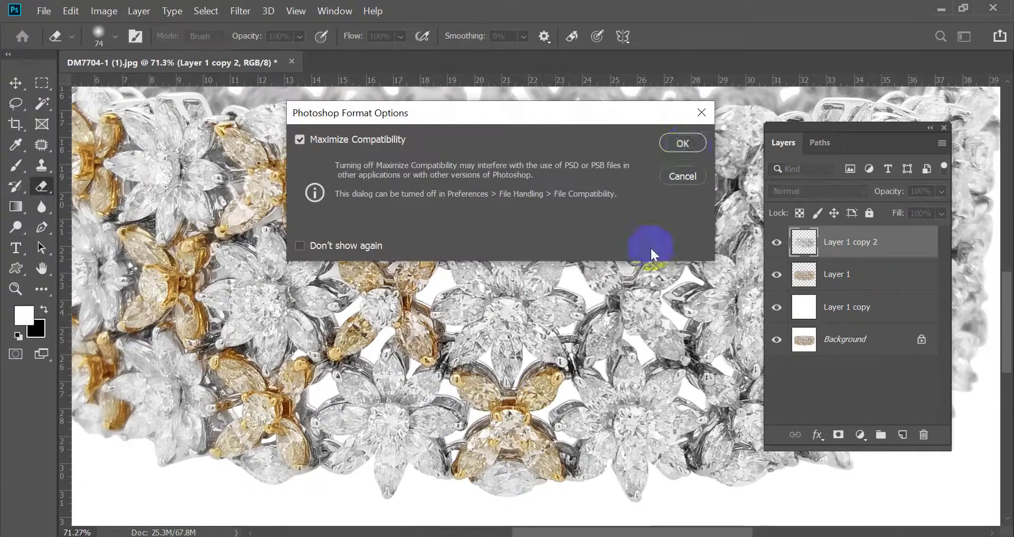
pyautogui.click(683, 143)
# Reveal the four gold petals and round setting of the upper row's center cluster after checking the Background layer.
pyautogui.scroll(-3, 465, 334)
pyautogui.scroll(3, 460, 288)
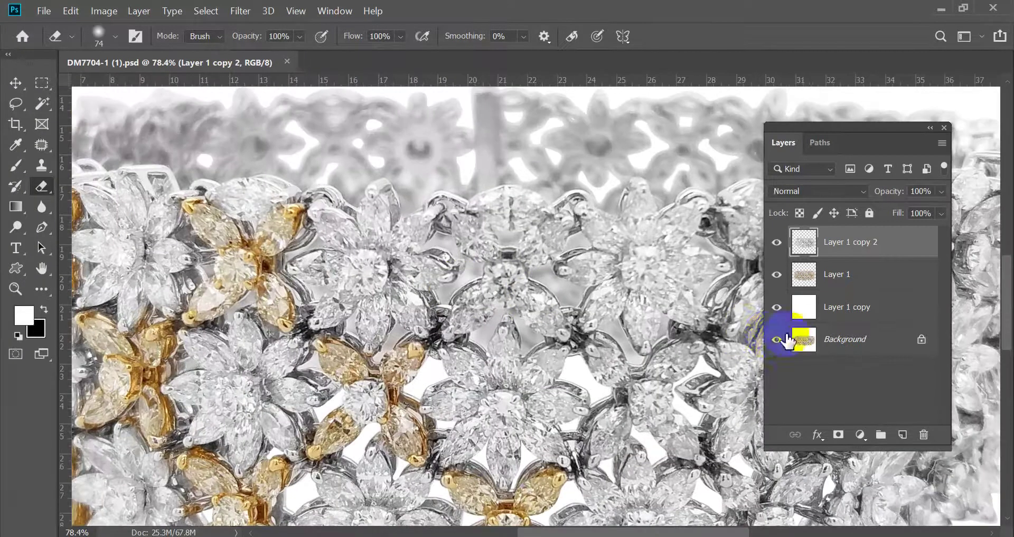
pyautogui.keyDown('alt'); pyautogui.click(776, 340); pyautogui.keyUp('alt')
pyautogui.scroll(3, 487, 233)
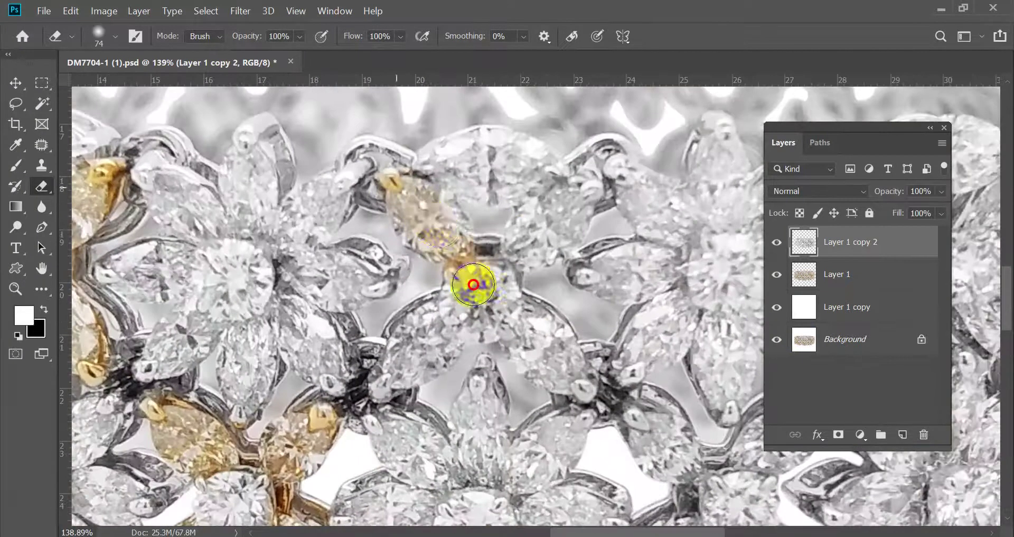
pyautogui.moveTo(467, 277)
pyautogui.mouseDown()
pyautogui.moveTo(489, 320)
pyautogui.moveTo(417, 360)
pyautogui.moveTo(411, 383)
pyautogui.moveTo(389, 384)
pyautogui.moveTo(406, 307)
pyautogui.moveTo(515, 290)
pyautogui.moveTo(548, 380)
pyautogui.moveTo(554, 357)
pyautogui.moveTo(579, 389)
pyautogui.mouseUp()
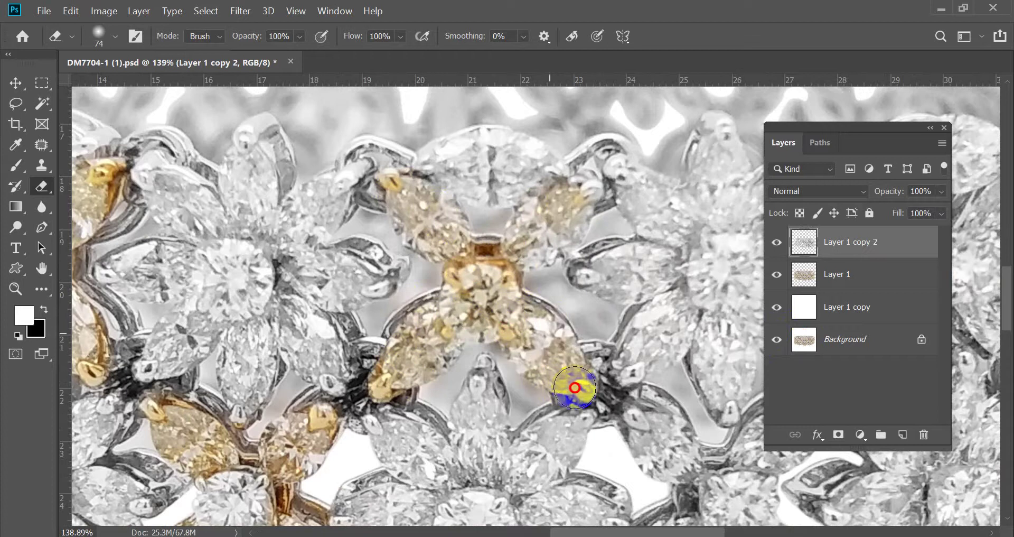
# Enlarge the eraser to 98 and reveal the gold petals, link and setting of the middle row's cluster right of center.
pyautogui.scroll(-3, 393, 173)
pyautogui.scroll(-4, 414, 226)
pyautogui.scroll(4, 460, 352)
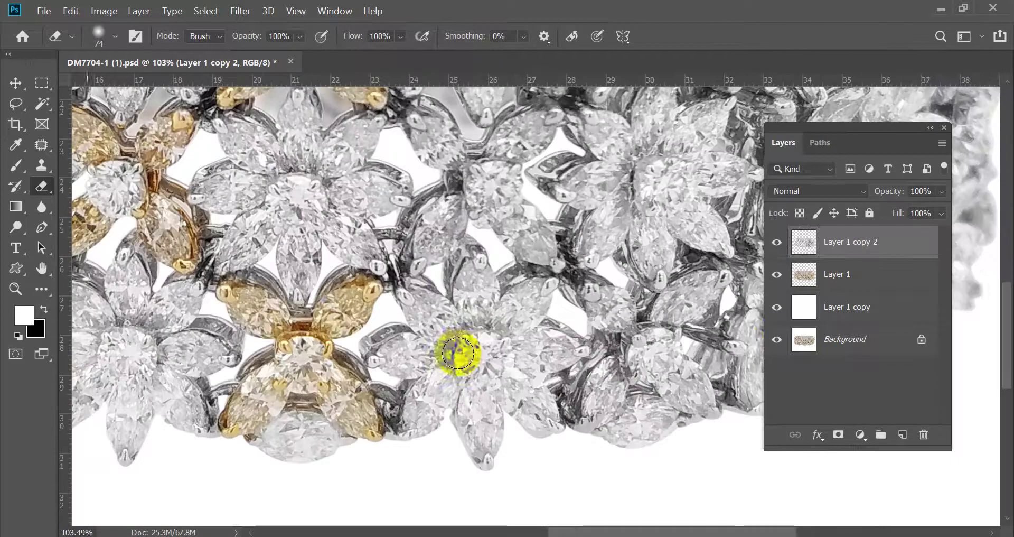
pyautogui.keyDown('alt'); pyautogui.click(777, 340); pyautogui.keyUp('alt')
pyautogui.keyDown('alt'); pyautogui.click(777, 340); pyautogui.keyUp('alt')
pyautogui.moveTo(449, 199)
pyautogui.mouseDown()
pyautogui.moveTo(432, 149)
pyautogui.moveTo(451, 168)
pyautogui.moveTo(506, 152)
pyautogui.moveTo(537, 126)
pyautogui.moveTo(495, 142)
pyautogui.moveTo(496, 209)
pyautogui.moveTo(496, 179)
pyautogui.moveTo(532, 241)
pyautogui.moveTo(500, 221)
pyautogui.moveTo(435, 241)
pyautogui.moveTo(434, 201)
pyautogui.mouseUp()
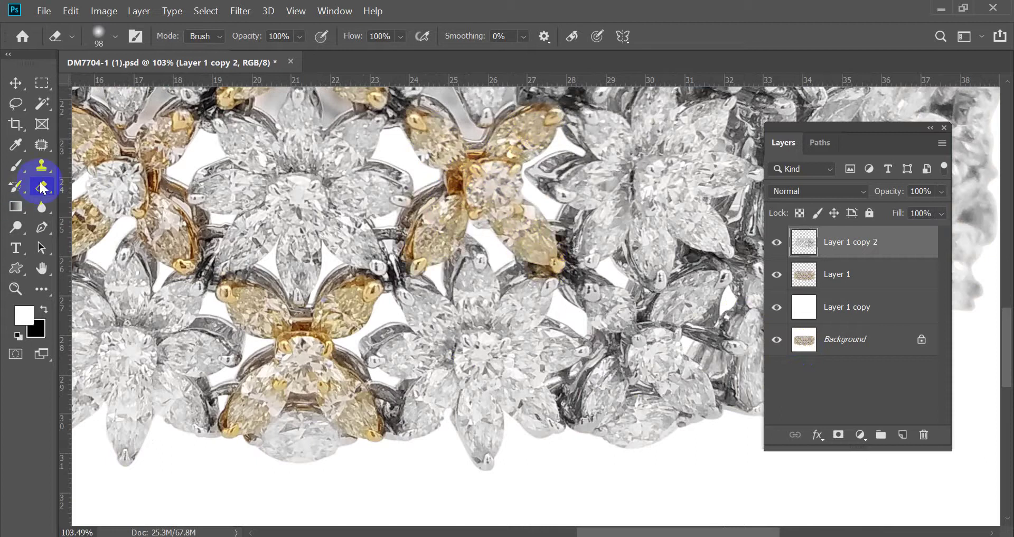
# Finish revealing the gold petal tips of the middle row's cluster right of center with the Eraser tool.
pyautogui.rightClick(43, 187)
pyautogui.click(88, 182)
pyautogui.moveTo(469, 221)
pyautogui.mouseDown()
pyautogui.moveTo(396, 347)
pyautogui.moveTo(355, 365)
pyautogui.moveTo(352, 386)
pyautogui.moveTo(429, 314)
pyautogui.moveTo(370, 259)
pyautogui.moveTo(394, 289)
pyautogui.moveTo(443, 290)
pyautogui.moveTo(474, 262)
pyautogui.mouseUp()
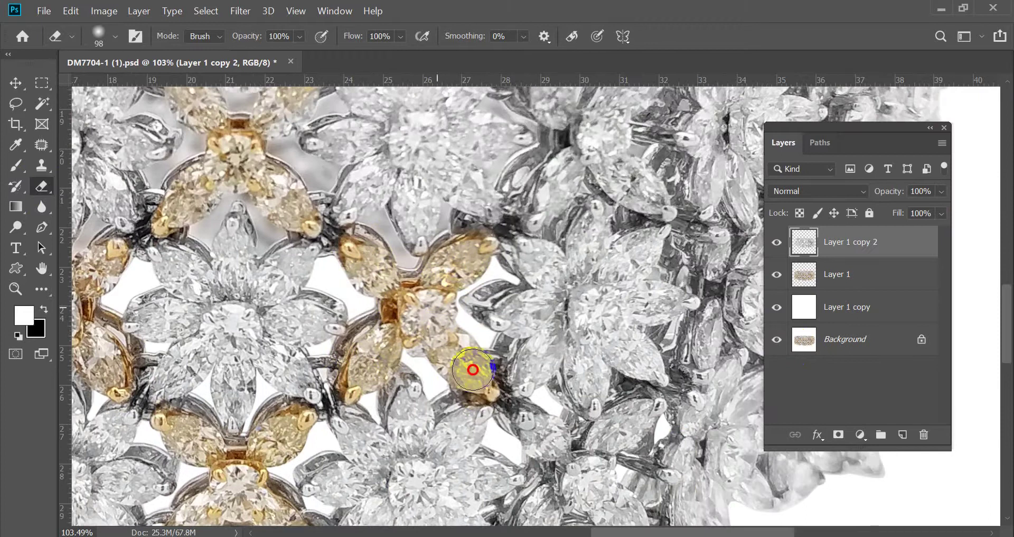
# Reveal the gold petals, link and round setting of the upper row's cluster right of center, using the Background layer as reference.
pyautogui.click(778, 340)
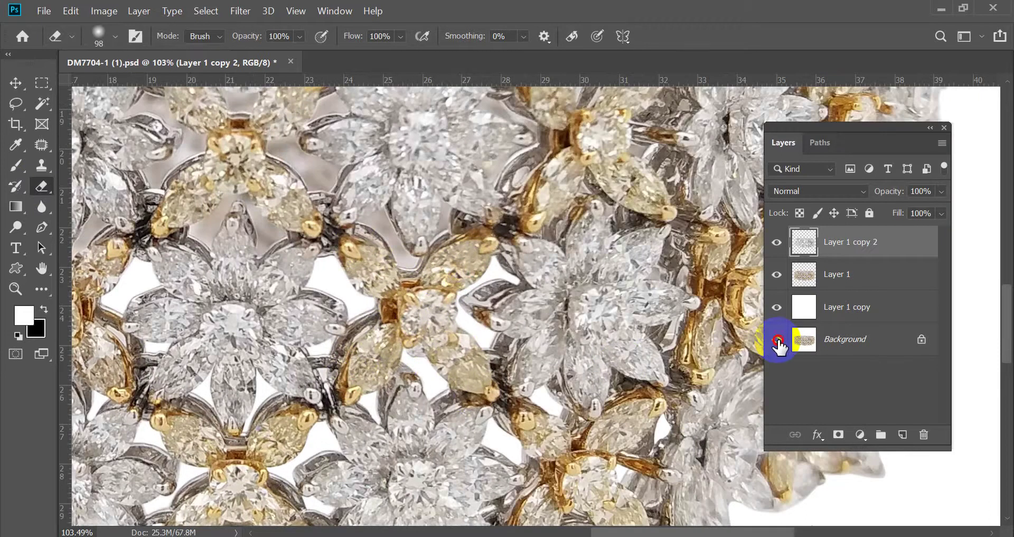
pyautogui.keyDown('alt'); pyautogui.click(778, 340); pyautogui.keyUp('alt')
pyautogui.moveTo(543, 220); pyautogui.dragTo(392, 351)
pyautogui.keyDown('alt'); pyautogui.click(776, 342); pyautogui.keyUp('alt')
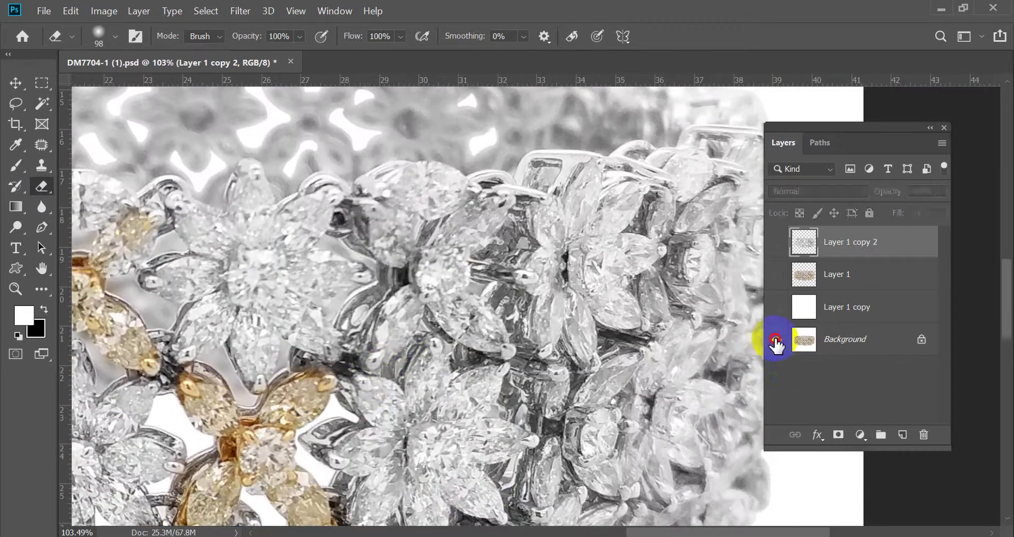
pyautogui.keyDown('alt'); pyautogui.click(777, 341); pyautogui.keyUp('alt')
pyautogui.moveTo(373, 208)
pyautogui.mouseDown()
pyautogui.moveTo(425, 286)
pyautogui.moveTo(409, 244)
pyautogui.moveTo(490, 214)
pyautogui.moveTo(471, 219)
pyautogui.moveTo(417, 280)
pyautogui.moveTo(449, 296)
pyautogui.mouseUp()
pyautogui.moveTo(502, 342)
pyautogui.mouseDown()
pyautogui.moveTo(452, 304)
pyautogui.moveTo(382, 335)
pyautogui.moveTo(379, 359)
pyautogui.moveTo(434, 265)
pyautogui.moveTo(390, 283)
pyautogui.moveTo(351, 330)
pyautogui.moveTo(418, 266)
pyautogui.mouseUp()
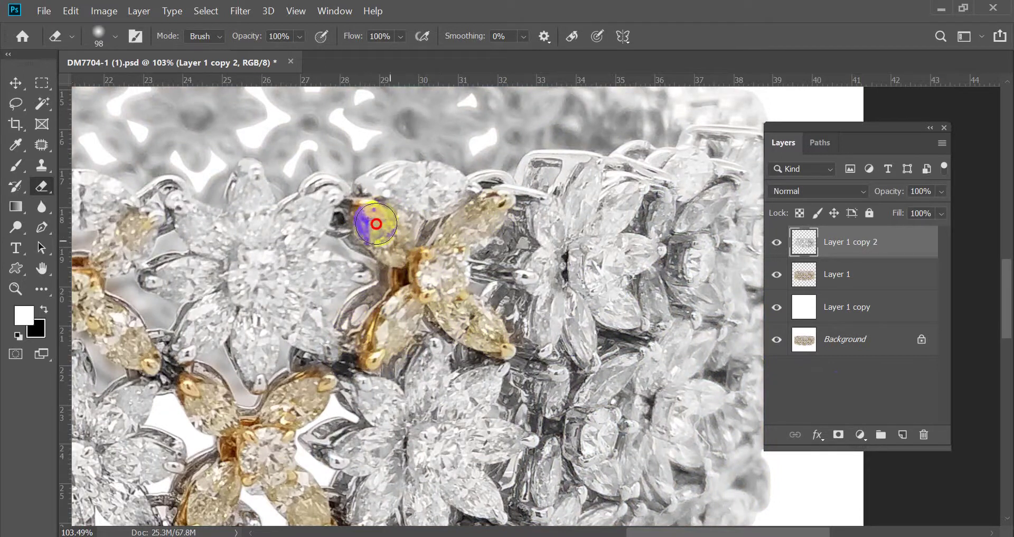
# Reveal the gold petals, link and round setting of the lower row's cluster right of center after checking the Background layer.
pyautogui.scroll(-4, 480, 414)
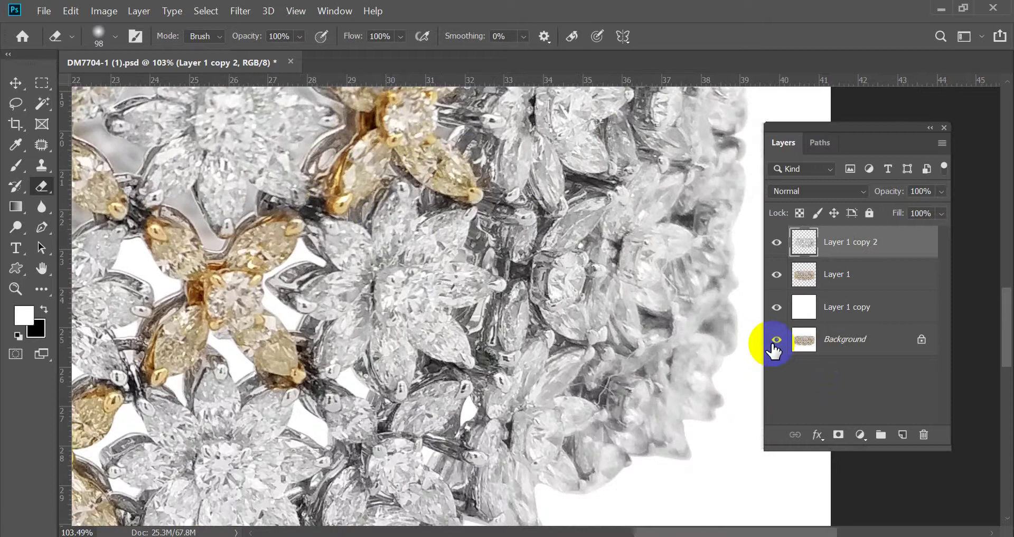
pyautogui.keyDown('alt'); pyautogui.click(776, 341); pyautogui.keyUp('alt')
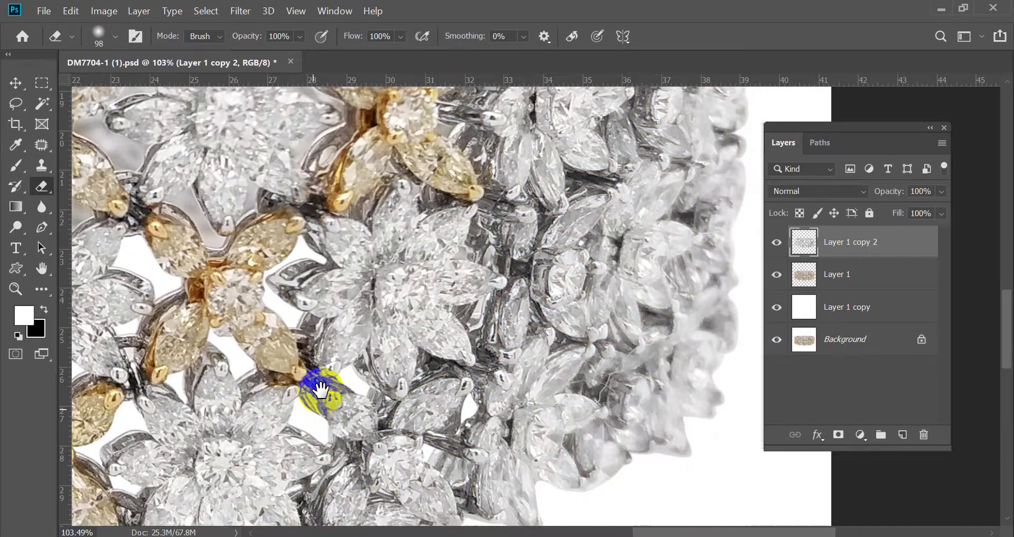
pyautogui.moveTo(324, 389)
pyautogui.mouseDown()
pyautogui.moveTo(353, 256)
pyautogui.moveTo(520, 418)
pyautogui.moveTo(460, 349)
pyautogui.moveTo(383, 367)
pyautogui.moveTo(353, 423)
pyautogui.moveTo(439, 309)
pyautogui.moveTo(528, 255)
pyautogui.moveTo(431, 292)
pyautogui.mouseUp()
pyautogui.scroll(3, 385, 295)
pyautogui.scroll(-5, 335, 350)
pyautogui.scroll(3, 549, 260)
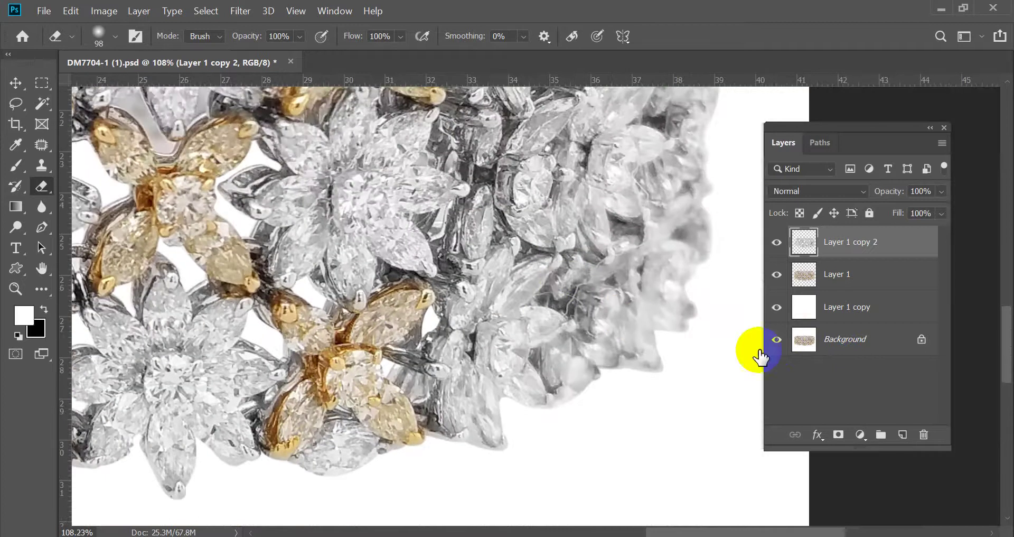
# Reveal the four gold petals, link and round setting of the middle row's cluster near the bracelet's right side, comparing with the Background layer.
pyautogui.keyDown('alt'); pyautogui.click(777, 340); pyautogui.keyUp('alt')
pyautogui.keyDown('alt'); pyautogui.click(780, 347); pyautogui.keyUp('alt')
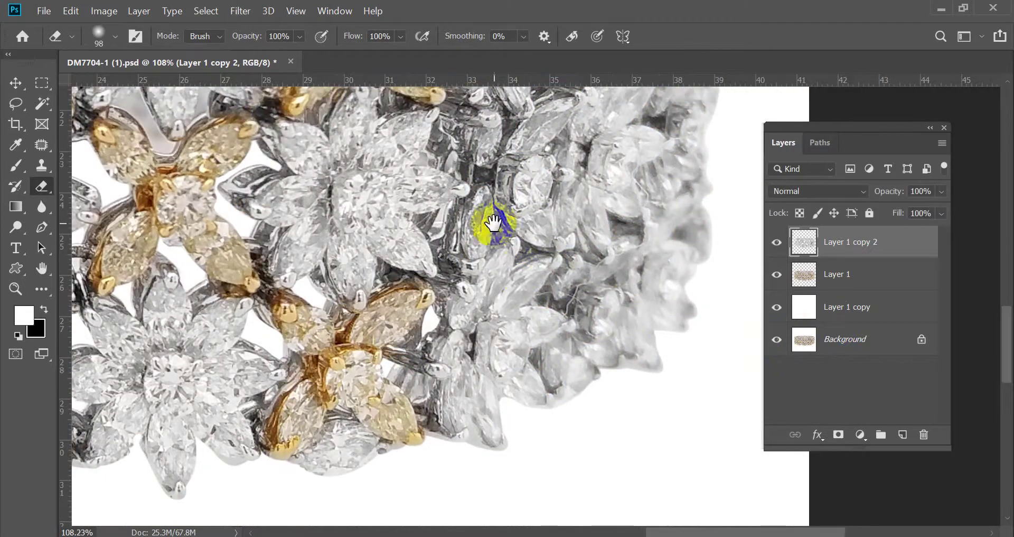
pyautogui.scroll(3, 498, 219)
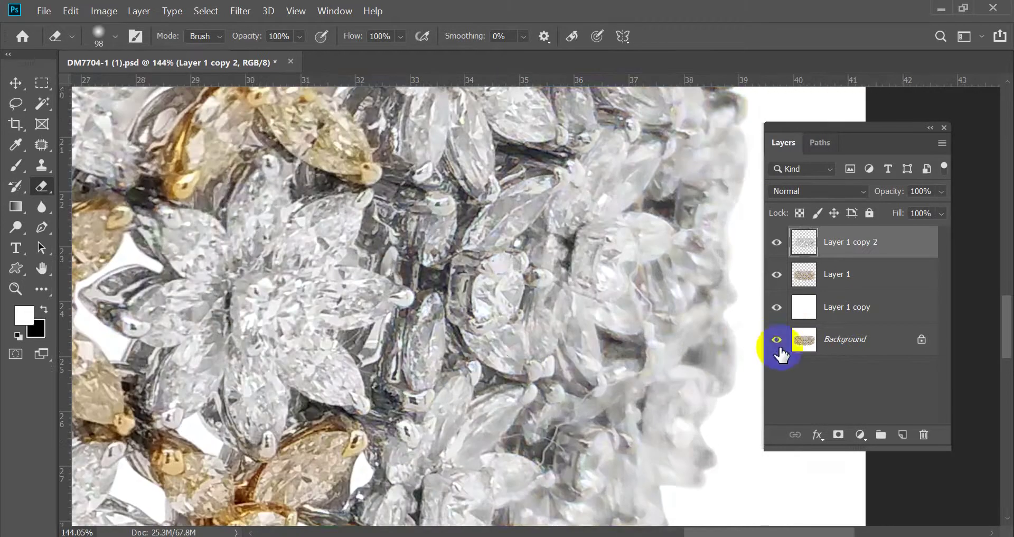
pyautogui.keyDown('alt'); pyautogui.click(777, 343); pyautogui.keyUp('alt')
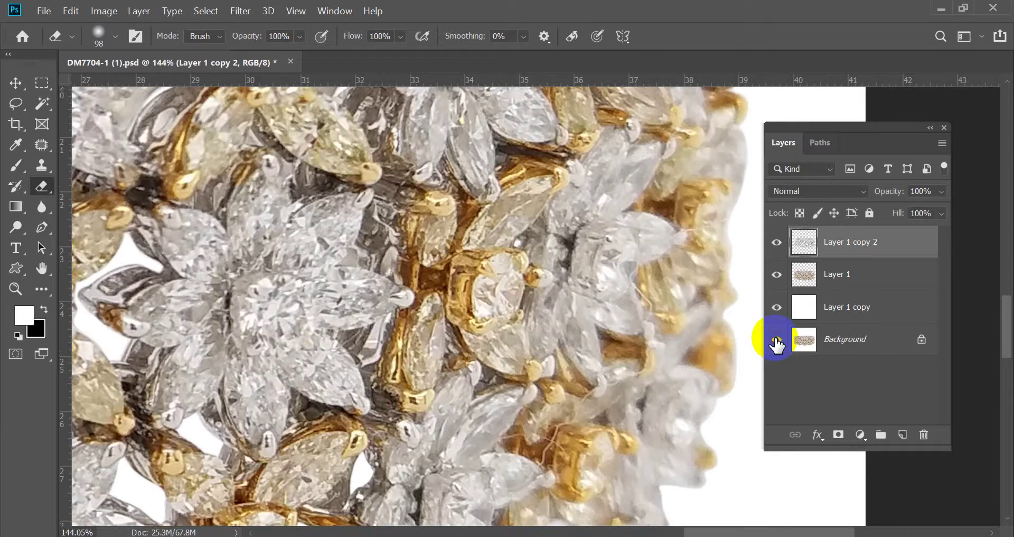
pyautogui.moveTo(436, 201)
pyautogui.mouseDown()
pyautogui.moveTo(494, 246)
pyautogui.moveTo(532, 199)
pyautogui.mouseUp()
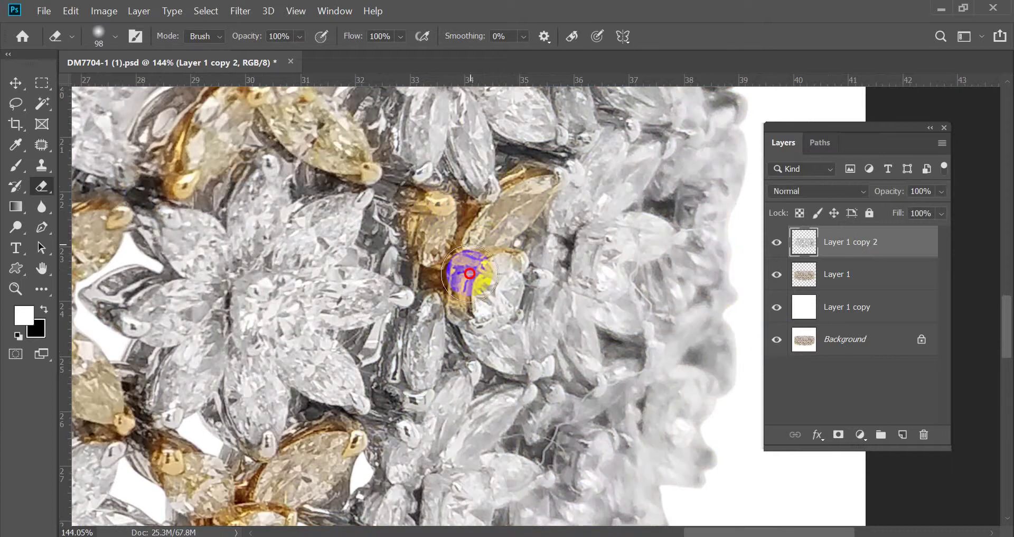
pyautogui.moveTo(470, 273)
pyautogui.mouseDown()
pyautogui.moveTo(493, 336)
pyautogui.moveTo(492, 276)
pyautogui.moveTo(490, 346)
pyautogui.moveTo(450, 297)
pyautogui.moveTo(421, 341)
pyautogui.mouseUp()
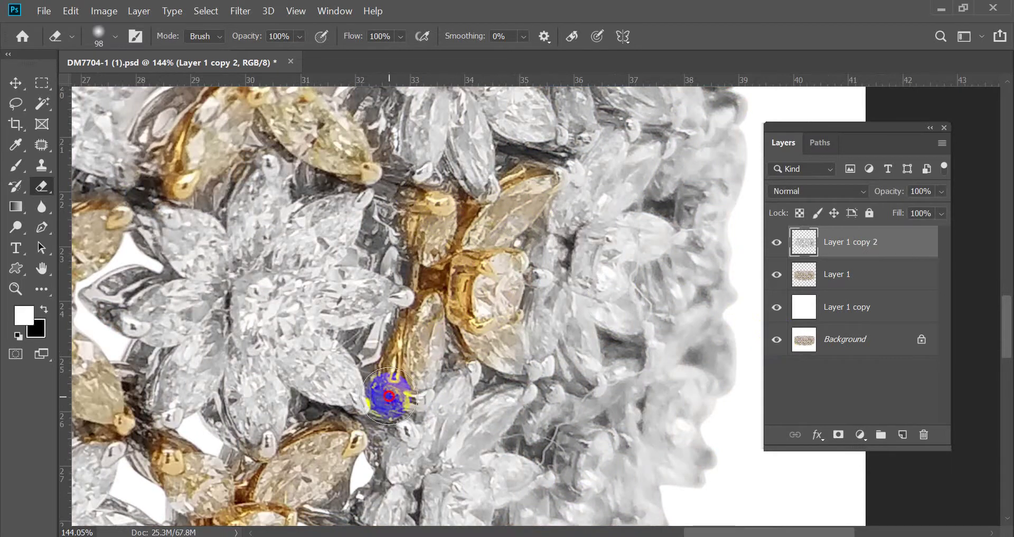
pyautogui.moveTo(389, 396)
pyautogui.mouseDown()
pyautogui.moveTo(442, 325)
pyautogui.moveTo(422, 232)
pyautogui.mouseUp()
# Reduce the eraser to 66 and reveal the round gold setting of the lower row's far-right cluster.
pyautogui.scroll(-5, 430, 316)
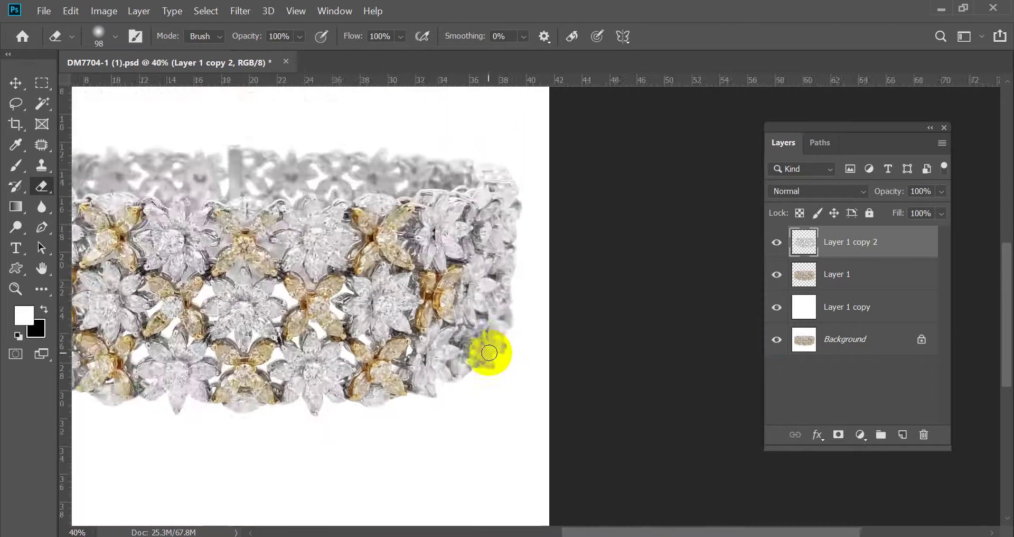
pyautogui.scroll(3, 487, 347)
pyautogui.keyDown('alt'); pyautogui.click(776, 340); pyautogui.keyUp('alt')
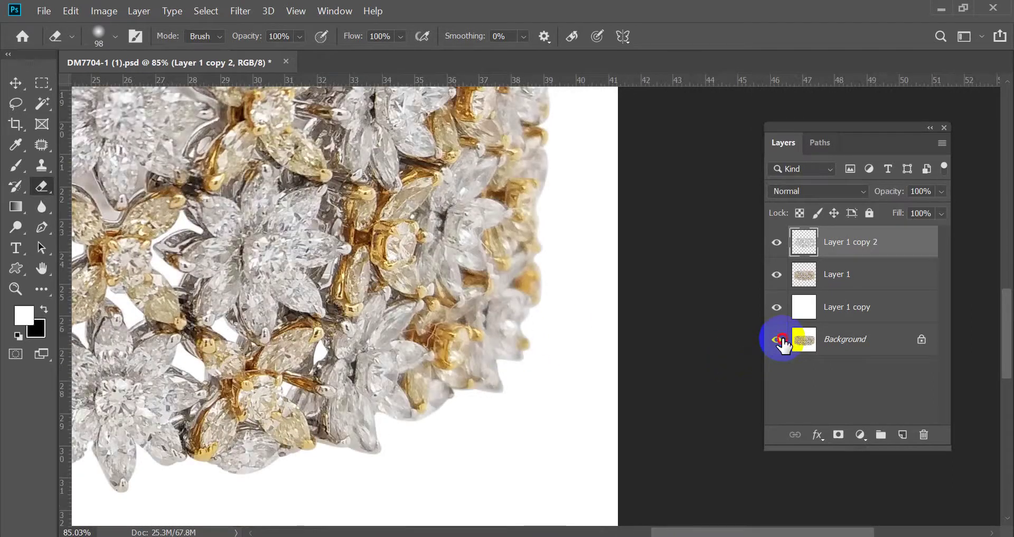
pyautogui.scroll(4, 434, 368)
pyautogui.moveTo(461, 334); pyautogui.dragTo(443, 331)
pyautogui.moveTo(384, 288)
pyautogui.mouseDown()
pyautogui.moveTo(480, 306)
pyautogui.moveTo(479, 273)
pyautogui.moveTo(488, 335)
pyautogui.moveTo(501, 283)
pyautogui.moveTo(483, 345)
pyautogui.mouseUp()
pyautogui.scroll(-4, 544, 345)
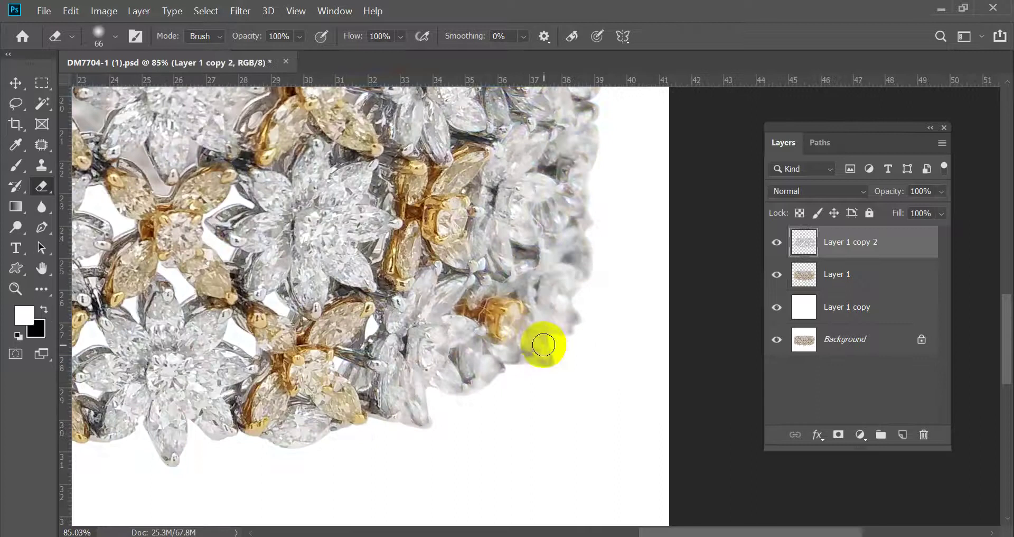
# Reveal the gold petals around the round setting of the lower row's far-right cluster, using the Background layer as reference.
pyautogui.keyDown('alt'); pyautogui.click(777, 340); pyautogui.keyUp('alt')
pyautogui.keyDown('alt'); pyautogui.click(777, 340); pyautogui.keyUp('alt')
pyautogui.scroll(4, 482, 287)
pyautogui.moveTo(482, 287)
pyautogui.mouseDown()
pyautogui.moveTo(518, 258)
pyautogui.moveTo(484, 255)
pyautogui.moveTo(475, 305)
pyautogui.moveTo(532, 250)
pyautogui.mouseUp()
pyautogui.moveTo(456, 409)
pyautogui.mouseDown()
pyautogui.moveTo(498, 355)
pyautogui.moveTo(543, 352)
pyautogui.moveTo(505, 244)
pyautogui.mouseUp()
# Reveal the gold petals, prongs and square-looking setting of the upper row's far-right cluster after checking the Background layer.
pyautogui.scroll(-5, 600, 256)
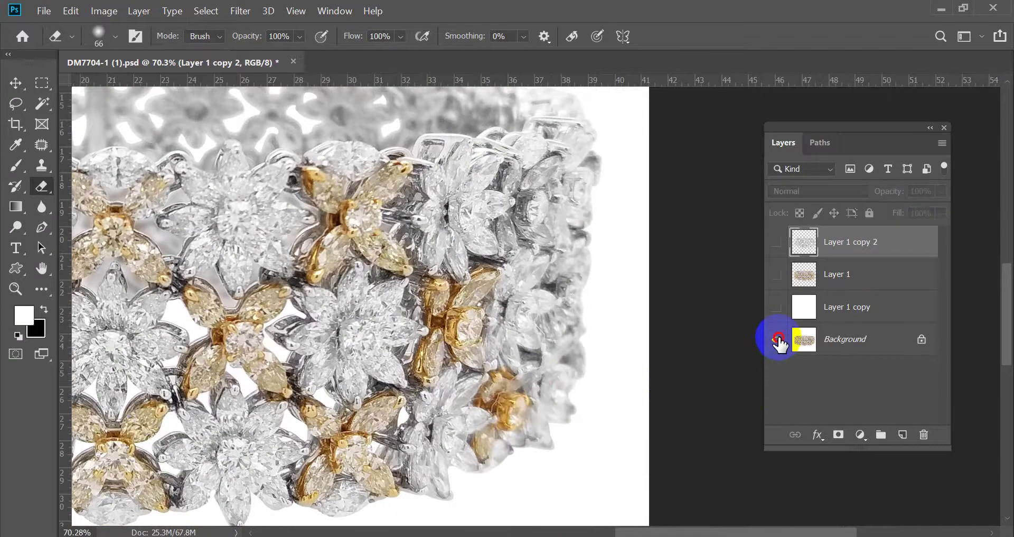
pyautogui.keyDown('alt'); pyautogui.click(778, 343); pyautogui.keyUp('alt')
pyautogui.scroll(4, 465, 156)
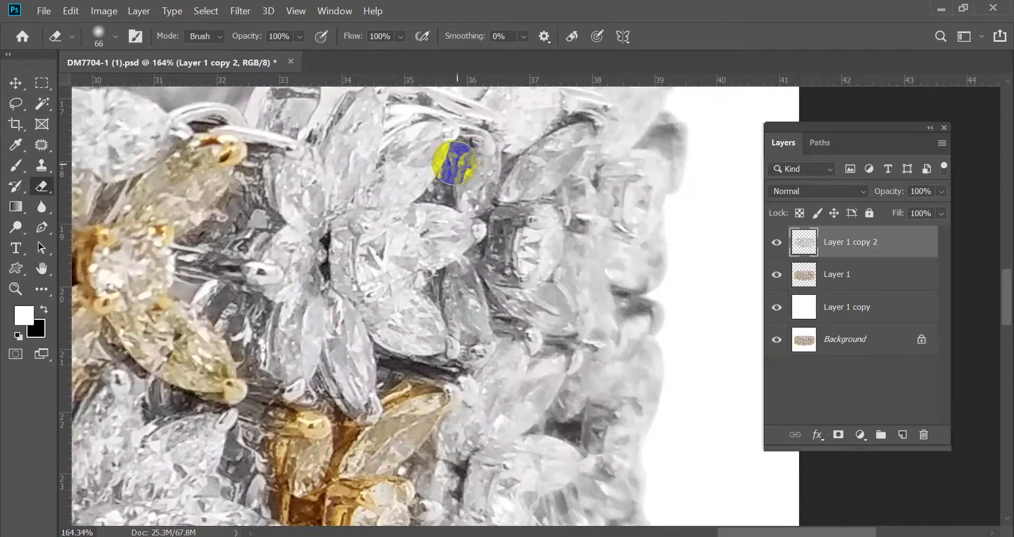
pyautogui.moveTo(486, 202)
pyautogui.mouseDown()
pyautogui.moveTo(513, 204)
pyautogui.moveTo(578, 131)
pyautogui.moveTo(522, 198)
pyautogui.moveTo(529, 262)
pyautogui.moveTo(531, 208)
pyautogui.moveTo(542, 235)
pyautogui.moveTo(553, 333)
pyautogui.moveTo(522, 268)
pyautogui.mouseUp()
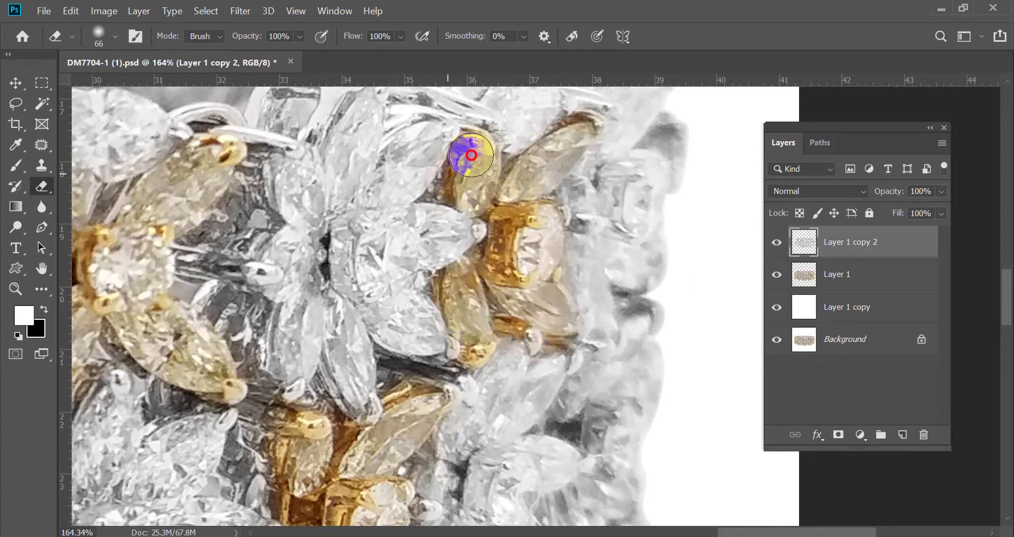
# Reveal the small gold details along the upper row's outer right edge, using the Background layer as reference.
pyautogui.scroll(-5, 522, 249)
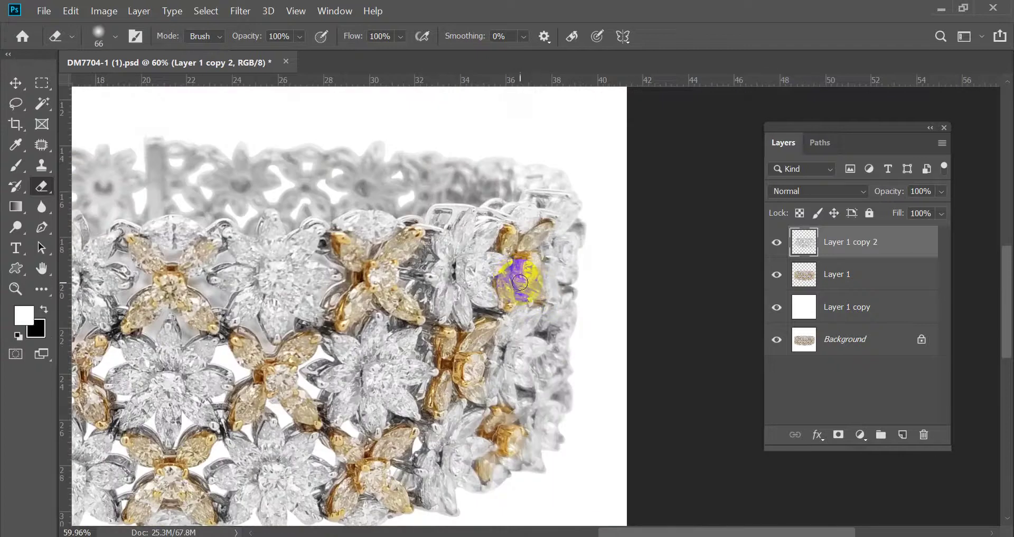
pyautogui.scroll(5, 536, 270)
pyautogui.keyDown('alt'); pyautogui.click(780, 342); pyautogui.keyUp('alt')
pyautogui.keyDown('alt'); pyautogui.click(779, 341); pyautogui.keyUp('alt')
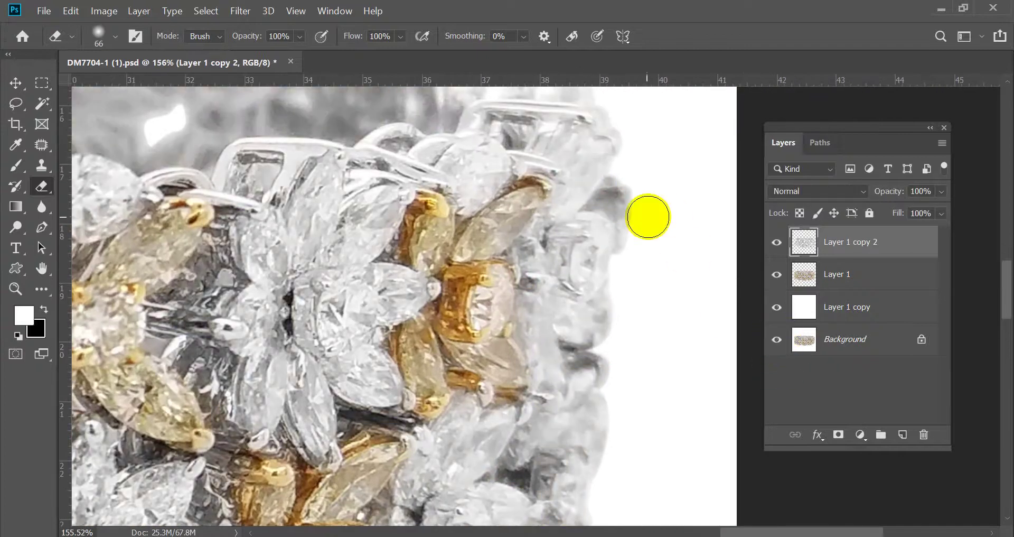
pyautogui.moveTo(605, 205)
pyautogui.mouseDown()
pyautogui.moveTo(623, 193)
pyautogui.moveTo(616, 188)
pyautogui.mouseUp()
pyautogui.moveTo(638, 348); pyautogui.dragTo(629, 288)
pyautogui.keyDown('alt'); pyautogui.click(776, 341); pyautogui.keyUp('alt')
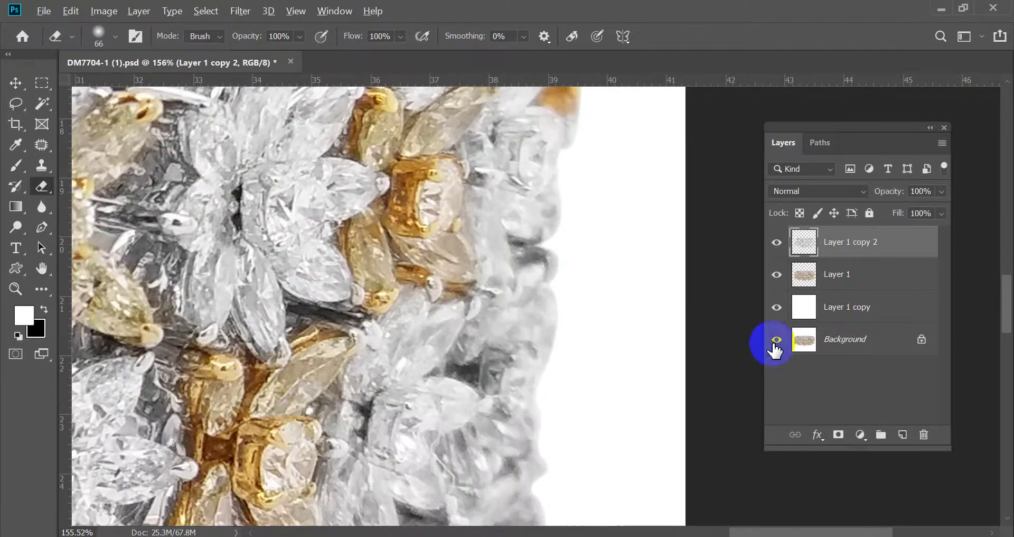
pyautogui.keyDown('alt'); pyautogui.click(777, 340); pyautogui.keyUp('alt')
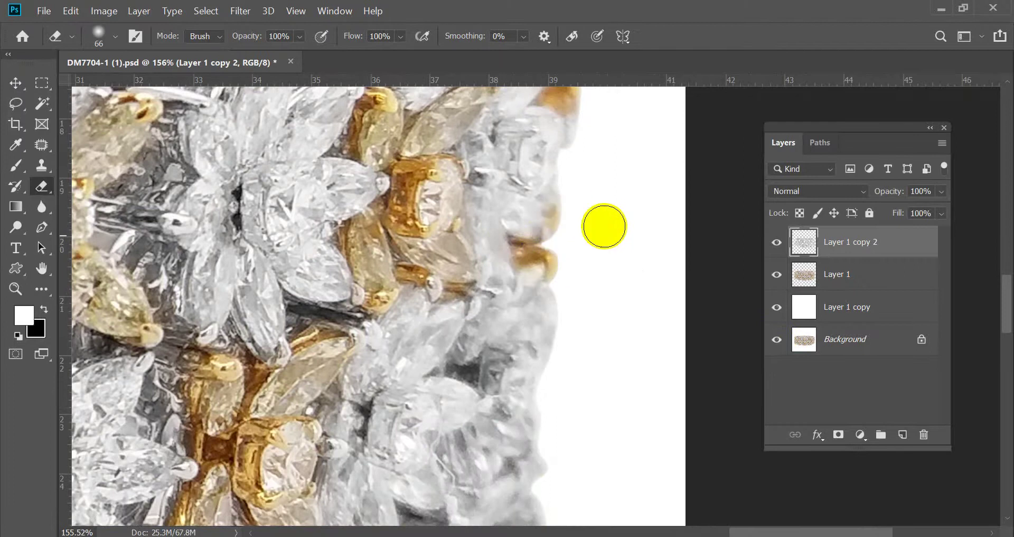
# Reveal the blurred gold petals and setting of the middle row's outermost right cluster after checking the Background layer.
pyautogui.scroll(-2, 554, 255)
pyautogui.keyDown('alt'); pyautogui.click(775, 341); pyautogui.keyUp('alt')
pyautogui.keyDown('alt'); pyautogui.click(775, 341); pyautogui.keyUp('alt')
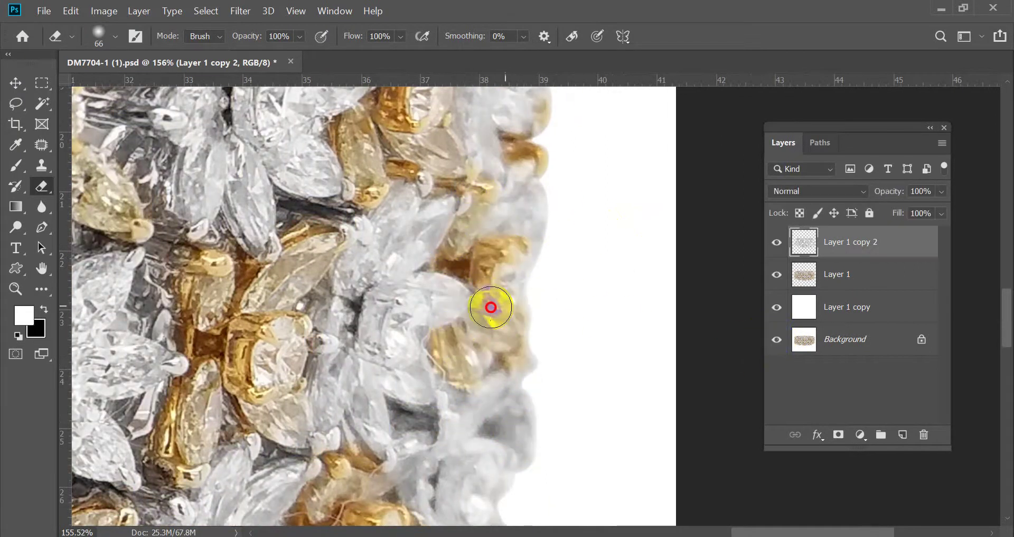
# Reveal the remaining blurred gold spots along the middle and lower rows' outer right edge, using the Background layer as reference.
pyautogui.scroll(-2, 537, 401)
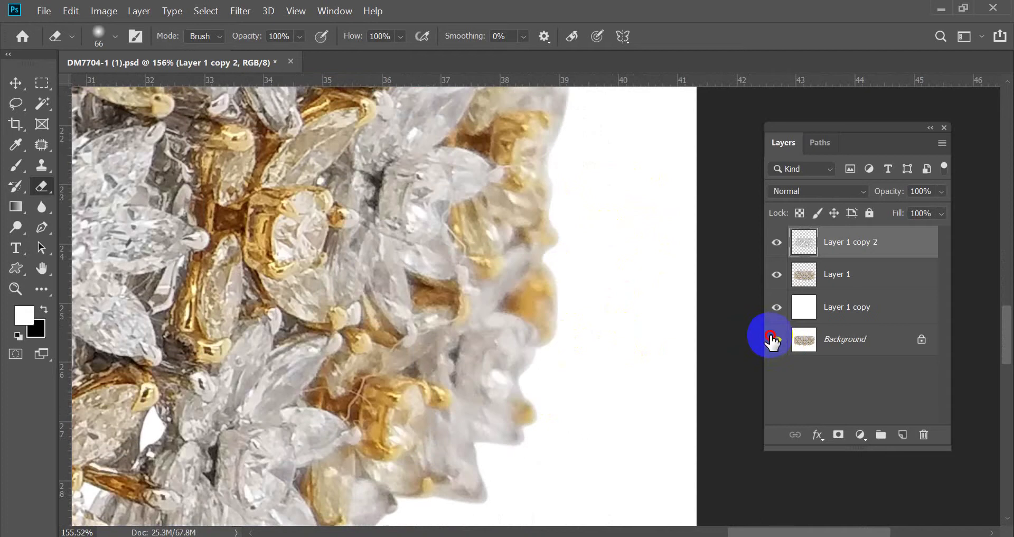
pyautogui.keyDown('alt'); pyautogui.click(772, 337); pyautogui.keyUp('alt')
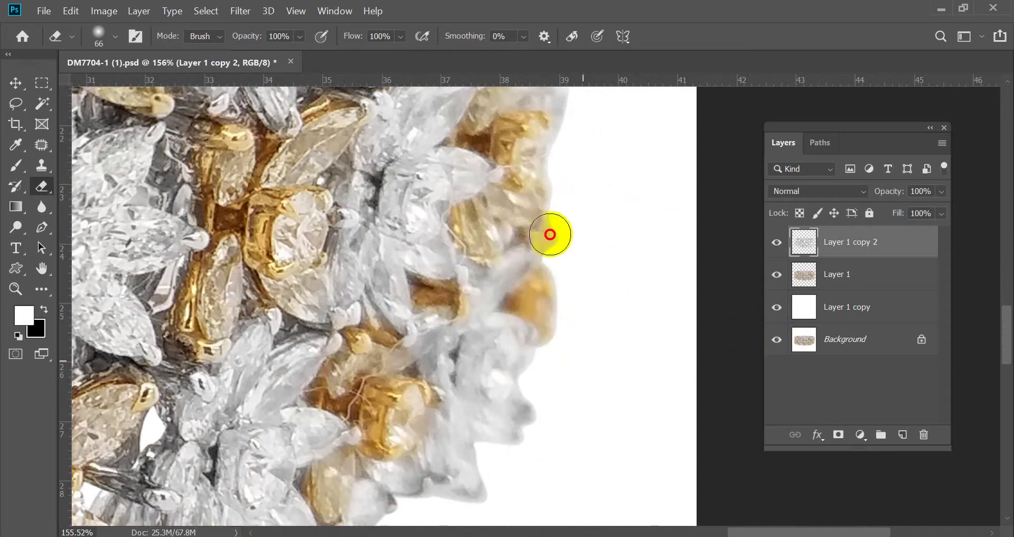
pyautogui.press('h')
pyautogui.moveTo(635, 264); pyautogui.dragTo(634, 324)
pyautogui.keyDown('alt'); pyautogui.click(777, 340); pyautogui.keyUp('alt')
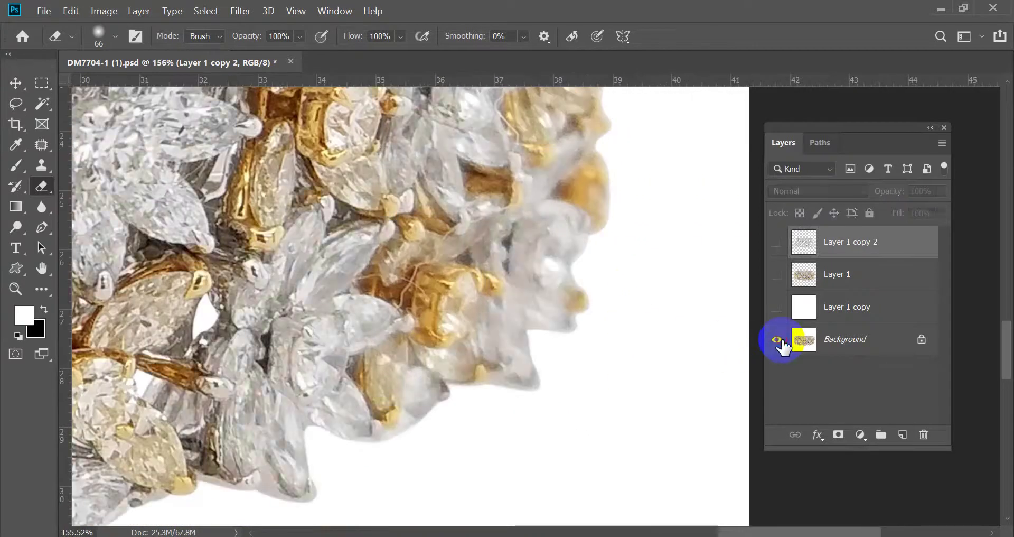
pyautogui.keyDown('alt'); pyautogui.click(781, 341); pyautogui.keyUp('alt')
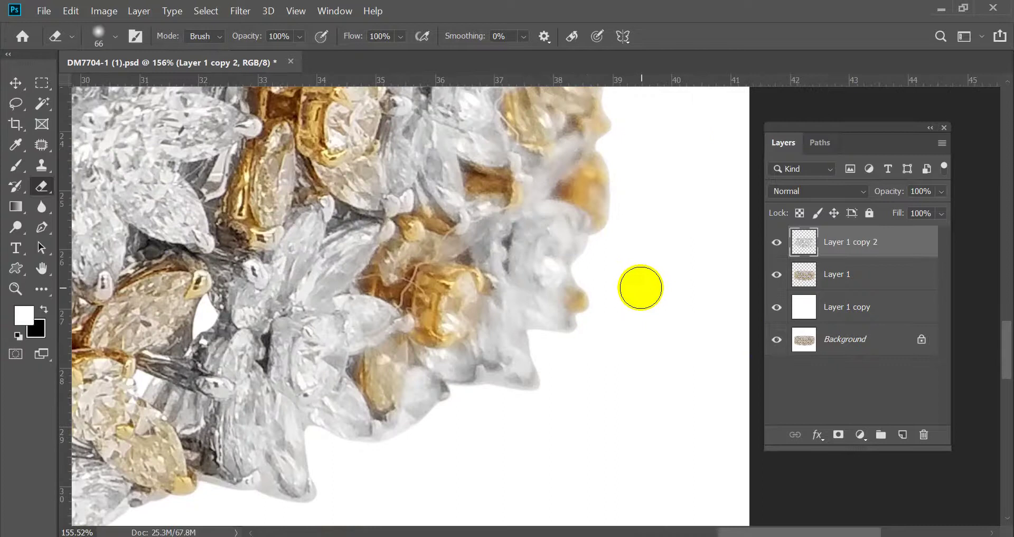
pyautogui.press('space')
pyautogui.moveTo(545, 224); pyautogui.dragTo(533, 365)
# Compare the revealed gold on the bracelet's right side and the whole retouched bracelet with the original Background layer.
pyautogui.hotkey('ctrl', '0')
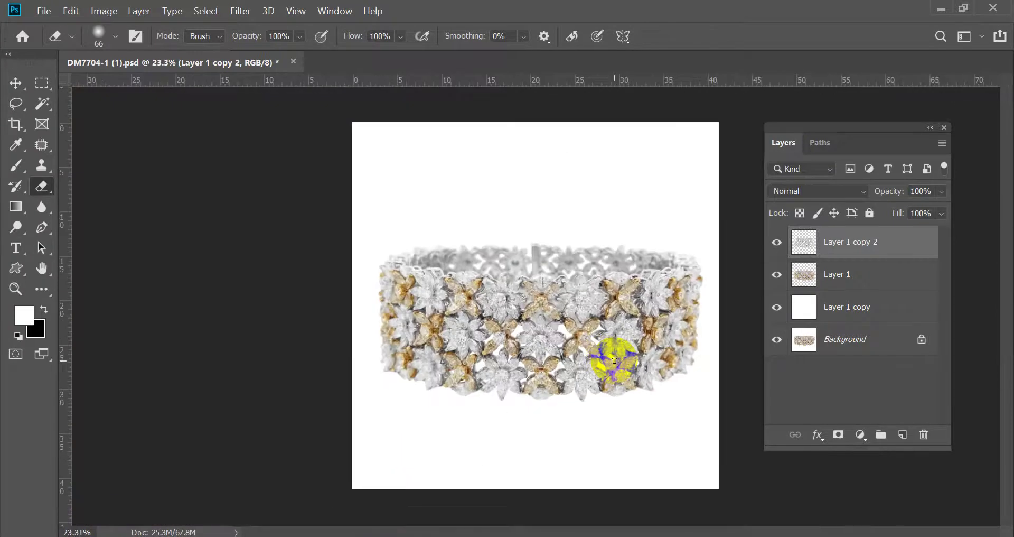
pyautogui.scroll(3, 599, 320)
pyautogui.scroll(-3, 288, 265)
pyautogui.scroll(9, 585, 304)
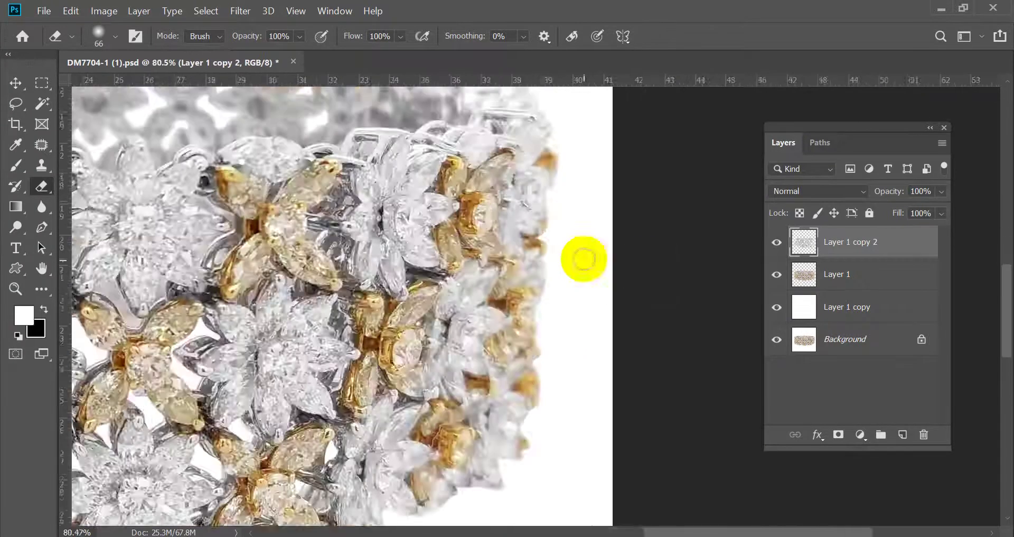
pyautogui.keyDown('alt'); pyautogui.click(777, 343); pyautogui.keyUp('alt')
pyautogui.keyDown('alt'); pyautogui.click(777, 344); pyautogui.keyUp('alt')
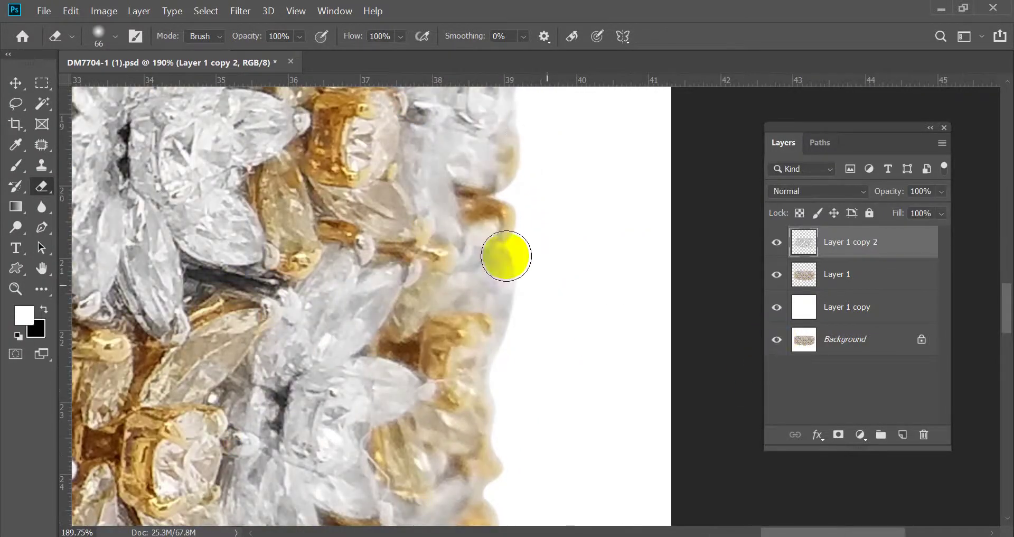
pyautogui.scroll(-5, 553, 136)
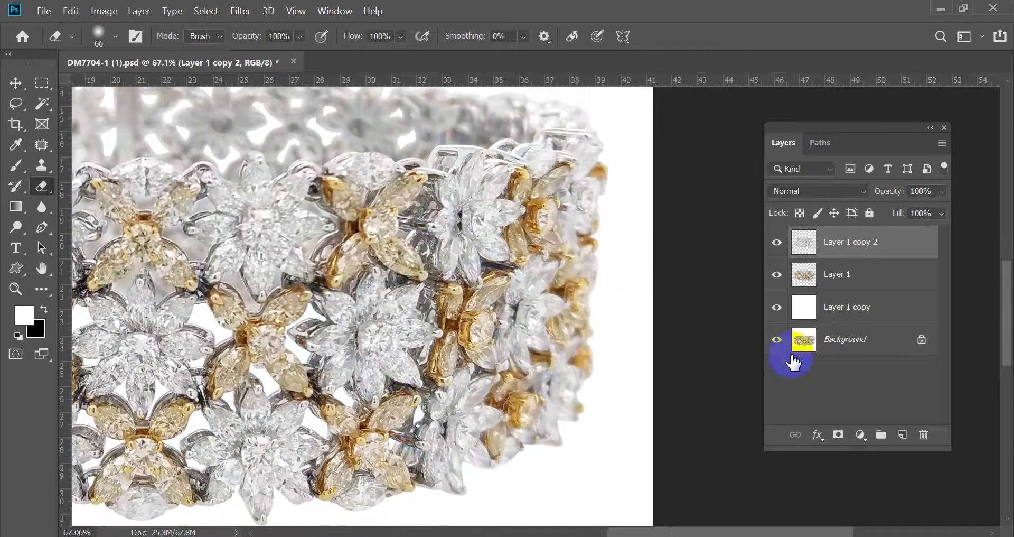
pyautogui.keyDown('alt'); pyautogui.click(772, 341); pyautogui.keyUp('alt')
pyautogui.keyDown('alt'); pyautogui.click(772, 340); pyautogui.keyUp('alt')
pyautogui.keyDown('alt'); pyautogui.click(771, 340); pyautogui.keyUp('alt')
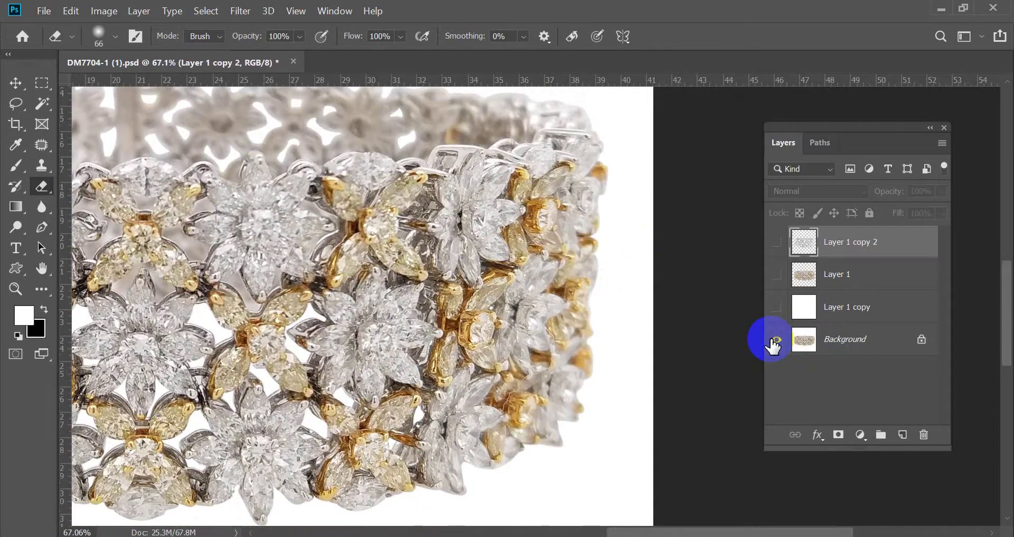
pyautogui.keyDown('alt'); pyautogui.click(771, 340); pyautogui.keyUp('alt')
pyautogui.scroll(5, 469, 165)
pyautogui.keyDown('alt'); pyautogui.rightClick(467, 165); pyautogui.keyUp('alt')
pyautogui.scroll(-8, 468, 165)
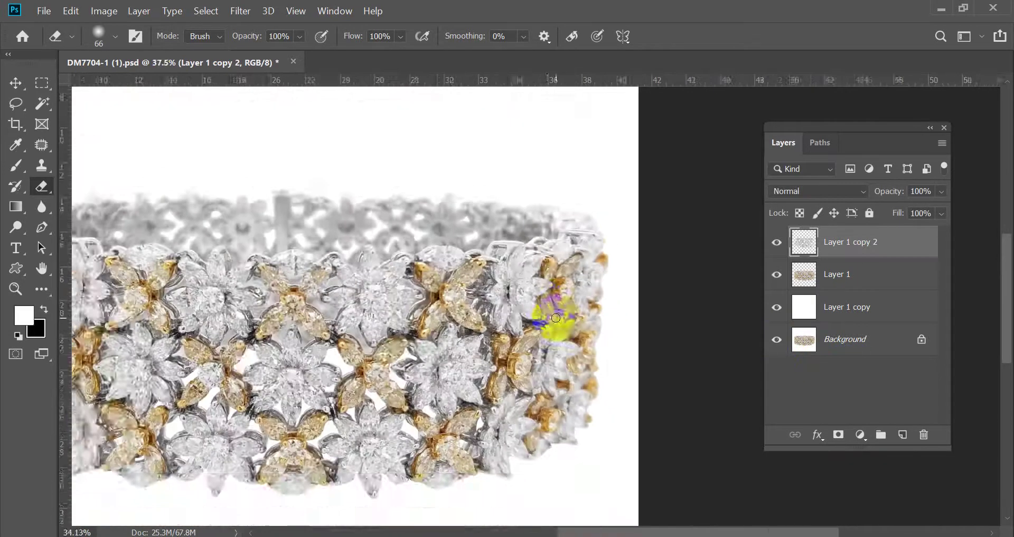
pyautogui.scroll(2, 358, 249)
pyautogui.keyDown('alt'); pyautogui.click(777, 341); pyautogui.keyUp('alt')
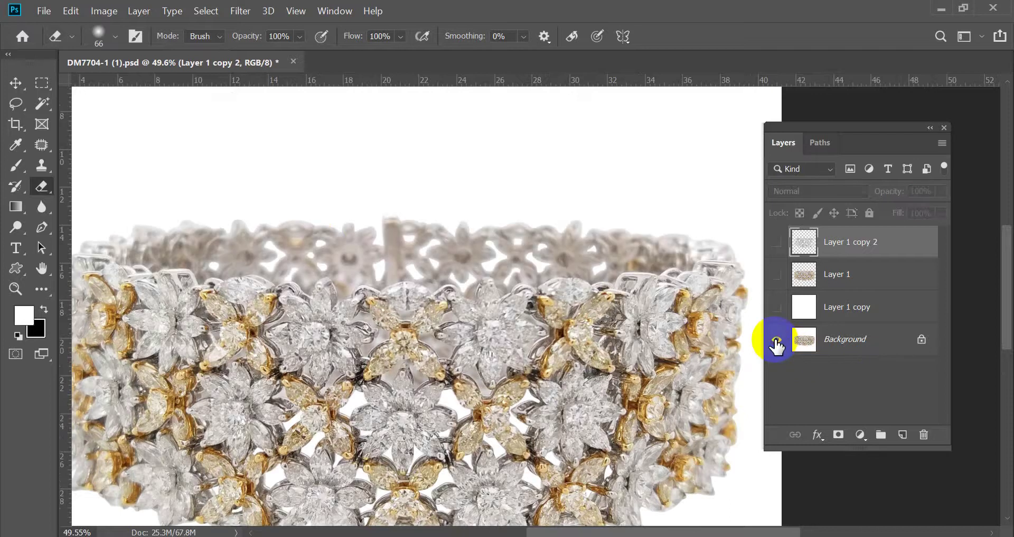
pyautogui.scroll(-3, 487, 226)
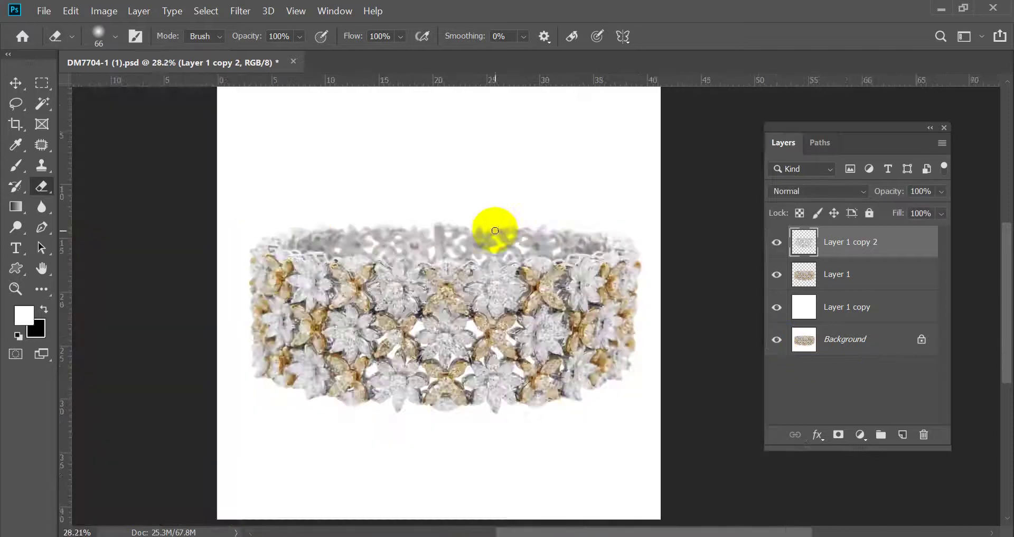
# Reveal the gold connector between the upper row's right-of-centre gold cluster and the adjacent white flower with a 49 px eraser, using the Background layer as reference.
pyautogui.scroll(4, 503, 390)
pyautogui.keyDown('alt'); pyautogui.click(777, 341); pyautogui.keyUp('alt')
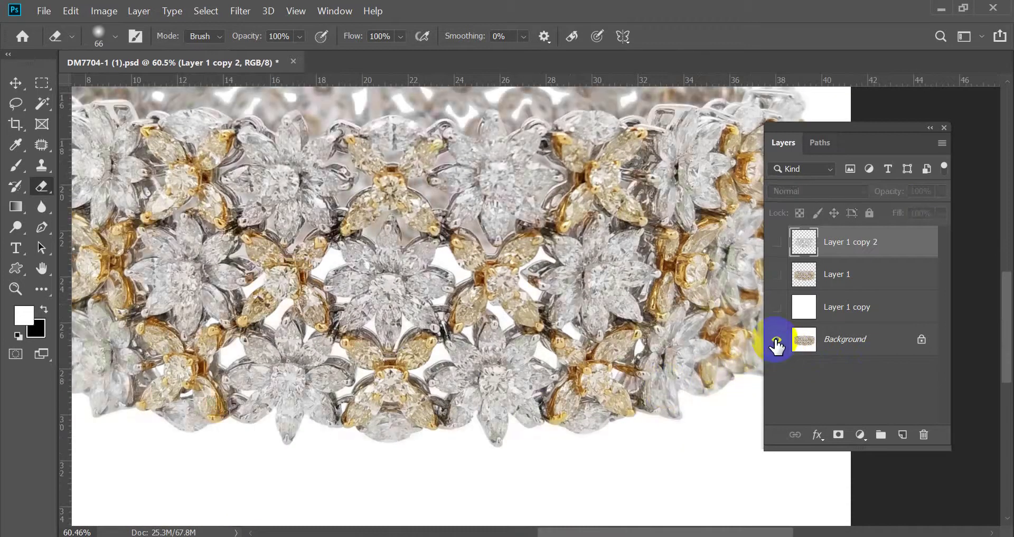
pyautogui.keyDown('alt'); pyautogui.click(776, 341); pyautogui.keyUp('alt')
pyautogui.keyDown('alt'); pyautogui.click(777, 340); pyautogui.keyUp('alt')
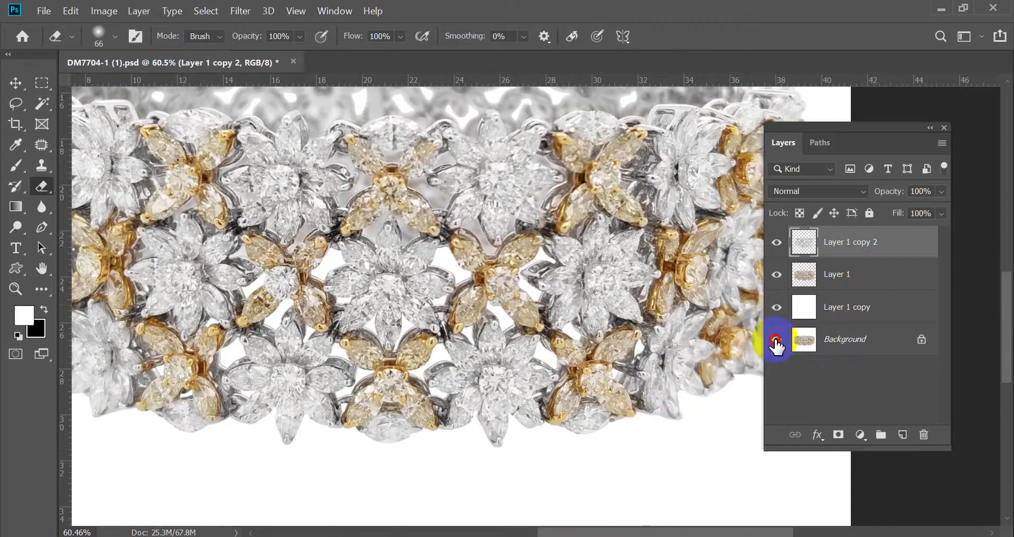
pyautogui.keyDown('alt'); pyautogui.click(776, 341); pyautogui.keyUp('alt')
pyautogui.keyDown('alt'); pyautogui.click(777, 341); pyautogui.keyUp('alt')
pyautogui.scroll(2, 609, 154)
pyautogui.scroll(5, 609, 155)
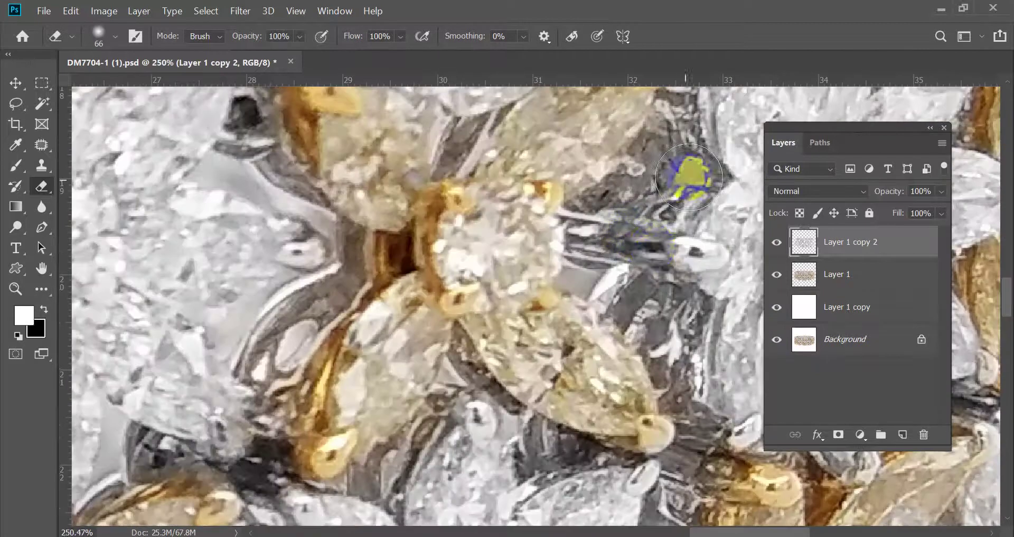
pyautogui.keyDown('alt'); pyautogui.rightClick(646, 250); pyautogui.keyUp('alt')
pyautogui.moveTo(656, 238); pyautogui.dragTo(470, 220)
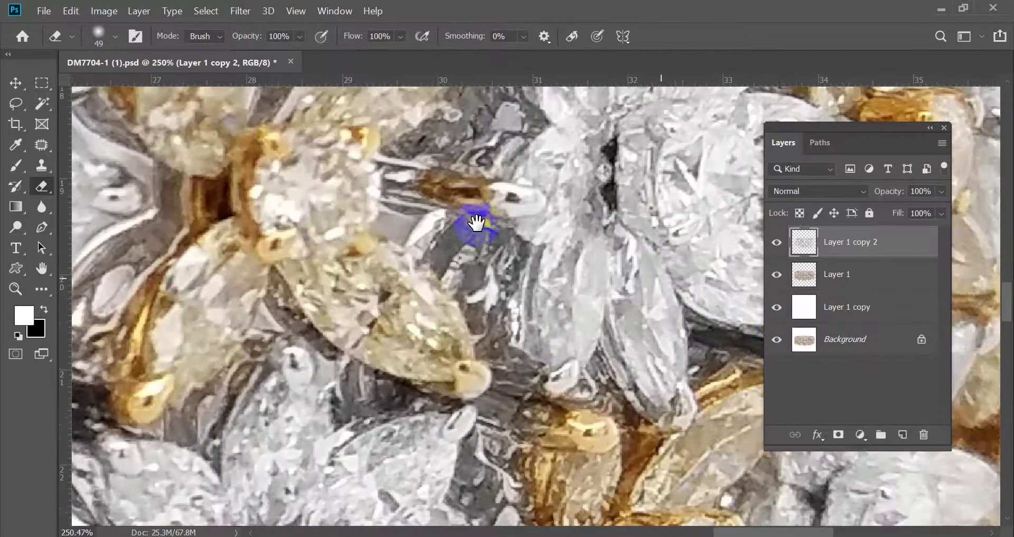
# Compare the revealed gold connector with the Background layer and save the document.
pyautogui.keyDown('alt'); pyautogui.click(777, 339); pyautogui.keyUp('alt')
pyautogui.keyDown('alt'); pyautogui.click(777, 338); pyautogui.keyUp('alt')
pyautogui.hotkey('ctrl', 's')
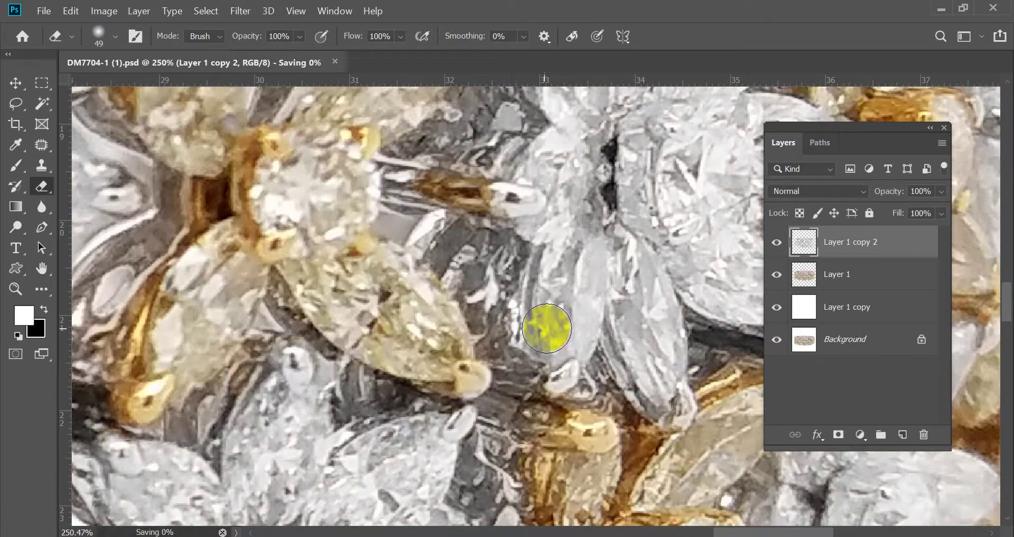
# Reveal the blurred gold spot on the bracelet's inner back band, behind the upper row's right white flower, using the Background layer as reference.
pyautogui.scroll(-3, 499, 317)
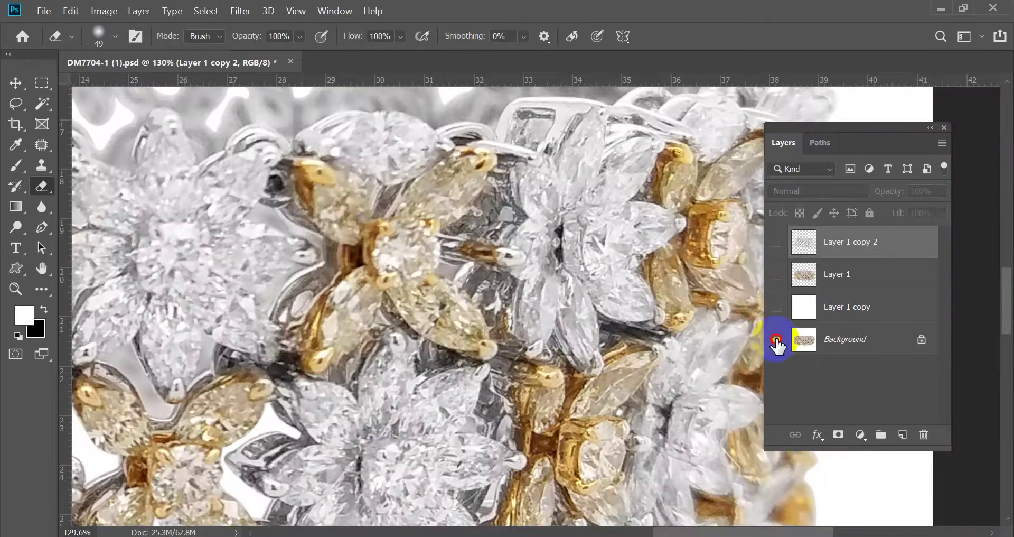
pyautogui.keyDown('alt'); pyautogui.click(776, 338); pyautogui.keyUp('alt')
pyautogui.keyDown('alt'); pyautogui.click(777, 339); pyautogui.keyUp('alt')
pyautogui.moveTo(536, 159); pyautogui.dragTo(519, 214)
pyautogui.scroll(2, 519, 214)
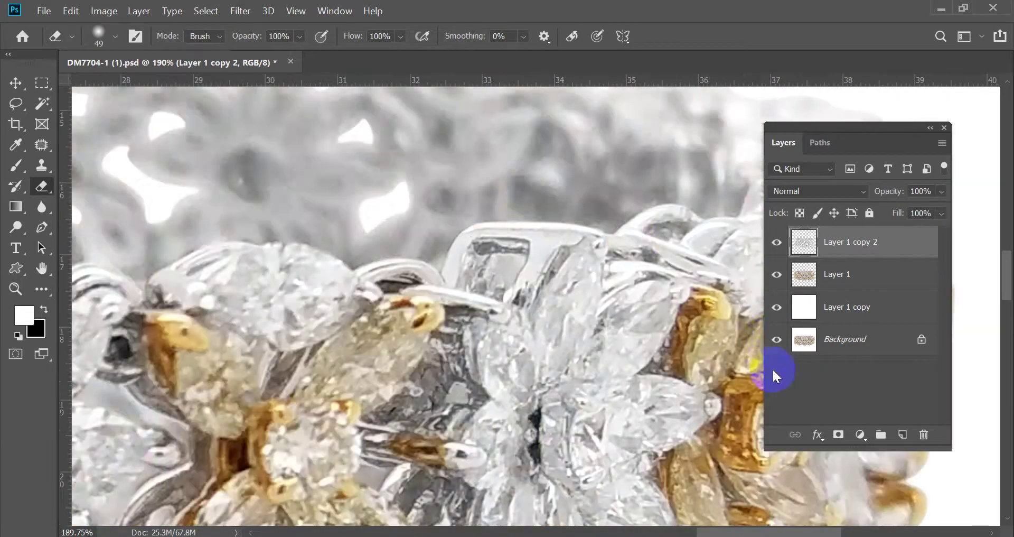
pyautogui.keyDown('alt'); pyautogui.click(773, 341); pyautogui.keyUp('alt')
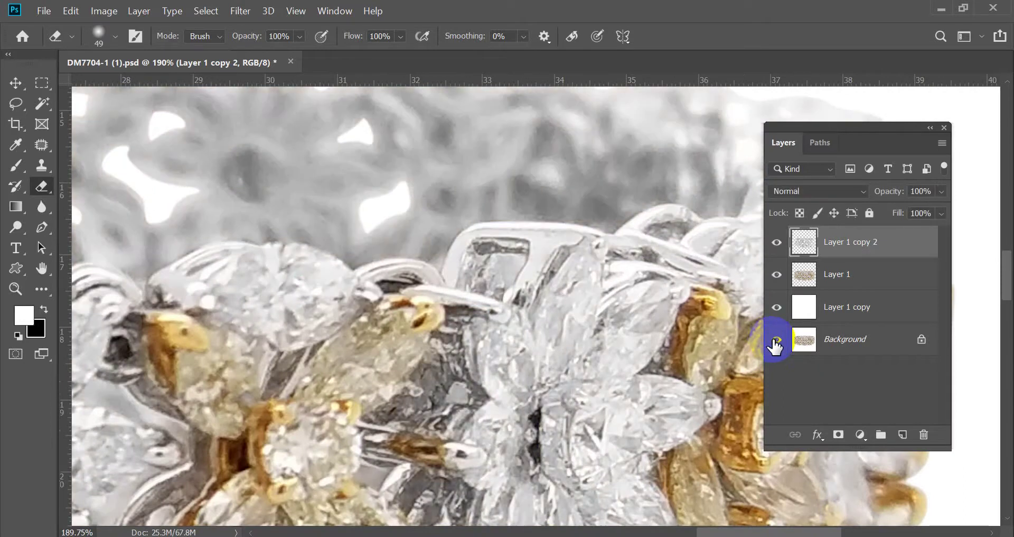
pyautogui.keyDown('alt'); pyautogui.click(775, 341); pyautogui.keyUp('alt')
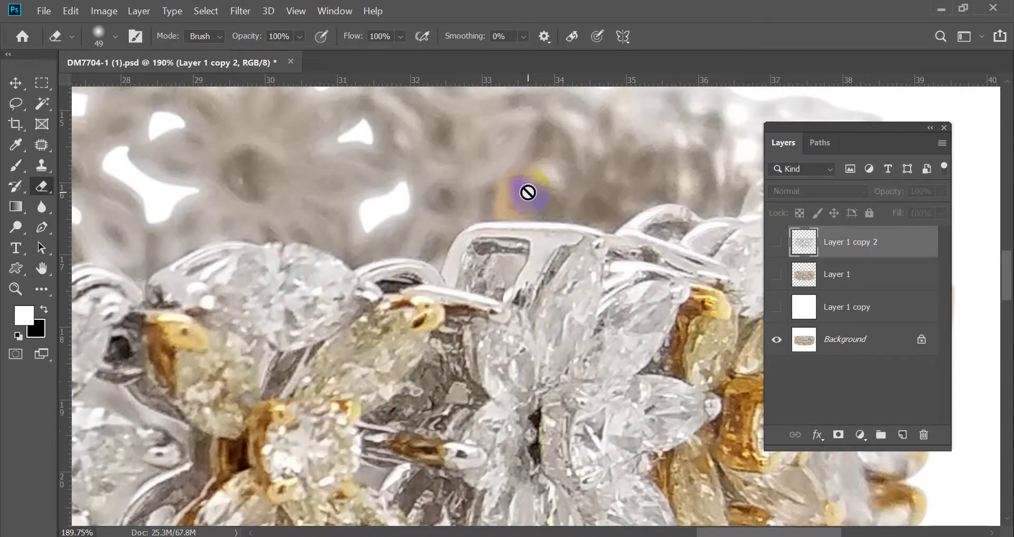
pyautogui.keyDown('alt'); pyautogui.click(774, 341); pyautogui.keyUp('alt')
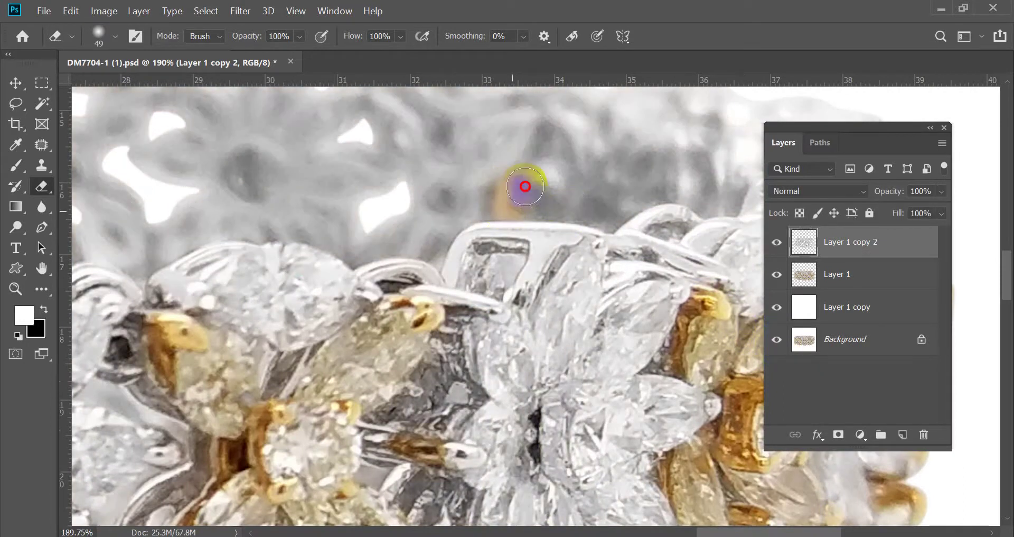
# Compare the bracelet's upper row and inner back band left of centre with the Background layer and inspect the left side.
pyautogui.scroll(-4, 597, 233)
pyautogui.scroll(2, 280, 296)
pyautogui.moveTo(298, 306); pyautogui.dragTo(602, 272)
pyautogui.keyDown('alt'); pyautogui.click(777, 343); pyautogui.keyUp('alt')
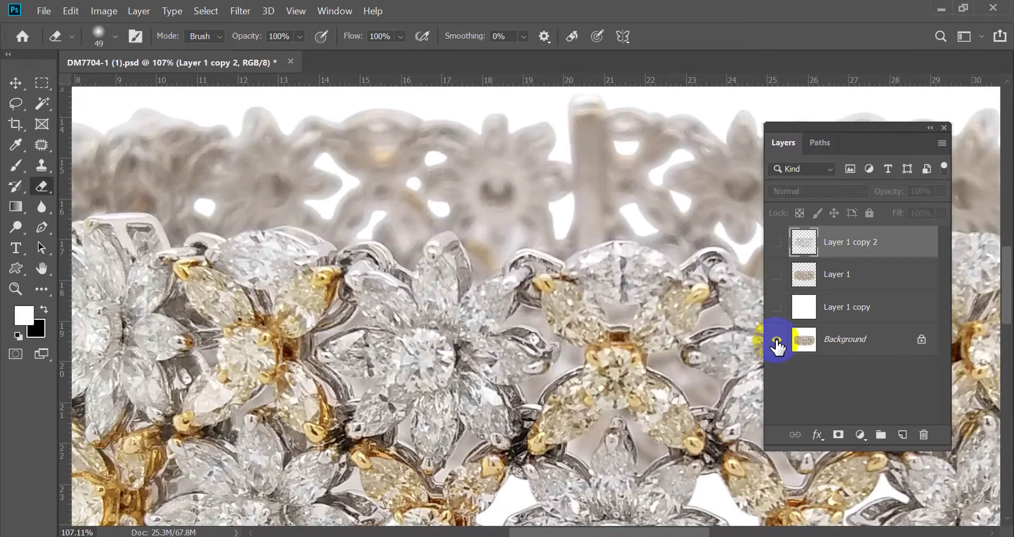
pyautogui.keyDown('alt'); pyautogui.click(777, 344); pyautogui.keyUp('alt')
pyautogui.scroll(-3, 437, 210)
pyautogui.scroll(2, 385, 391)
pyautogui.moveTo(317, 396); pyautogui.dragTo(369, 317)
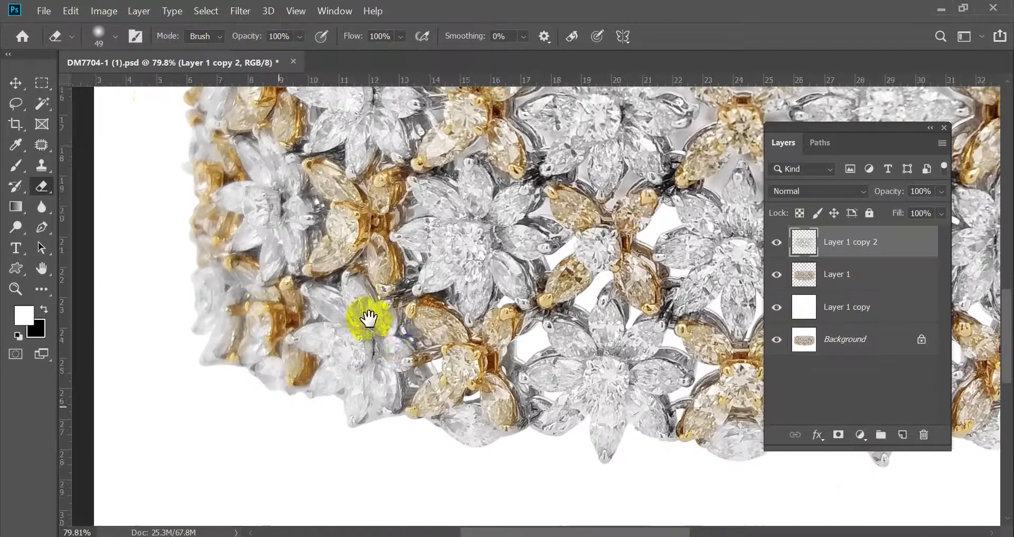
# Reveal the gold prong at the right petal tip of the middle row's left white flower, using the Background layer as reference.
pyautogui.scroll(2, 381, 344)
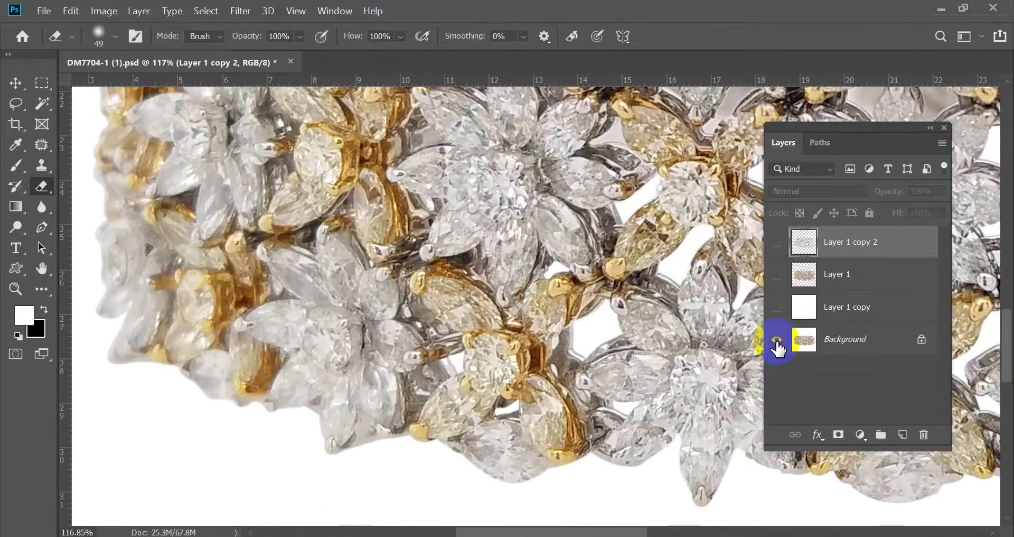
pyautogui.moveTo(550, 245); pyautogui.dragTo(478, 389)
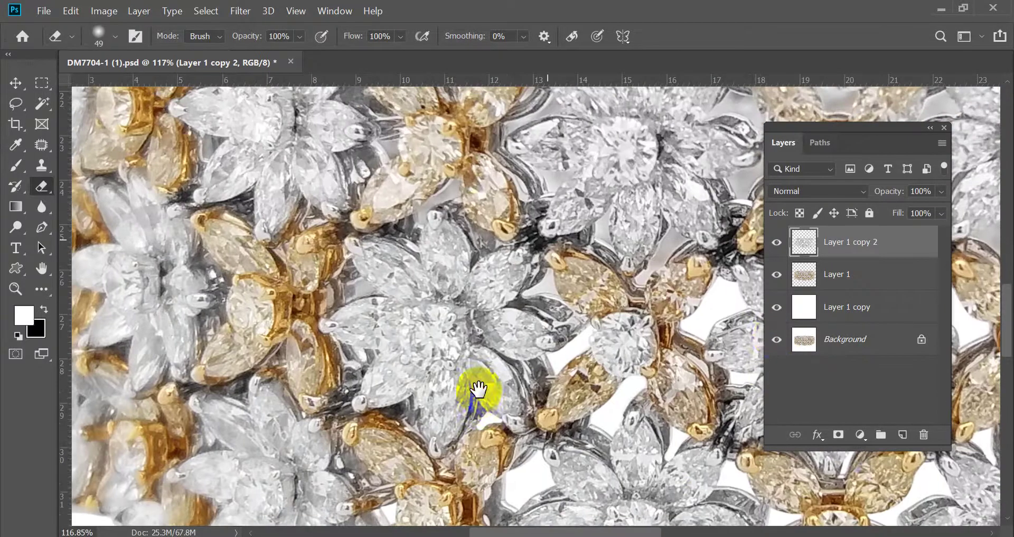
pyautogui.keyDown('alt'); pyautogui.click(777, 343); pyautogui.keyUp('alt')
pyautogui.keyDown('alt'); pyautogui.click(777, 344); pyautogui.keyUp('alt')
pyautogui.scroll(5, 584, 340)
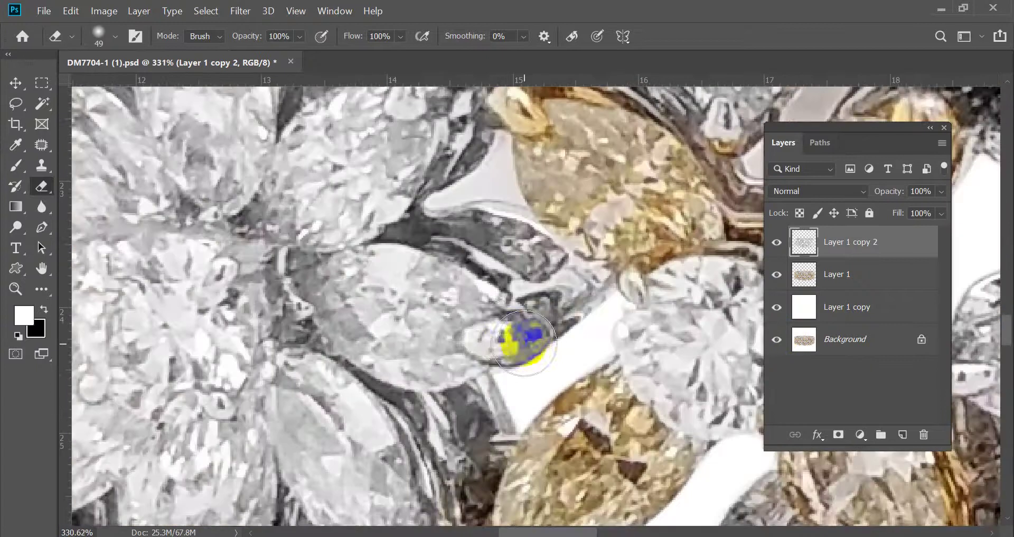
pyautogui.moveTo(520, 340)
pyautogui.mouseDown()
pyautogui.moveTo(546, 344)
pyautogui.moveTo(487, 350)
pyautogui.moveTo(602, 292)
pyautogui.mouseUp()
pyautogui.scroll(-3, 602, 292)
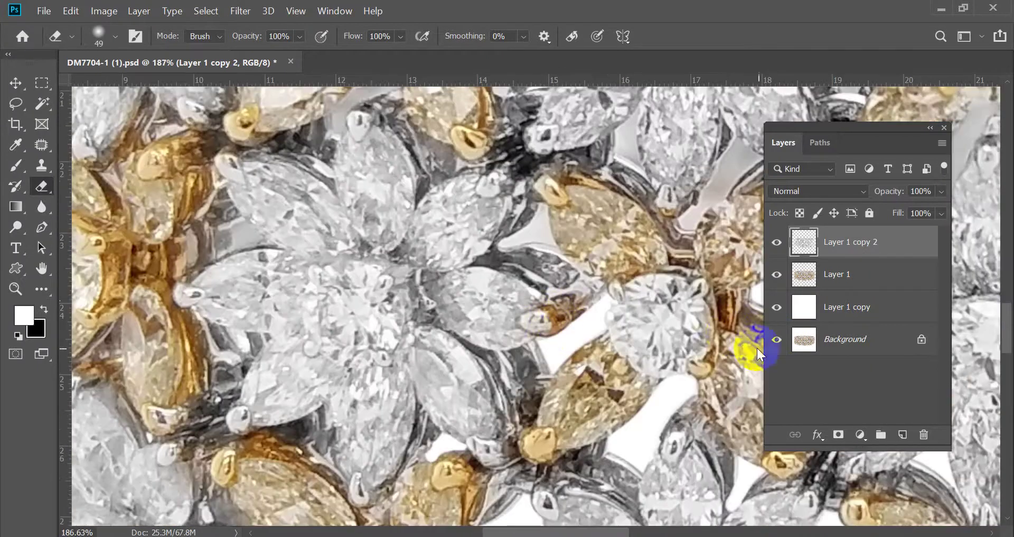
# Reveal the gold prongs and shaded gold at the junction between the upper row's left cluster and the middle row's cluster.
pyautogui.keyDown('alt'); pyautogui.click(775, 342); pyautogui.keyUp('alt')
pyautogui.scroll(3, 441, 323)
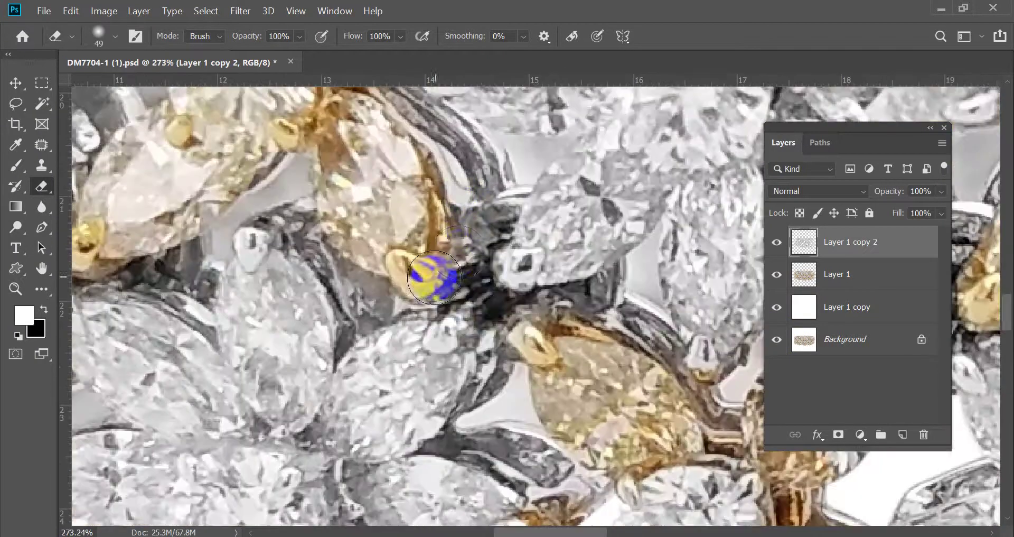
pyautogui.moveTo(423, 272)
pyautogui.mouseDown()
pyautogui.moveTo(481, 312)
pyautogui.moveTo(425, 239)
pyautogui.moveTo(492, 308)
pyautogui.moveTo(412, 273)
pyautogui.moveTo(486, 317)
pyautogui.mouseUp()
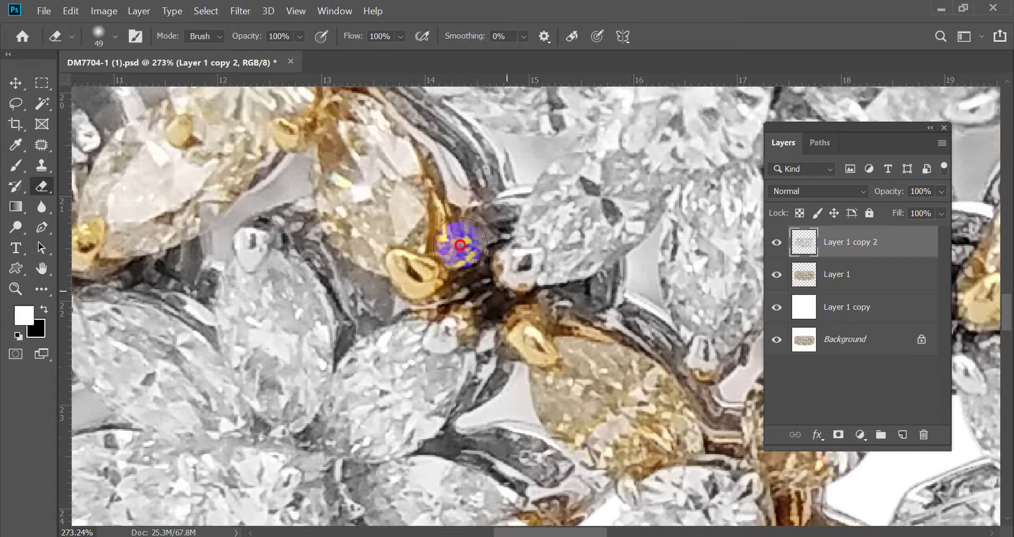
pyautogui.moveTo(460, 245)
pyautogui.mouseDown()
pyautogui.moveTo(492, 363)
pyautogui.moveTo(398, 214)
pyautogui.moveTo(511, 339)
pyautogui.moveTo(510, 425)
pyautogui.moveTo(489, 291)
pyautogui.moveTo(406, 211)
pyautogui.moveTo(392, 211)
pyautogui.moveTo(416, 374)
pyautogui.moveTo(428, 265)
pyautogui.moveTo(430, 373)
pyautogui.moveTo(466, 264)
pyautogui.mouseUp()
pyautogui.scroll(-6, 480, 261)
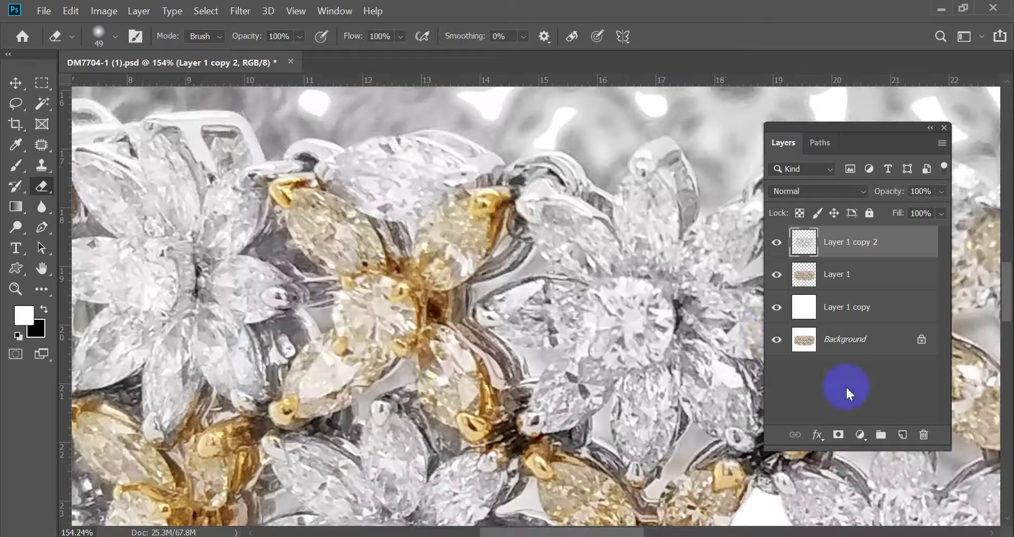
# Reveal the gold prong at the lower petal tip of the upper row's outer left cluster, using the Background layer as reference.
pyautogui.keyDown('alt'); pyautogui.click(776, 341); pyautogui.keyUp('alt')
pyautogui.keyDown('alt'); pyautogui.click(775, 341); pyautogui.keyUp('alt')
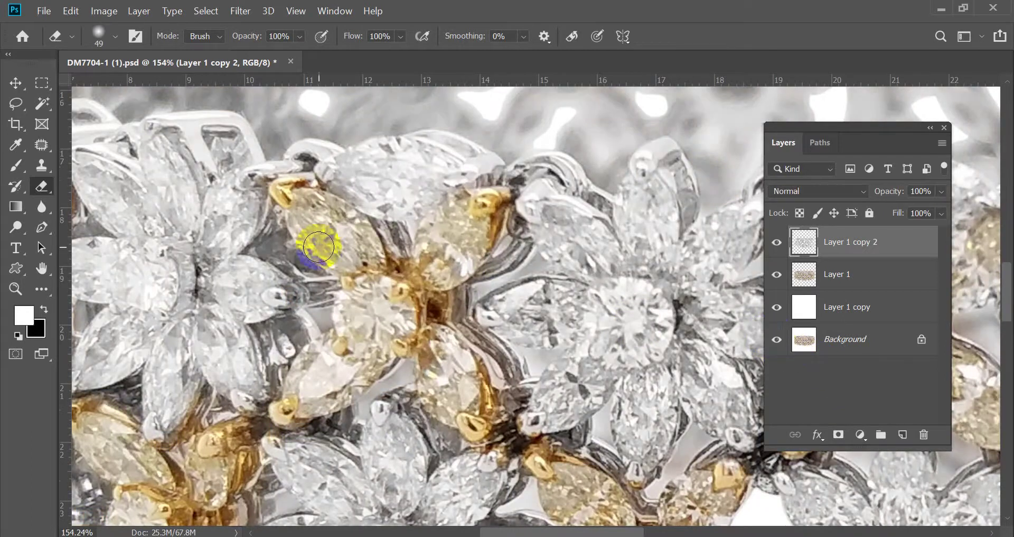
pyautogui.moveTo(255, 294); pyautogui.dragTo(614, 249)
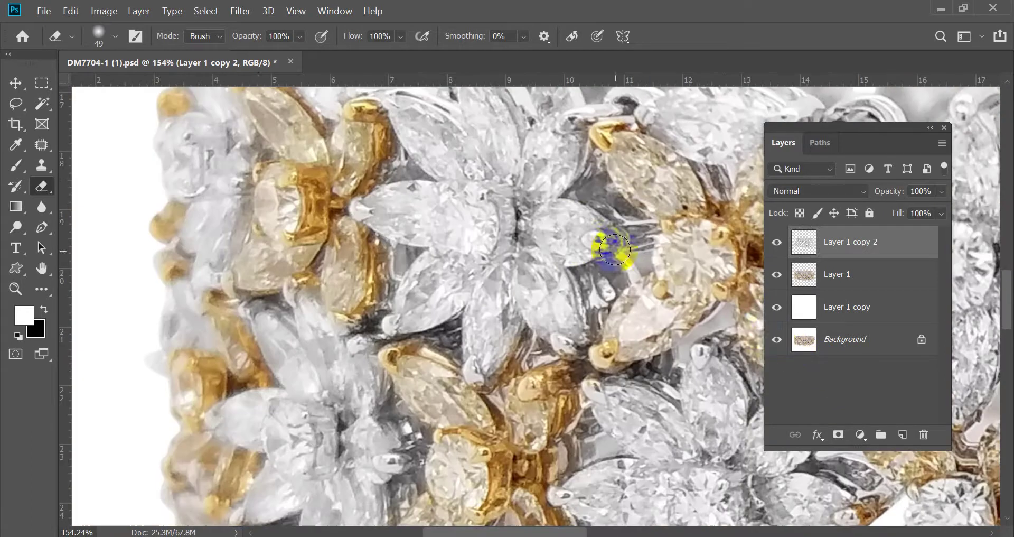
pyautogui.keyDown('alt'); pyautogui.click(776, 341); pyautogui.keyUp('alt')
pyautogui.scroll(3, 369, 233)
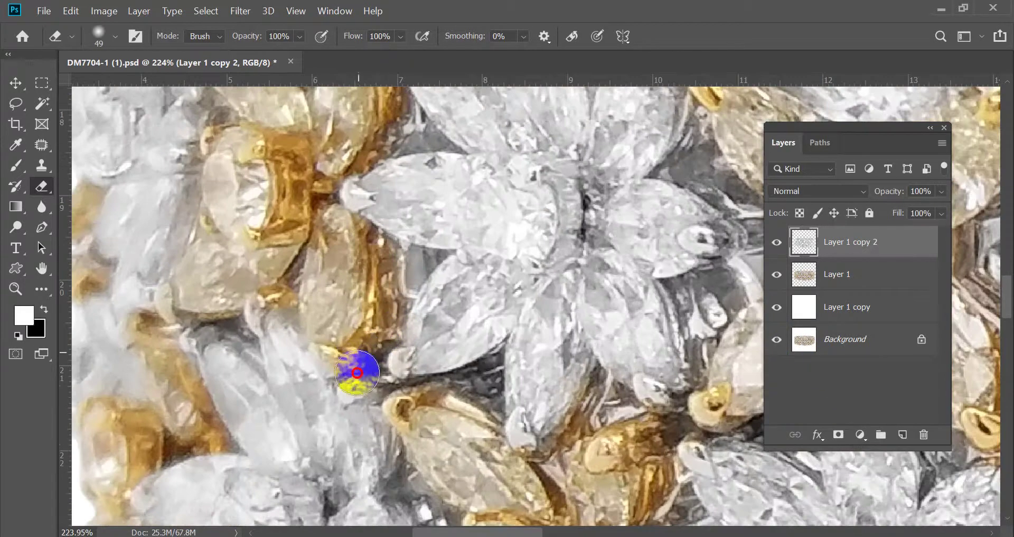
pyautogui.scroll(-4, 351, 199)
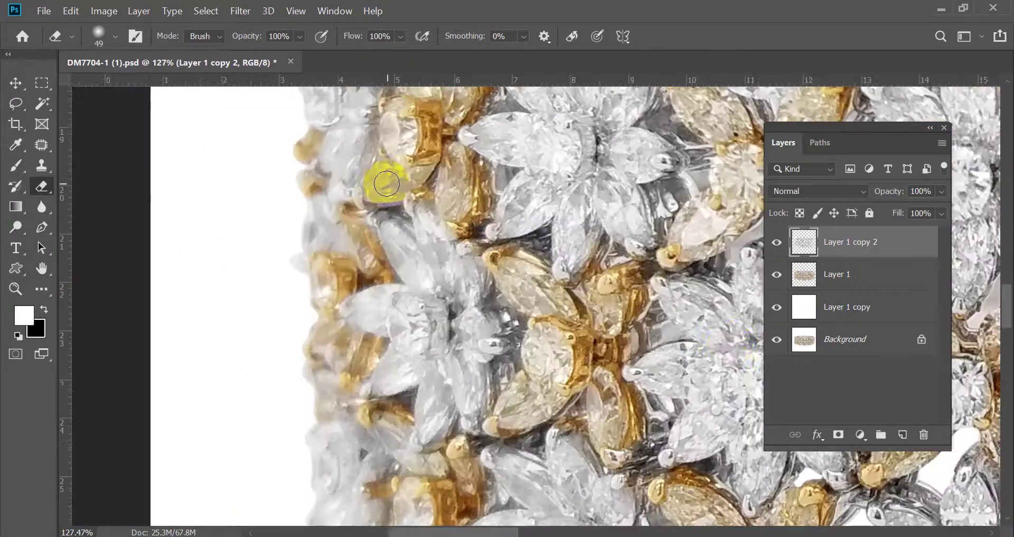
# Reveal the gold connector beside the middle row's outer left white flower and the gold edging beneath the adjacent cluster.
pyautogui.keyDown('alt'); pyautogui.click(775, 341); pyautogui.keyUp('alt')
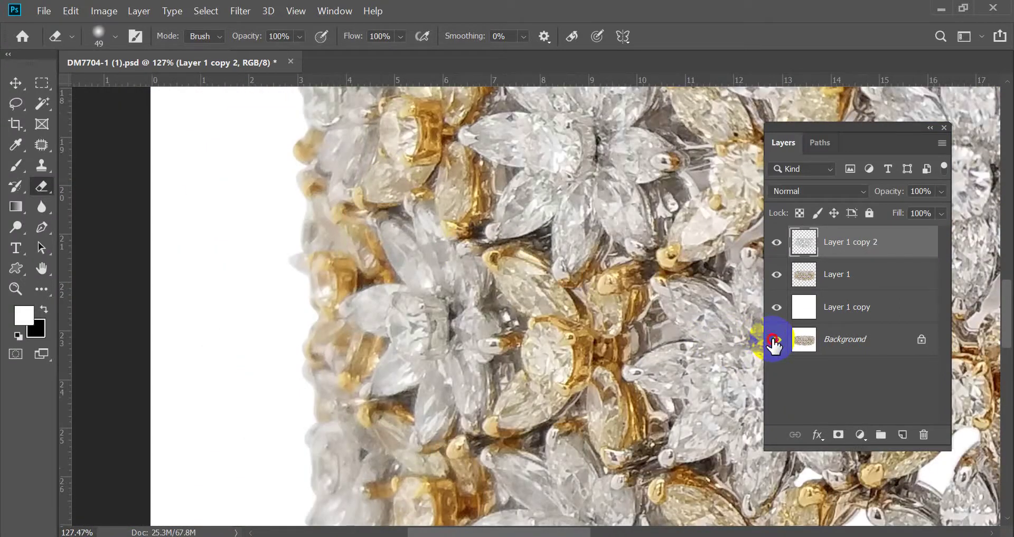
pyautogui.scroll(4, 487, 340)
pyautogui.moveTo(552, 439); pyautogui.dragTo(528, 290)
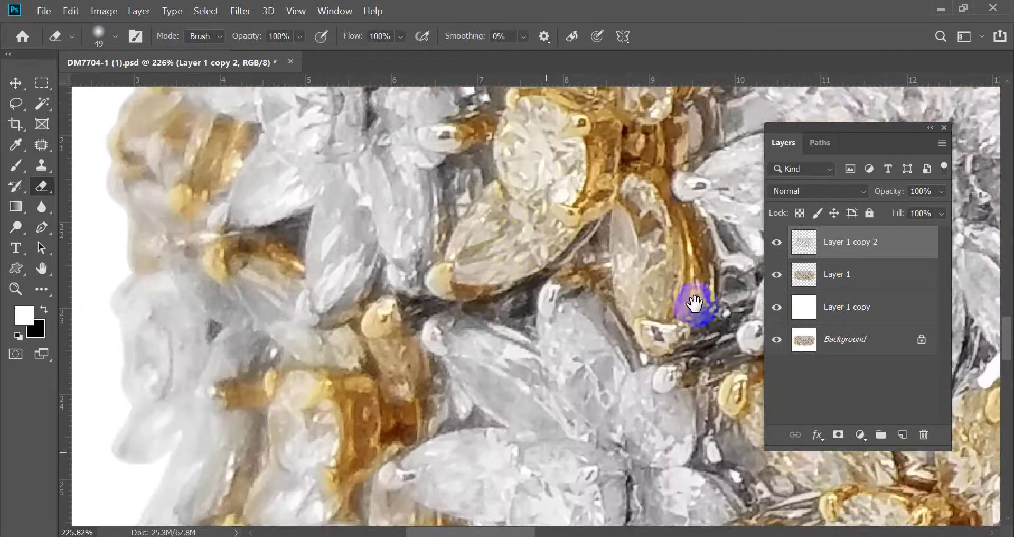
pyautogui.keyDown('alt'); pyautogui.click(776, 341); pyautogui.keyUp('alt')
pyautogui.keyDown('alt'); pyautogui.click(776, 342); pyautogui.keyUp('alt')
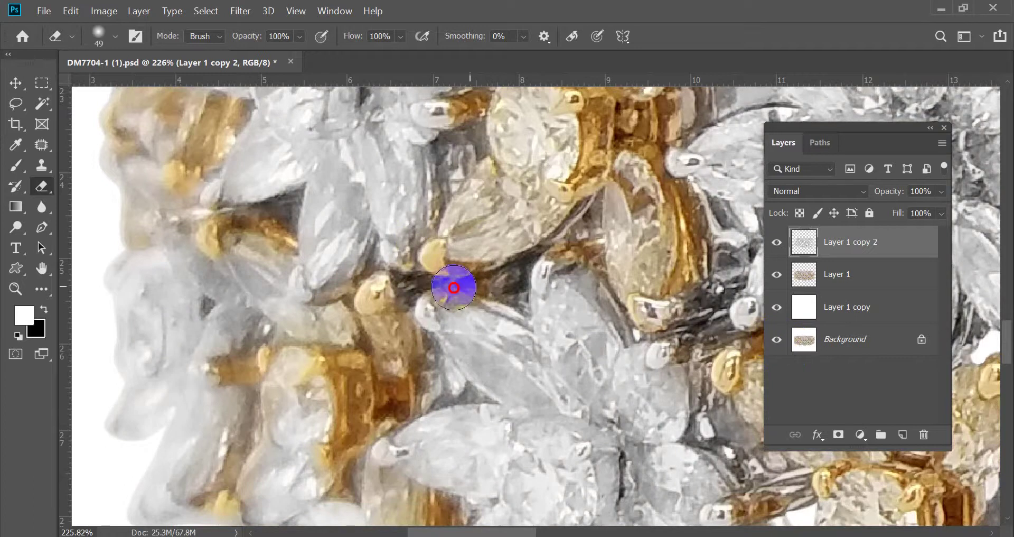
pyautogui.scroll(-4, 425, 286)
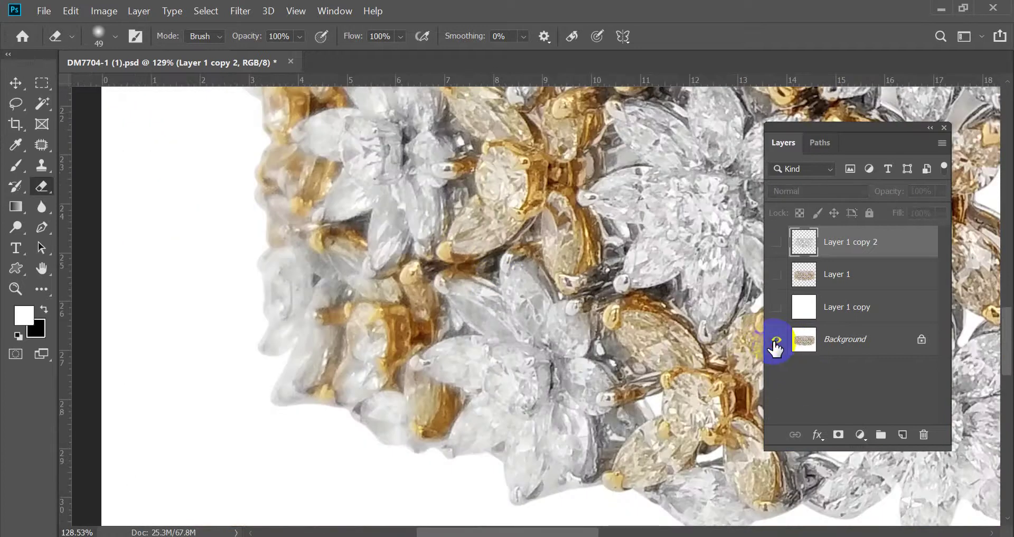
# Reveal the gold connector joining the lower row's left cluster to its neighbouring white flower, using the Background layer as reference.
pyautogui.keyDown('alt'); pyautogui.click(776, 341); pyautogui.keyUp('alt')
pyautogui.keyDown('alt'); pyautogui.click(776, 341); pyautogui.keyUp('alt')
pyautogui.keyDown('alt'); pyautogui.click(776, 341); pyautogui.keyUp('alt')
pyautogui.scroll(-3, 354, 390)
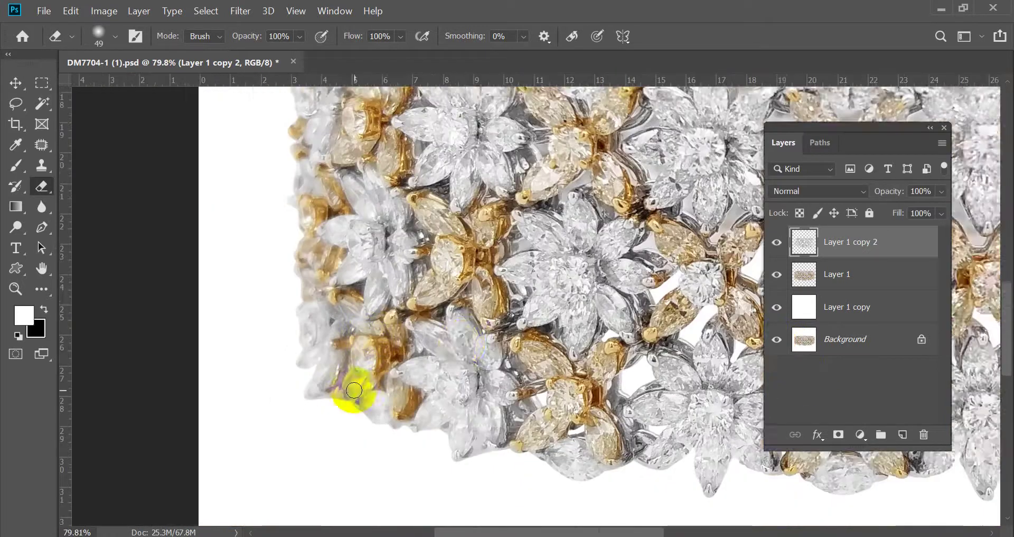
pyautogui.scroll(3, 548, 363)
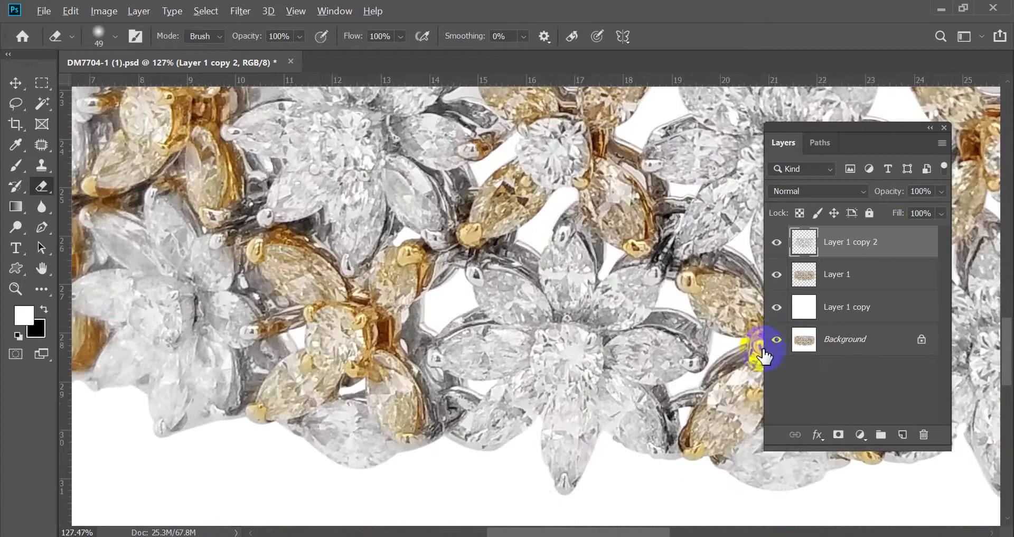
pyautogui.keyDown('alt'); pyautogui.click(776, 341); pyautogui.keyUp('alt')
pyautogui.keyDown('alt'); pyautogui.click(775, 344); pyautogui.keyUp('alt')
pyautogui.keyDown('alt'); pyautogui.click(770, 344); pyautogui.keyUp('alt')
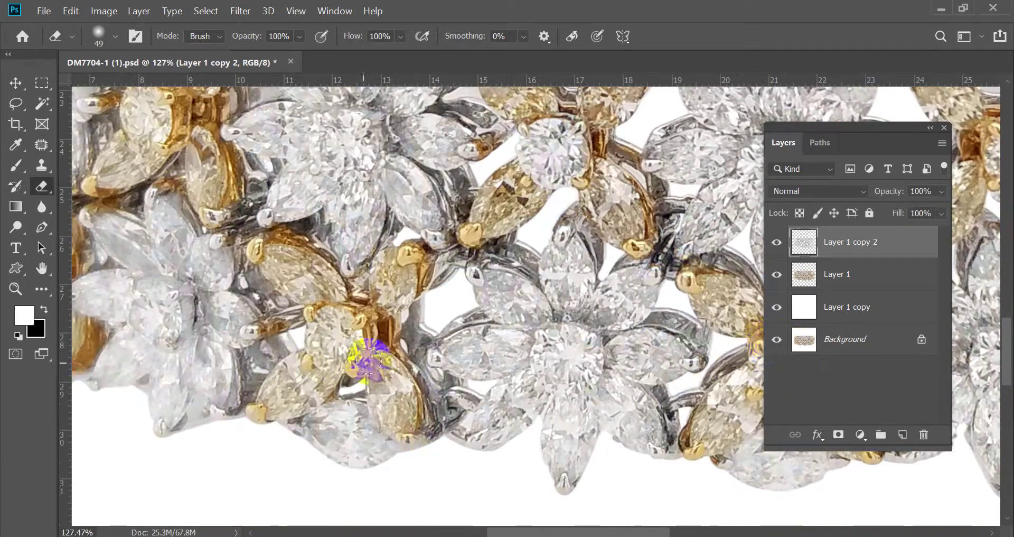
pyautogui.scroll(2, 254, 370)
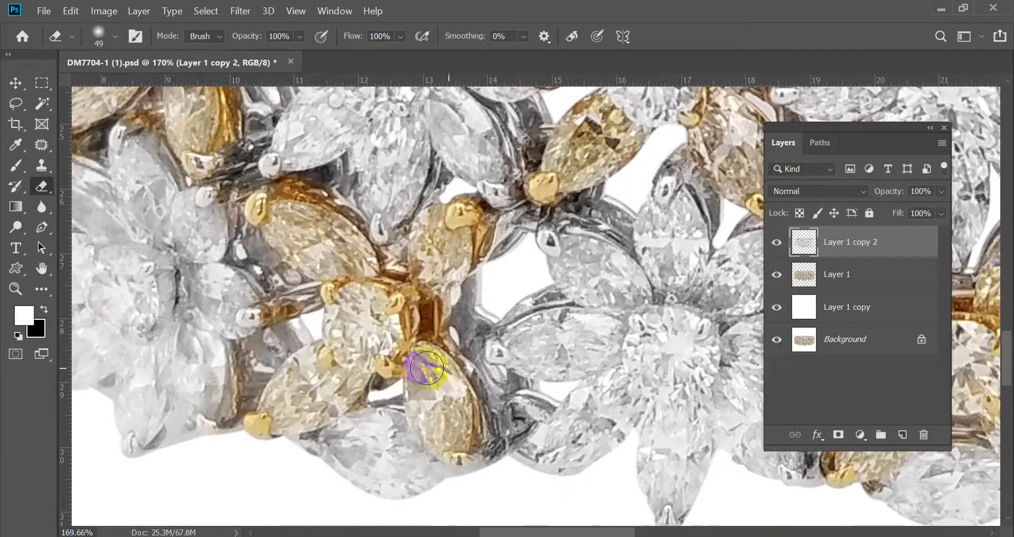
# Reveal the gold prong and remaining gold edges on the right petals of the lower row's left cluster, using the Background layer as reference.
pyautogui.keyDown('alt'); pyautogui.click(776, 343); pyautogui.keyUp('alt')
pyautogui.keyDown('alt'); pyautogui.click(776, 343); pyautogui.keyUp('alt')
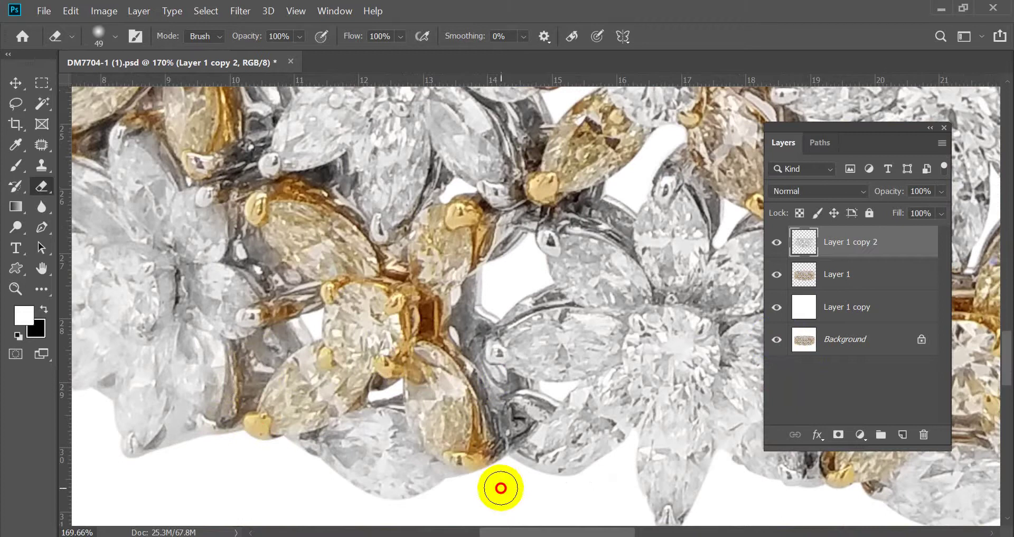
pyautogui.keyDown('alt'); pyautogui.click(777, 343); pyautogui.keyUp('alt')
pyautogui.moveTo(485, 248); pyautogui.dragTo(481, 264)
pyautogui.moveTo(466, 360); pyautogui.dragTo(463, 350)
pyautogui.scroll(-4, 365, 355)
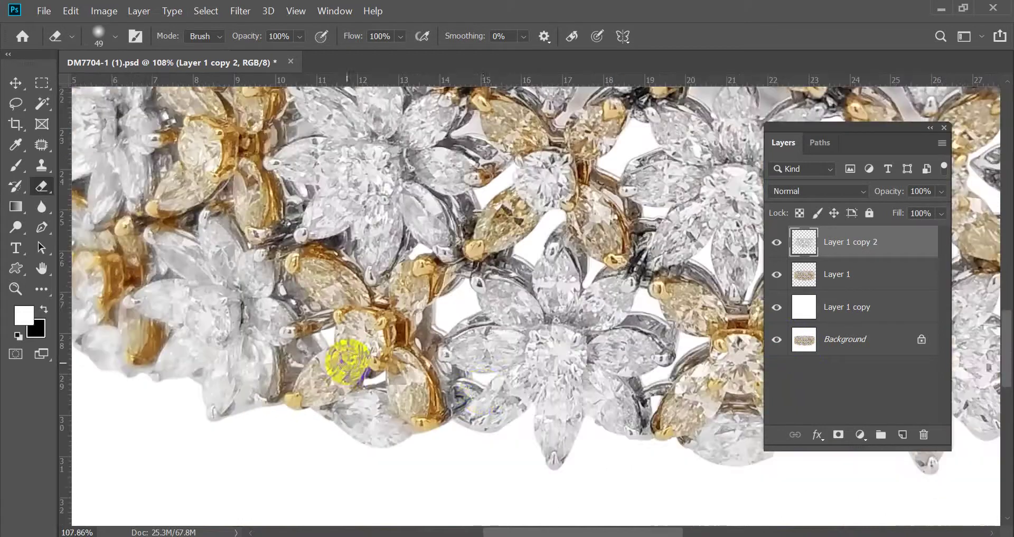
# Reveal the gold tones on the left side of the lower row's middle cluster and the adjoining white flower's prong, using the Background layer as reference.
pyautogui.scroll(4, 489, 395)
pyautogui.moveTo(652, 380); pyautogui.dragTo(348, 384)
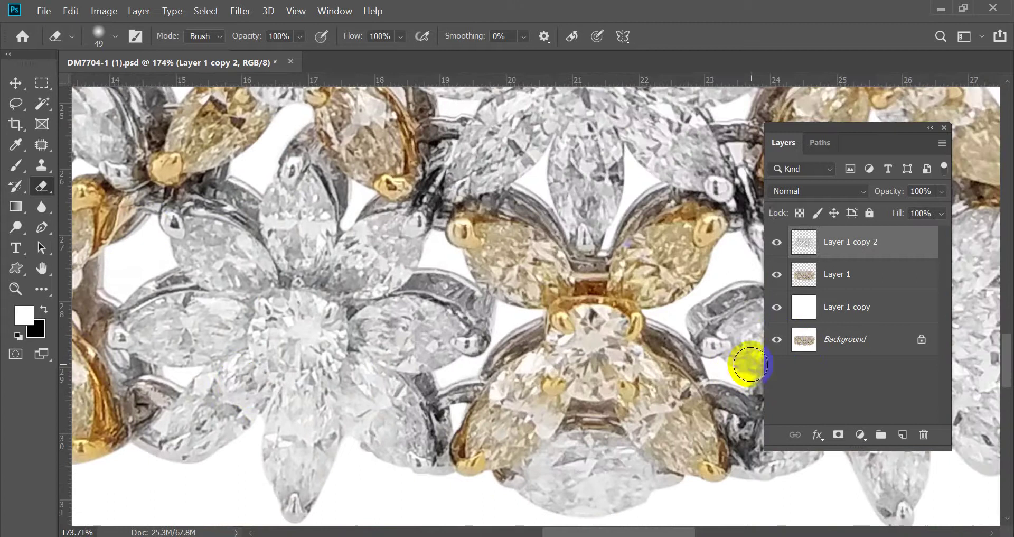
pyautogui.keyDown('alt'); pyautogui.click(776, 340); pyautogui.keyUp('alt')
pyautogui.keyDown('alt'); pyautogui.click(777, 339); pyautogui.keyUp('alt')
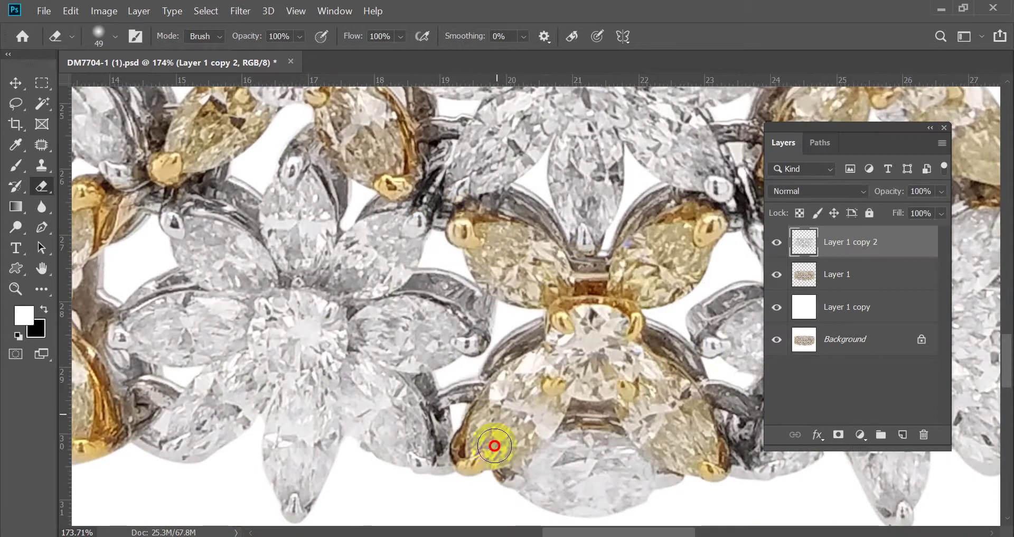
pyautogui.moveTo(669, 339); pyautogui.dragTo(378, 335)
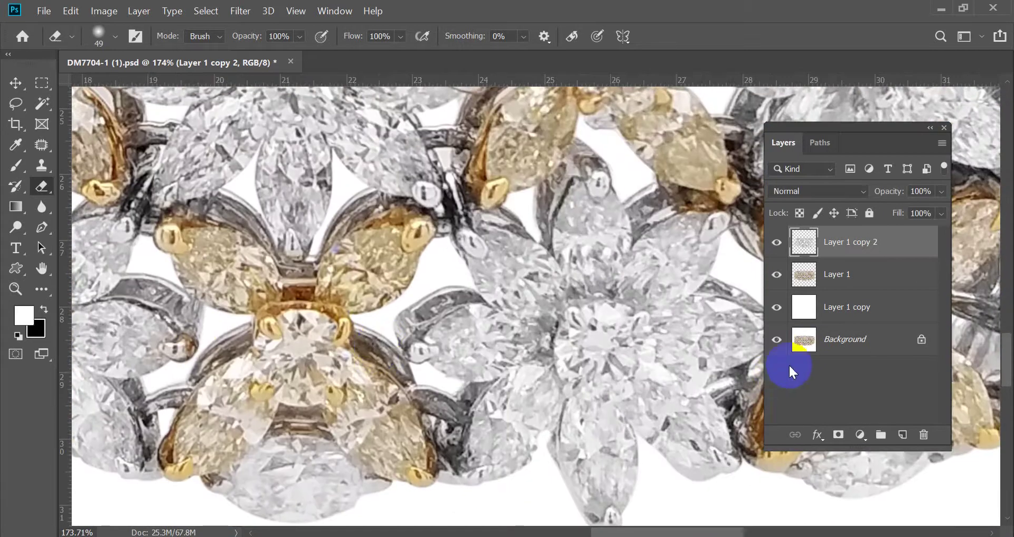
pyautogui.keyDown('alt'); pyautogui.click(777, 343); pyautogui.keyUp('alt')
# Reveal the gold connector joining the lower row's right cluster to its neighbouring white flower, using the Background layer as reference.
pyautogui.scroll(-4, 419, 407)
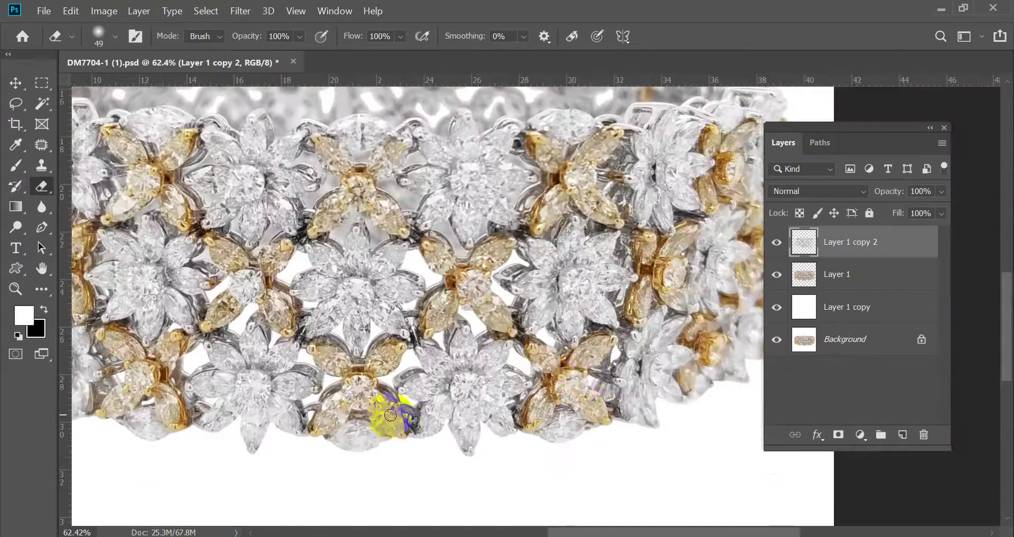
pyautogui.scroll(3, 631, 336)
pyautogui.keyDown('alt'); pyautogui.click(778, 343); pyautogui.keyUp('alt')
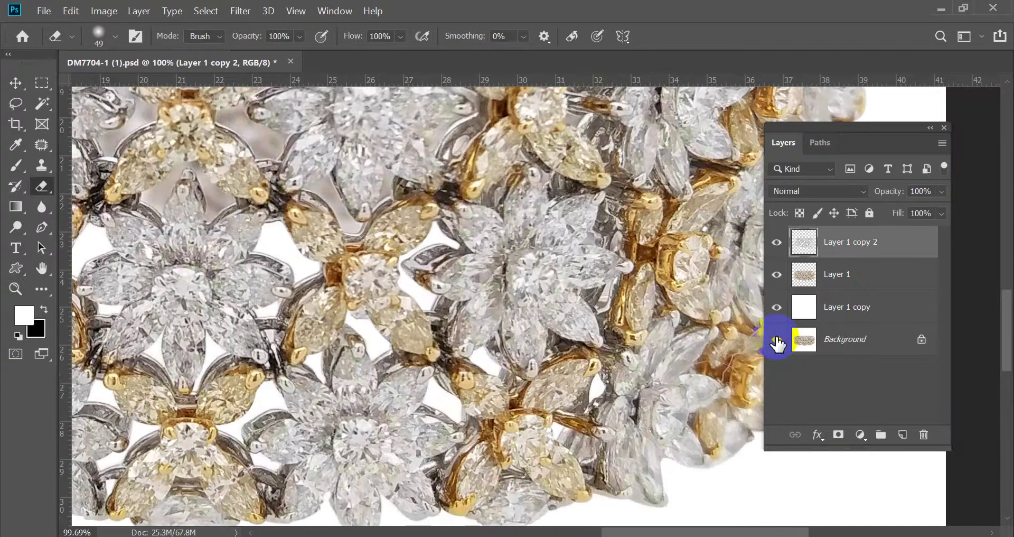
pyautogui.scroll(3, 632, 457)
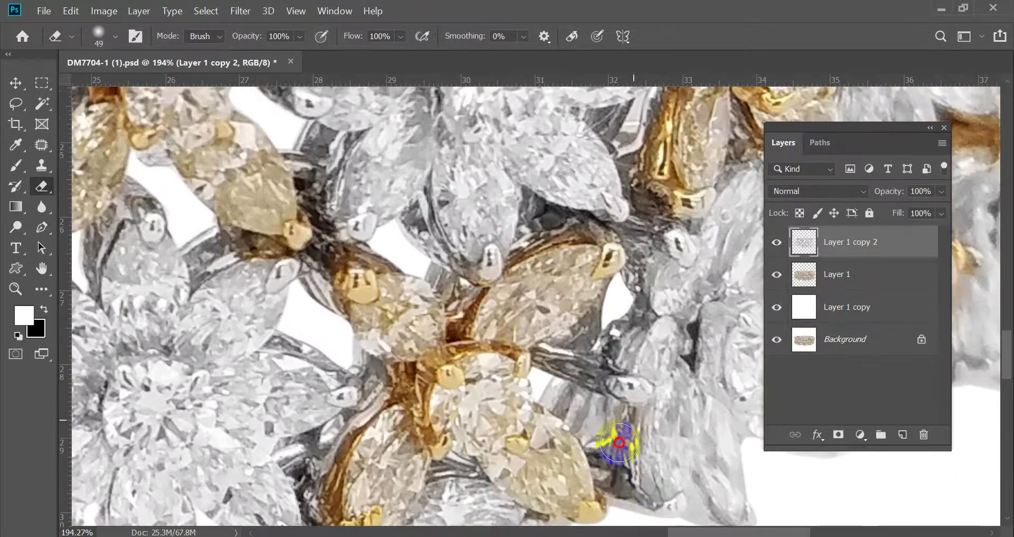
pyautogui.keyDown('alt'); pyautogui.click(775, 340); pyautogui.keyUp('alt')
pyautogui.keyDown('alt'); pyautogui.click(776, 340); pyautogui.keyUp('alt')
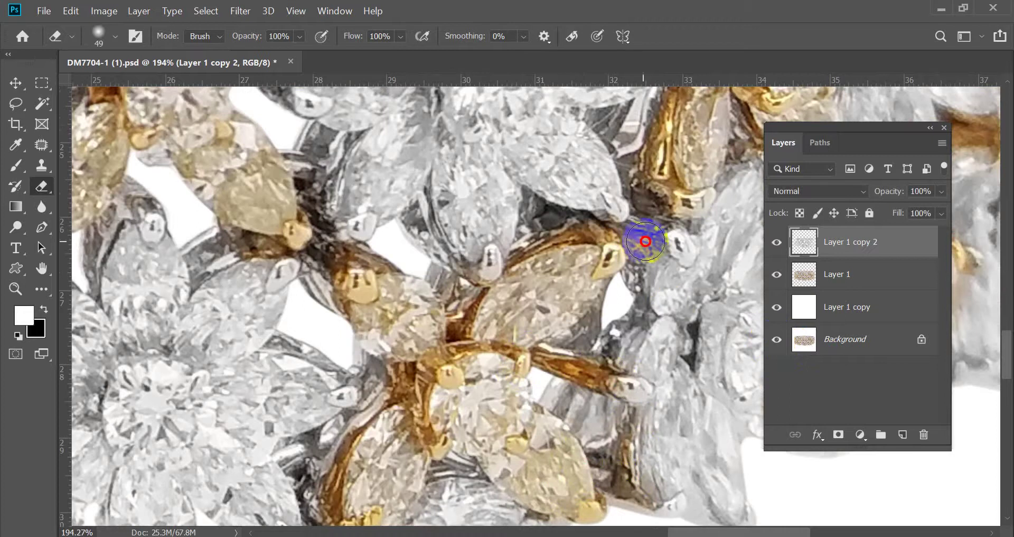
# Reveal the gold prong at the lower petal tip of the middle row's outer right cluster, using the Background layer as reference.
pyautogui.scroll(-2, 636, 283)
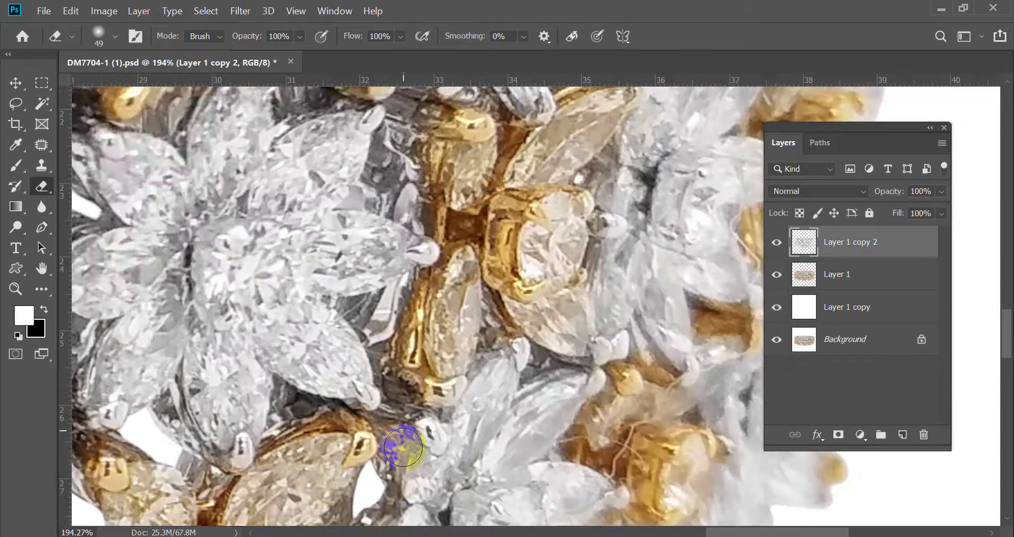
pyautogui.keyDown('alt'); pyautogui.click(778, 339); pyautogui.keyUp('alt')
pyautogui.keyDown('alt'); pyautogui.click(778, 340); pyautogui.keyUp('alt')
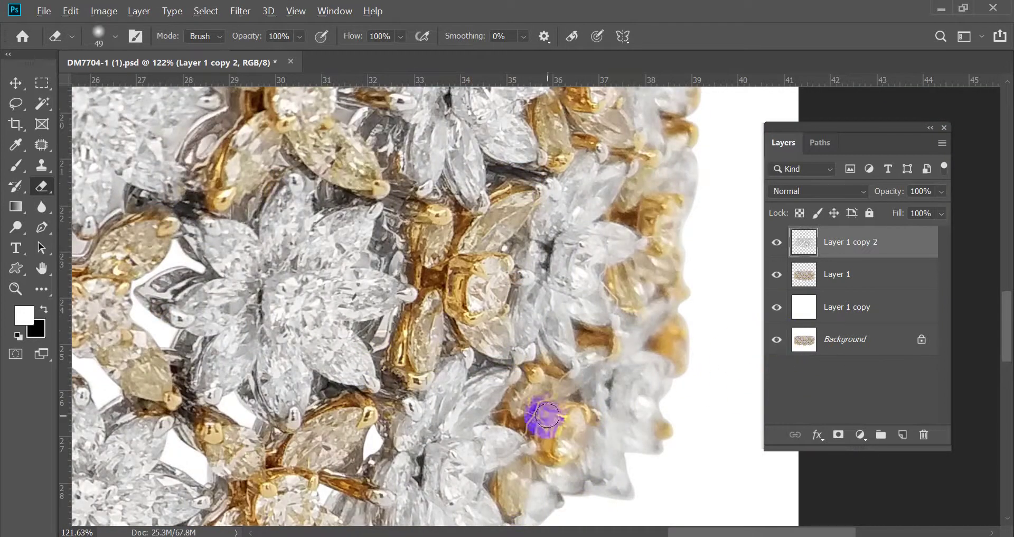
pyautogui.scroll(1, 523, 419)
pyautogui.keyDown('alt'); pyautogui.click(776, 342); pyautogui.keyUp('alt')
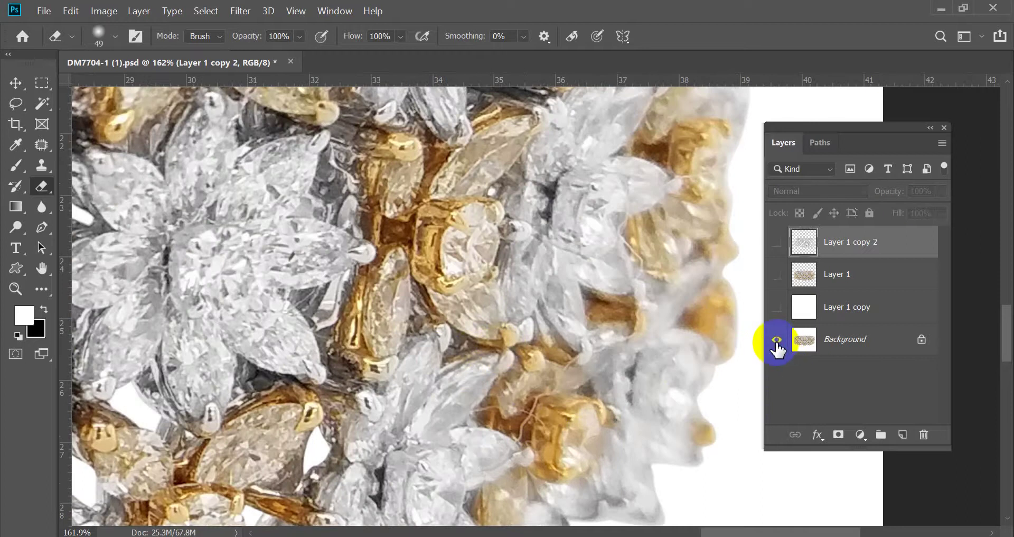
pyautogui.keyDown('alt'); pyautogui.click(777, 342); pyautogui.keyUp('alt')
pyautogui.keyDown('alt'); pyautogui.click(777, 342); pyautogui.keyUp('alt')
pyautogui.keyDown('alt'); pyautogui.click(776, 342); pyautogui.keyUp('alt')
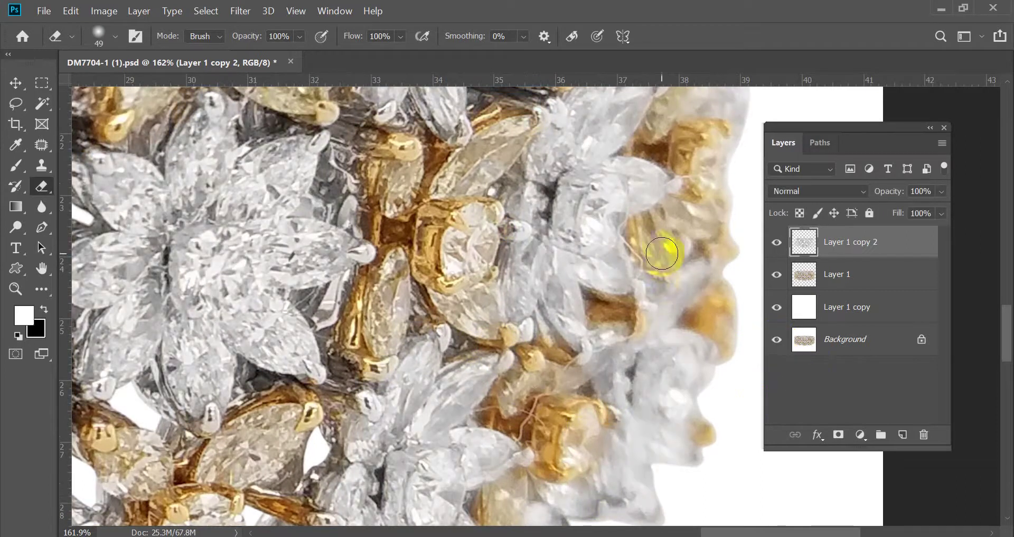
# Compare the bracelet's lower right edge and upper right section with the Background layer to look for remaining gold.
pyautogui.scroll(-3, 687, 291)
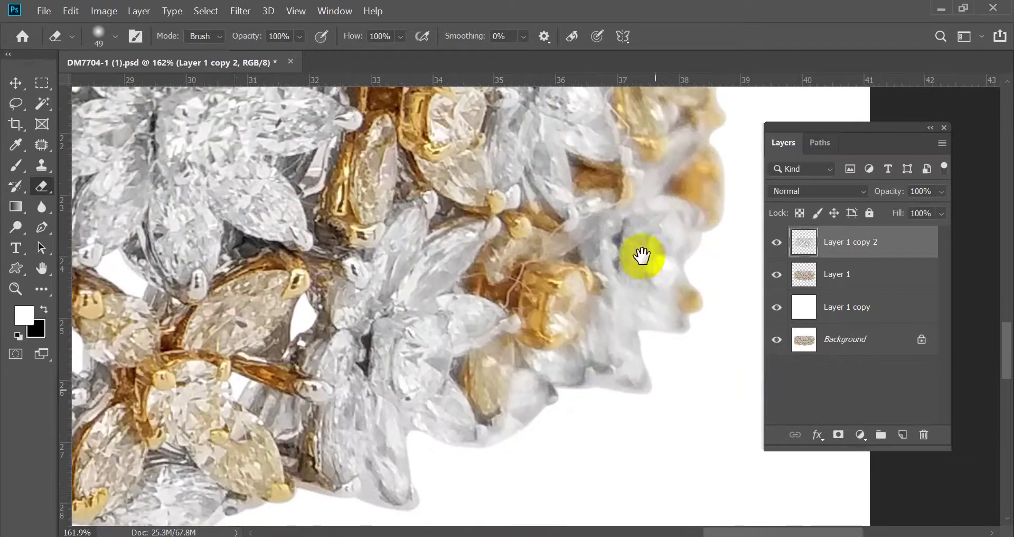
pyautogui.keyDown('alt'); pyautogui.click(777, 341); pyautogui.keyUp('alt')
pyautogui.keyDown('alt'); pyautogui.click(777, 342); pyautogui.keyUp('alt')
pyautogui.scroll(-5, 622, 369)
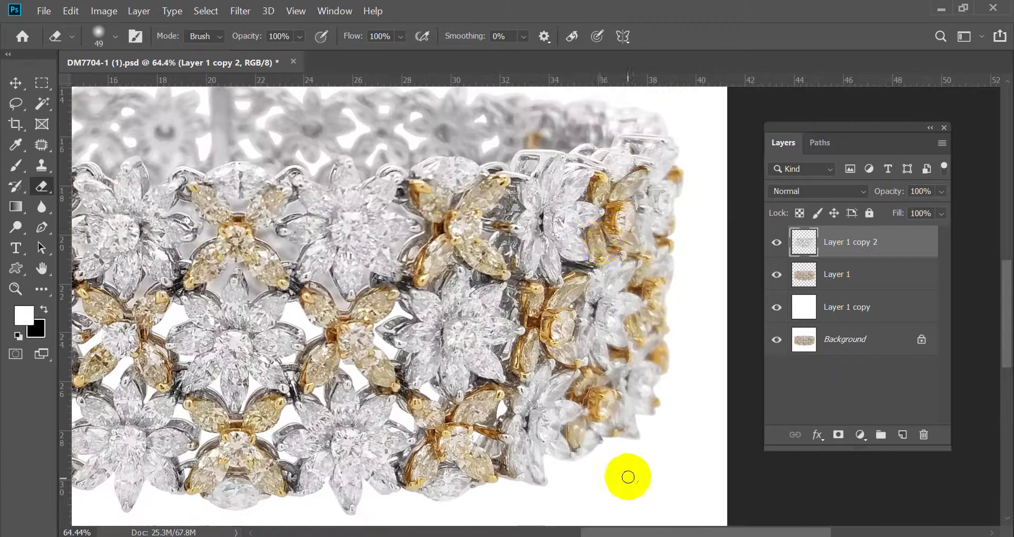
pyautogui.scroll(3, 648, 403)
pyautogui.keyDown('alt'); pyautogui.click(776, 340); pyautogui.keyUp('alt')
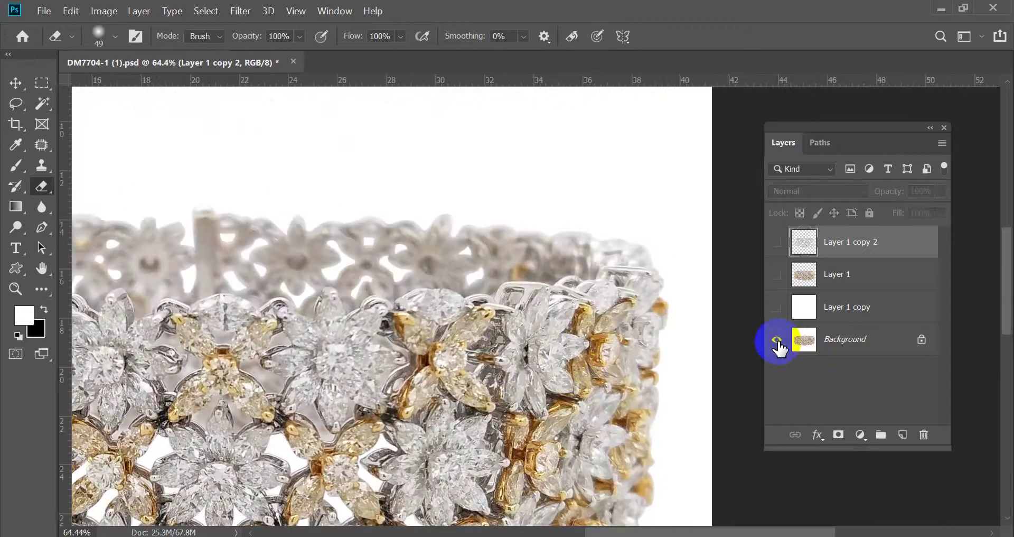
pyautogui.keyDown('alt'); pyautogui.click(776, 340); pyautogui.keyUp('alt')
pyautogui.scroll(3, 671, 312)
pyautogui.scroll(-5, 653, 324)
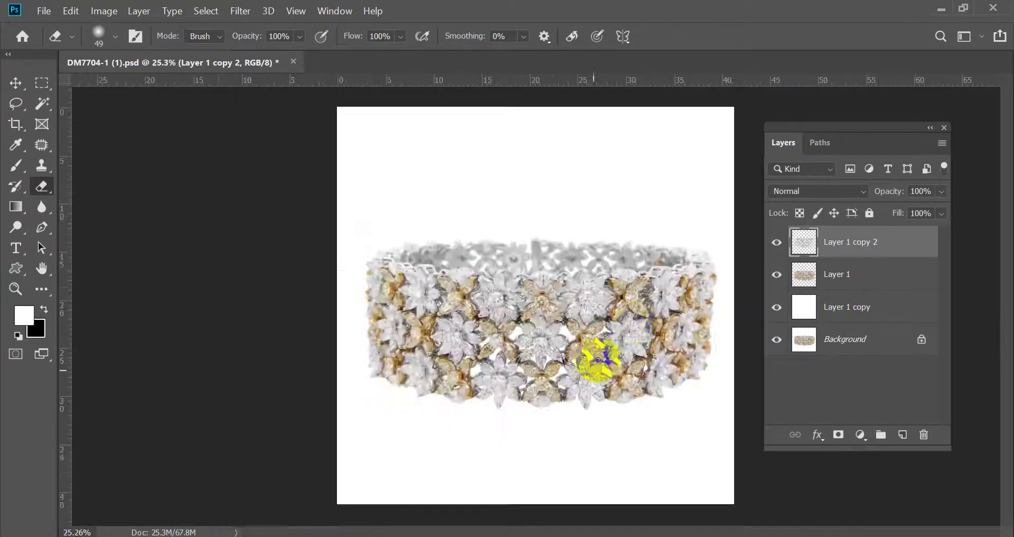
# Try brightening the gold with a Levels adjustment above Layer 1, setting the highlight input to 242, and compare before and after.
pyautogui.scroll(1, 600, 356)
pyautogui.click(876, 274)
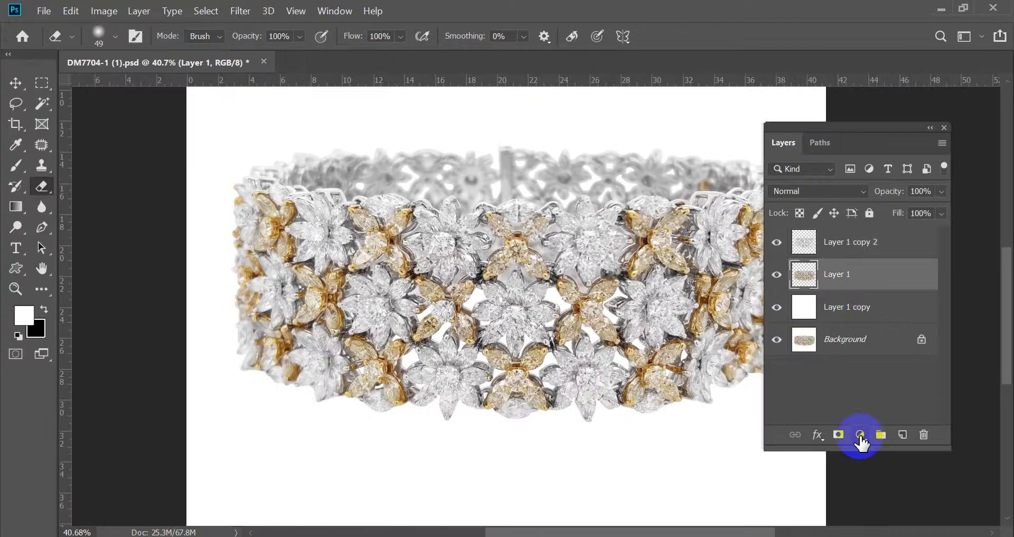
pyautogui.click(860, 435)
pyautogui.click(901, 217)
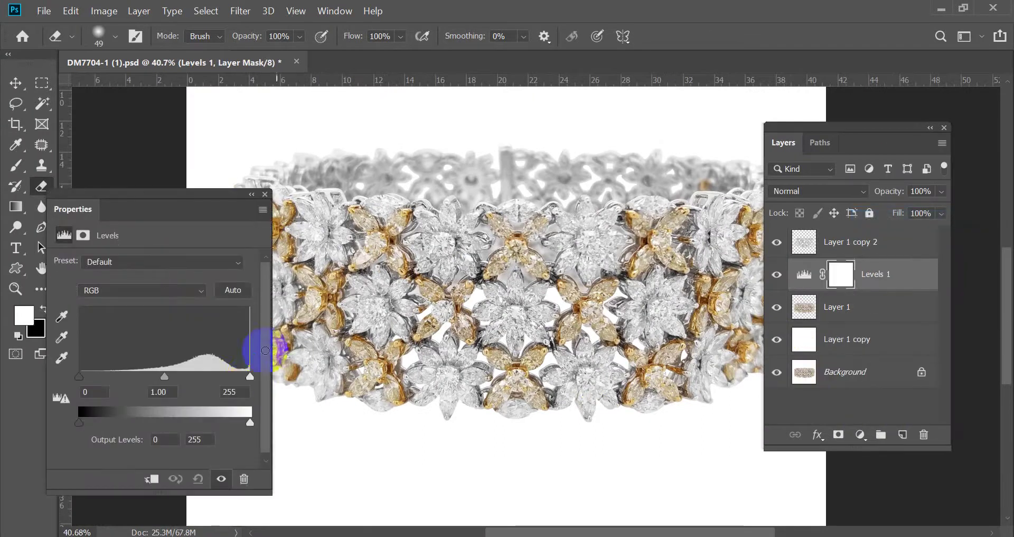
pyautogui.moveTo(249, 378); pyautogui.dragTo(242, 375)
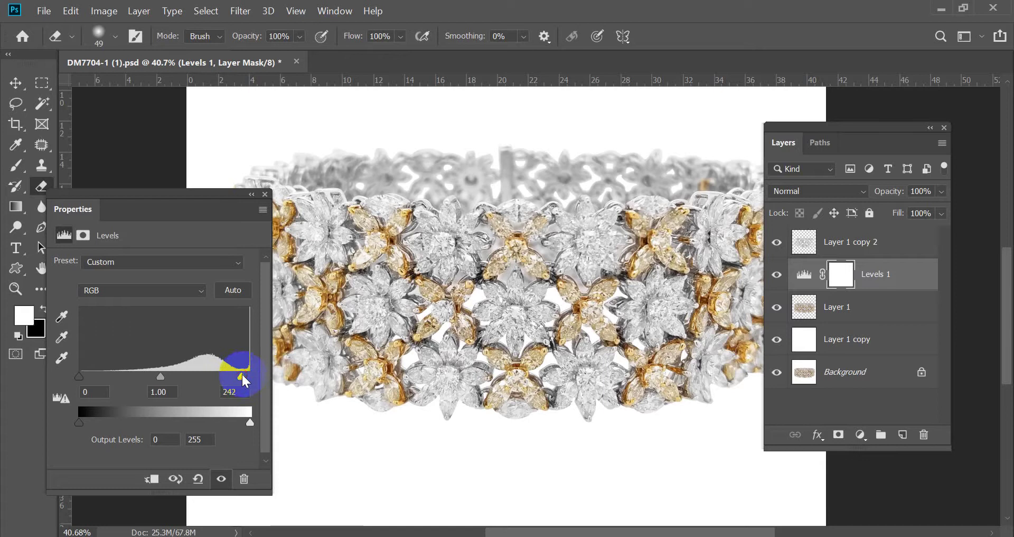
pyautogui.click(265, 195)
pyautogui.hotkey('ctrl', '0')
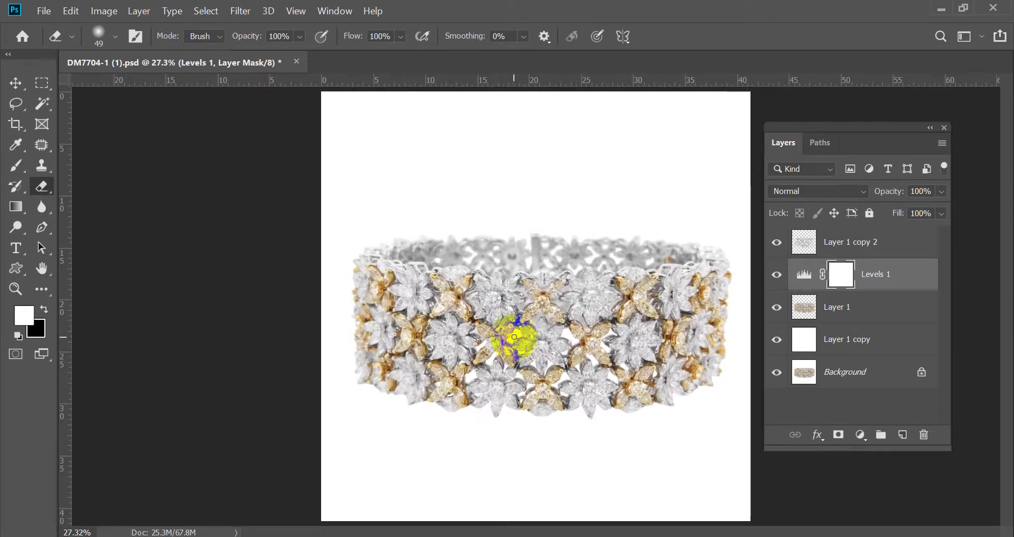
pyautogui.click(777, 275)
pyautogui.click(777, 274)
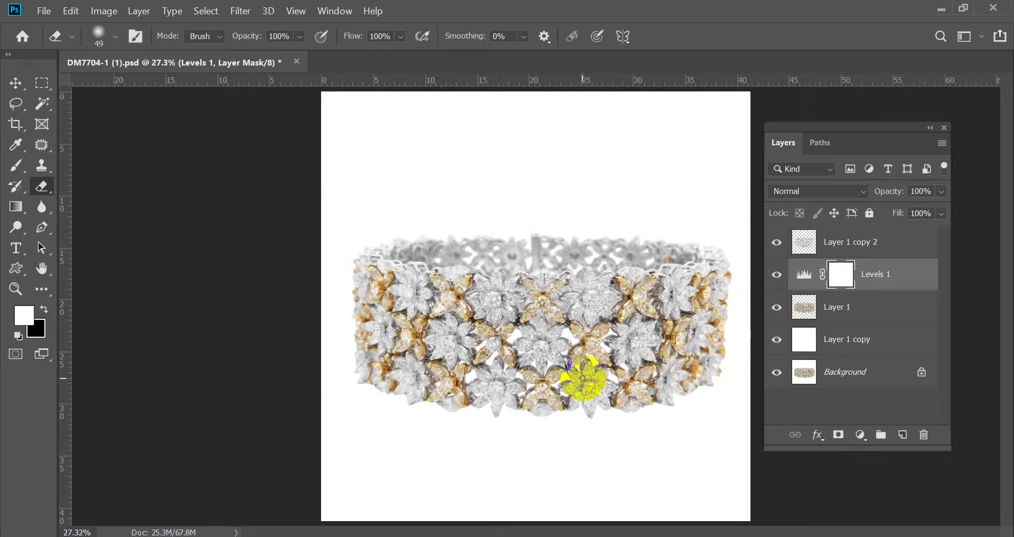
# Erase the Levels mask over the bright lower left petal of the upper row's left cluster with a size 35 brush and compare the result.
pyautogui.scroll(10, 579, 371)
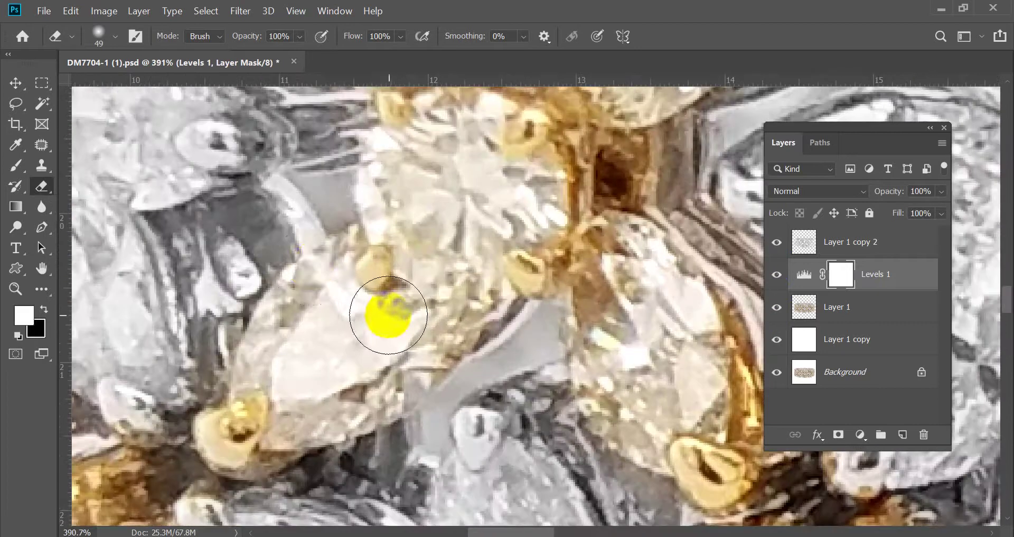
pyautogui.click(389, 315)
pyautogui.keyDown('alt'); pyautogui.rightClick(313, 373); pyautogui.keyUp('alt')
pyautogui.moveTo(317, 370)
pyautogui.mouseDown()
pyautogui.moveTo(346, 284)
pyautogui.moveTo(326, 378)
pyautogui.moveTo(394, 323)
pyautogui.mouseUp()
pyautogui.scroll(-10, 310, 415)
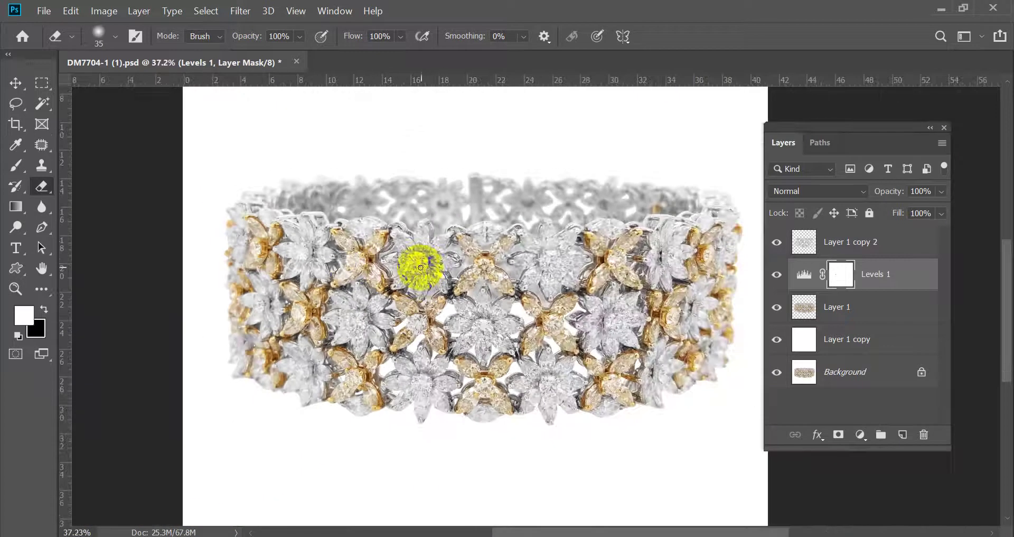
pyautogui.click(803, 331)
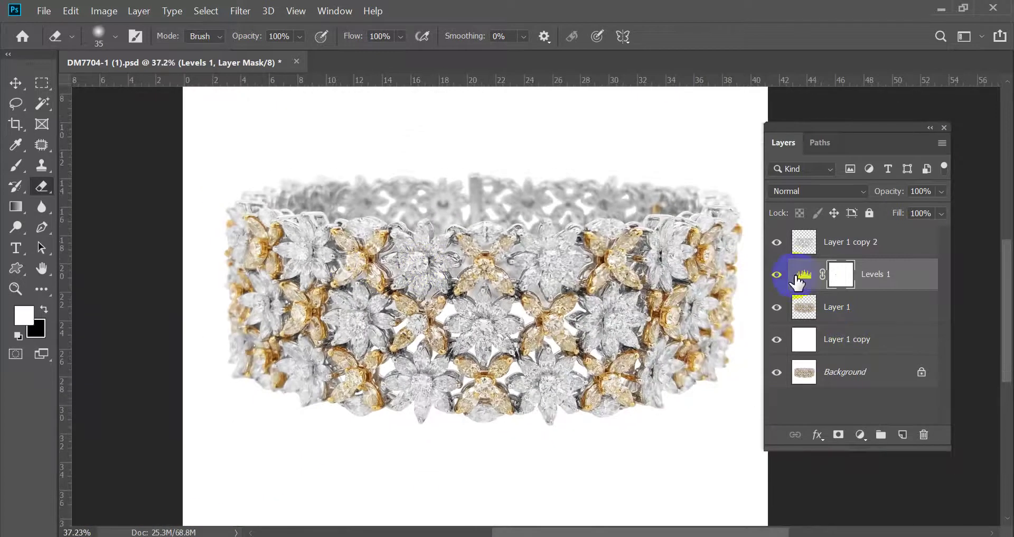
pyautogui.click(776, 275)
pyautogui.click(777, 274)
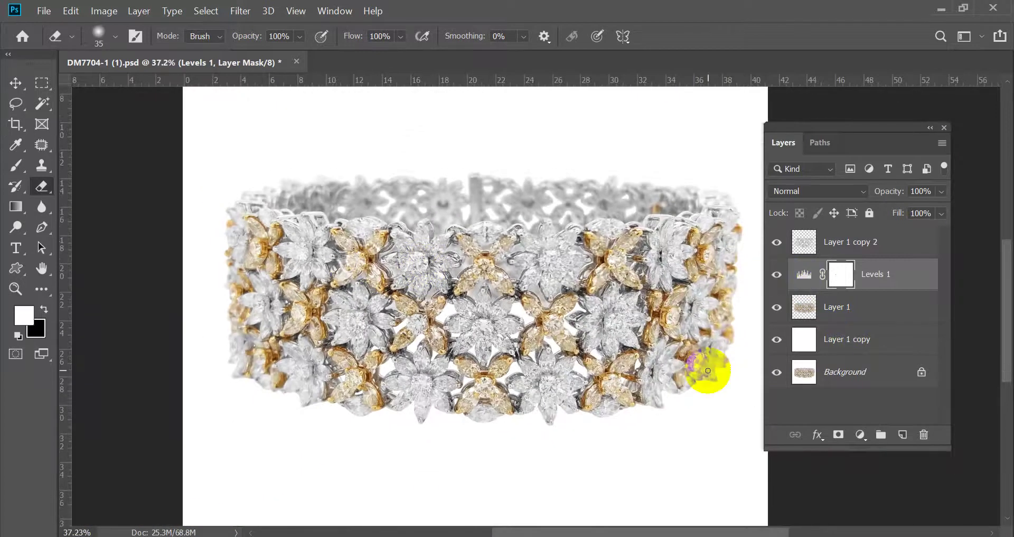
# Delete the Levels adjustment layer and save the layered PSD.
pyautogui.press('Delete')
pyautogui.hotkey('ctrl', 's')
pyautogui.hotkey('ctrl', '0')
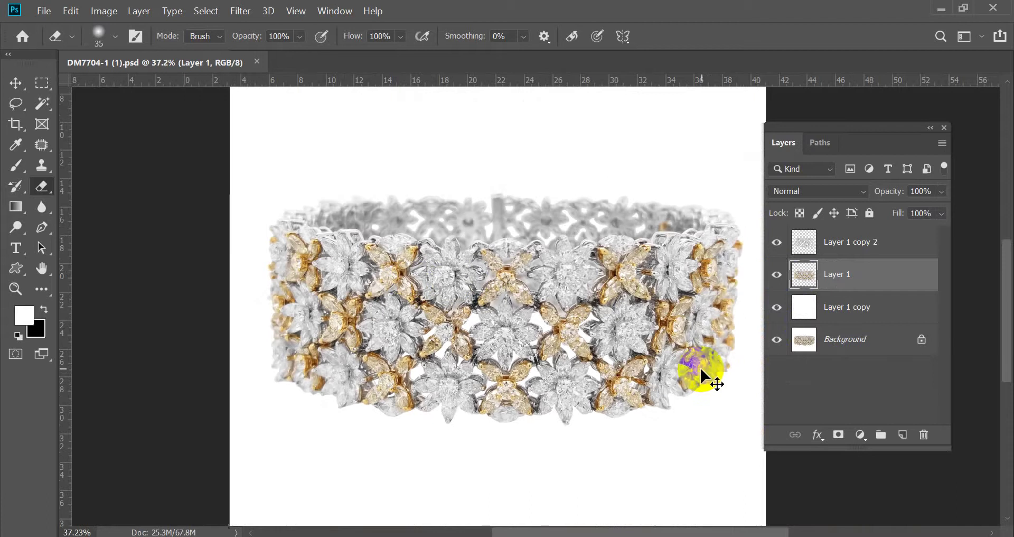
# On Layer 1 copy 2, reveal the blurred gold bar in the back band's cluster left of the clasp, using the Background layer as reference.
pyautogui.click(866, 244)
pyautogui.keyDown('alt'); pyautogui.click(777, 339); pyautogui.keyUp('alt')
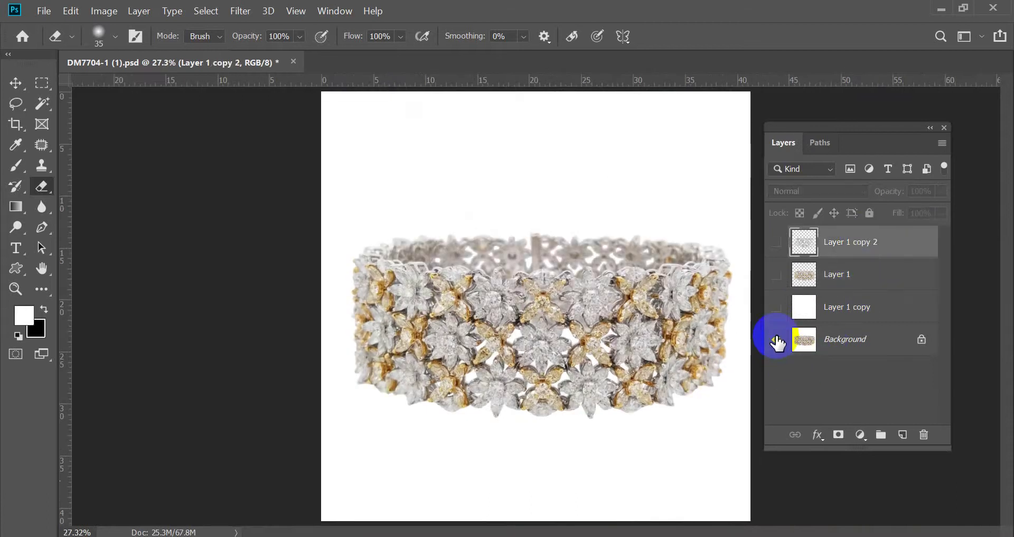
pyautogui.keyDown('alt'); pyautogui.click(777, 339); pyautogui.keyUp('alt')
pyautogui.keyDown('alt'); pyautogui.click(777, 339); pyautogui.keyUp('alt')
pyautogui.keyDown('alt'); pyautogui.click(777, 339); pyautogui.keyUp('alt')
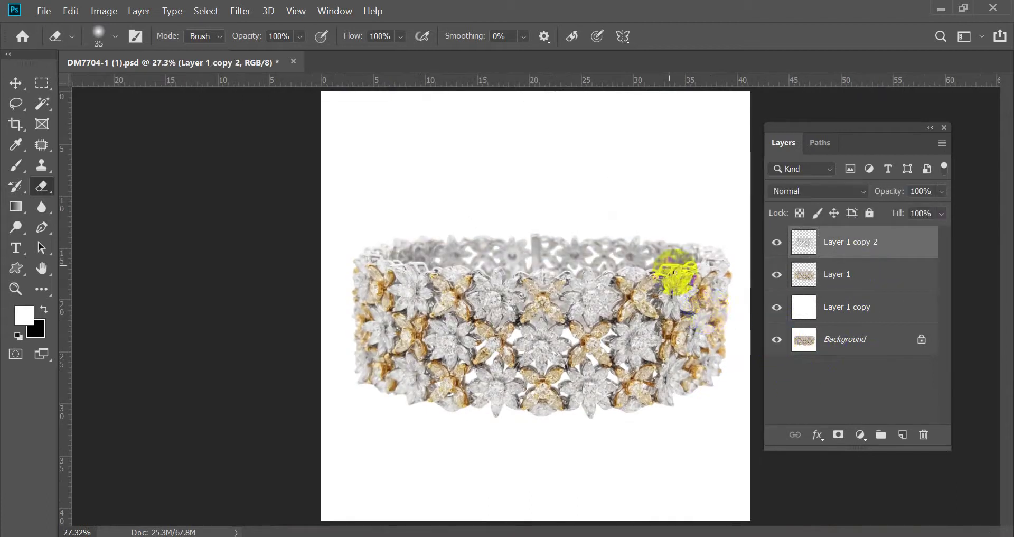
pyautogui.scroll(5, 675, 272)
pyautogui.keyDown('alt'); pyautogui.click(777, 339); pyautogui.keyUp('alt')
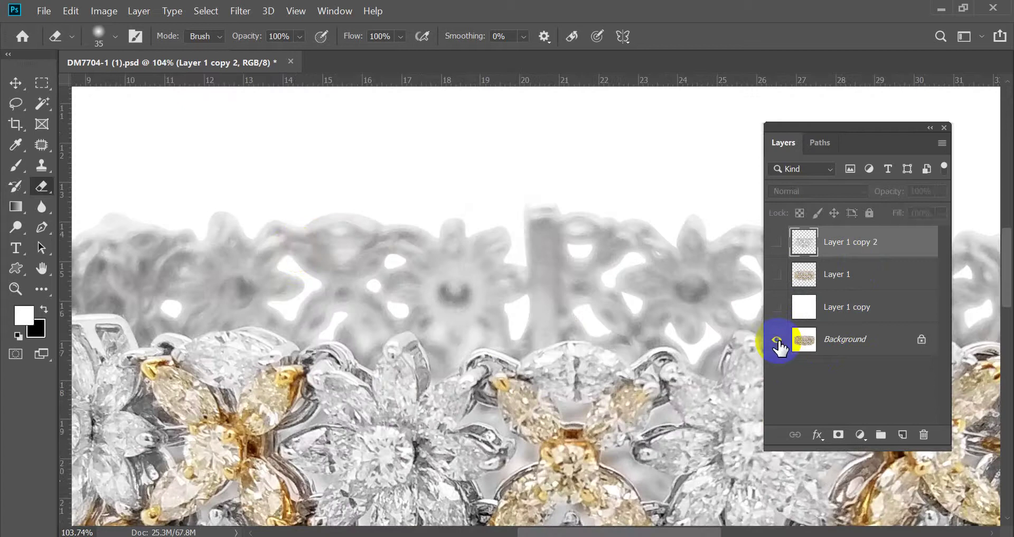
pyautogui.keyDown('alt'); pyautogui.click(777, 339); pyautogui.keyUp('alt')
pyautogui.scroll(3, 456, 306)
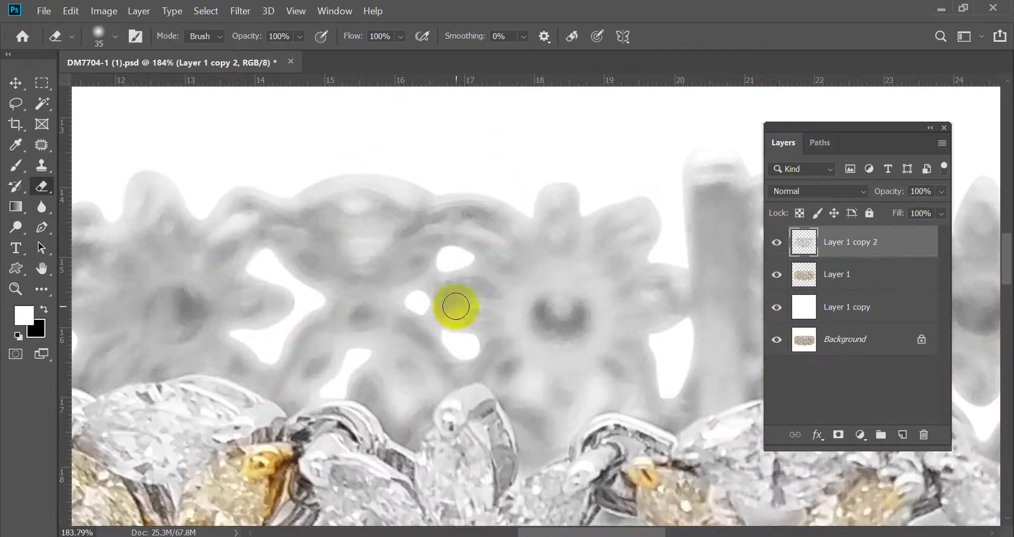
pyautogui.keyDown('alt'); pyautogui.click(777, 339); pyautogui.keyUp('alt')
pyautogui.keyDown('alt'); pyautogui.click(777, 340); pyautogui.keyUp('alt')
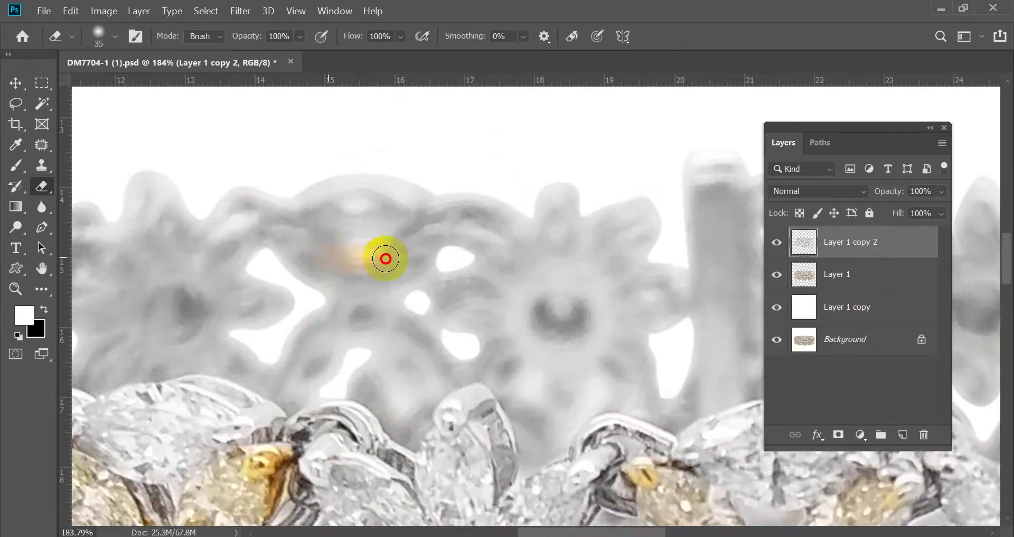
pyautogui.moveTo(386, 258); pyautogui.dragTo(396, 257)
# Reveal the diagonal gold petal edge below that bar and the small gold spot beneath the adjacent back-band flower, using the Background layer as reference.
pyautogui.keyDown('alt'); pyautogui.click(777, 339); pyautogui.keyUp('alt')
pyautogui.keyDown('alt'); pyautogui.click(777, 339); pyautogui.keyUp('alt')
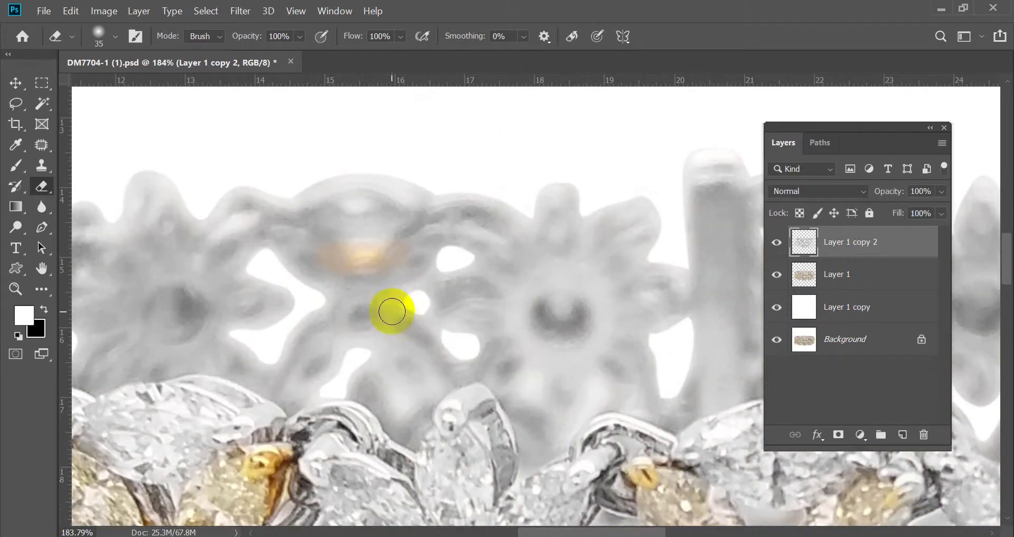
pyautogui.moveTo(392, 311); pyautogui.dragTo(430, 351)
pyautogui.keyDown('alt'); pyautogui.click(777, 339); pyautogui.keyUp('alt')
pyautogui.keyDown('alt'); pyautogui.click(777, 339); pyautogui.keyUp('alt')
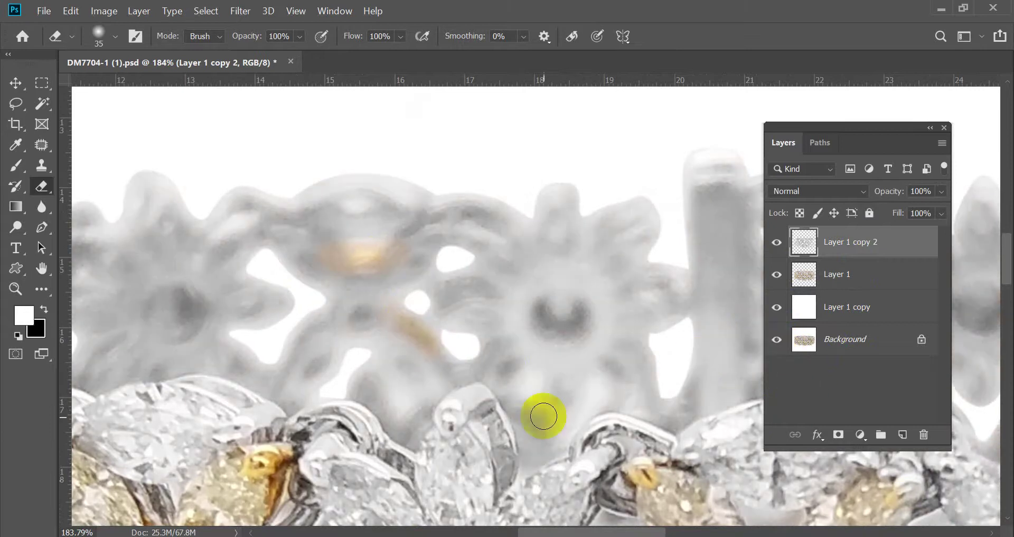
pyautogui.moveTo(544, 415)
pyautogui.mouseDown()
pyautogui.moveTo(532, 419)
pyautogui.moveTo(548, 412)
pyautogui.mouseUp()
# Reveal the faint gold spot near the left end of the back band, using the Background layer as reference.
pyautogui.hscroll(-5, 597, 370)
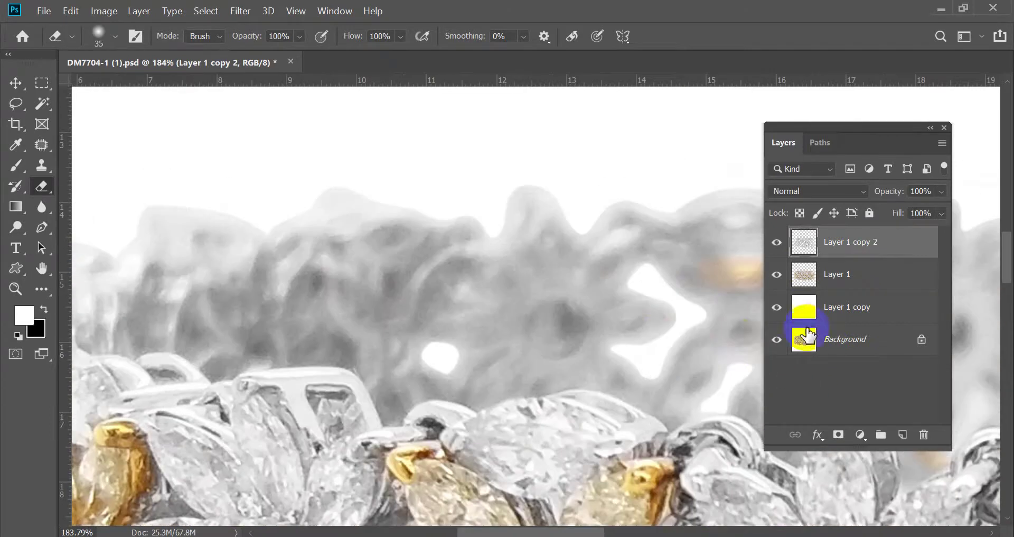
pyautogui.keyDown('alt'); pyautogui.click(777, 339); pyautogui.keyUp('alt')
pyautogui.keyDown('alt'); pyautogui.click(777, 339); pyautogui.keyUp('alt')
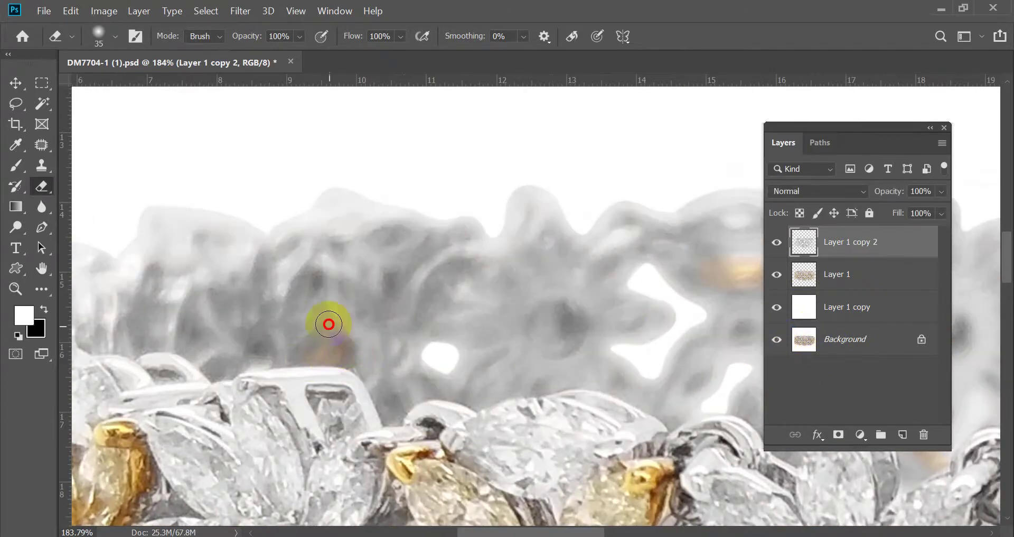
pyautogui.scroll(-5, 239, 294)
pyautogui.scroll(4, 622, 310)
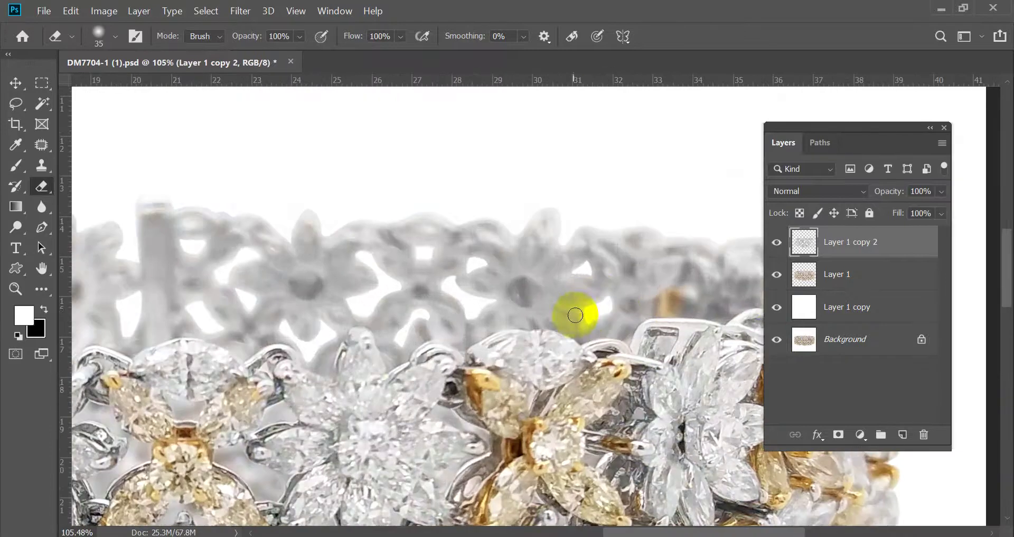
# Compare the edited back band with the original Background layer, checking the clasp and the flowers beside it for differences in metal tone.
pyautogui.keyDown('alt'); pyautogui.click(776, 342); pyautogui.keyUp('alt')
pyautogui.keyDown('alt'); pyautogui.click(776, 341); pyautogui.keyUp('alt')
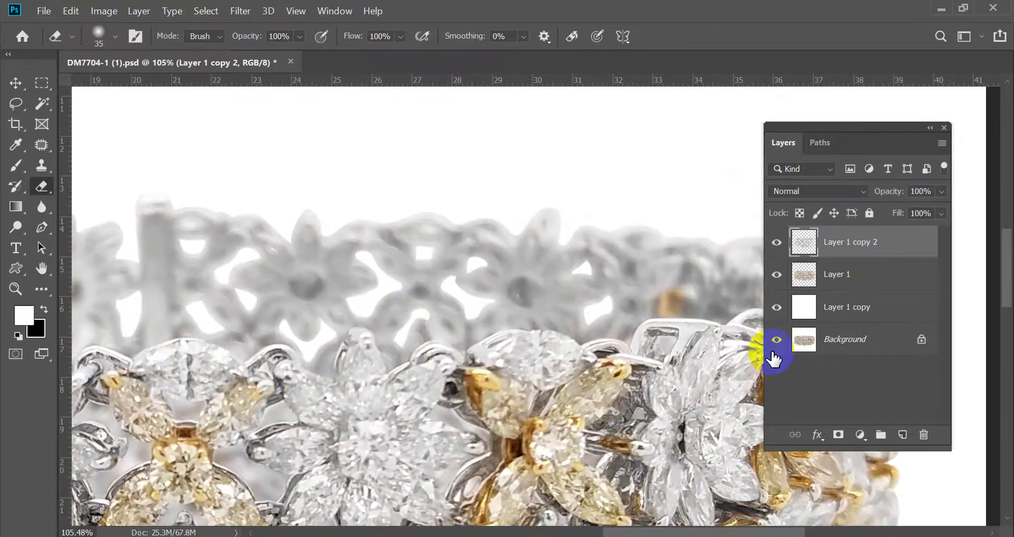
pyautogui.keyDown('alt'); pyautogui.click(777, 341); pyautogui.keyUp('alt')
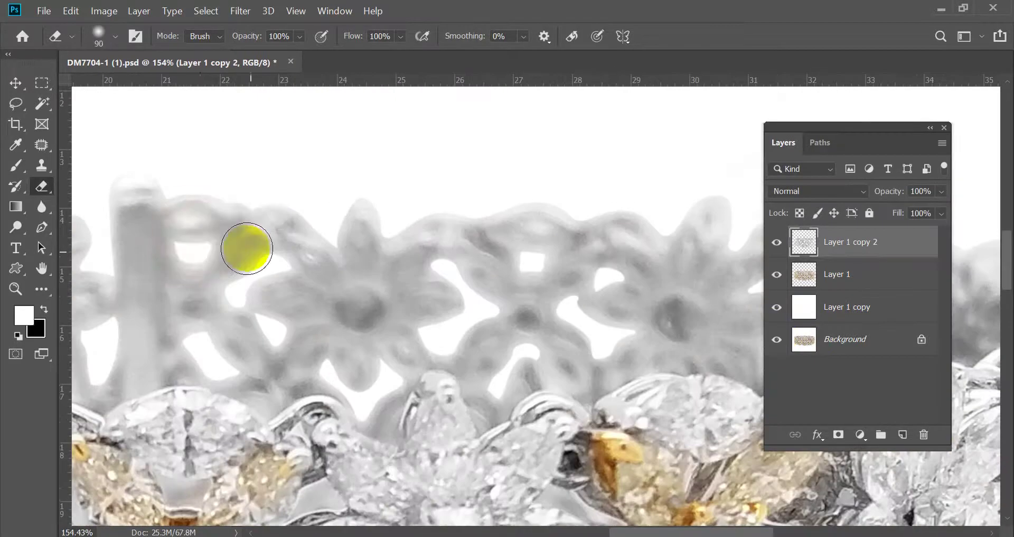
pyautogui.scroll(-5, 233, 253)
pyautogui.keyDown('alt'); pyautogui.click(775, 339); pyautogui.keyUp('alt')
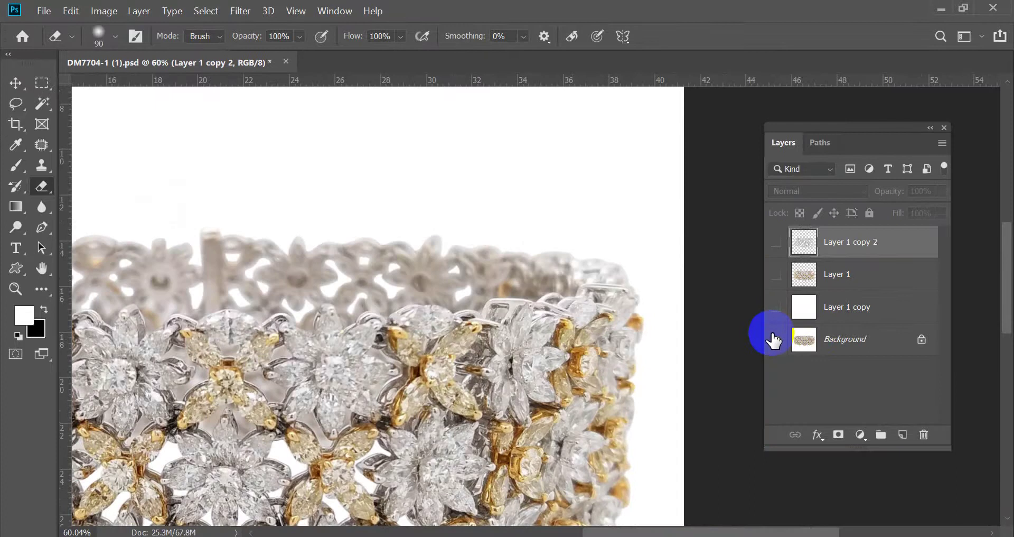
pyautogui.keyDown('alt'); pyautogui.click(776, 338); pyautogui.keyUp('alt')
pyautogui.scroll(3, 211, 219)
pyautogui.scroll(-6, 421, 343)
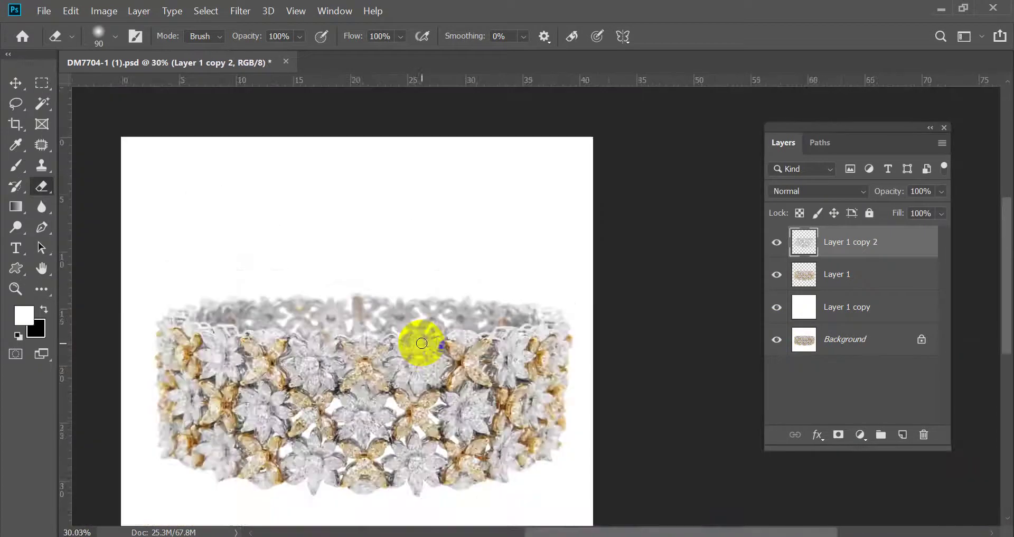
pyautogui.scroll(-2, 421, 343)
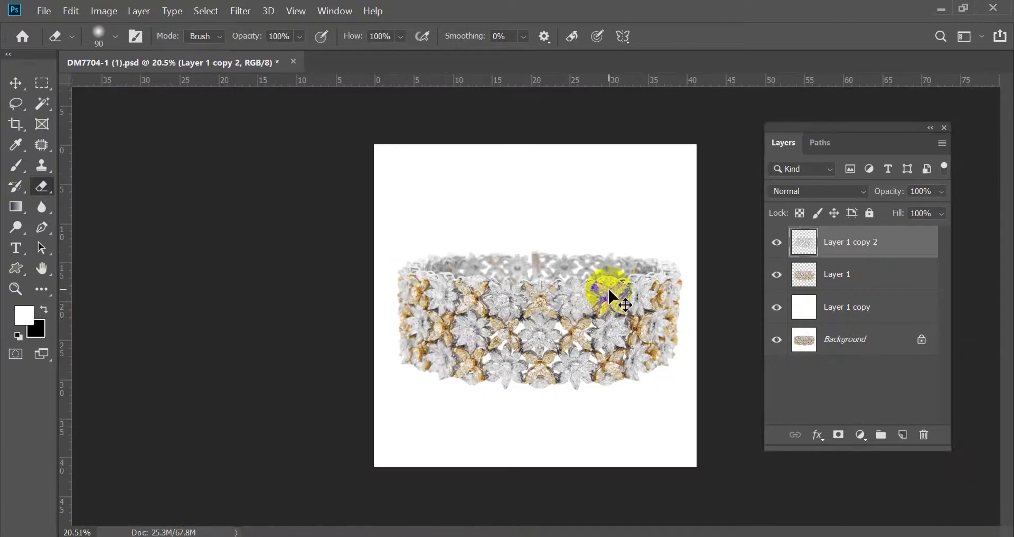
pyautogui.scroll(5, 605, 296)
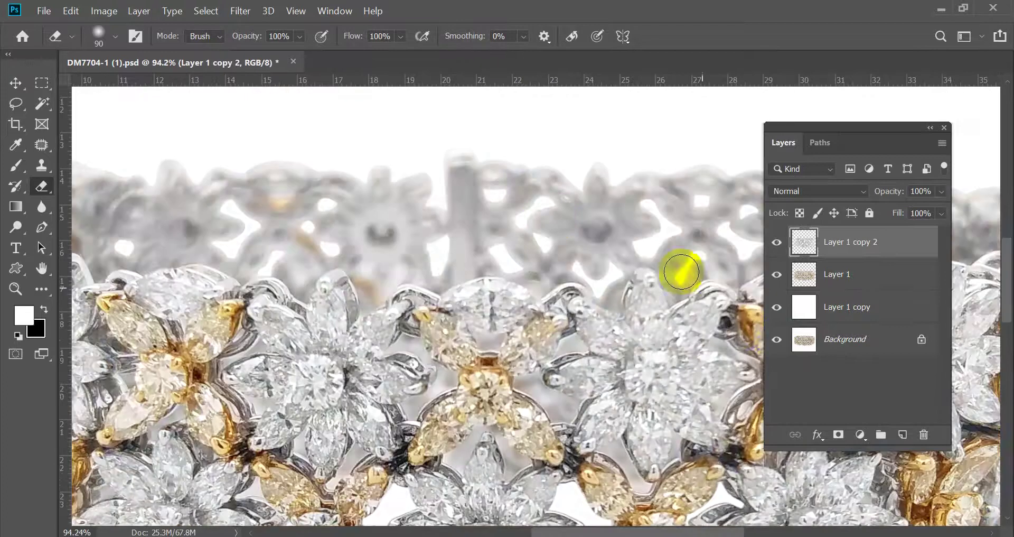
pyautogui.keyDown('alt'); pyautogui.click(777, 341); pyautogui.keyUp('alt')
pyautogui.keyDown('alt'); pyautogui.click(777, 343); pyautogui.keyUp('alt')
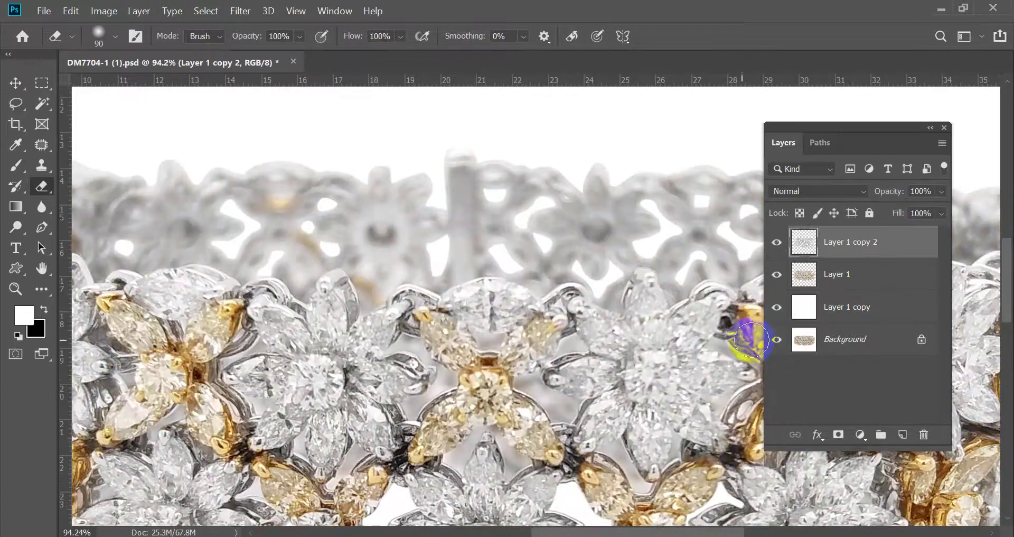
pyautogui.scroll(-5, 327, 296)
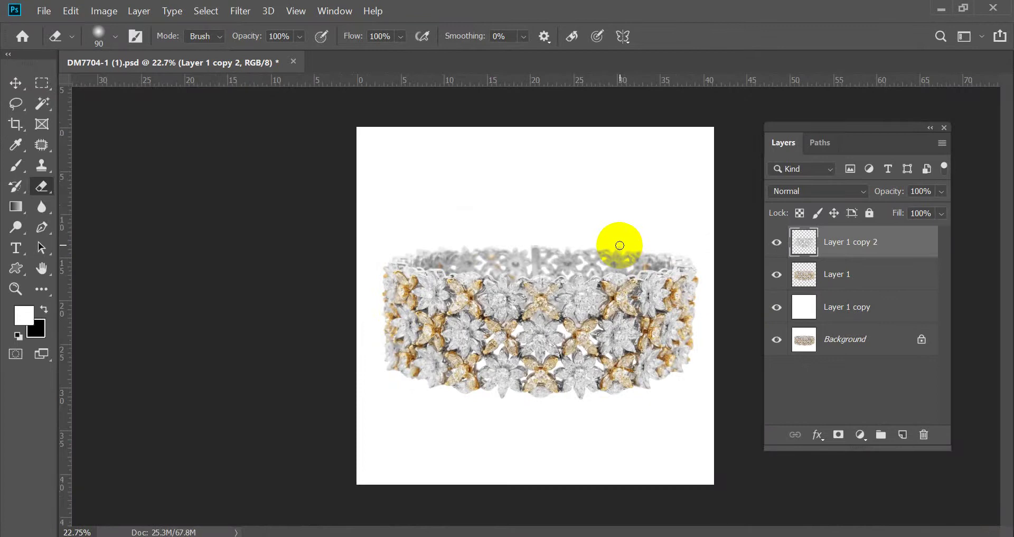
pyautogui.scroll(7, 618, 248)
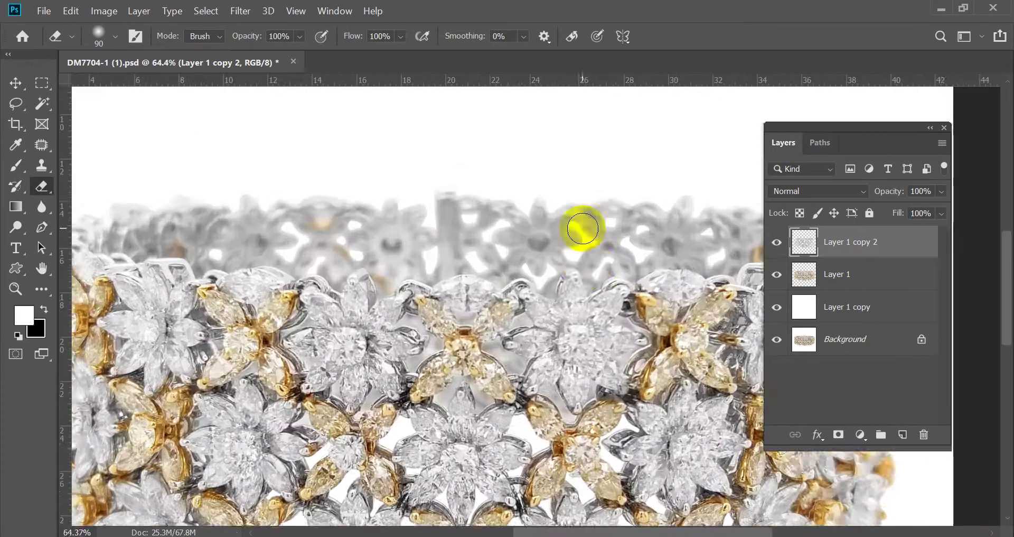
pyautogui.keyDown('alt'); pyautogui.click(771, 345); pyautogui.keyUp('alt')
pyautogui.keyDown('alt'); pyautogui.click(770, 340); pyautogui.keyUp('alt')
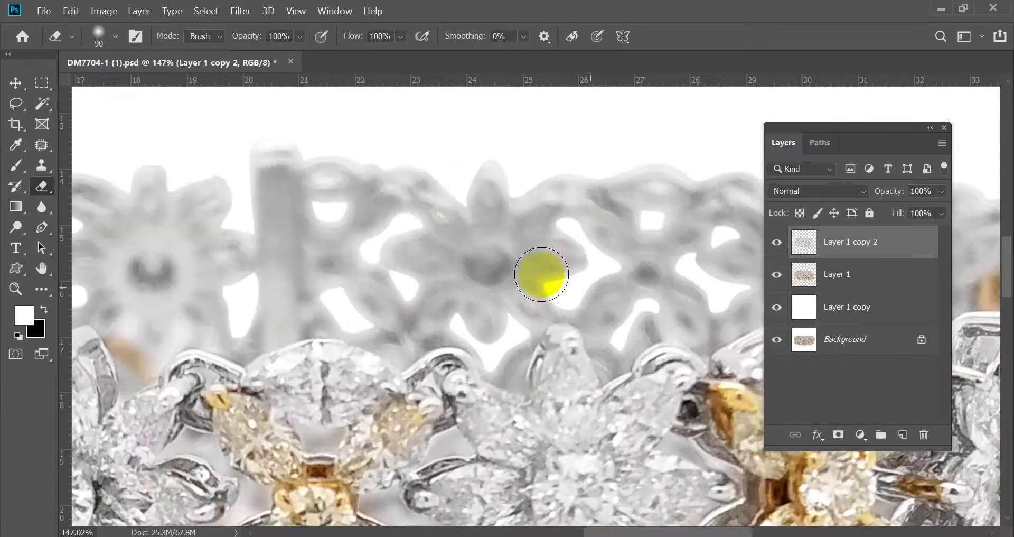
# Try to reveal the original warm tone on Layer 1 copy 2 around the clasp, its adjoining cluster and the second back-band flower beyond it.
pyautogui.moveTo(274, 173); pyautogui.dragTo(323, 224)
pyautogui.scroll(-7, 426, 214)
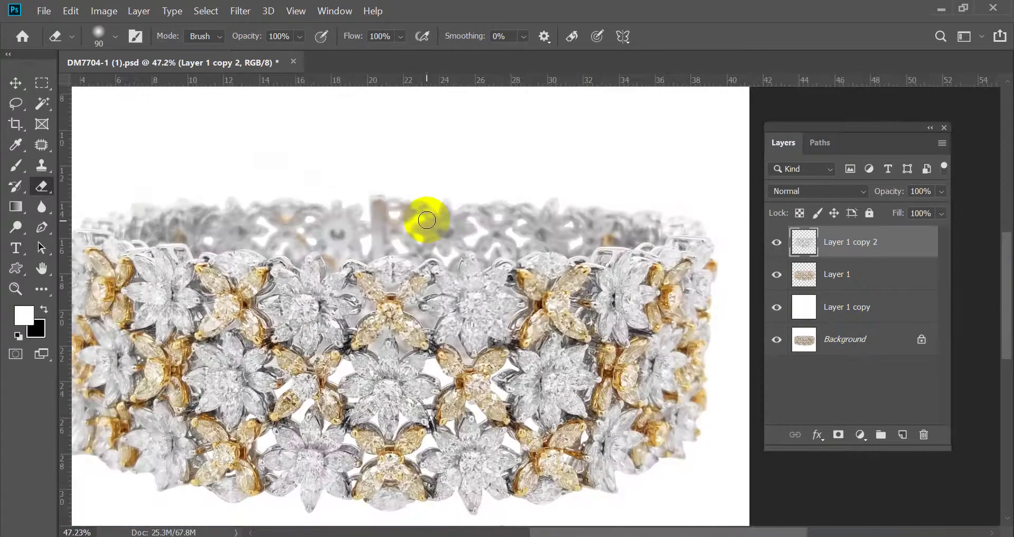
pyautogui.scroll(5, 584, 247)
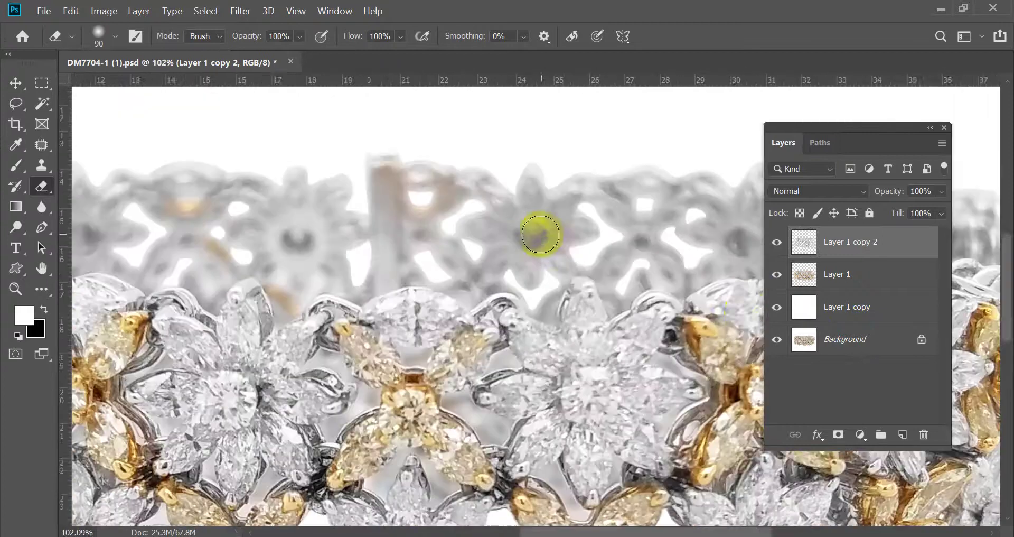
pyautogui.keyDown('alt'); pyautogui.click(777, 344); pyautogui.keyUp('alt')
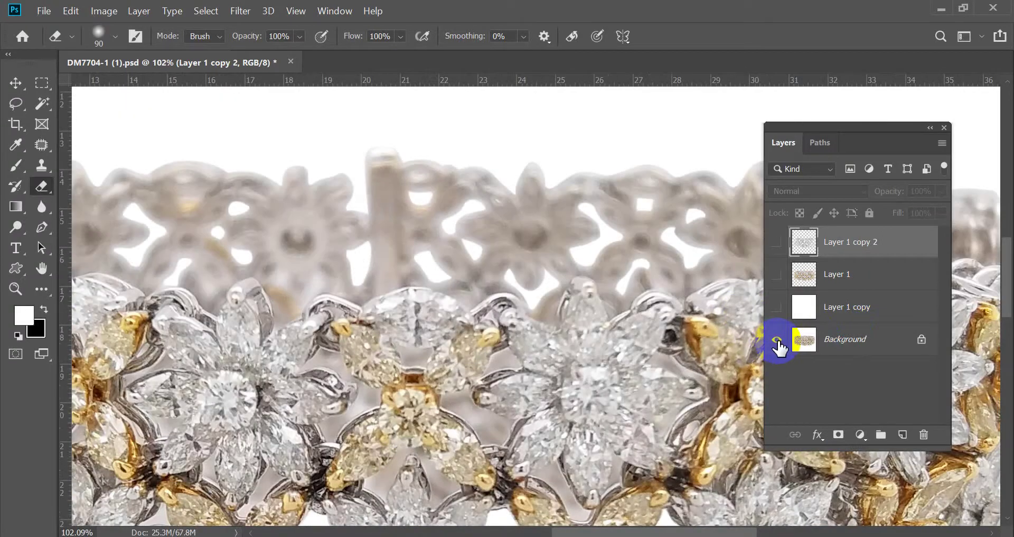
pyautogui.keyDown('alt'); pyautogui.click(777, 344); pyautogui.keyUp('alt')
pyautogui.scroll(-3, 581, 278)
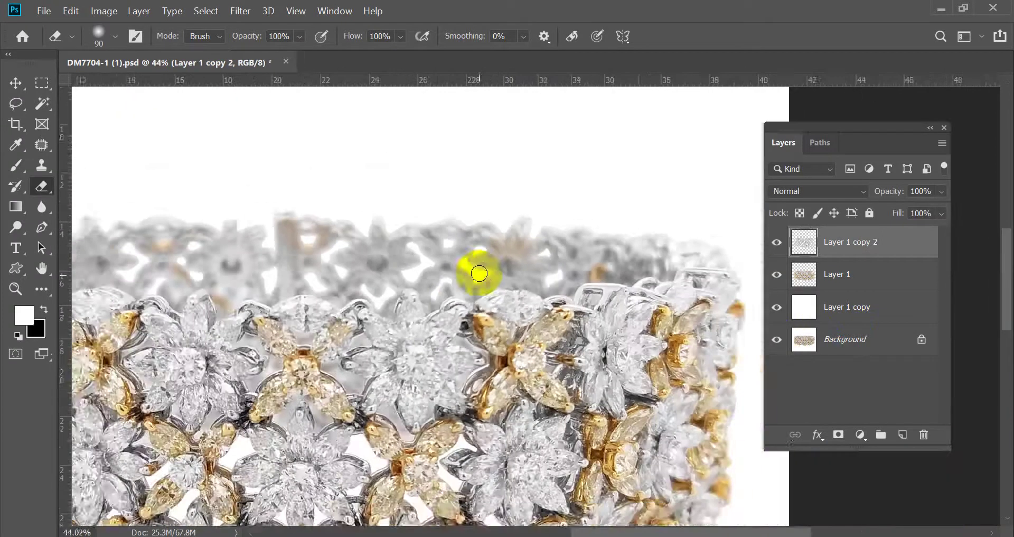
pyautogui.scroll(-4, 479, 273)
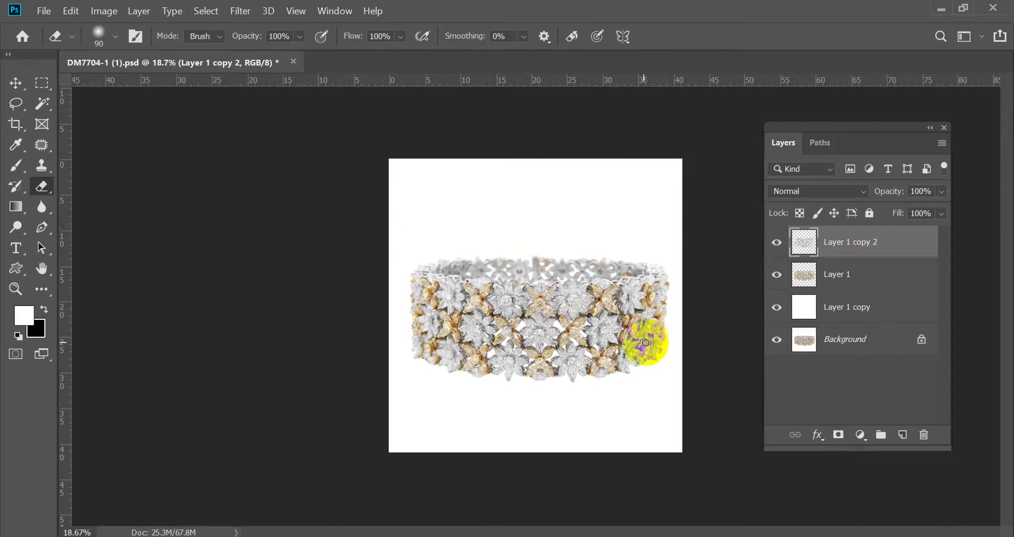
# Try to reveal the original warm tone across the whole back band with a soft 211 px eraser, comparing it with the Background layer.
pyautogui.scroll(5, 645, 342)
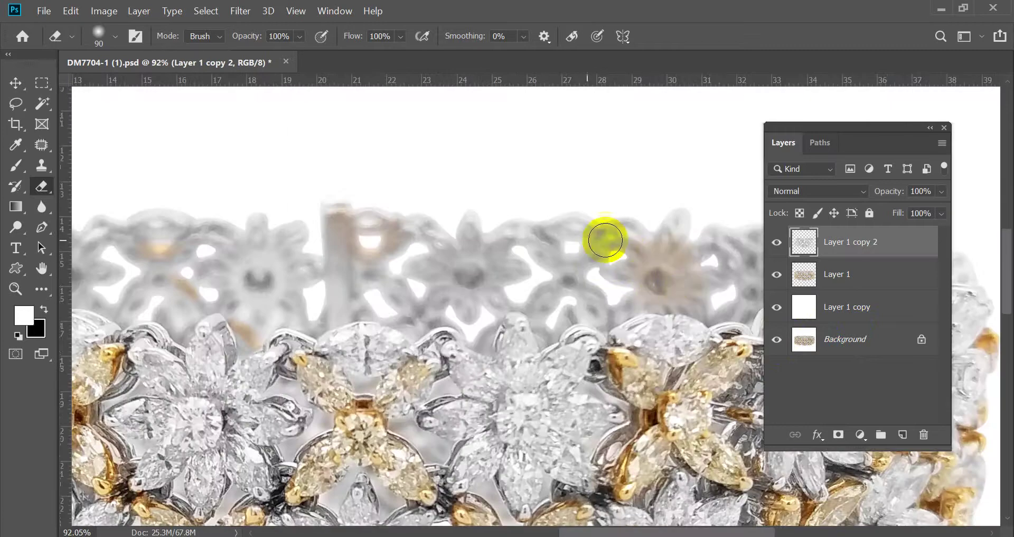
pyautogui.scroll(-3, 477, 296)
pyautogui.scroll(2, 464, 308)
pyautogui.keyDown('alt'); pyautogui.rightClick(547, 251); pyautogui.keyUp('alt')
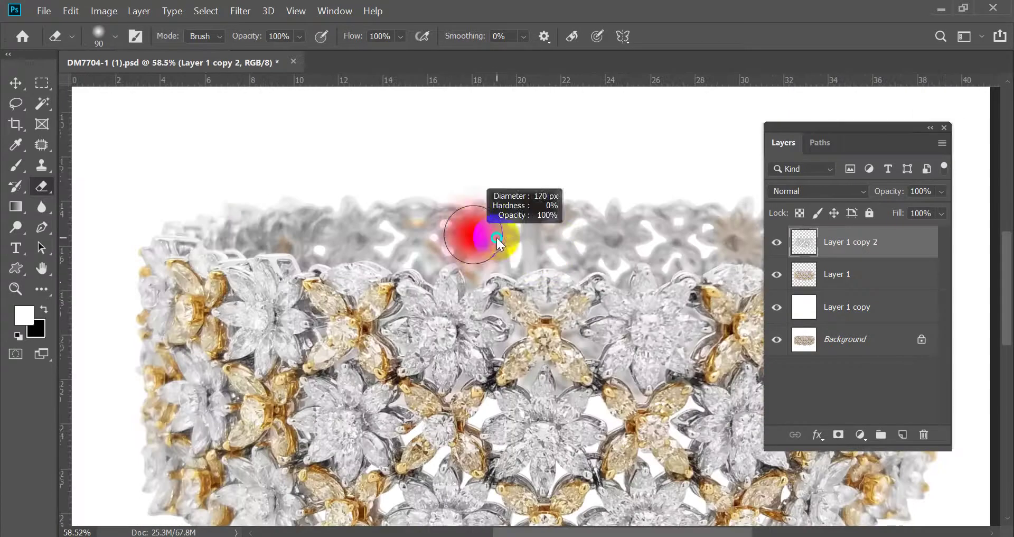
pyautogui.moveTo(611, 238); pyautogui.dragTo(393, 256)
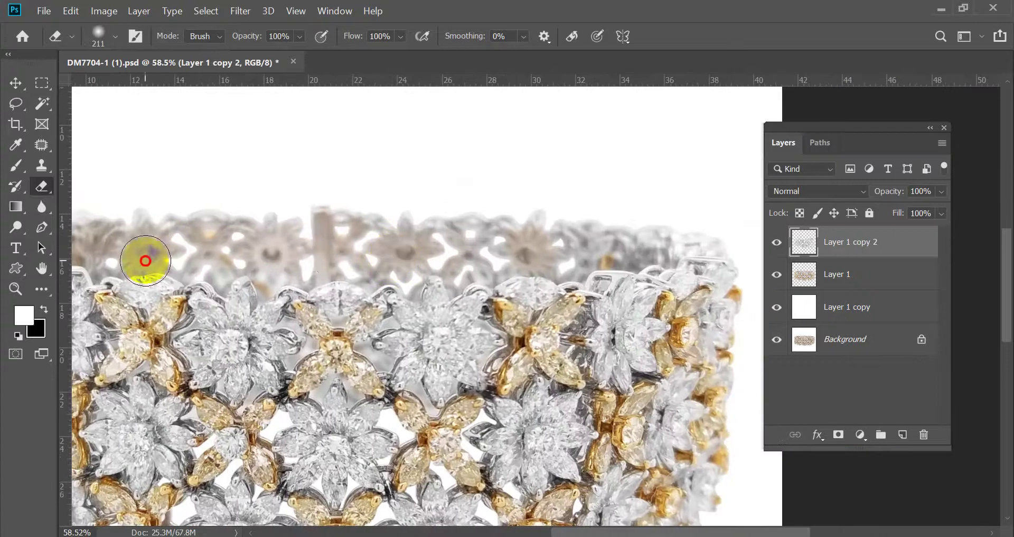
pyautogui.scroll(-2, 370, 235)
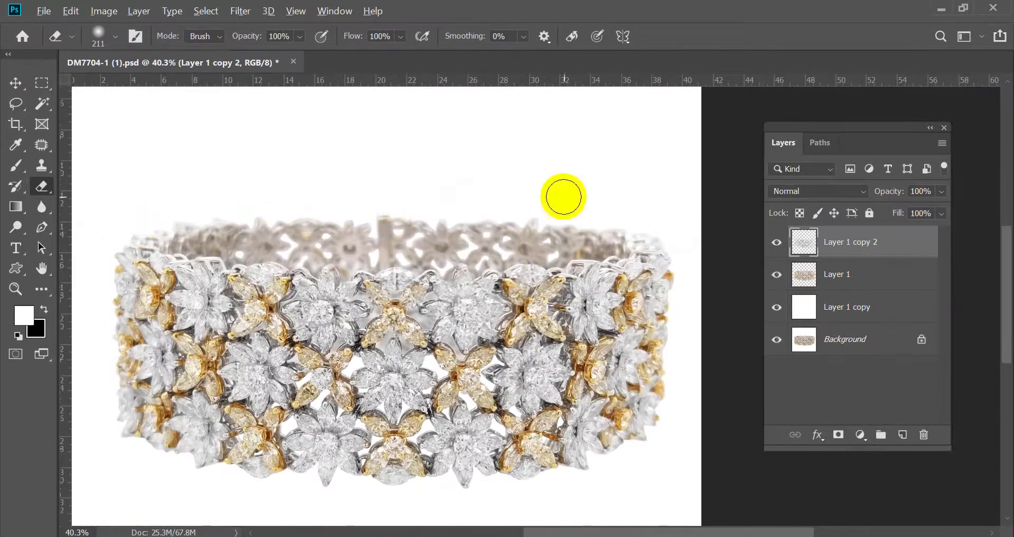
pyautogui.scroll(-2, 564, 195)
pyautogui.keyDown('alt'); pyautogui.click(776, 341); pyautogui.keyUp('alt')
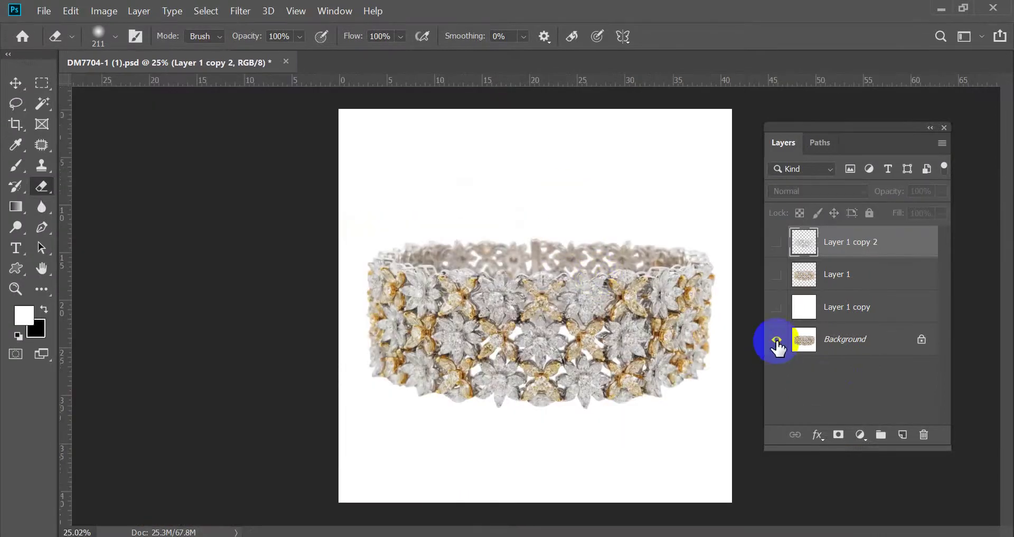
pyautogui.keyDown('alt'); pyautogui.click(776, 340); pyautogui.keyUp('alt')
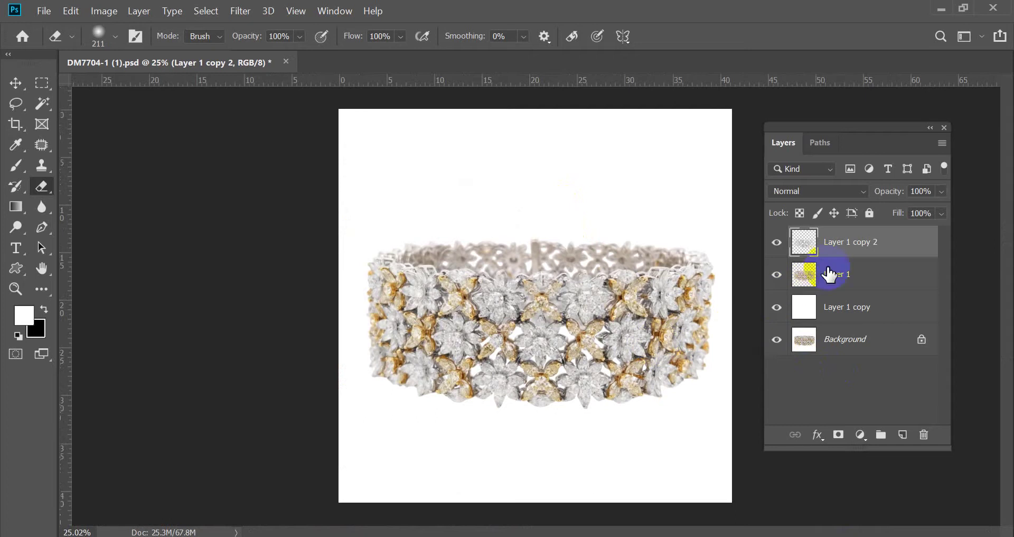
pyautogui.scroll(6, 520, 236)
pyautogui.scroll(-3, 304, 272)
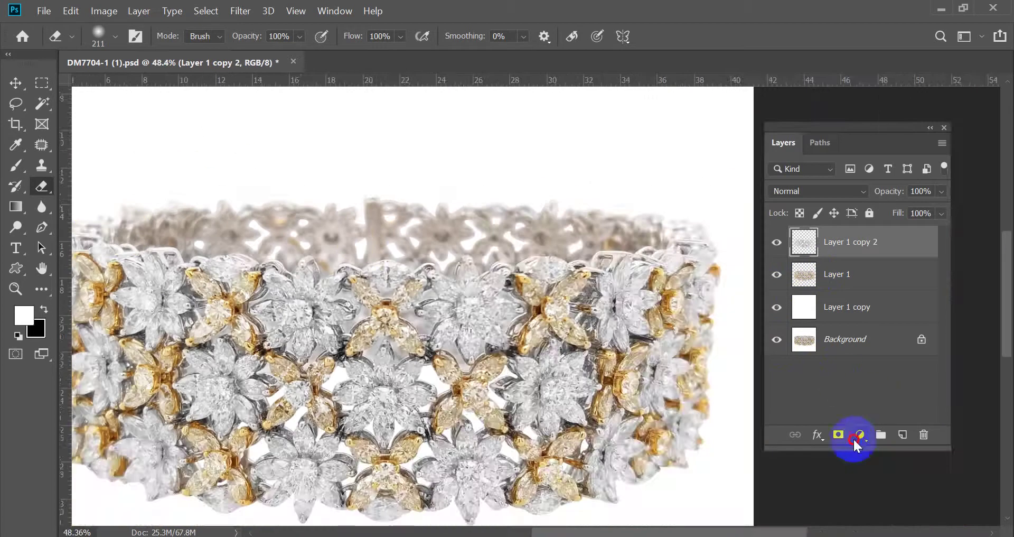
# Try a Brightness/Contrast adjustment layer with brightness 20 and invert its mask to black.
pyautogui.click(856, 442)
pyautogui.click(922, 201)
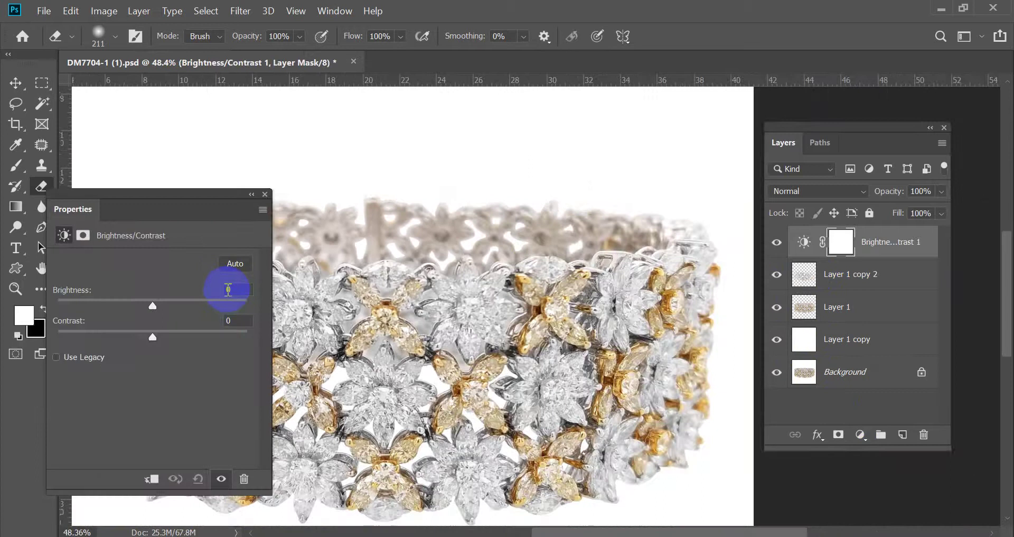
pyautogui.write('20')
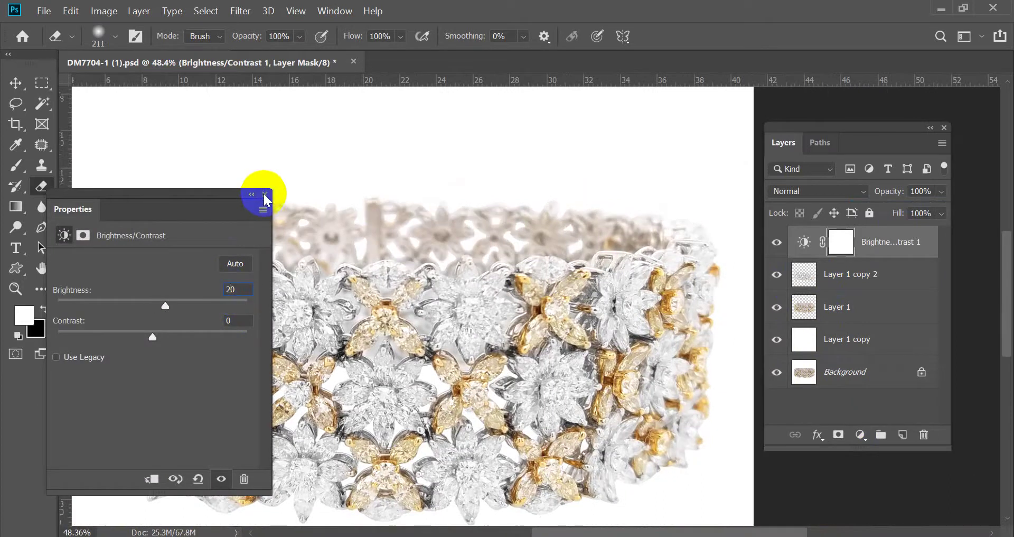
pyautogui.click(265, 195)
pyautogui.hotkey('ctrl', 'i')
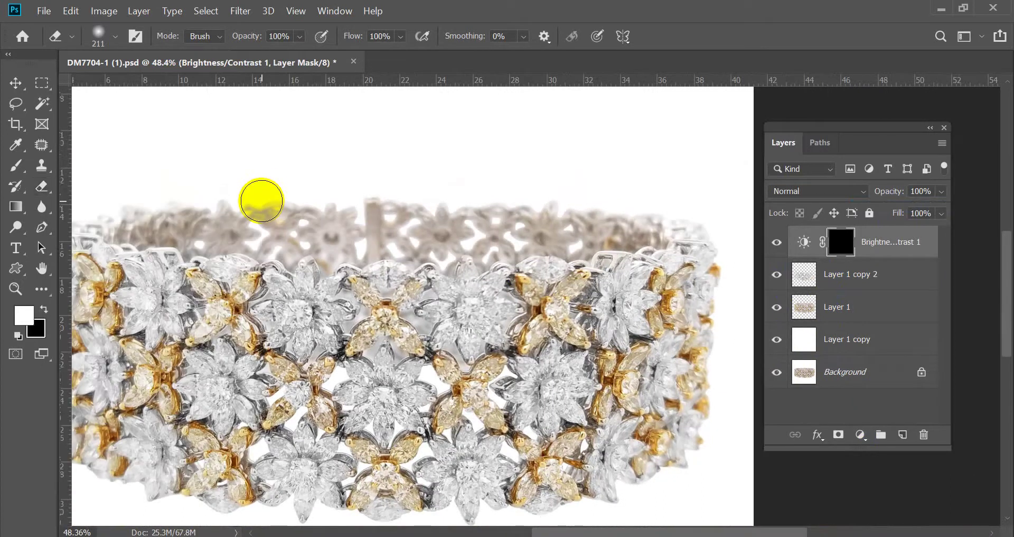
# Paint white over the whole back band on the Brightness/Contrast mask with a soft 286 px brush, and compare with the adjustment hidden.
pyautogui.press('b')
pyautogui.moveTo(182, 219)
pyautogui.mouseDown()
pyautogui.moveTo(622, 225)
pyautogui.moveTo(584, 253)
pyautogui.mouseUp()
pyautogui.scroll(4, 193, 211)
pyautogui.scroll(-3, 584, 254)
pyautogui.moveTo(281, 227); pyautogui.dragTo(634, 216)
pyautogui.scroll(-1, 687, 222)
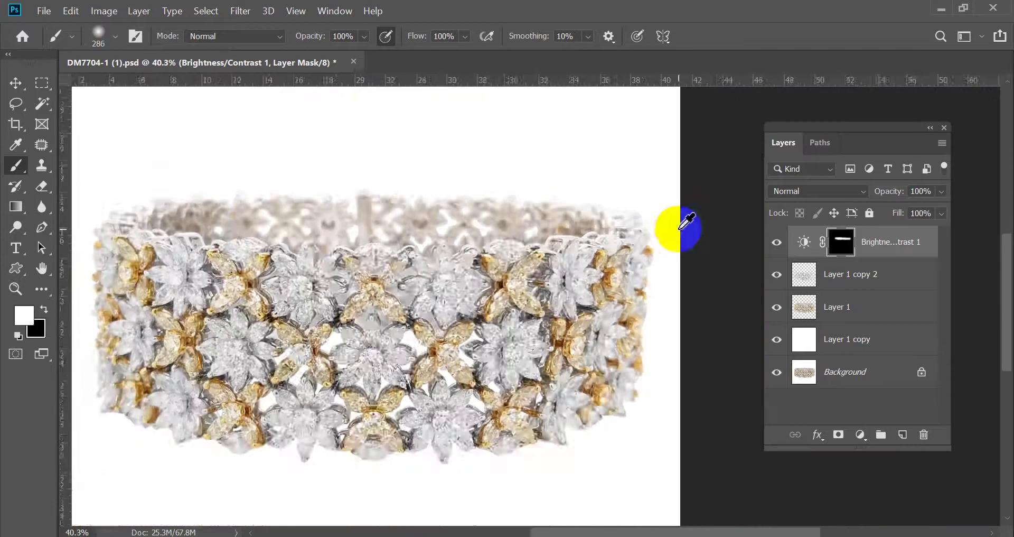
pyautogui.scroll(-2, 679, 228)
pyautogui.scroll(3, 471, 239)
pyautogui.moveTo(444, 243); pyautogui.dragTo(350, 247)
pyautogui.scroll(-6, 193, 211)
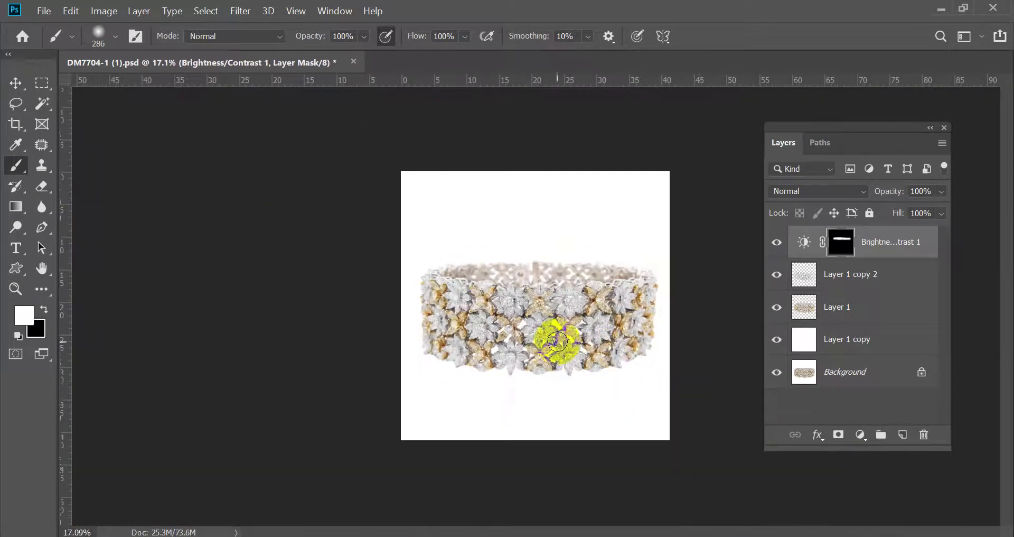
pyautogui.scroll(2, 699, 377)
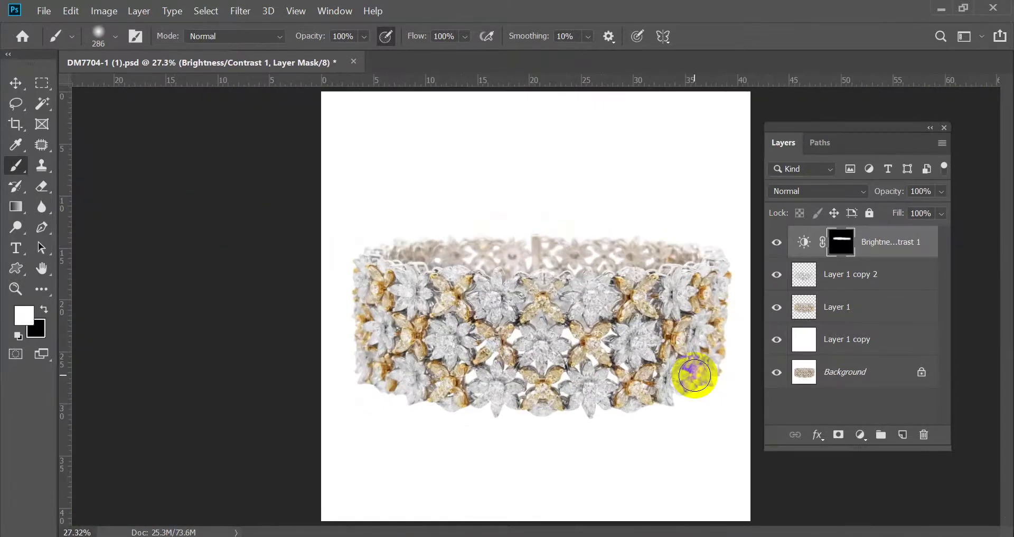
pyautogui.click(777, 244)
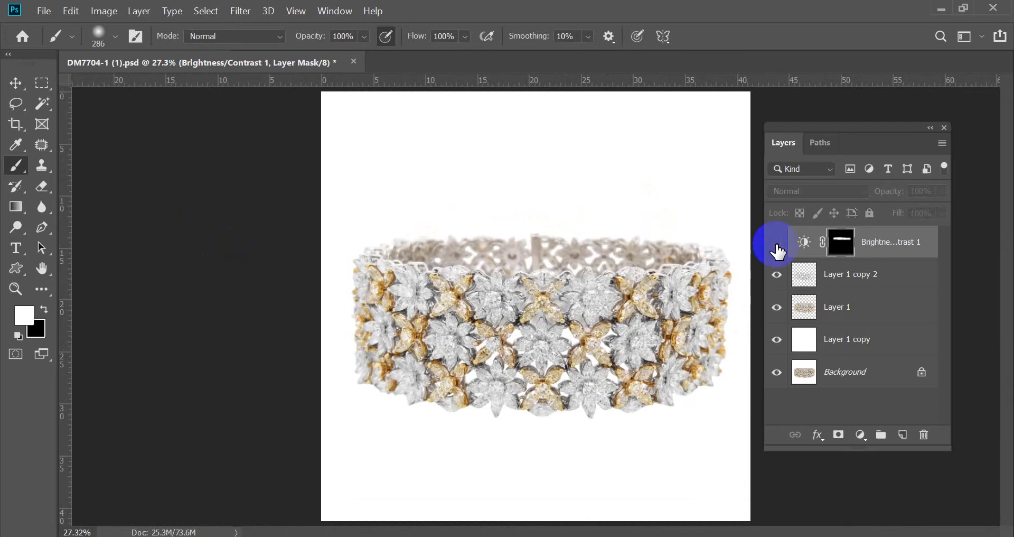
pyautogui.click(777, 244)
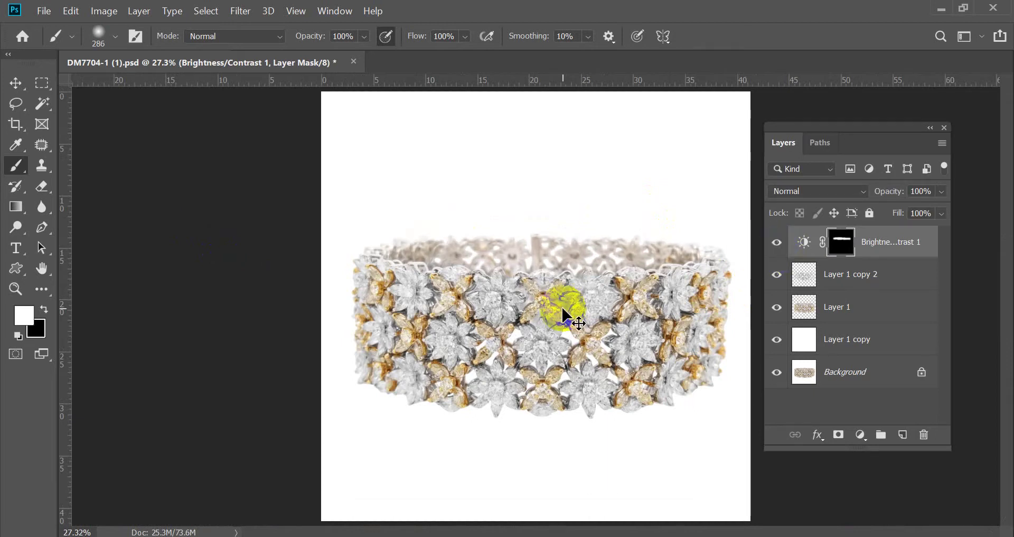
# Undo the Brightness/Contrast adjustment and the latest erasing along the back band on Layer 1 copy 2.
pyautogui.hotkey('ctrl', 'z')
pyautogui.hotkey('ctrl', 'z')
pyautogui.hotkey('ctrl', 'z')
pyautogui.hotkey('ctrl', 'z')
pyautogui.hotkey('ctrl', 'z')
pyautogui.hotkey('ctrl', 'z')
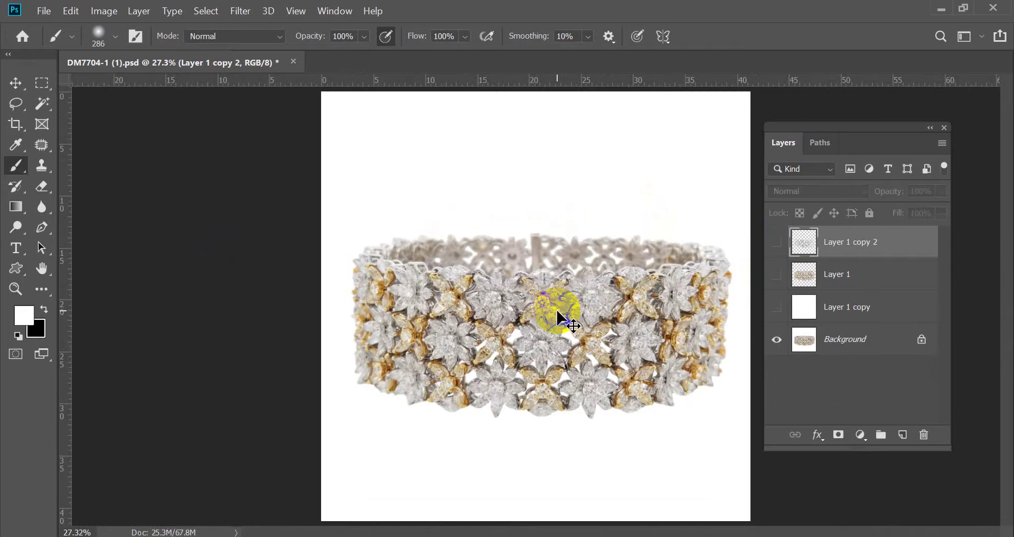
pyautogui.hotkey('ctrl', 'z')
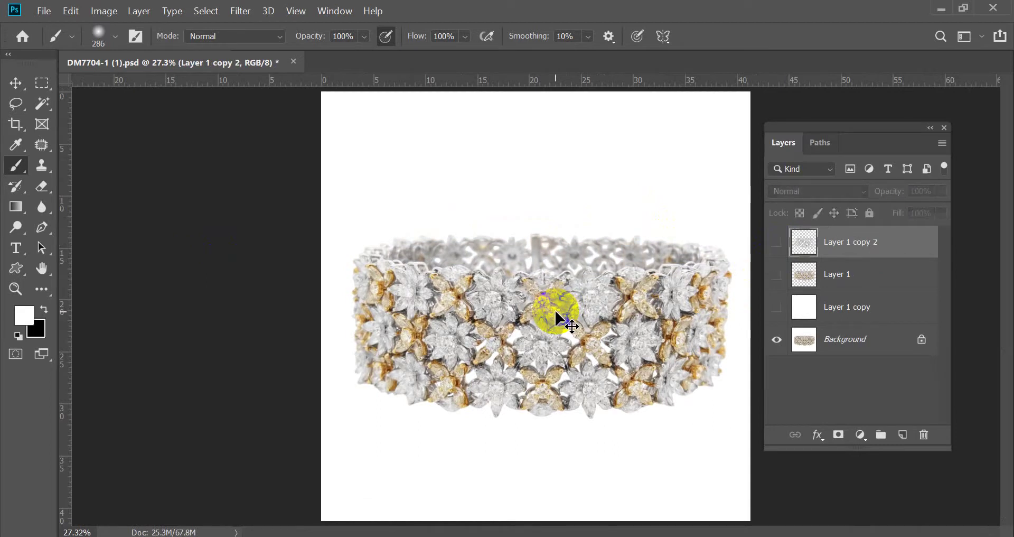
pyautogui.hotkey('ctrl', 'z')
pyautogui.hotkey('ctrl', 'z')
pyautogui.hotkey('ctrl', 'z')
pyautogui.hotkey('ctrl', 'z')
pyautogui.hotkey('ctrl', 'z')
pyautogui.hotkey('ctrl', 'z')
pyautogui.hotkey('ctrl', 'z')
pyautogui.hotkey('ctrl', 'z')
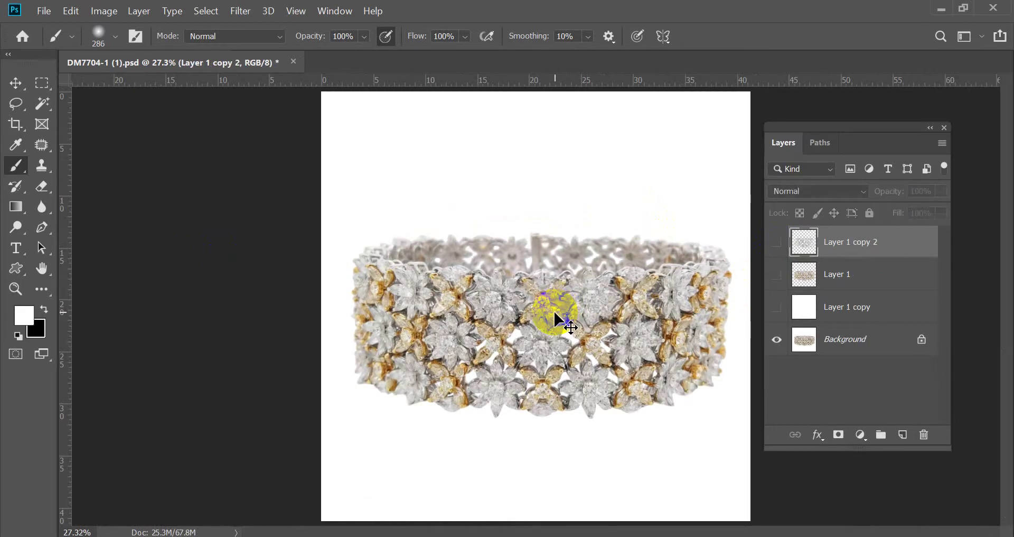
pyautogui.hotkey('ctrl', 'z')
pyautogui.hotkey('ctrl', 'z')
pyautogui.hotkey('ctrl', 'z')
pyautogui.hotkey('ctrl', 'z')
pyautogui.hotkey('ctrl', 'z')
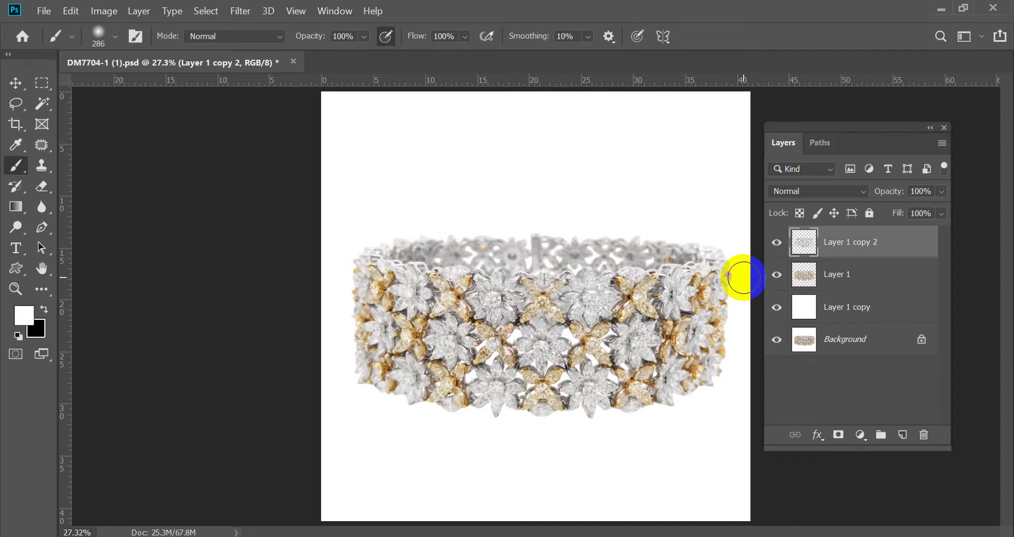
# Try a Brightness/Contrast adjustment layer with brightness 10 above Layer 1 copy 2 and invert its mask to black.
pyautogui.scroll(3, 690, 254)
pyautogui.moveTo(466, 267); pyautogui.dragTo(379, 248)
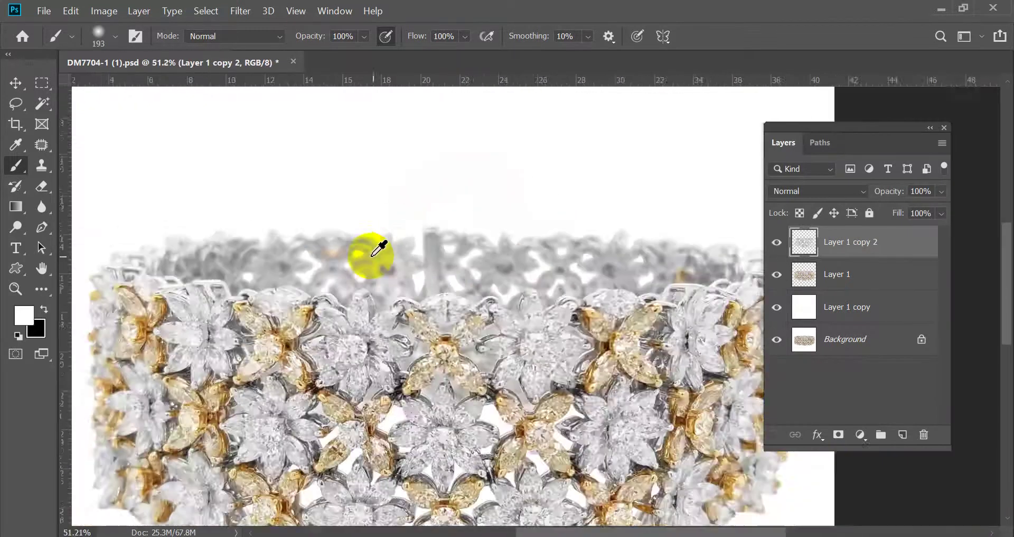
pyautogui.scroll(-2, 379, 248)
pyautogui.click(860, 435)
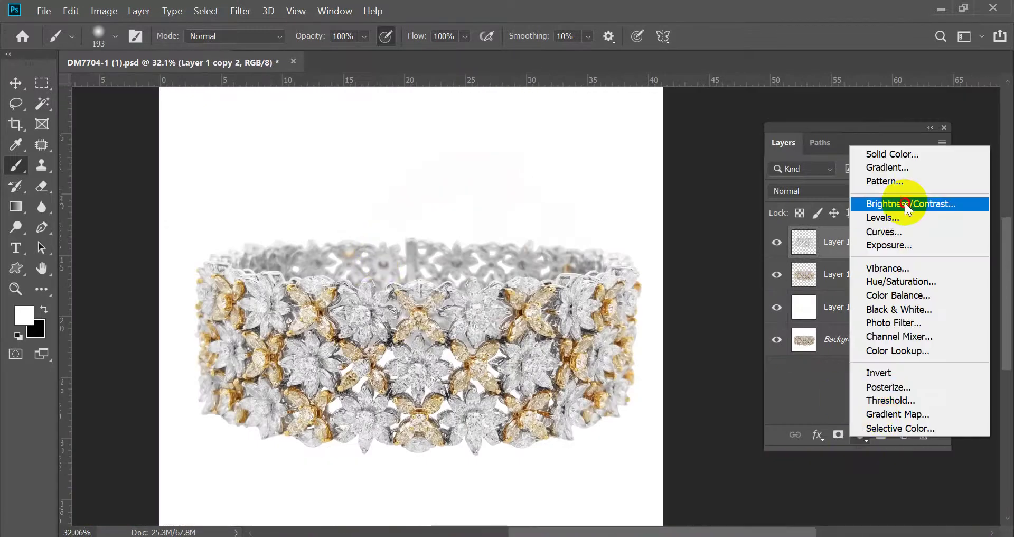
pyautogui.click(907, 206)
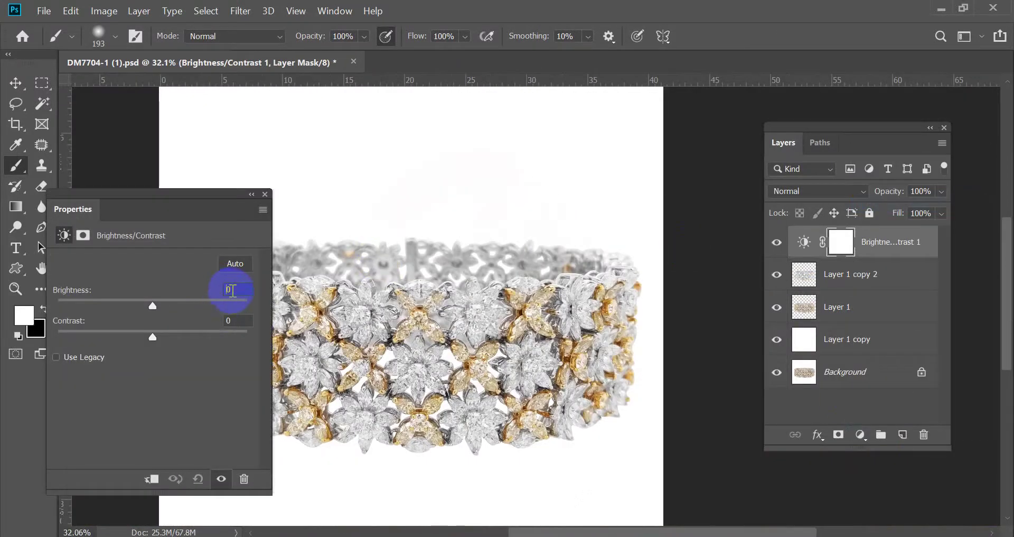
pyautogui.write('10')
pyautogui.click(265, 195)
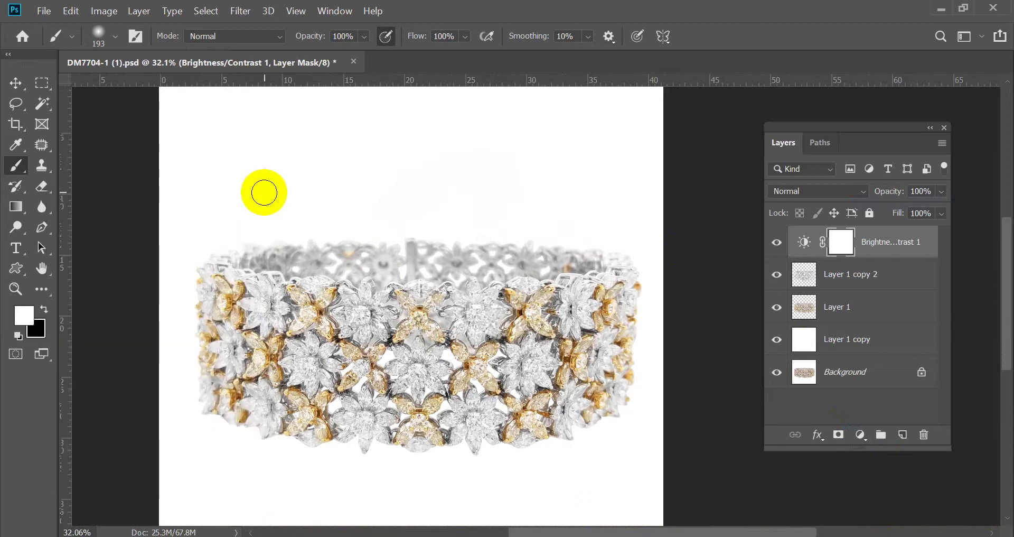
pyautogui.hotkey('ctrl', 'i')
# Paint white on the Brightness/Contrast mask across the inner back band on both sides of the clasp with a soft 193 px brush.
pyautogui.scroll(7, 317, 233)
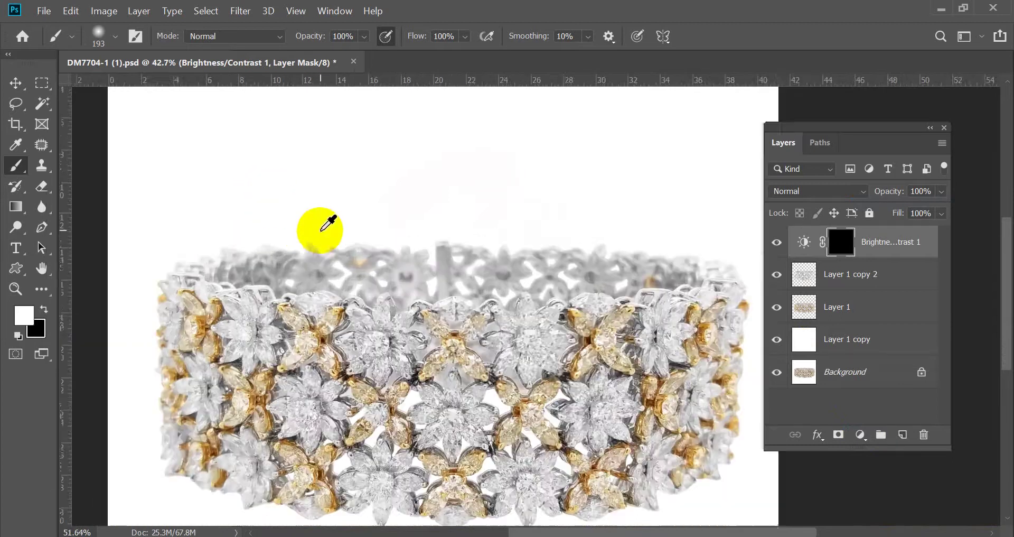
pyautogui.moveTo(172, 273)
pyautogui.mouseDown()
pyautogui.moveTo(295, 279)
pyautogui.moveTo(190, 284)
pyautogui.mouseUp()
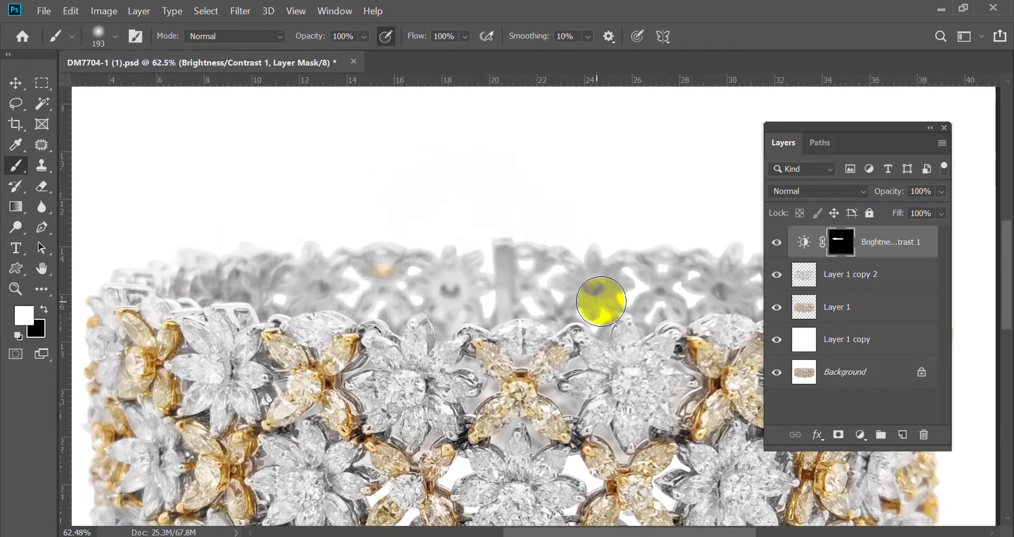
pyautogui.moveTo(599, 296); pyautogui.dragTo(442, 276)
pyautogui.scroll(3, 347, 296)
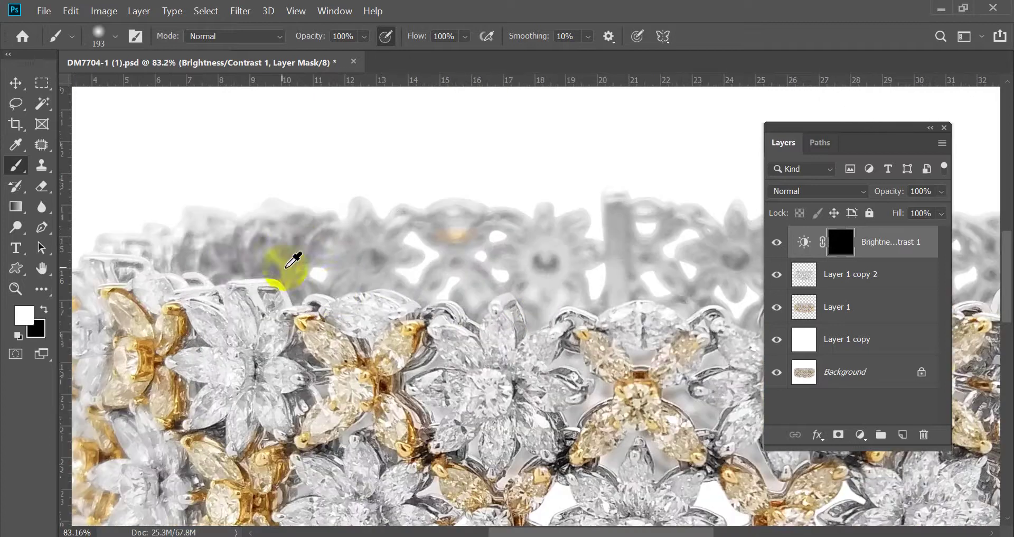
pyautogui.moveTo(207, 254)
pyautogui.mouseDown()
pyautogui.moveTo(247, 258)
pyautogui.moveTo(303, 241)
pyautogui.moveTo(171, 246)
pyautogui.mouseUp()
pyautogui.scroll(-3, 299, 204)
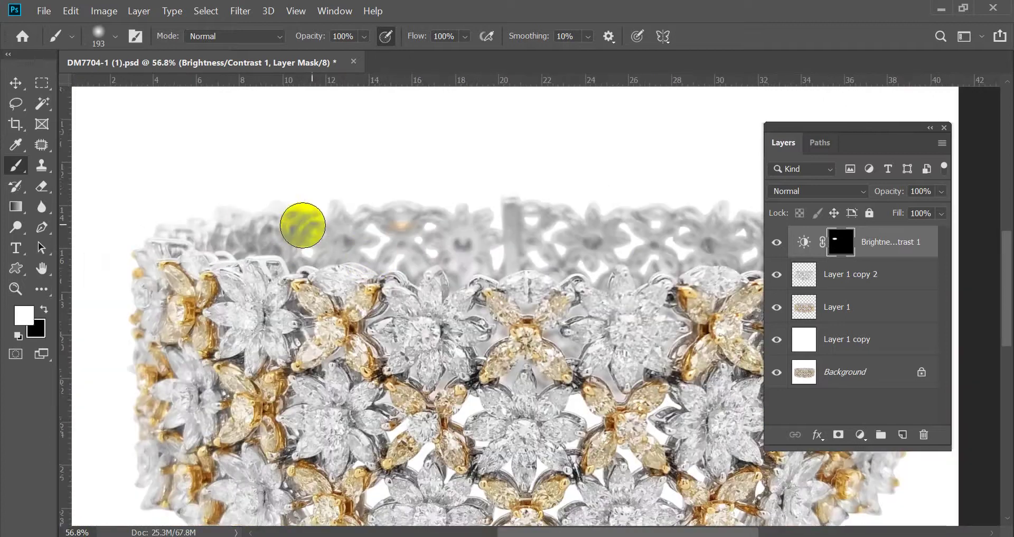
pyautogui.scroll(1, 407, 290)
pyautogui.scroll(1, 510, 261)
pyautogui.click(462, 261)
pyautogui.moveTo(462, 260)
pyautogui.mouseDown()
pyautogui.moveTo(453, 230)
pyautogui.moveTo(284, 224)
pyautogui.mouseUp()
pyautogui.moveTo(286, 290); pyautogui.dragTo(596, 290)
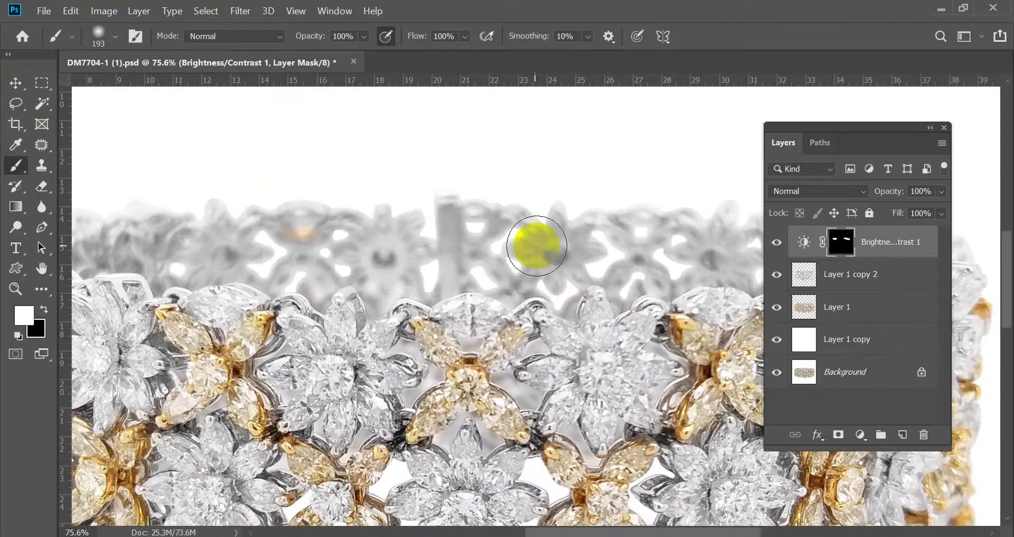
pyautogui.scroll(-3, 502, 267)
pyautogui.scroll(1, 230, 247)
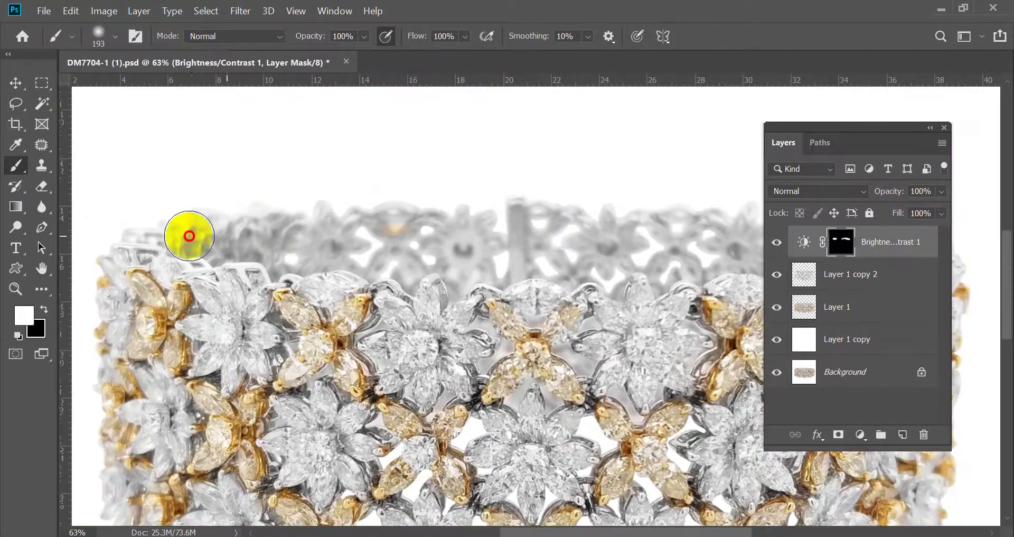
pyautogui.scroll(-4, 370, 211)
pyautogui.scroll(2, 290, 217)
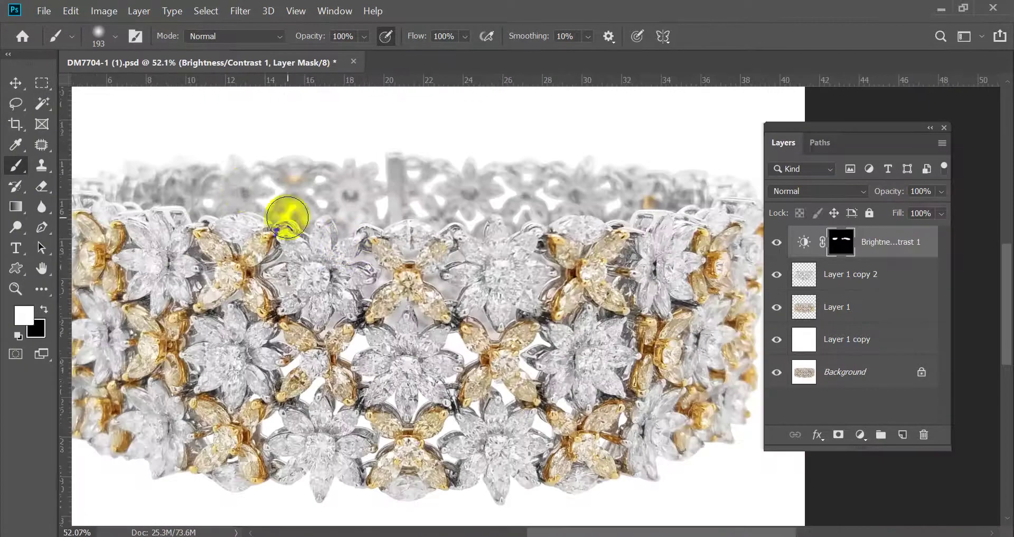
pyautogui.scroll(-2, 399, 241)
pyautogui.scroll(-1, 719, 335)
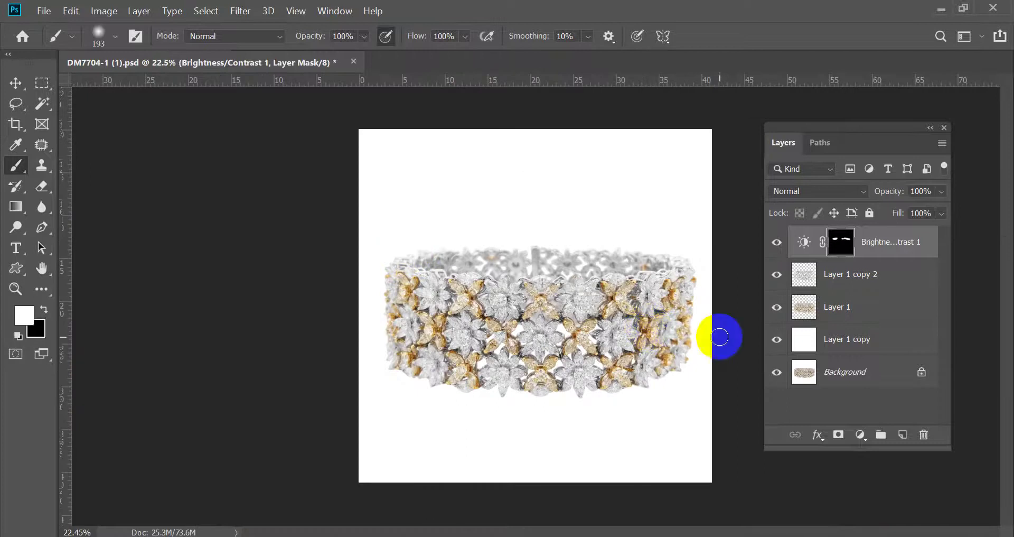
pyautogui.scroll(3, 611, 244)
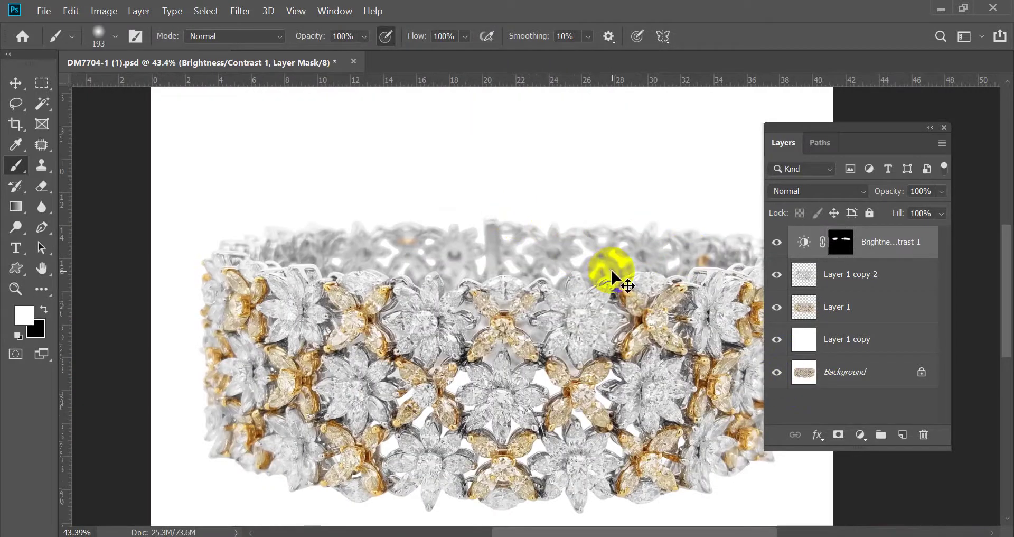
pyautogui.scroll(-3, 607, 270)
# Compare the bracelet with the brightness 10 adjustment hidden and shown, and delete that adjustment layer.
pyautogui.click(777, 243)
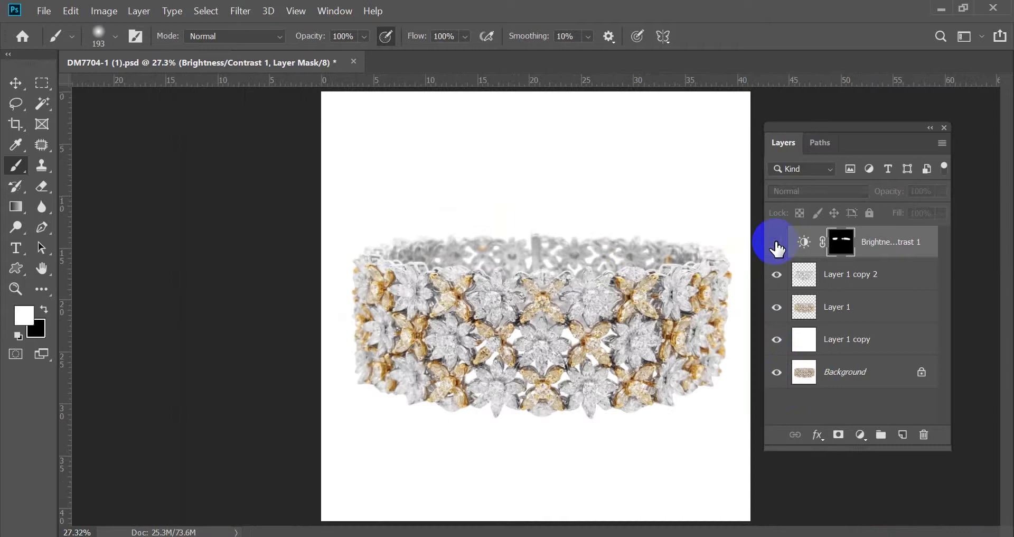
pyautogui.click(777, 243)
pyautogui.click(777, 243)
pyautogui.click(776, 243)
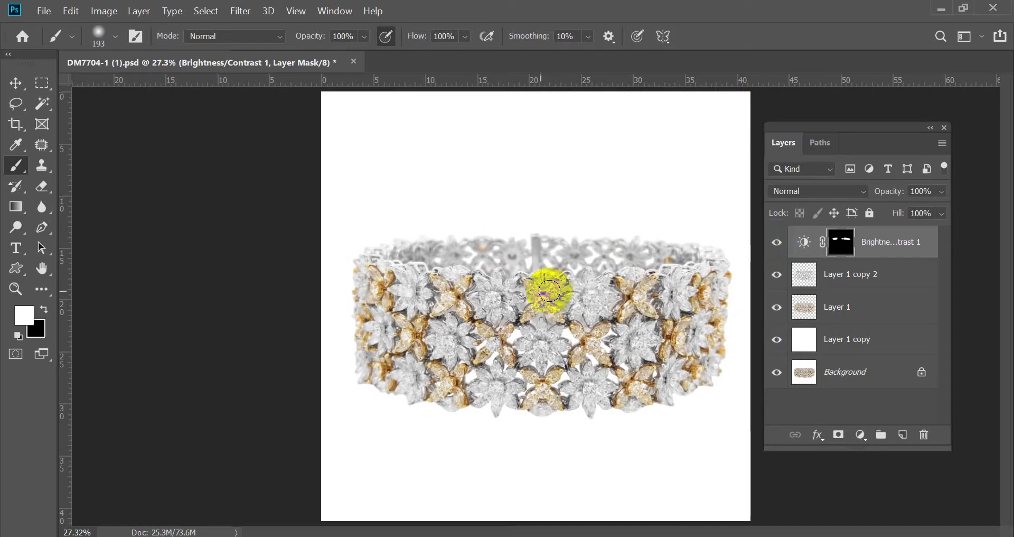
pyautogui.scroll(2, 482, 259)
pyautogui.scroll(1, 483, 253)
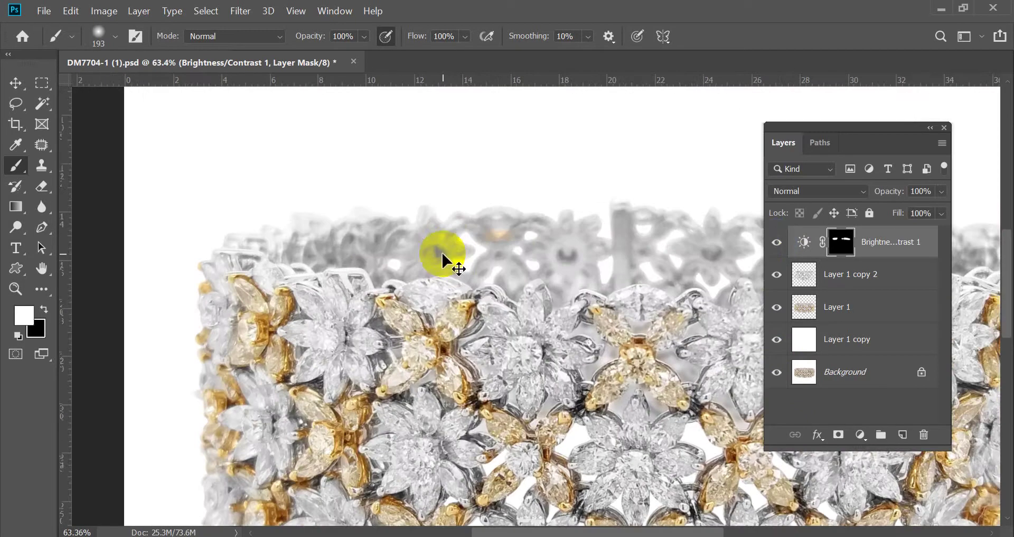
pyautogui.press('Delete')
# Try a Brightness/Contrast adjustment layer with brightness -10 and invert its mask to black.
pyautogui.scroll(2, 310, 220)
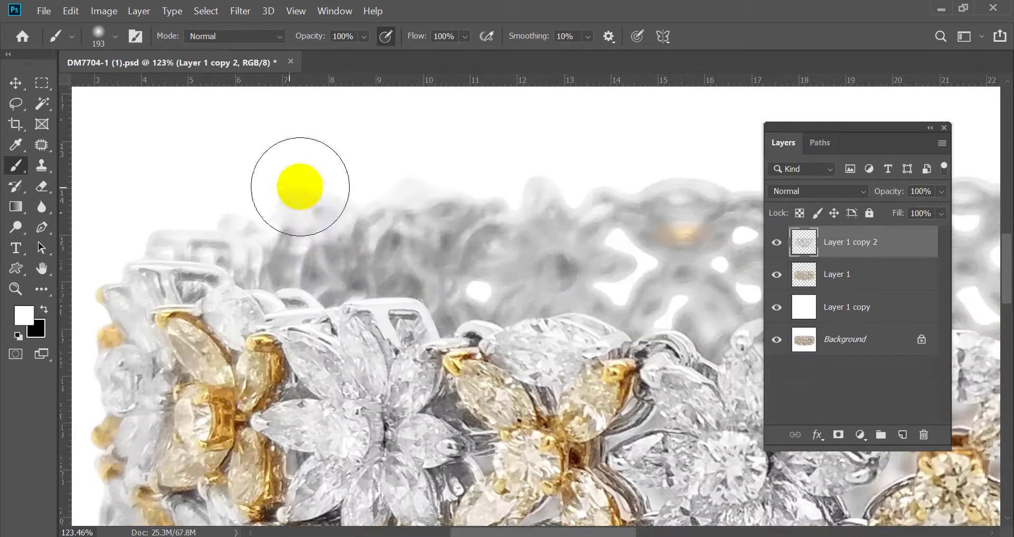
pyautogui.scroll(-2, 312, 190)
pyautogui.click(864, 434)
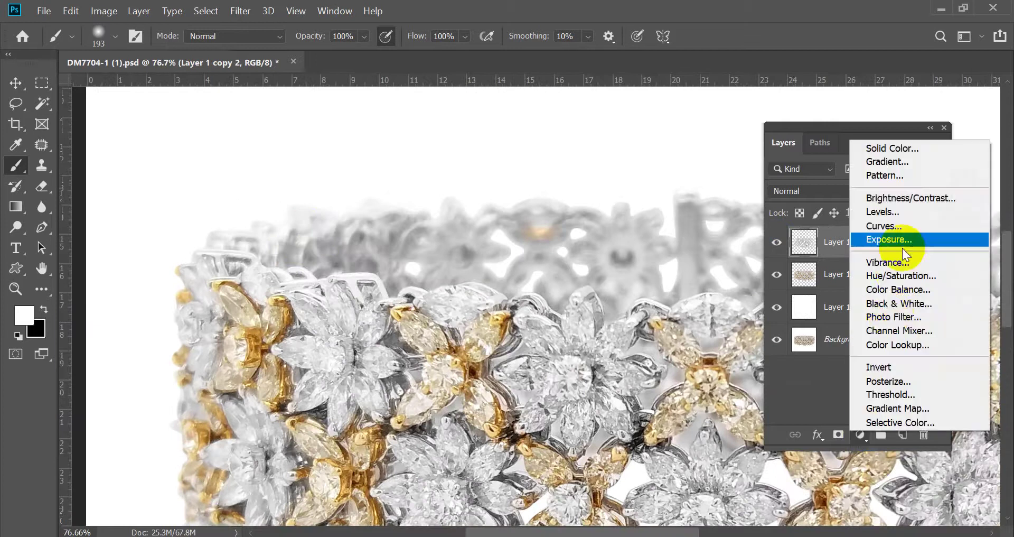
pyautogui.click(907, 198)
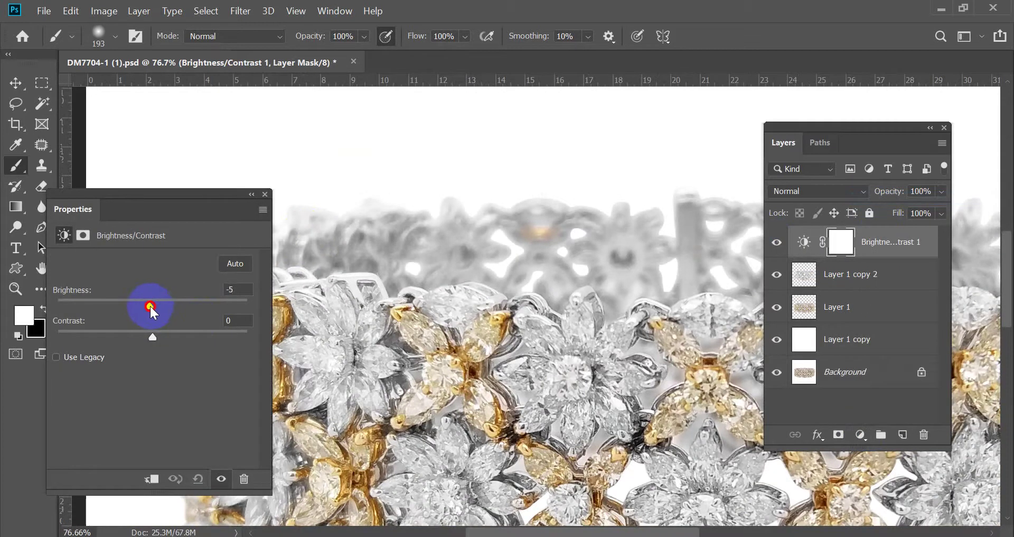
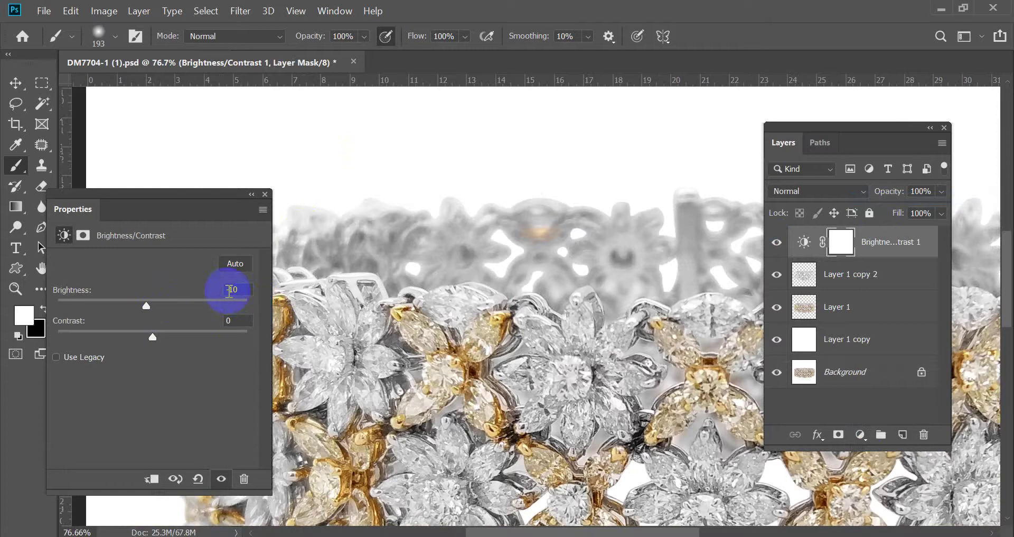
pyautogui.click(265, 195)
pyautogui.hotkey('ctrl', 'i')
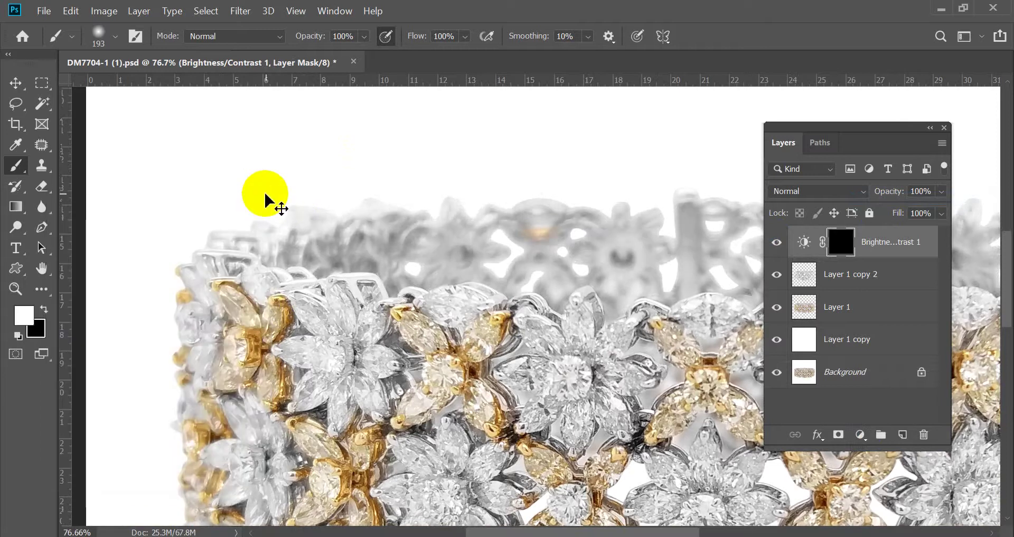
# Paint white on the darkening mask along the back band's faded upper edges and near the clasp with soft 120 px and 71 px brushes.
pyautogui.scroll(3, 301, 232)
pyautogui.moveTo(305, 226)
pyautogui.mouseDown()
pyautogui.moveTo(261, 231)
pyautogui.moveTo(378, 193)
pyautogui.moveTo(555, 199)
pyautogui.mouseUp()
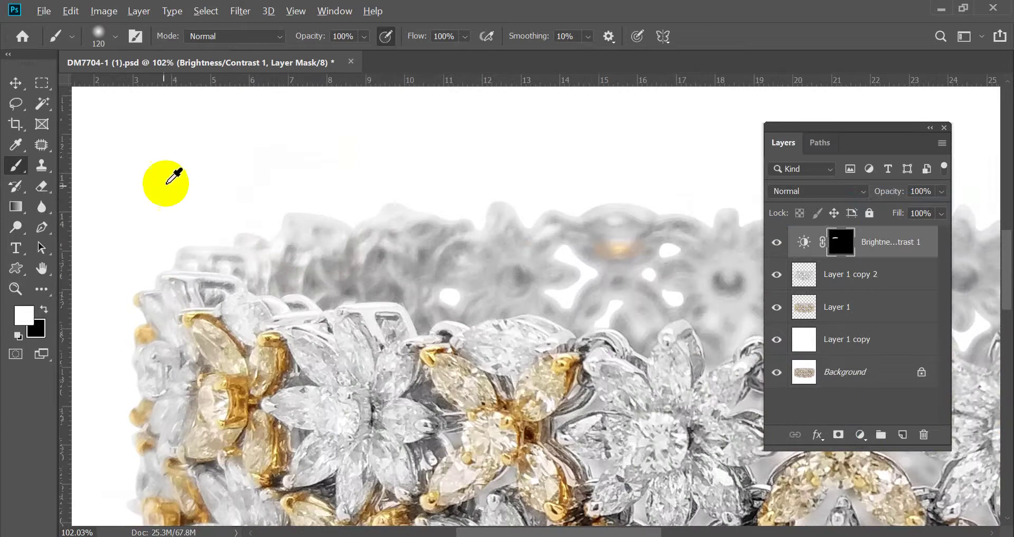
pyautogui.scroll(-5, 165, 179)
pyautogui.scroll(10, 607, 196)
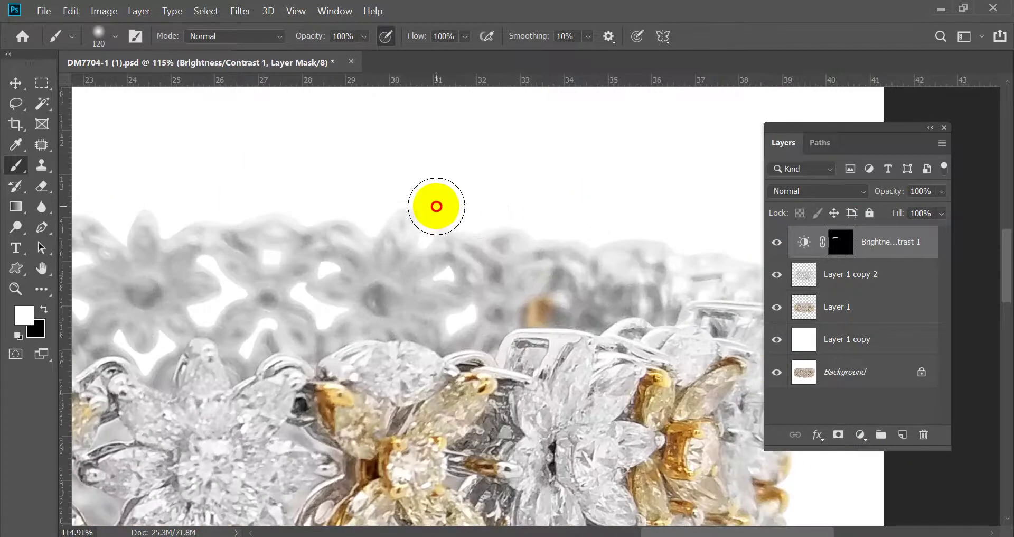
pyautogui.moveTo(449, 210)
pyautogui.mouseDown()
pyautogui.moveTo(659, 226)
pyautogui.moveTo(708, 263)
pyautogui.mouseUp()
pyautogui.scroll(-5, 497, 177)
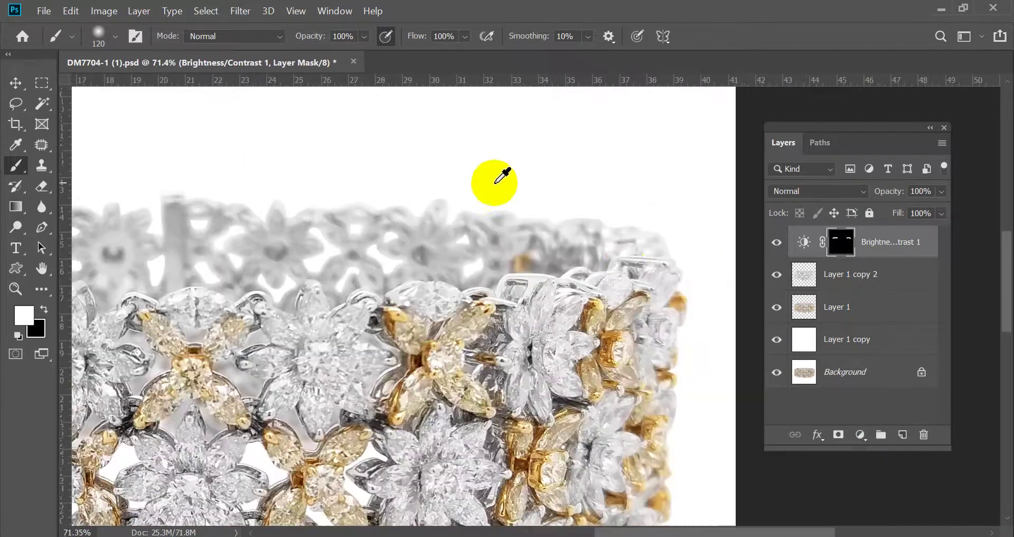
pyautogui.scroll(-6, 729, 211)
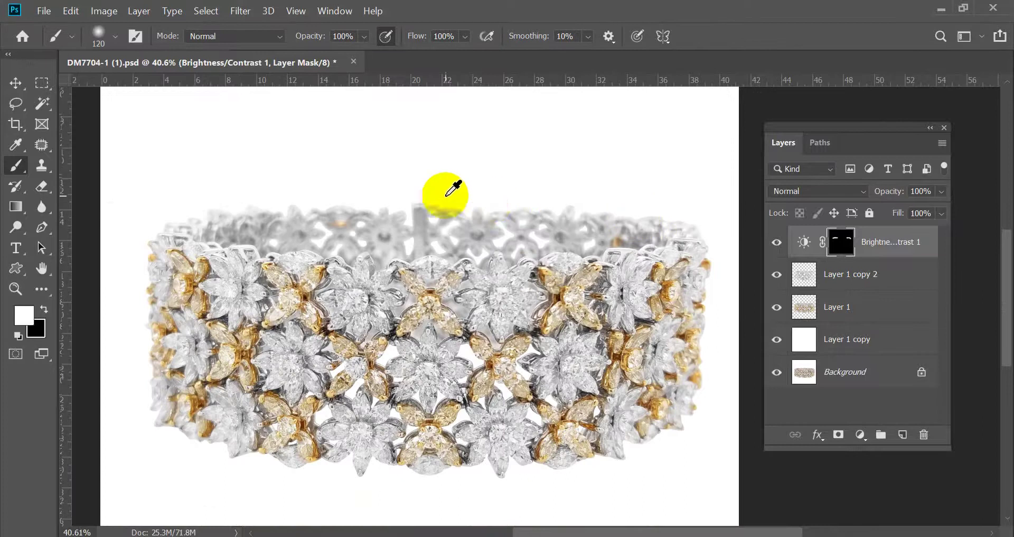
pyautogui.scroll(4, 134, 217)
pyautogui.click(134, 216)
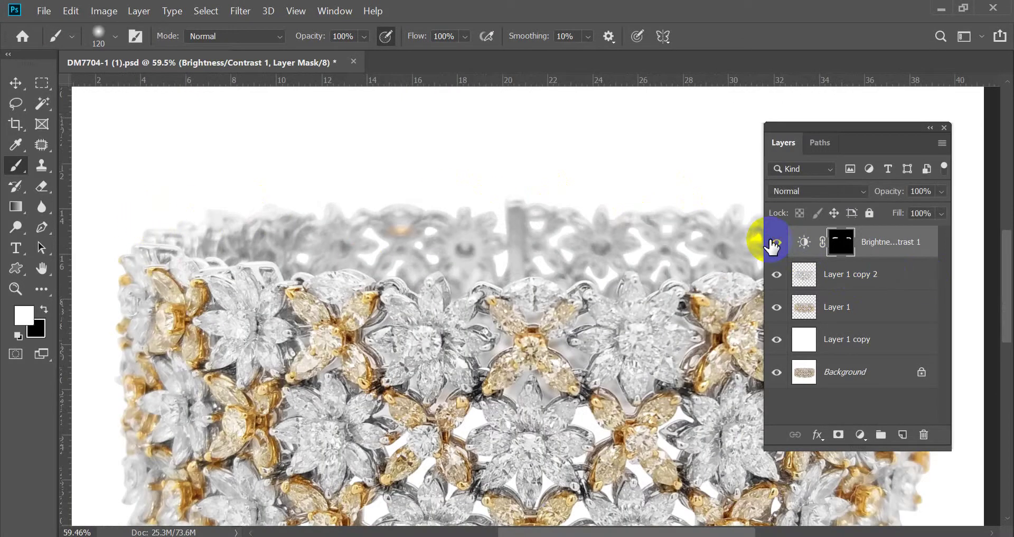
pyautogui.scroll(5, 516, 249)
pyautogui.moveTo(516, 249)
pyautogui.mouseDown()
pyautogui.moveTo(419, 270)
pyautogui.moveTo(454, 250)
pyautogui.mouseUp()
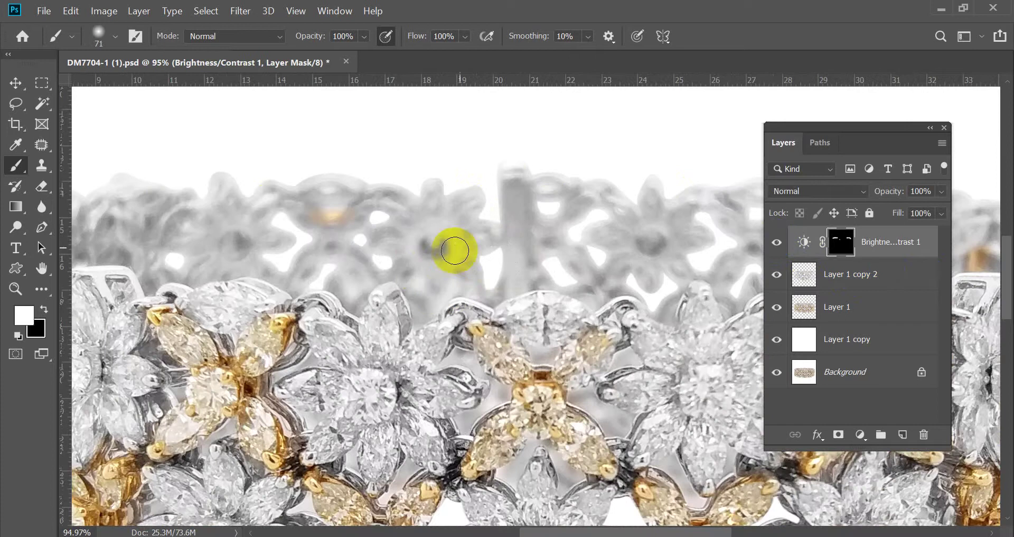
# Compare the whole bracelet with the darkening adjustment hidden and shown, and delete the adjustment layer.
pyautogui.scroll(-5, 454, 250)
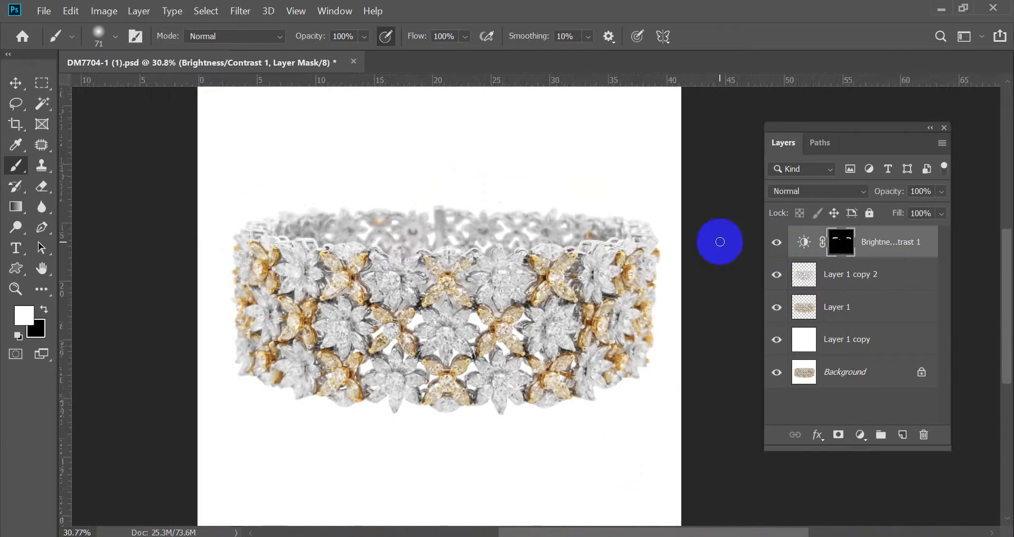
pyautogui.scroll(-1, 725, 248)
pyautogui.click(801, 255)
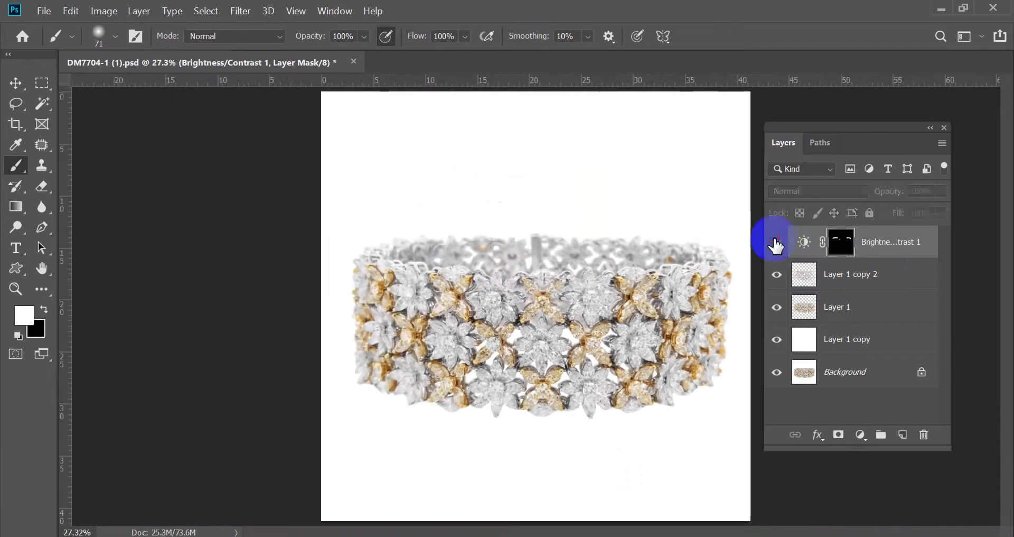
pyautogui.click(578, 270)
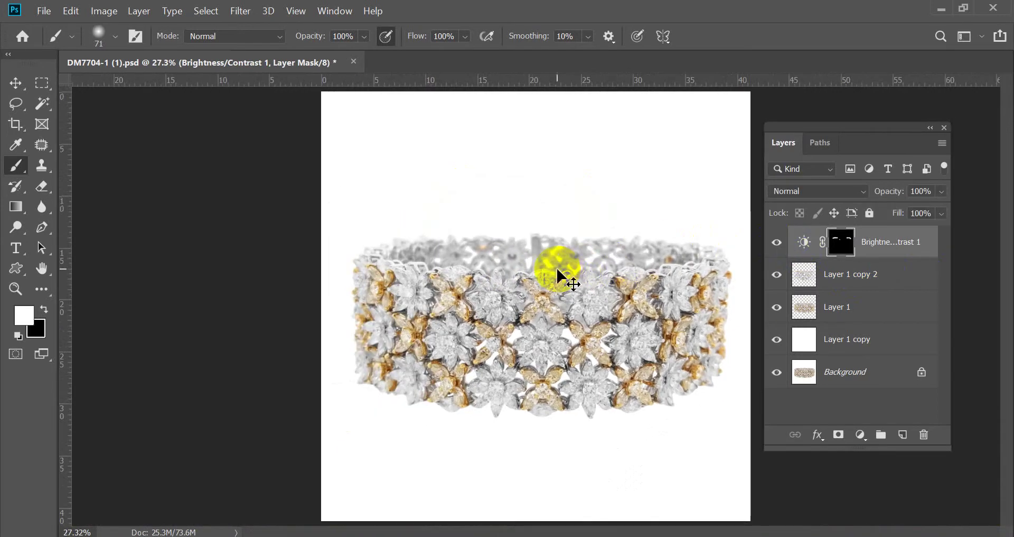
pyautogui.press('Delete')
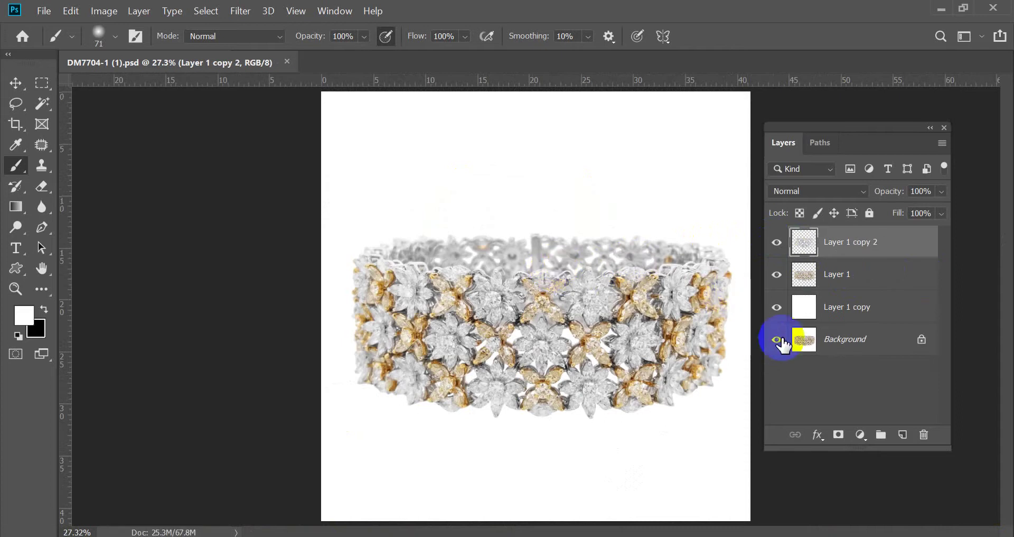
# Compare the retouched bracelet with the Background layer, and add a Brightness/Contrast adjustment layer with brightness 10 over the whole image.
pyautogui.click(775, 345)
pyautogui.click(809, 350)
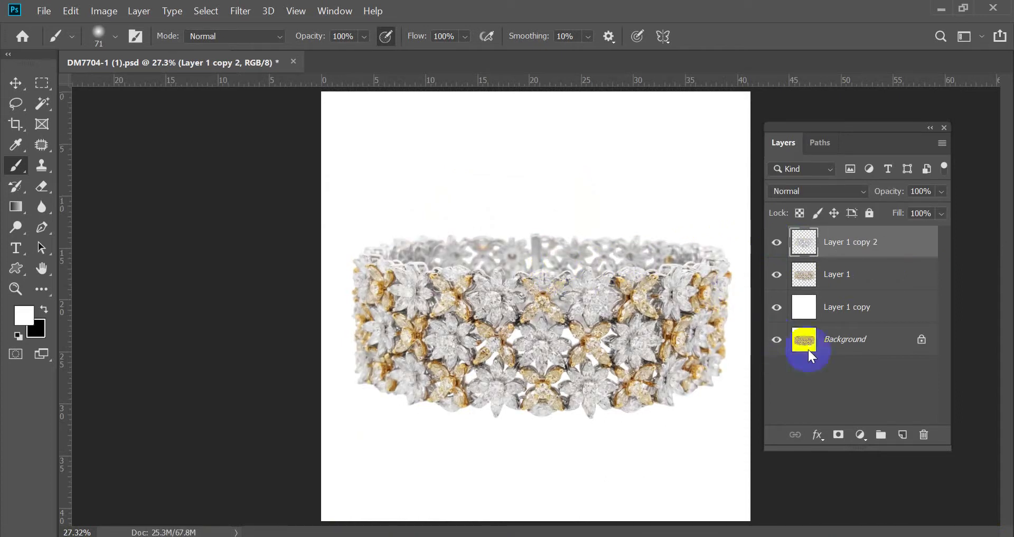
pyautogui.click(861, 435)
pyautogui.click(898, 202)
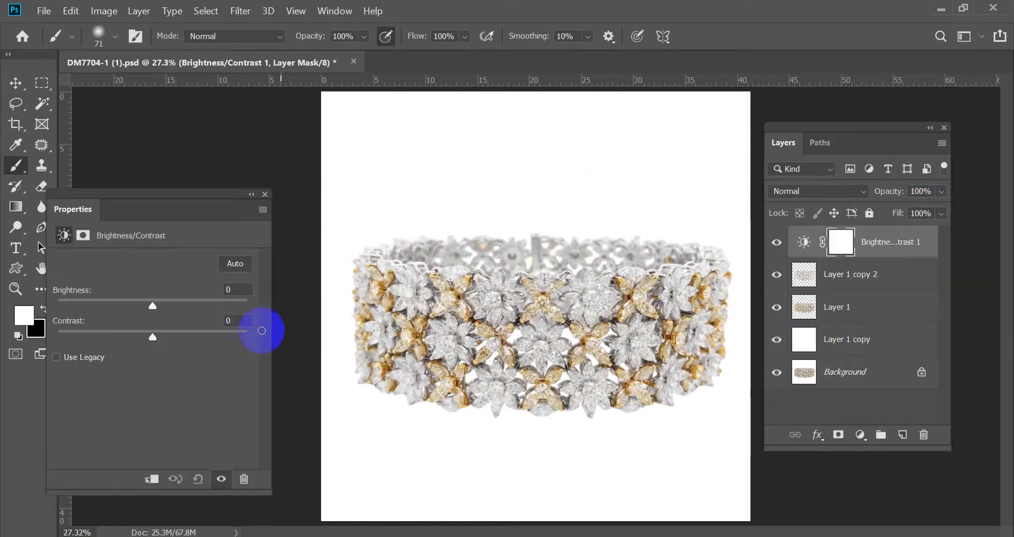
pyautogui.write('5')
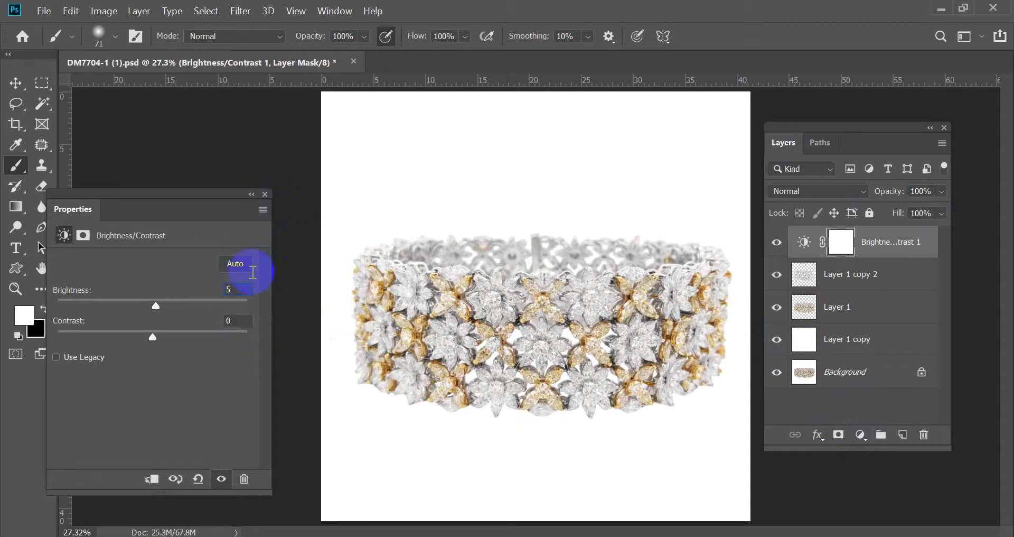
pyautogui.write('10')
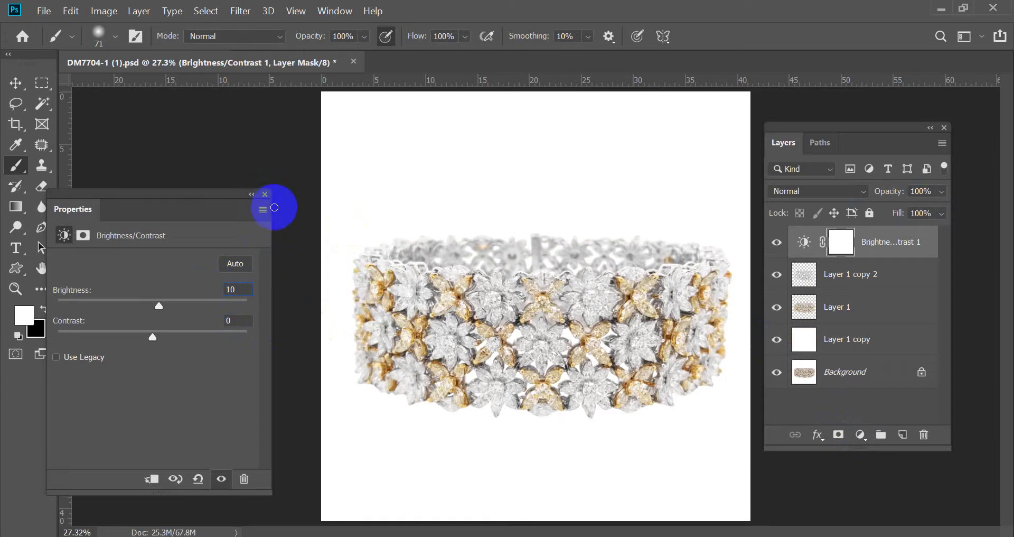
# Delete the Brightness/Contrast adjustment layer that brightens the whole image.
pyautogui.click(265, 194)
pyautogui.press('Delete')
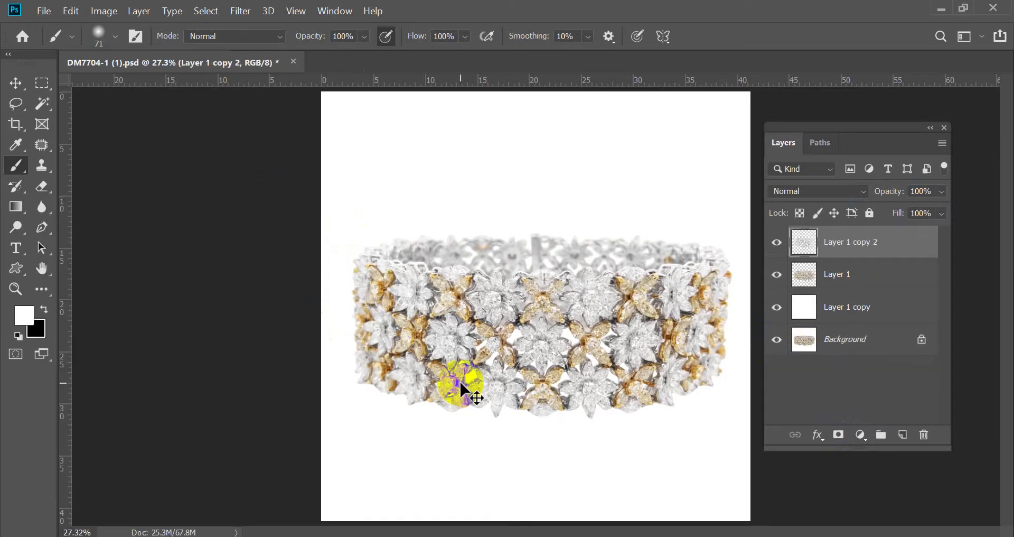
# Try a Brightness/Contrast adjustment layer with brightness 5 directly above Layer 1, and delete it.
pyautogui.click(848, 274)
pyautogui.click(861, 434)
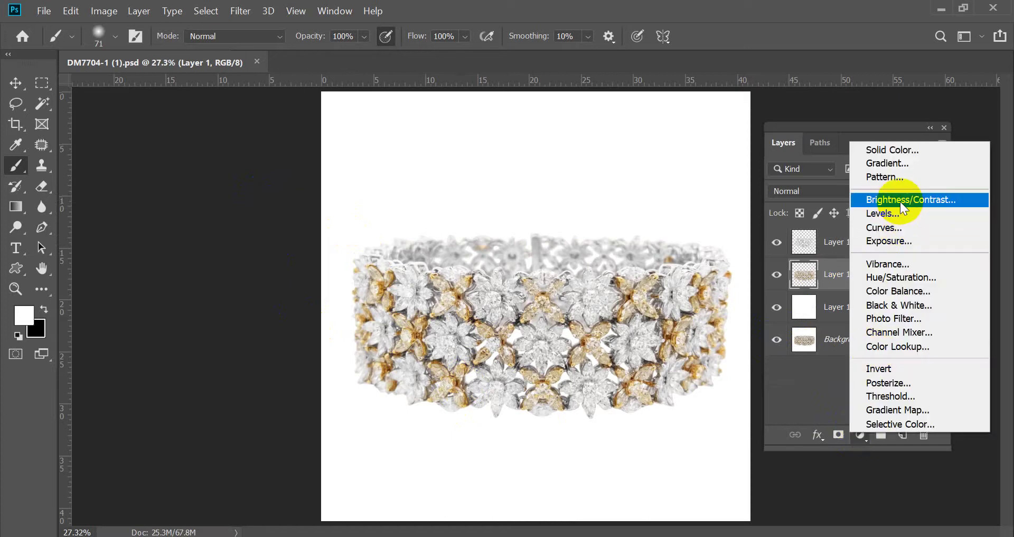
pyautogui.click(900, 200)
pyautogui.click(256, 288)
pyautogui.write('5')
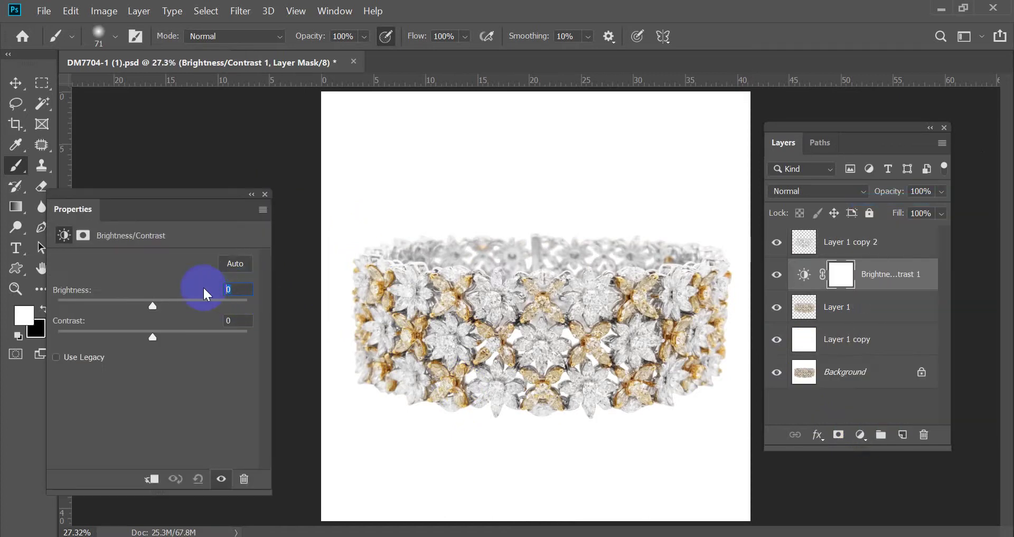
pyautogui.click(267, 195)
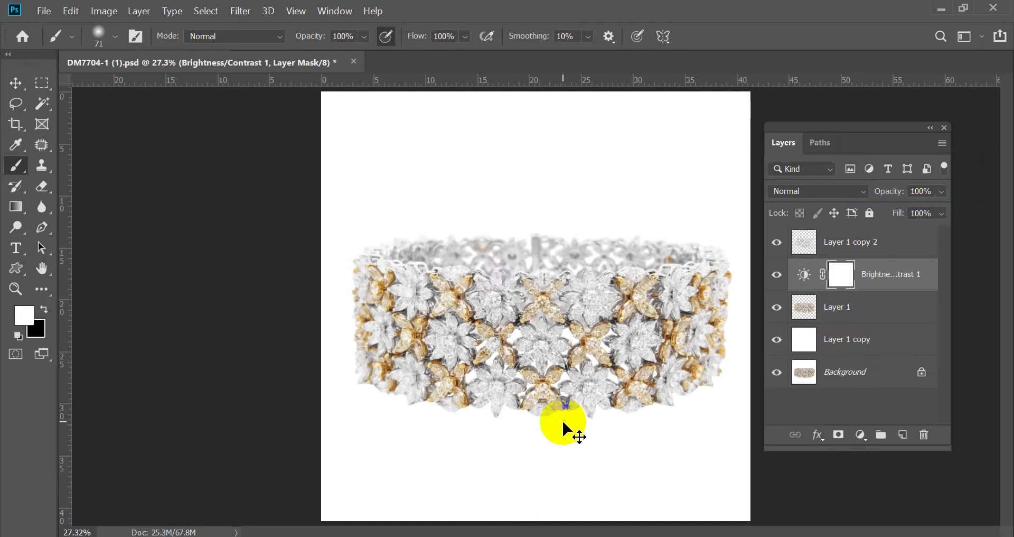
pyautogui.press('Delete')
# Save the document and compare the retouched bracelet with the Background layer shown alone.
pyautogui.hotkey('ctrl', 's')
pyautogui.keyDown('alt'); pyautogui.click(777, 339); pyautogui.keyUp('alt')
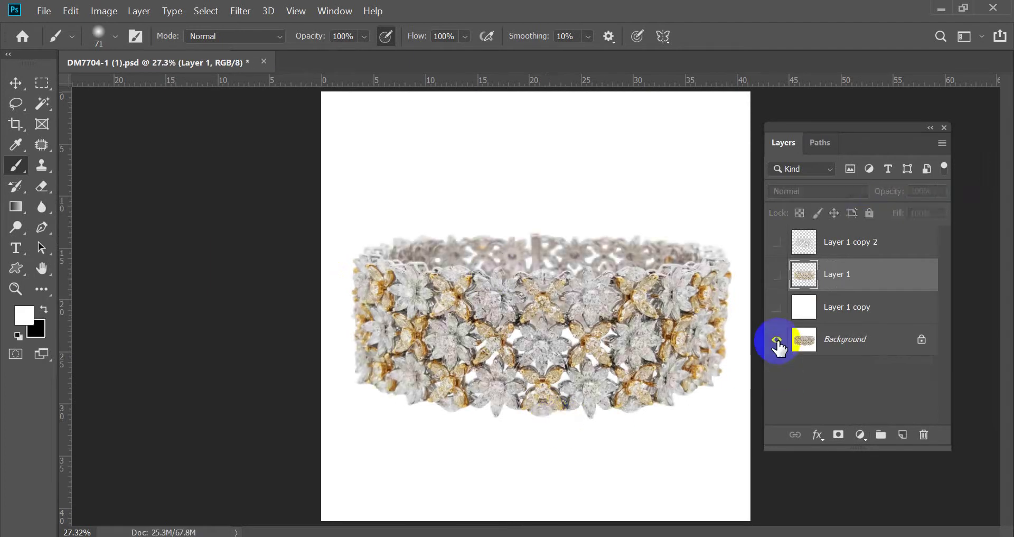
pyautogui.keyDown('alt'); pyautogui.click(777, 340); pyautogui.keyUp('alt')
pyautogui.keyDown('alt'); pyautogui.click(777, 340); pyautogui.keyUp('alt')
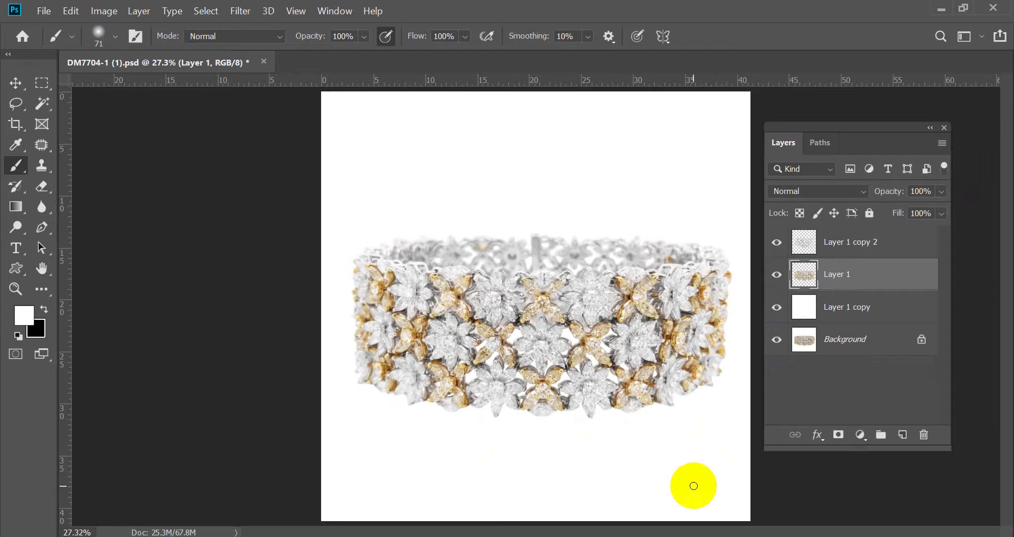
# Try a Brightness/Contrast adjustment layer with brightness 10 above Layer 1 copy 2, with its mask inverted to black.
pyautogui.scroll(2, 551, 464)
pyautogui.scroll(3, 552, 464)
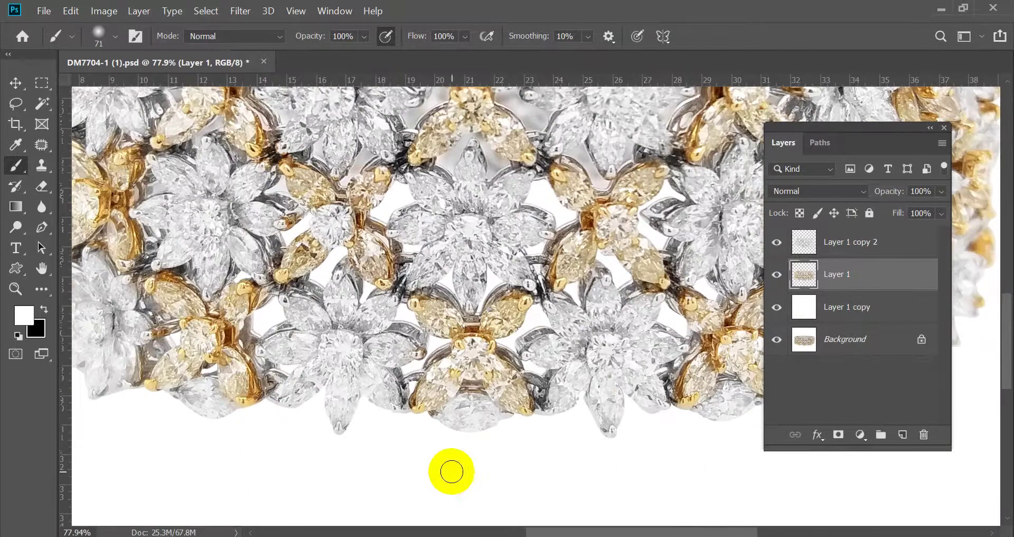
pyautogui.scroll(-3, 465, 470)
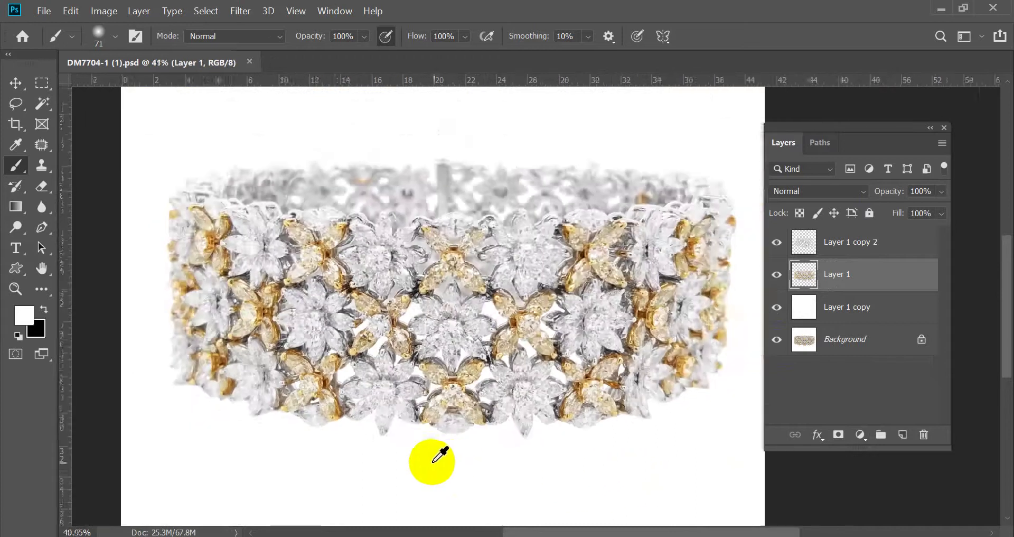
pyautogui.scroll(5, 406, 447)
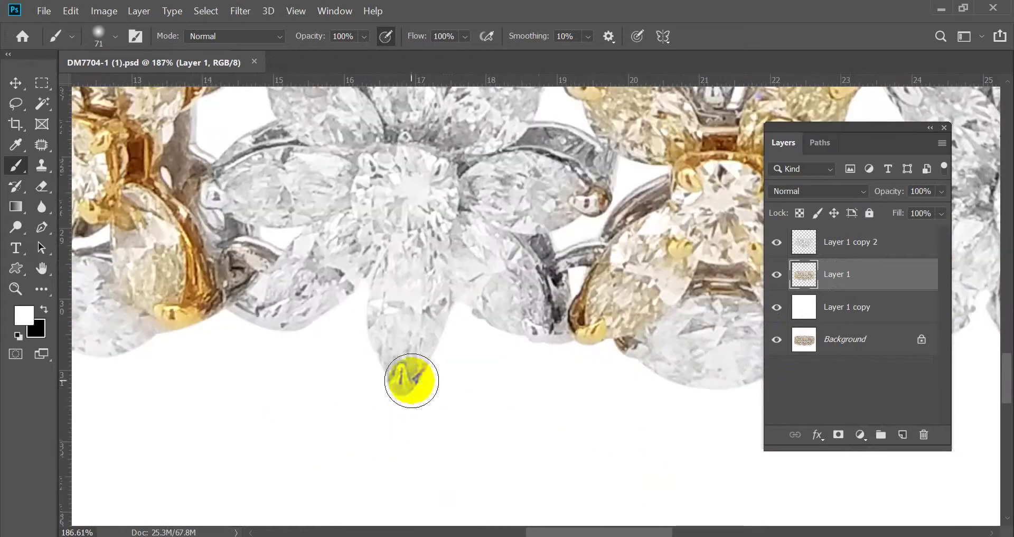
pyautogui.moveTo(415, 380); pyautogui.dragTo(250, 399)
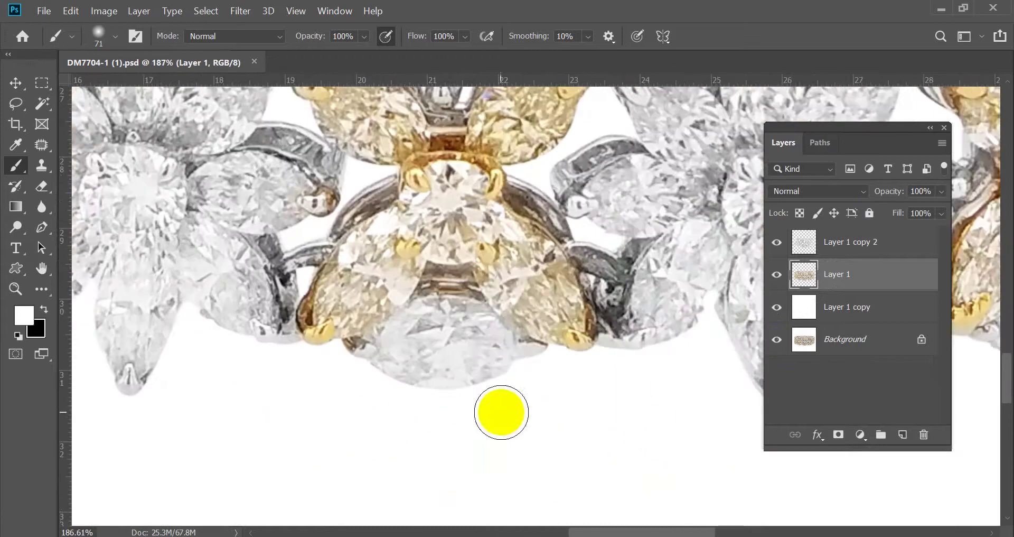
pyautogui.scroll(-2, 500, 412)
pyautogui.click(860, 434)
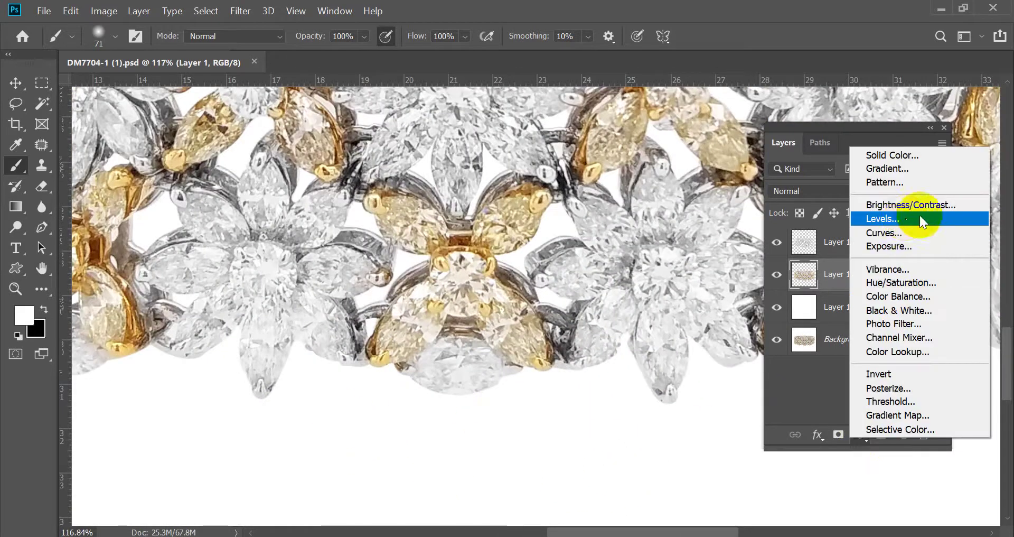
pyautogui.click(846, 242)
pyautogui.click(842, 245)
pyautogui.click(861, 433)
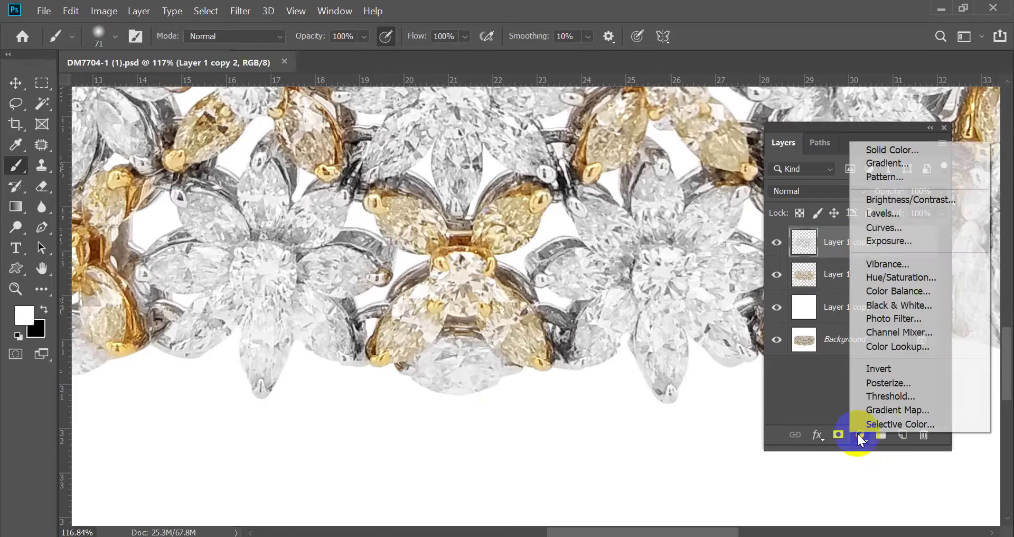
pyautogui.click(898, 199)
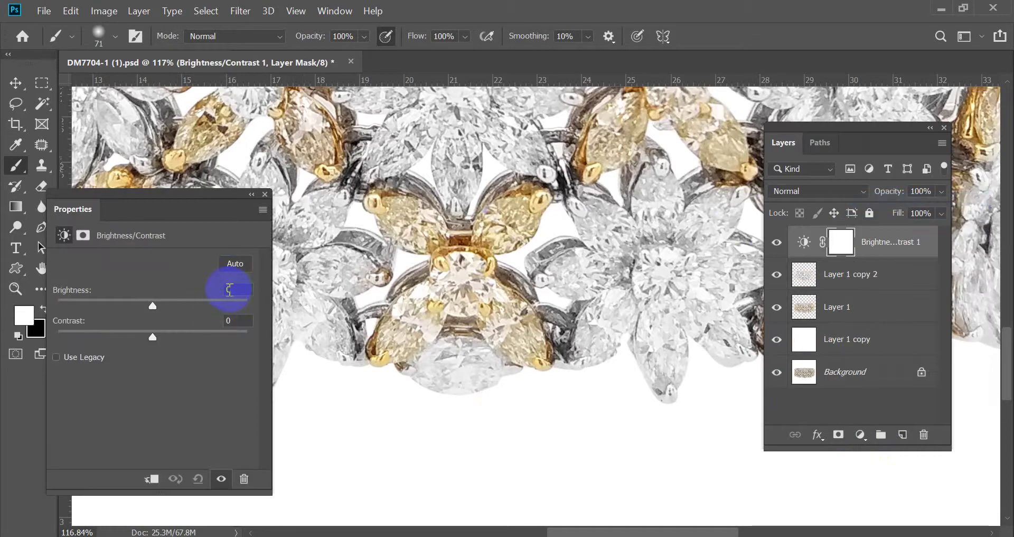
pyautogui.write('10')
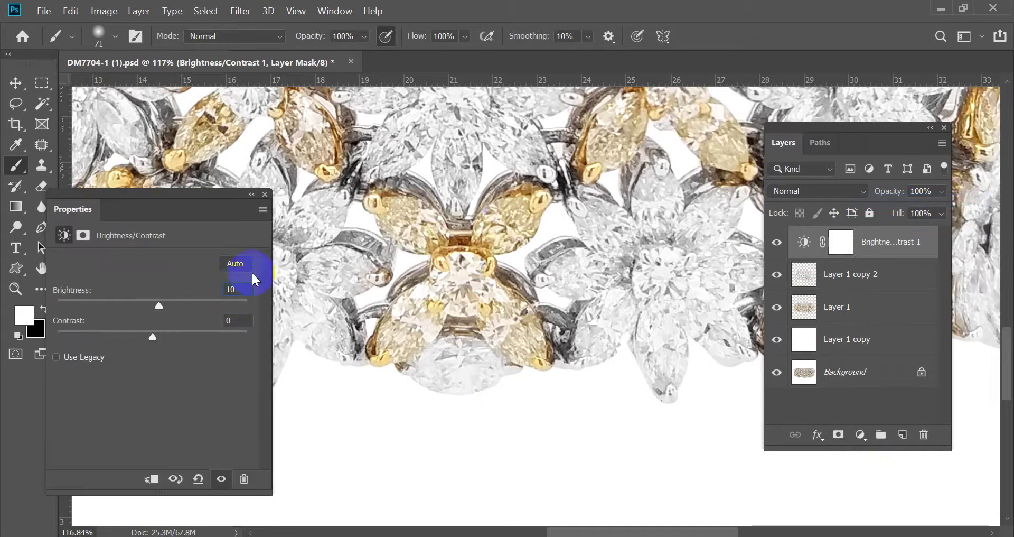
pyautogui.click(263, 196)
pyautogui.hotkey('ctrl', 'i')
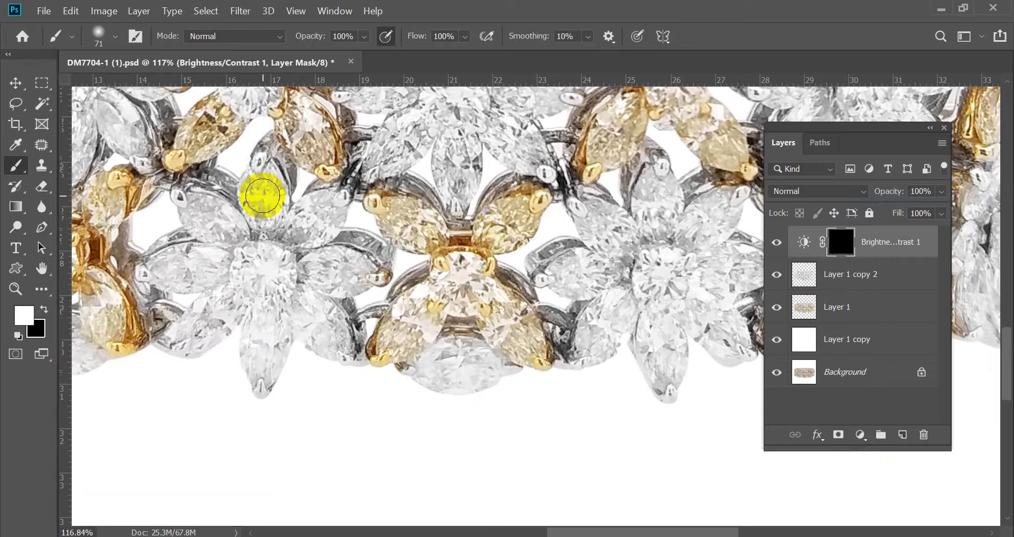
# Paint white on the brightening mask over the petal tips along the bracelet's lower edge with a soft 41 px brush.
pyautogui.scroll(5, 260, 389)
pyautogui.press('[')
pyautogui.press('[')
pyautogui.press('[')
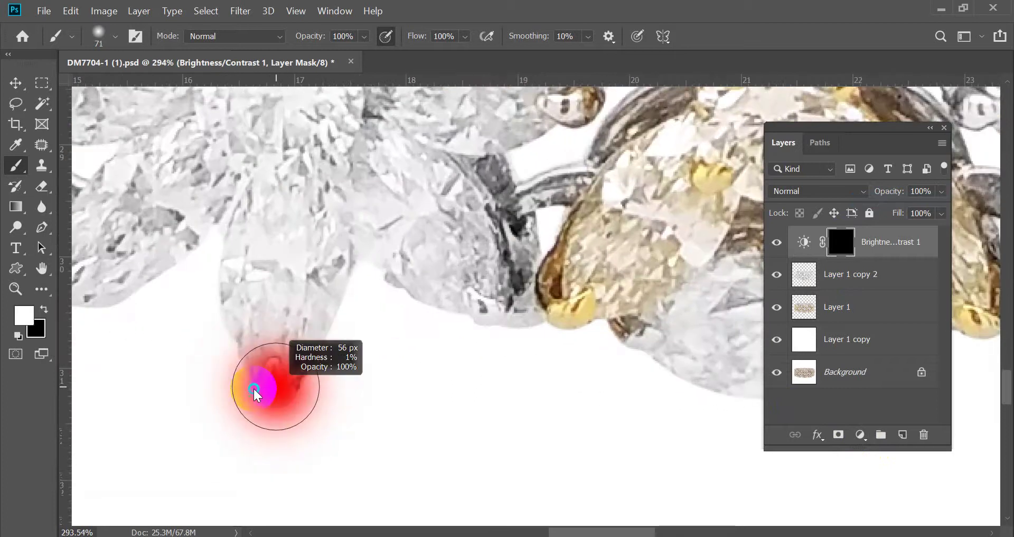
pyautogui.scroll(-5, 343, 412)
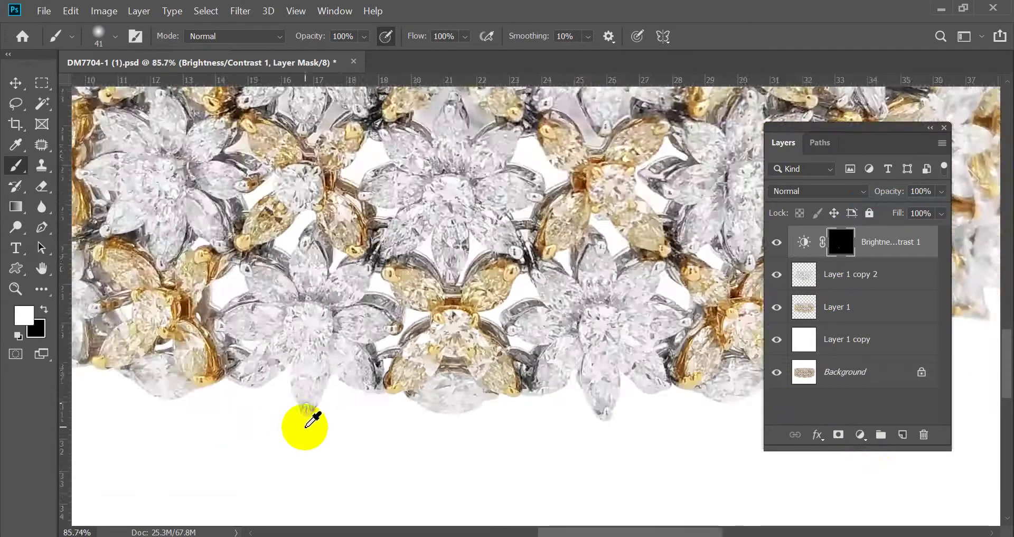
pyautogui.scroll(2, 624, 406)
pyautogui.scroll(3, 625, 406)
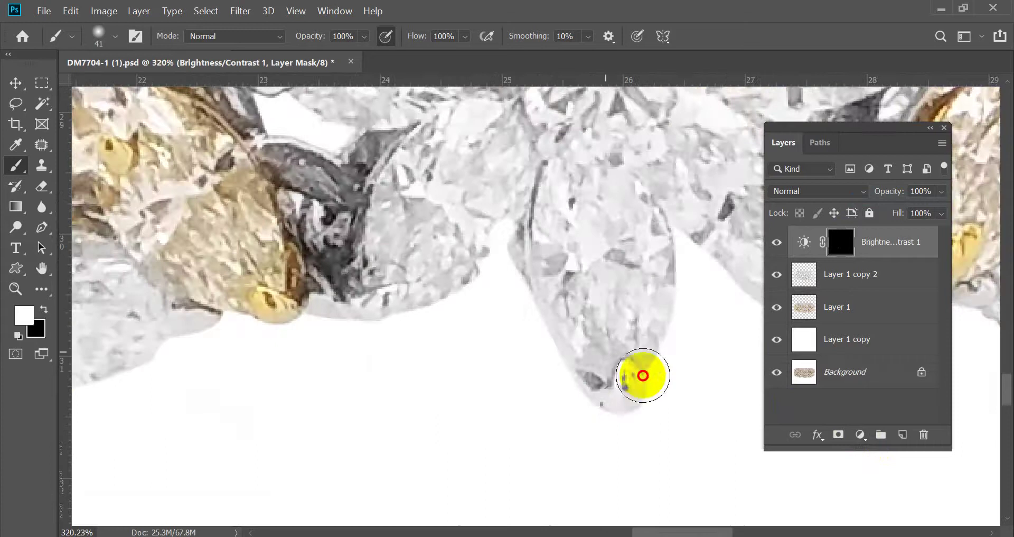
pyautogui.scroll(-8, 380, 447)
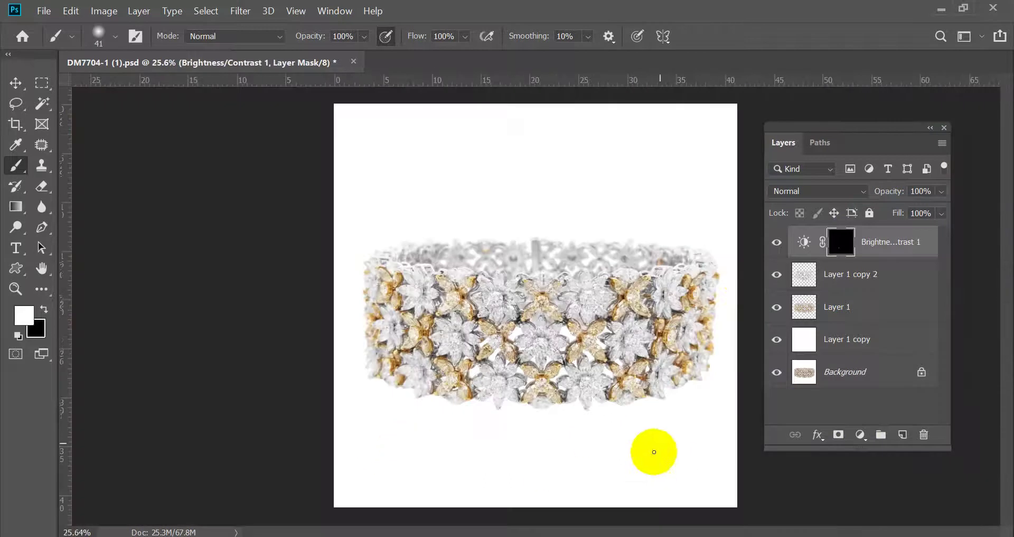
# Compare the bracelet with the brightening adjustment hidden and shown, and delete that adjustment layer.
pyautogui.click(778, 243)
pyautogui.click(778, 243)
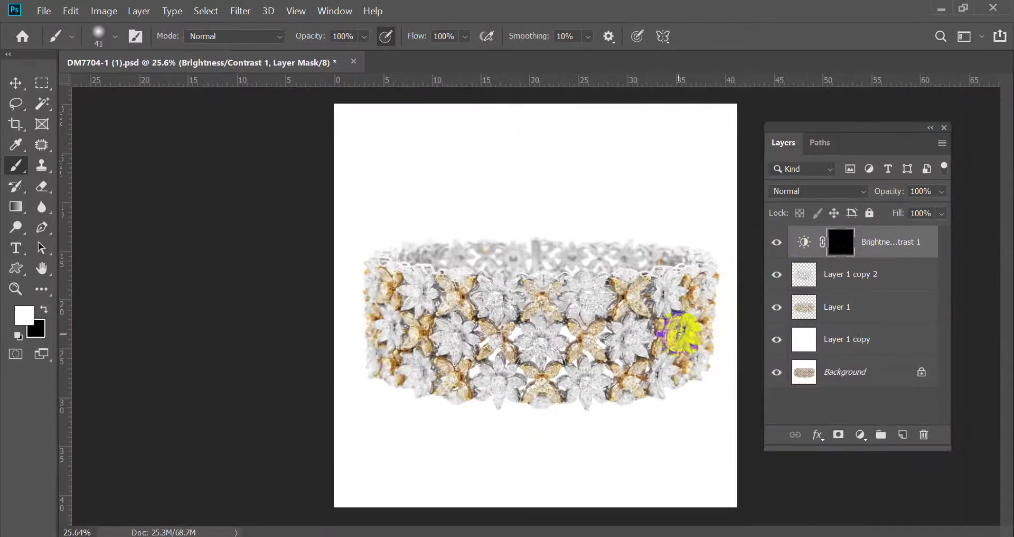
pyautogui.press('Delete')
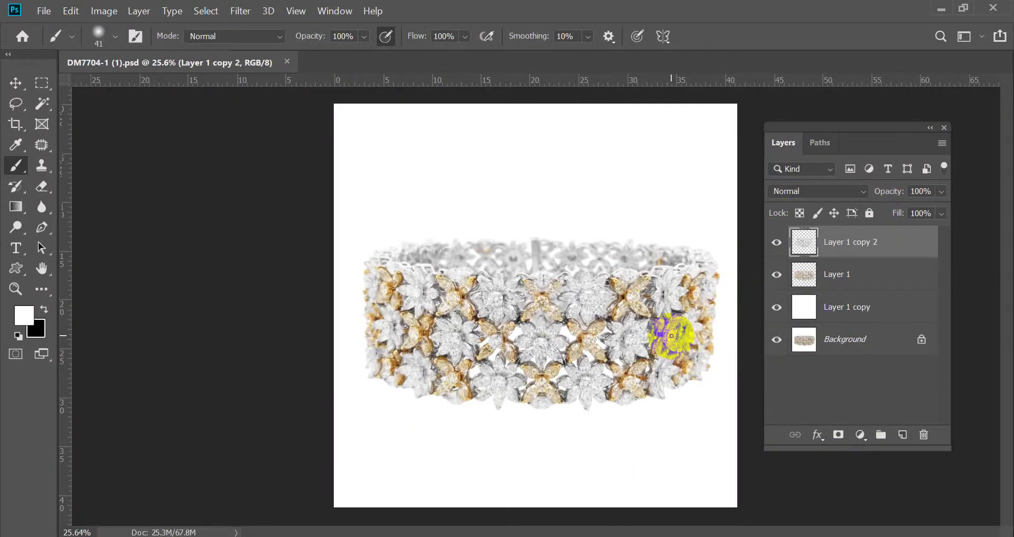
# Toggle repeatedly between the original Background layer and the full retouched bracelet, and save the document.
pyautogui.scroll(1, 671, 336)
pyautogui.keyDown('alt'); pyautogui.click(777, 340); pyautogui.keyUp('alt')
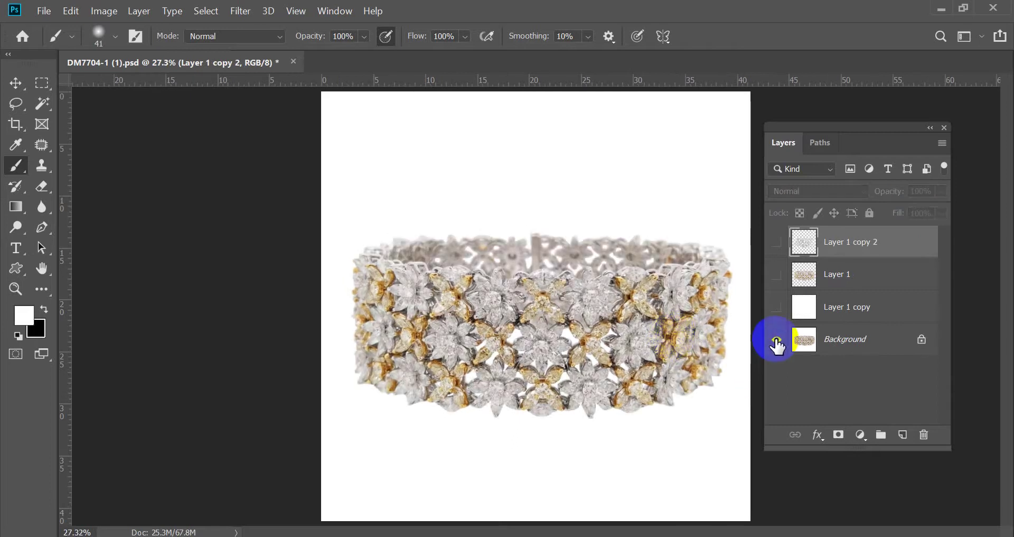
pyautogui.keyDown('alt'); pyautogui.click(777, 340); pyautogui.keyUp('alt')
pyautogui.keyDown('alt'); pyautogui.click(777, 341); pyautogui.keyUp('alt')
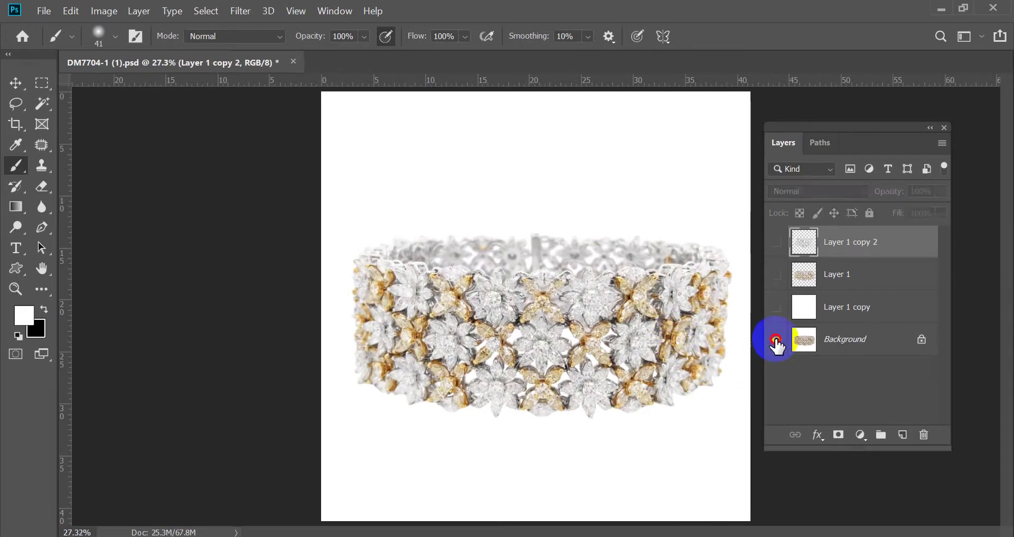
pyautogui.keyDown('alt'); pyautogui.click(777, 342); pyautogui.keyUp('alt')
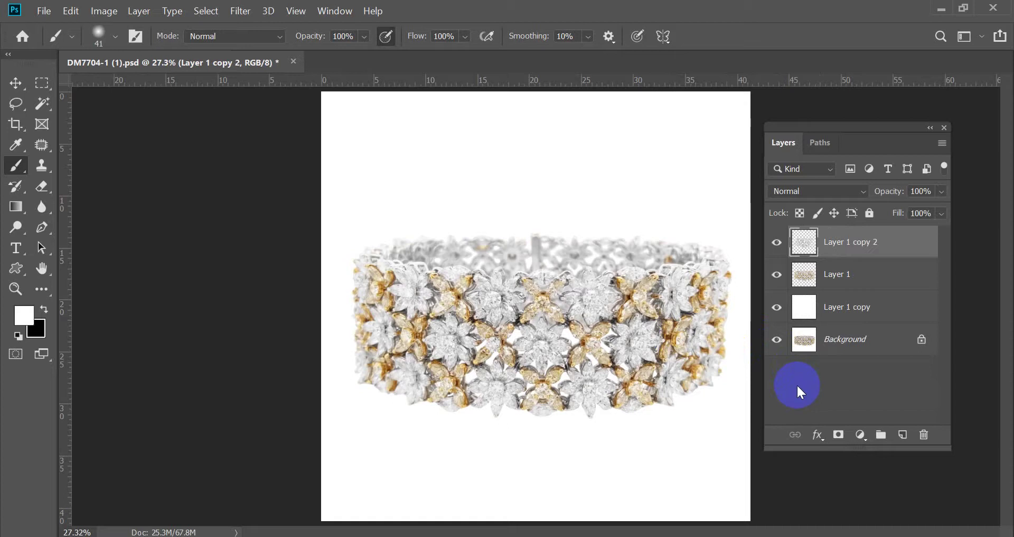
pyautogui.keyDown('alt'); pyautogui.click(777, 340); pyautogui.keyUp('alt')
pyautogui.keyDown('alt'); pyautogui.click(778, 342); pyautogui.keyUp('alt')
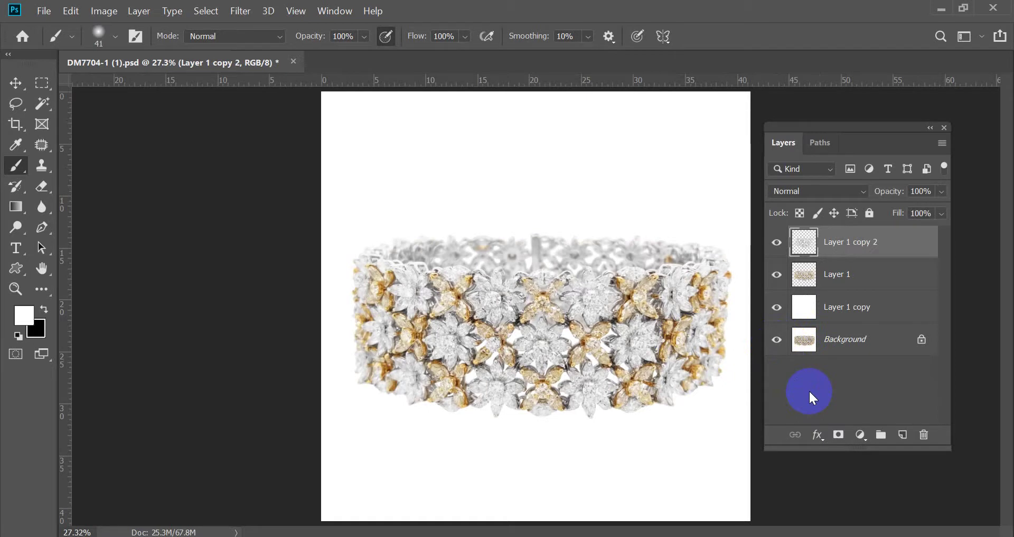
pyautogui.keyDown('alt'); pyautogui.click(776, 340); pyautogui.keyUp('alt')
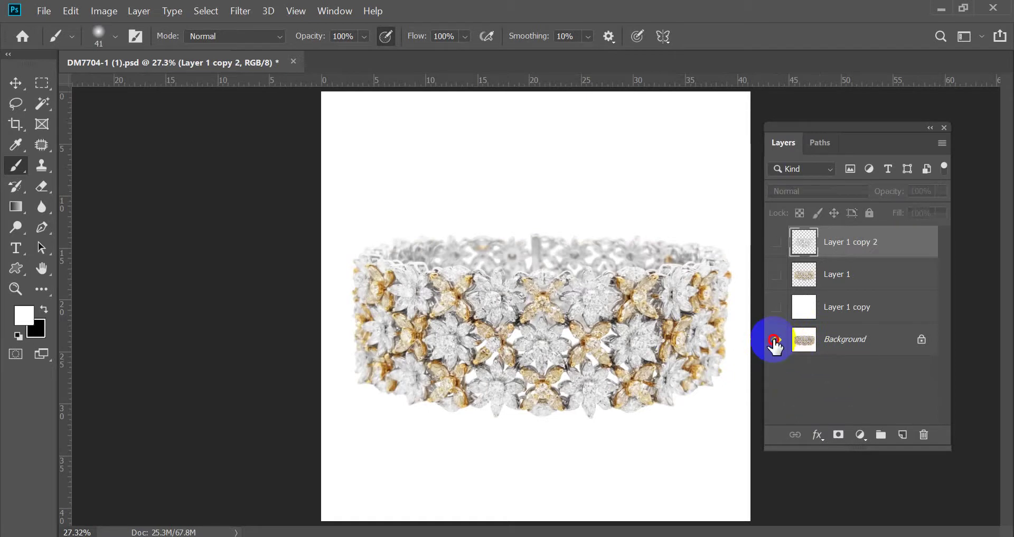
pyautogui.keyDown('alt'); pyautogui.click(776, 341); pyautogui.keyUp('alt')
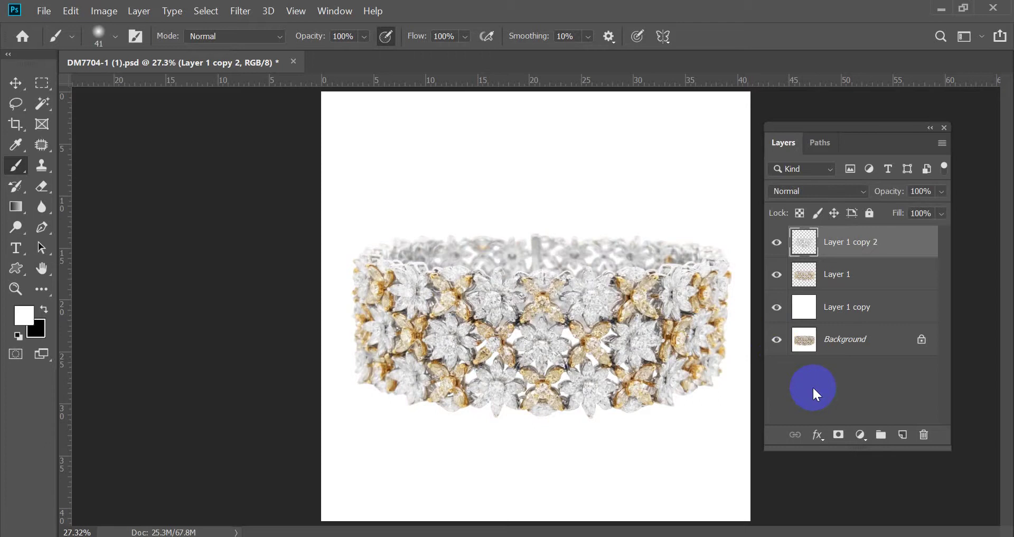
pyautogui.hotkey('ctrl', 's')
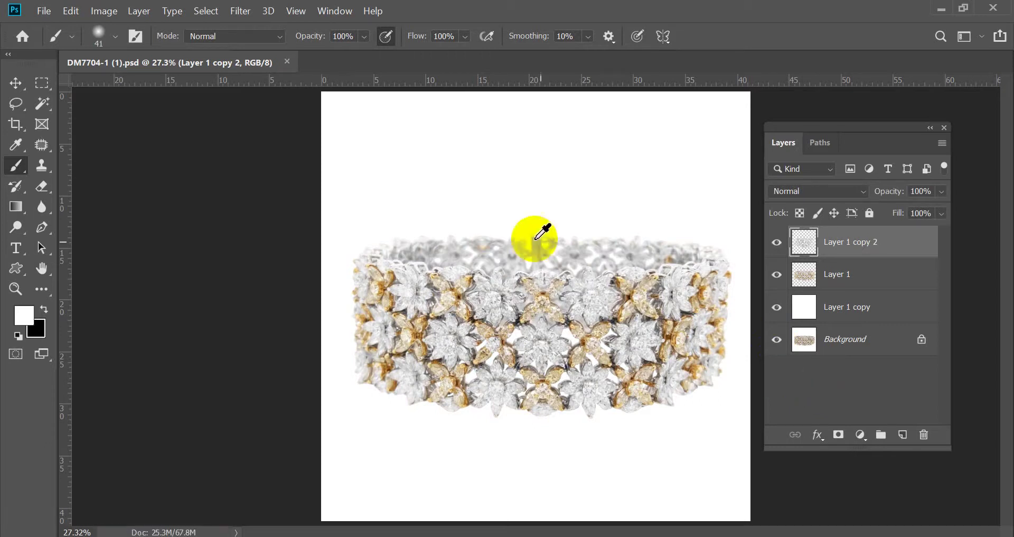
# Add a Brightness/Contrast adjustment layer with brightness 10 above Layer 1 copy 2 and invert its mask to black for the back band.
pyautogui.scroll(5, 549, 237)
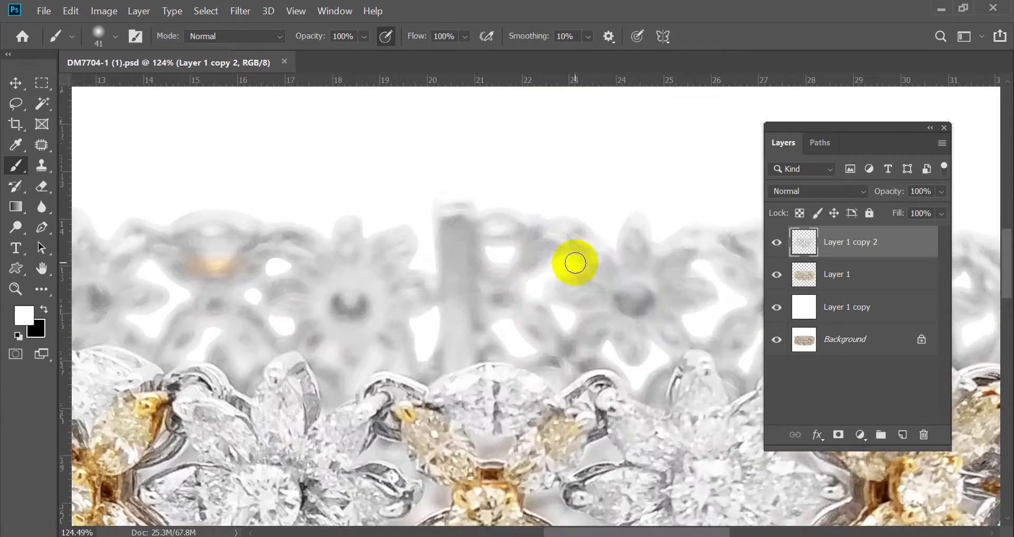
pyautogui.click(862, 434)
pyautogui.click(880, 204)
pyautogui.click(233, 289)
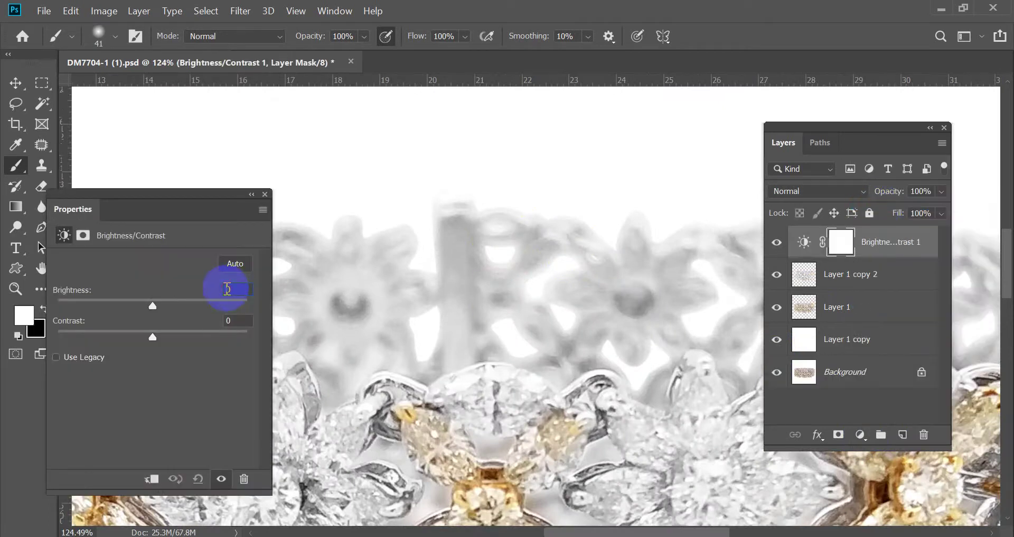
pyautogui.write('10')
pyautogui.click(265, 194)
pyautogui.hotkey('ctrl', 'i')
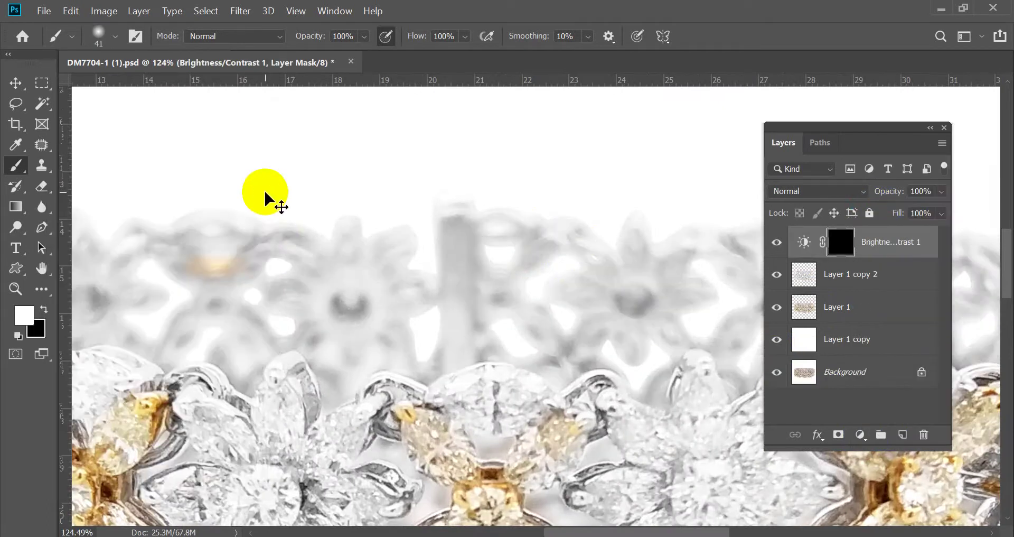
# Paint white on the brightening mask over the clasp and the dark areas toward both ends of the back band with a soft 75 px brush.
pyautogui.moveTo(478, 262); pyautogui.dragTo(502, 265)
pyautogui.moveTo(477, 235)
pyautogui.mouseDown()
pyautogui.moveTo(479, 296)
pyautogui.moveTo(468, 231)
pyautogui.moveTo(454, 227)
pyautogui.moveTo(457, 267)
pyautogui.mouseUp()
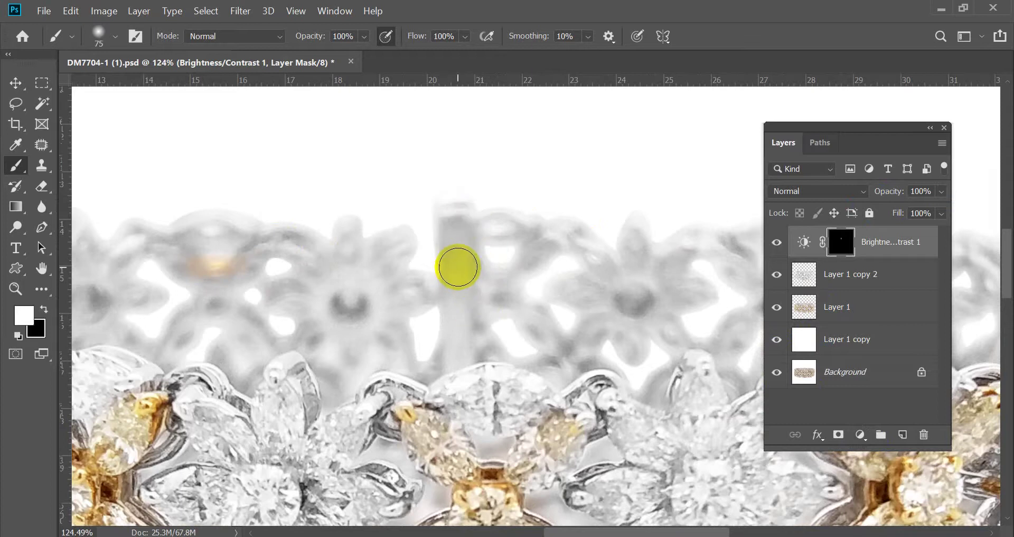
pyautogui.scroll(-5, 565, 301)
pyautogui.scroll(7, 272, 306)
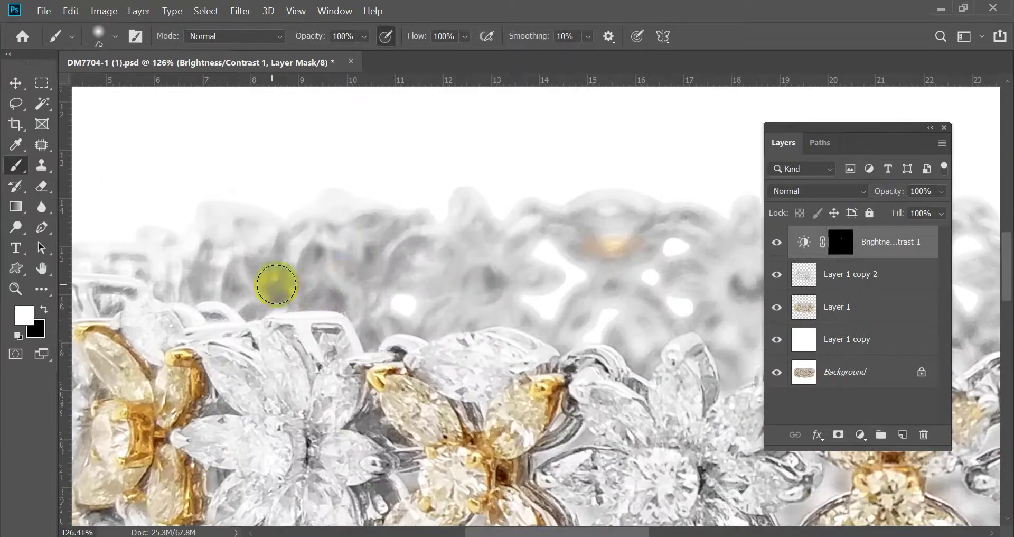
pyautogui.moveTo(296, 278)
pyautogui.mouseDown()
pyautogui.moveTo(264, 261)
pyautogui.moveTo(370, 241)
pyautogui.mouseUp()
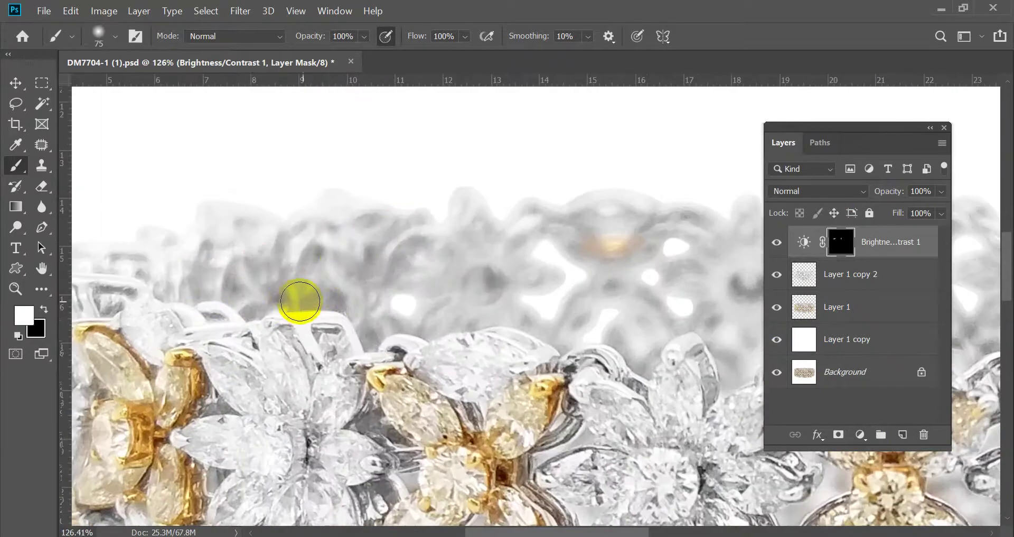
pyautogui.scroll(-8, 226, 254)
pyautogui.scroll(7, 622, 289)
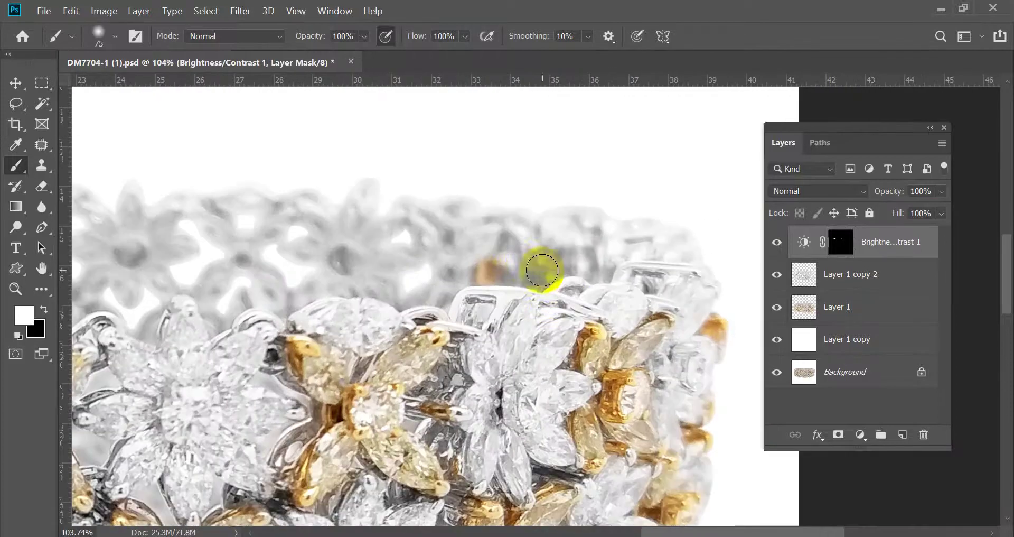
pyautogui.moveTo(539, 267)
pyautogui.mouseDown()
pyautogui.moveTo(528, 265)
pyautogui.moveTo(586, 262)
pyautogui.mouseUp()
pyautogui.scroll(-3, 521, 362)
pyautogui.scroll(3, 464, 294)
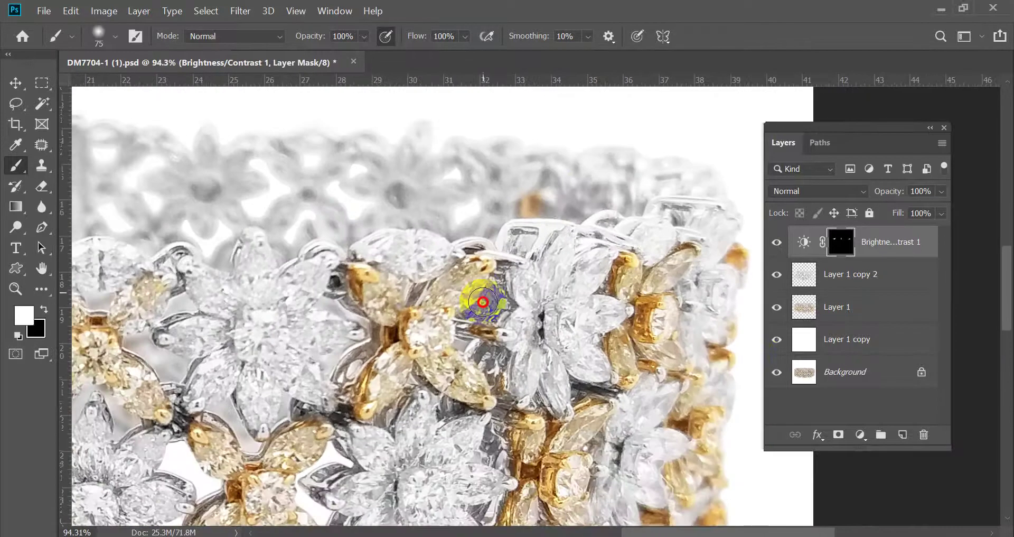
# Compare the brightened bracelet with the original Background layer and delete the Brightness/Contrast adjustment layer.
pyautogui.keyDown('alt'); pyautogui.click(777, 372); pyautogui.keyUp('alt')
pyautogui.keyDown('alt'); pyautogui.click(776, 372); pyautogui.keyUp('alt')
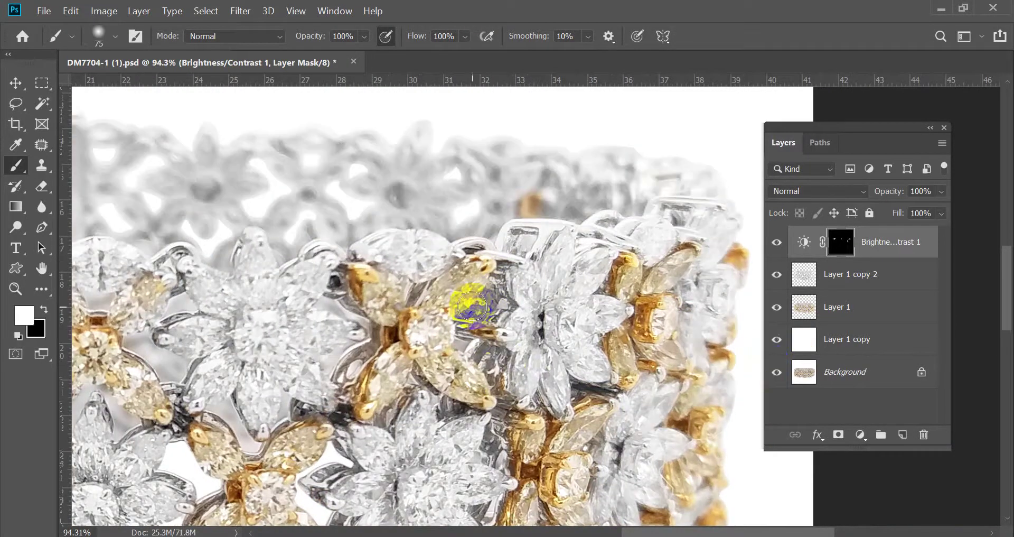
pyautogui.moveTo(583, 378)
pyautogui.mouseDown()
pyautogui.moveTo(609, 390)
pyautogui.moveTo(634, 386)
pyautogui.mouseUp()
pyautogui.moveTo(370, 359); pyautogui.dragTo(534, 276)
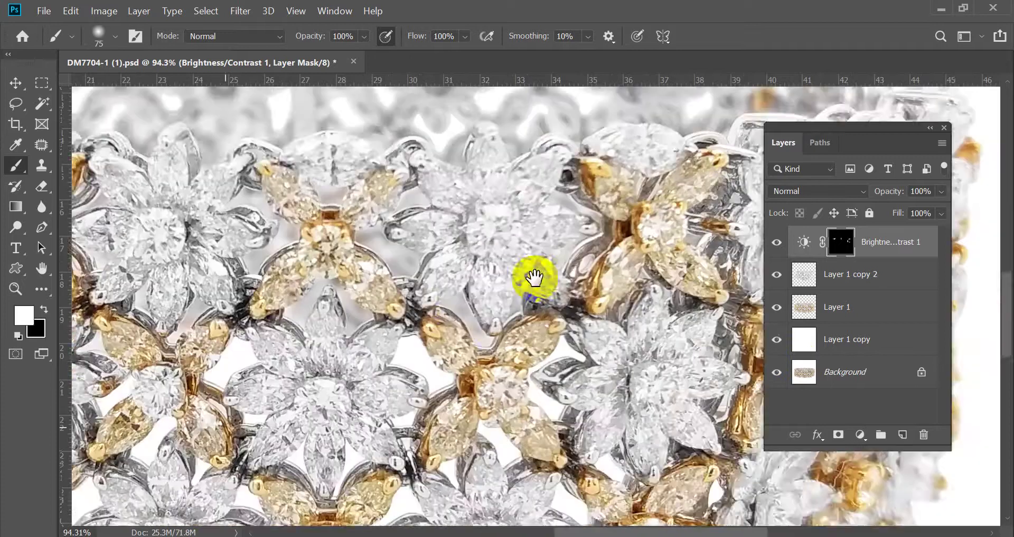
pyautogui.moveTo(532, 241); pyautogui.dragTo(526, 252)
pyautogui.scroll(-3, 495, 290)
pyautogui.scroll(-5, 494, 290)
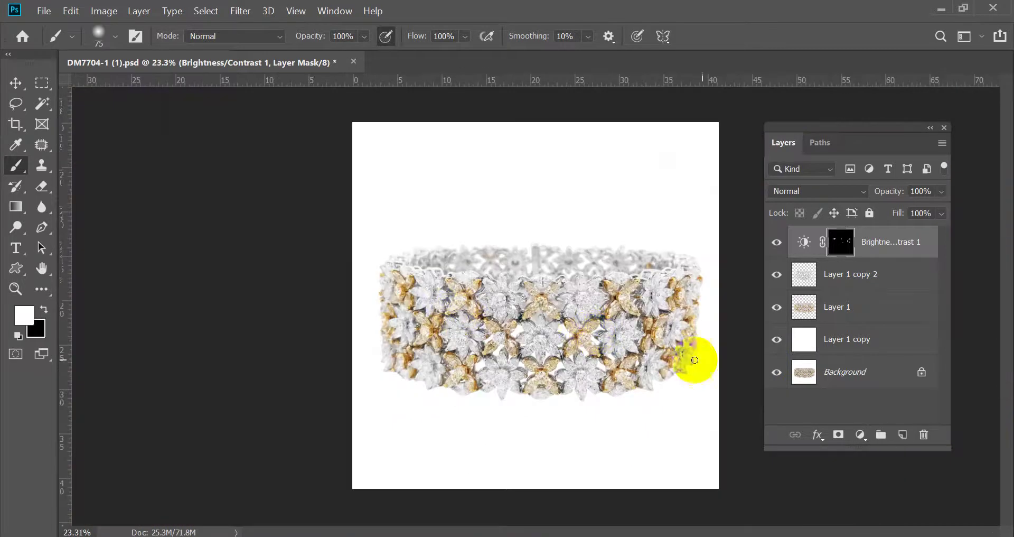
pyautogui.press('Delete')
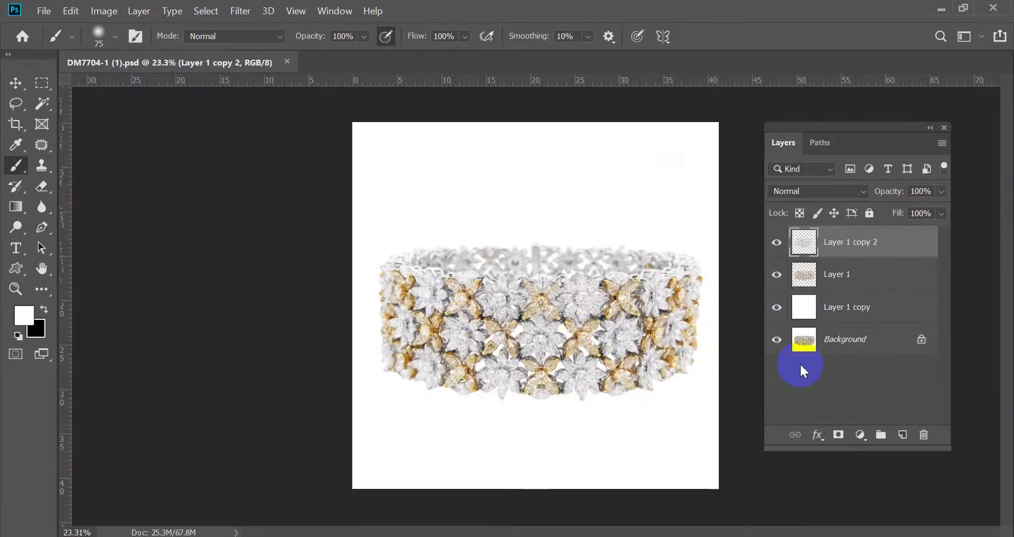
# Compare the retouched bracelet with the original Background layer and examine the pale flowers at its lower-left edge.
pyautogui.keyDown('alt'); pyautogui.click(777, 339); pyautogui.keyUp('alt')
pyautogui.keyDown('alt'); pyautogui.click(776, 341); pyautogui.keyUp('alt')
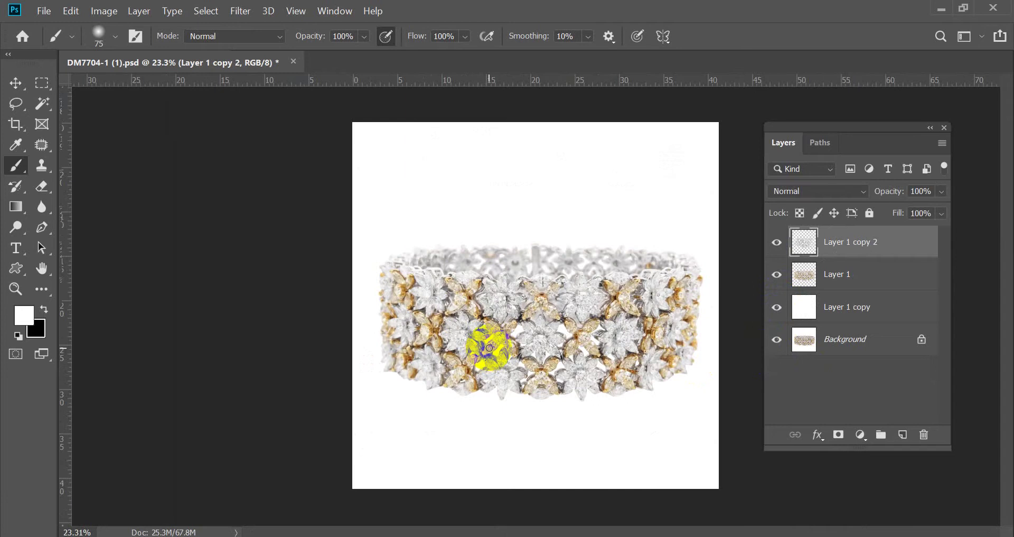
pyautogui.scroll(1, 489, 347)
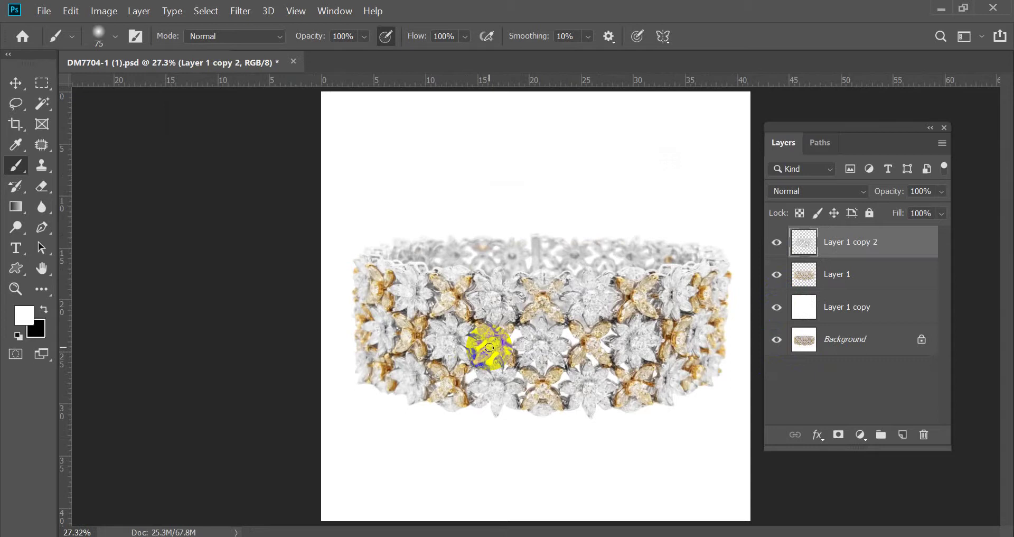
pyautogui.scroll(10, 446, 355)
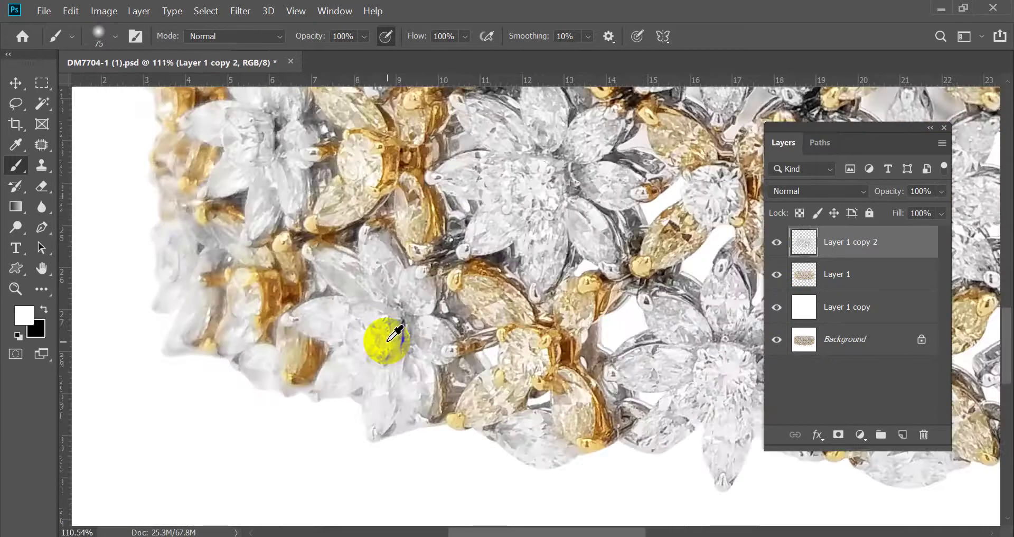
pyautogui.scroll(-10, 319, 397)
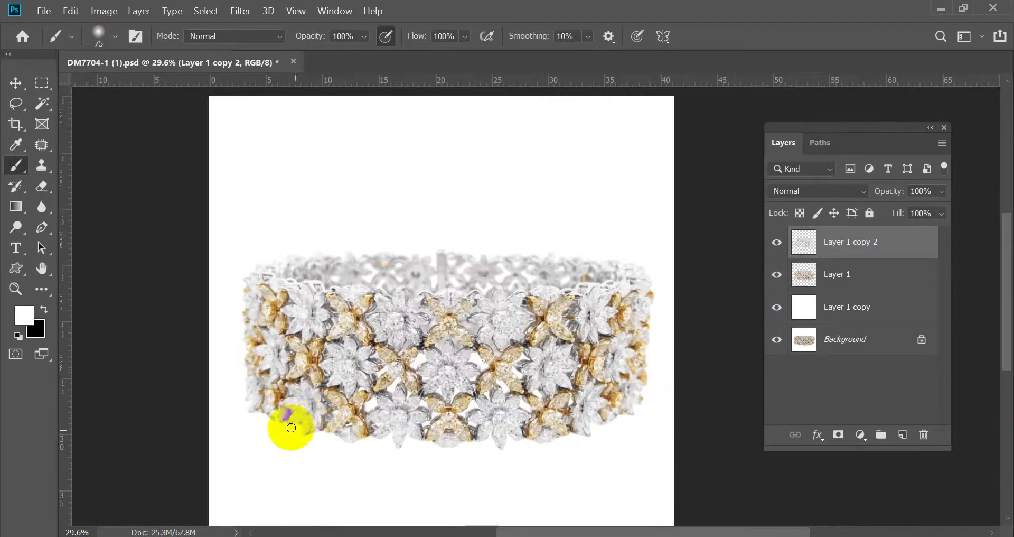
# Add a Brightness/Contrast adjustment layer with brightness -10 above Layer 1 copy 2 and invert its mask to black.
pyautogui.scroll(5, 308, 418)
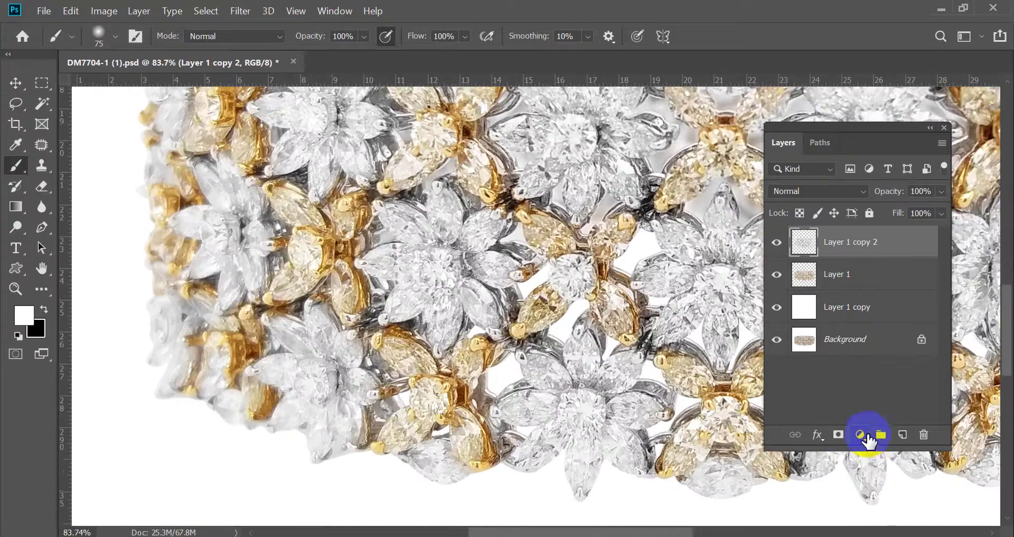
pyautogui.click(861, 434)
pyautogui.click(898, 200)
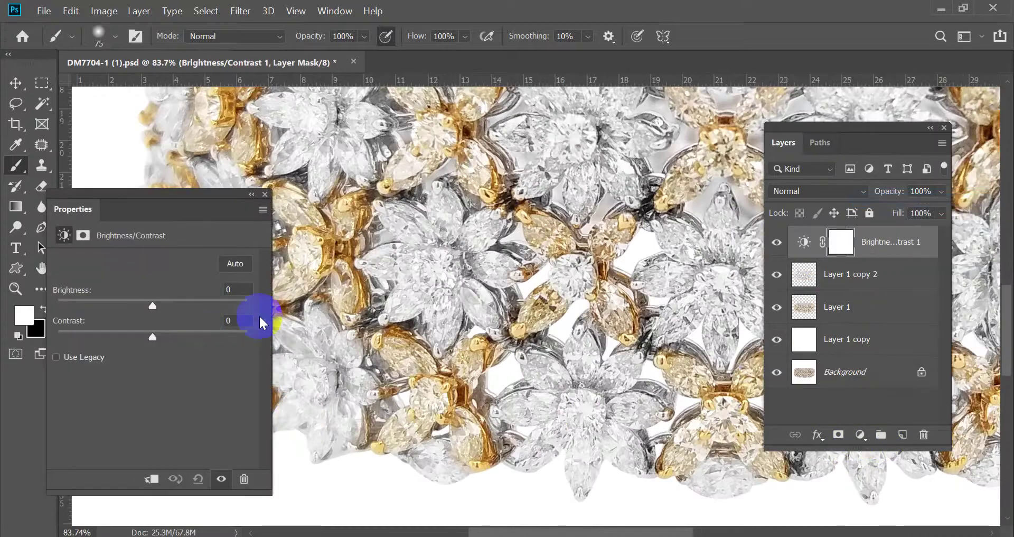
pyautogui.click(242, 289)
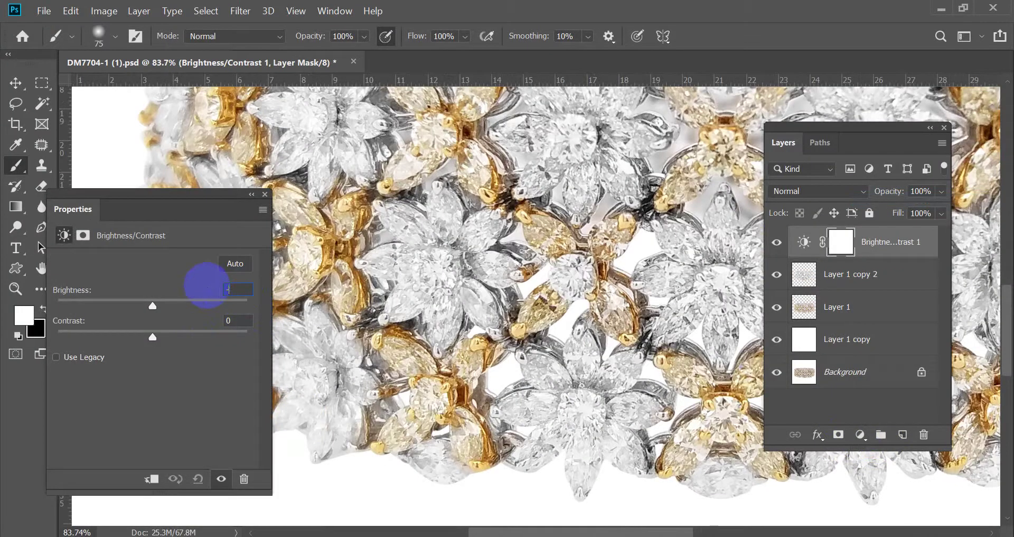
pyautogui.write('-10')
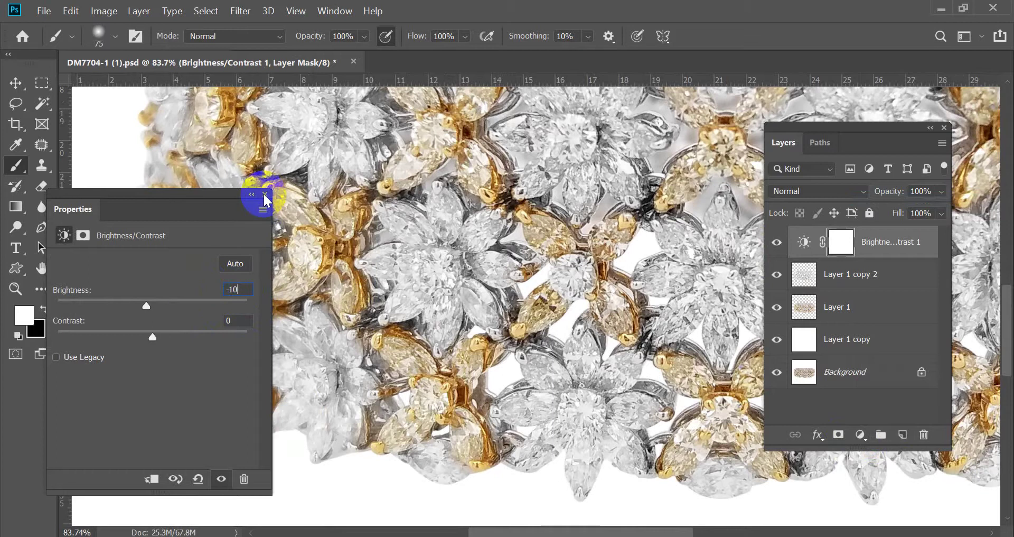
pyautogui.click(263, 194)
pyautogui.hotkey('ctrl', 'i')
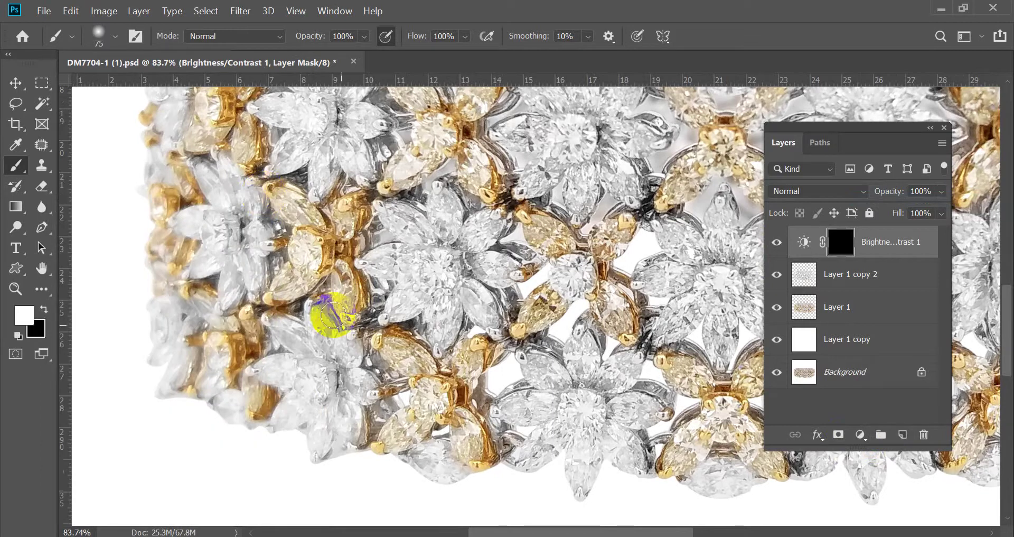
# Paint white on the darkening mask over the pale flowers at the bracelet's outer ends with a soft 75 px brush.
pyautogui.scroll(5, 300, 400)
pyautogui.moveTo(297, 382)
pyautogui.mouseDown()
pyautogui.moveTo(332, 331)
pyautogui.moveTo(346, 398)
pyautogui.moveTo(422, 402)
pyautogui.moveTo(276, 315)
pyautogui.mouseUp()
pyautogui.scroll(-10, 204, 385)
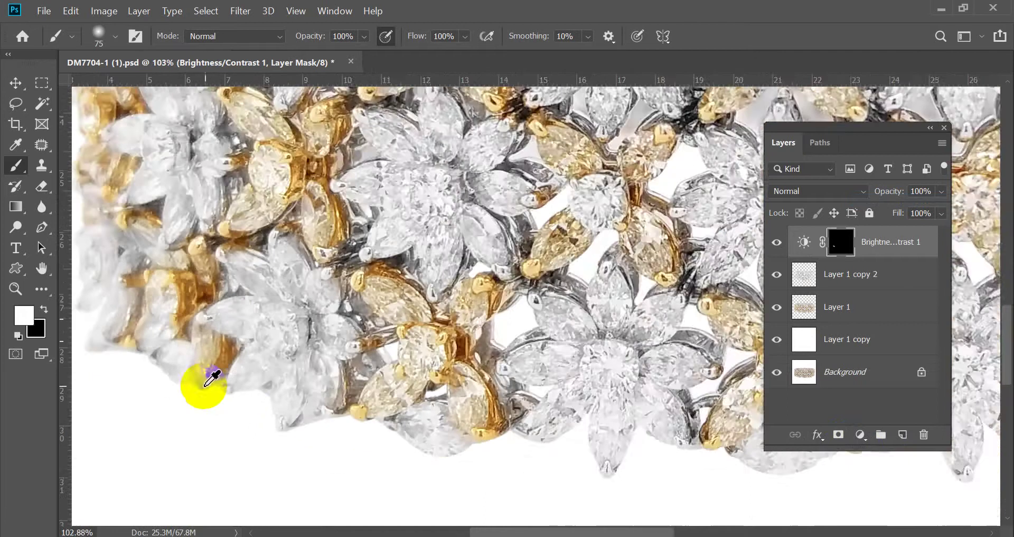
pyautogui.scroll(6, 627, 374)
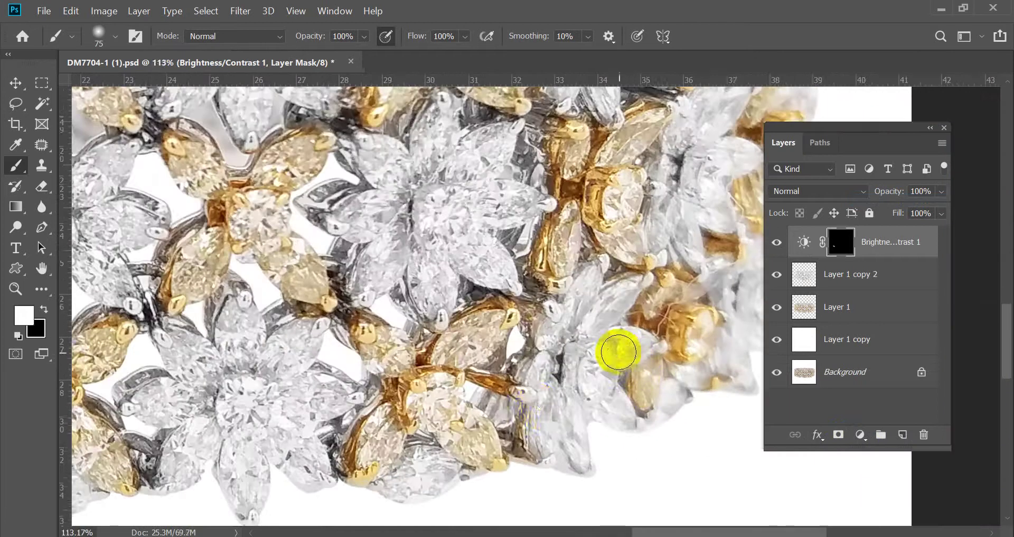
pyautogui.scroll(-3, 687, 364)
pyautogui.scroll(-4, 634, 390)
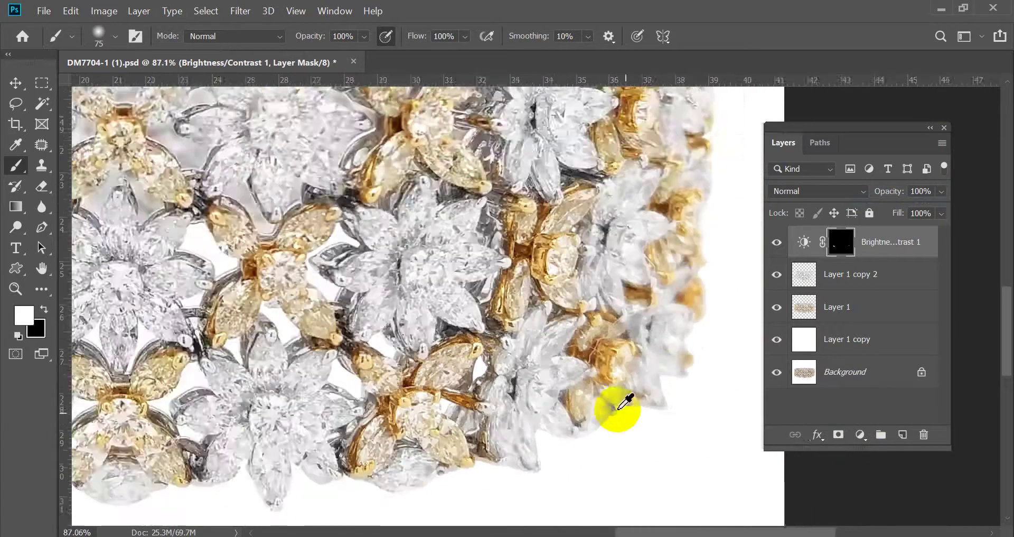
pyautogui.scroll(5, 272, 248)
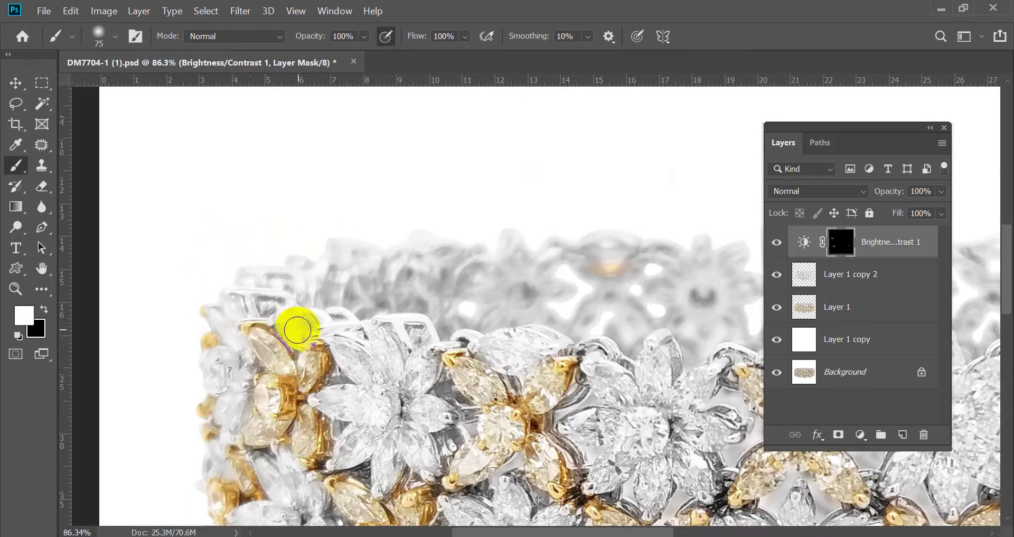
pyautogui.moveTo(296, 328); pyautogui.dragTo(295, 334)
# Compare the bracelet with the darkening adjustment hidden and shown, and delete that adjustment layer.
pyautogui.scroll(-5, 494, 267)
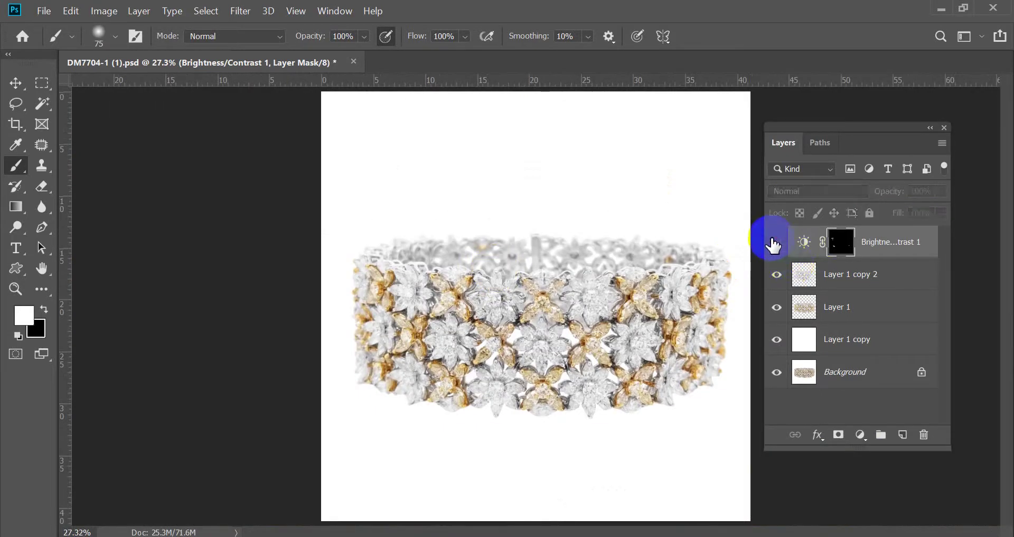
pyautogui.click(634, 294)
pyautogui.moveTo(634, 294); pyautogui.dragTo(611, 294)
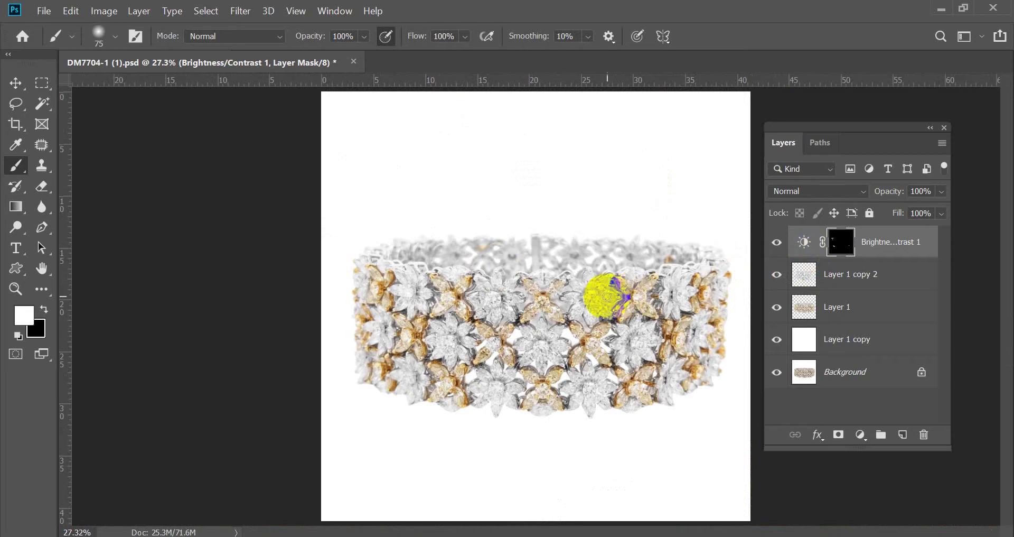
pyautogui.scroll(6, 385, 335)
pyautogui.moveTo(396, 275)
pyautogui.mouseDown()
pyautogui.moveTo(389, 308)
pyautogui.moveTo(370, 319)
pyautogui.moveTo(387, 378)
pyautogui.moveTo(368, 320)
pyautogui.mouseUp()
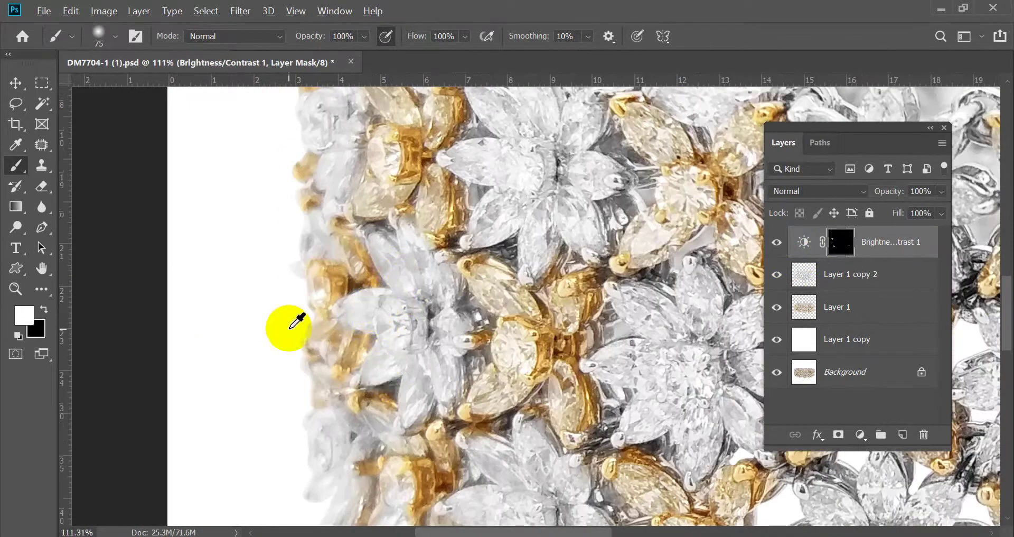
pyautogui.scroll(-4, 290, 328)
pyautogui.press('Delete')
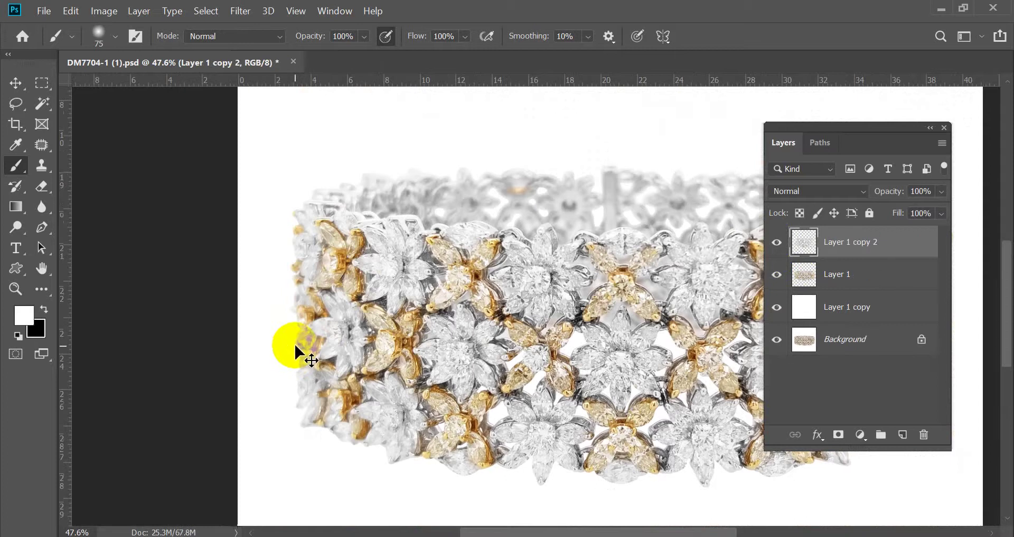
# View the whole bracelet and compare the original Background layer with the finished retouch.
pyautogui.scroll(-3, 294, 349)
pyautogui.keyDown('alt'); pyautogui.click(777, 339); pyautogui.keyUp('alt')
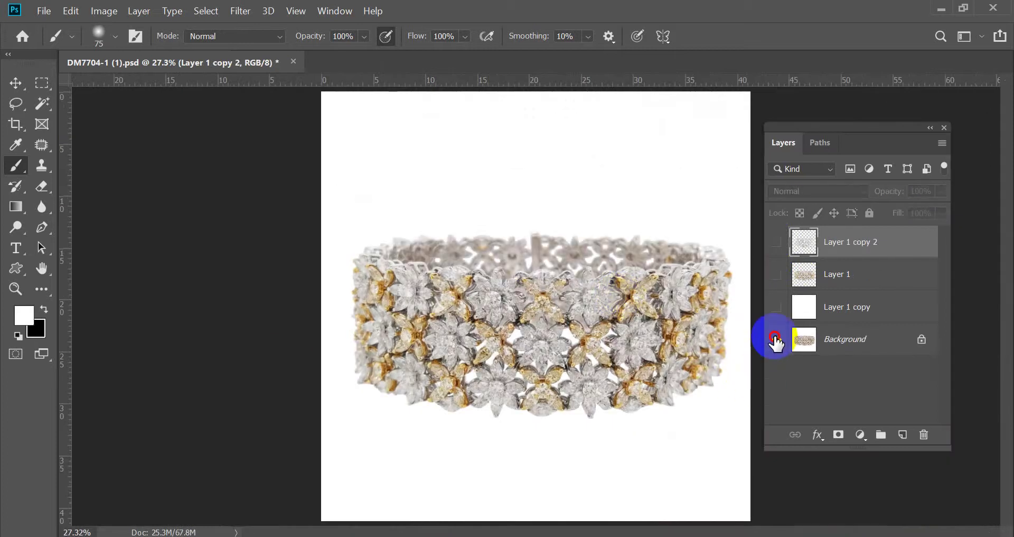
pyautogui.keyDown('alt'); pyautogui.click(777, 339); pyautogui.keyUp('alt')
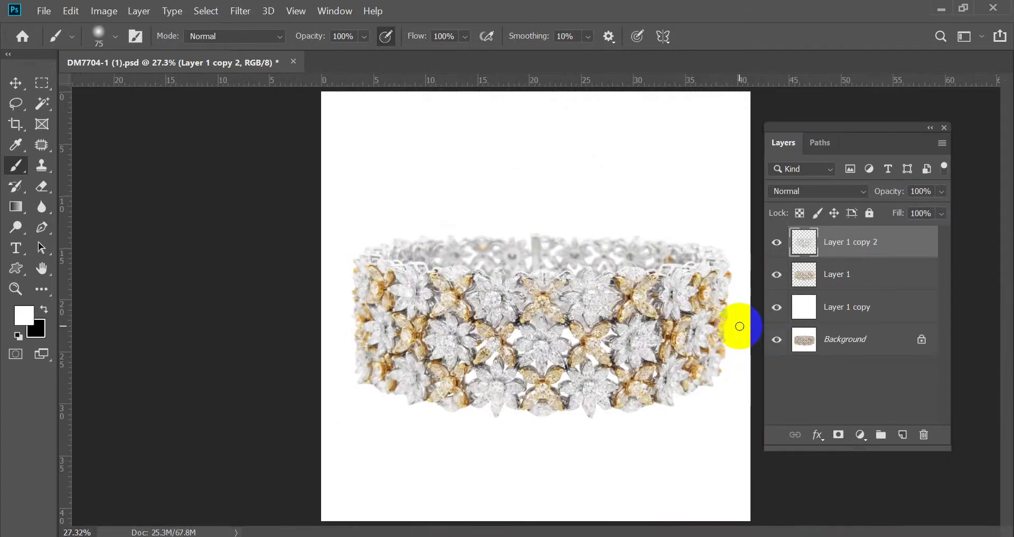